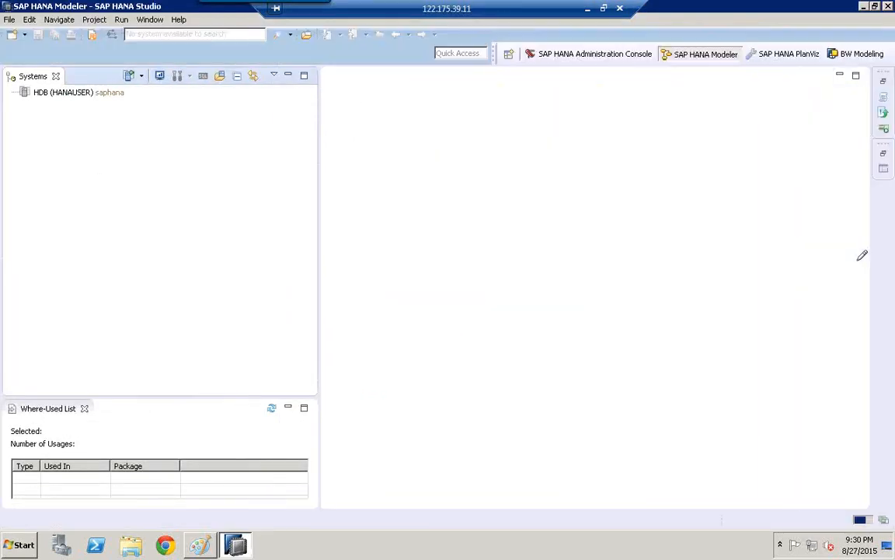
- Log on to the HDB system by entering the database user's password
left_click(49, 94)
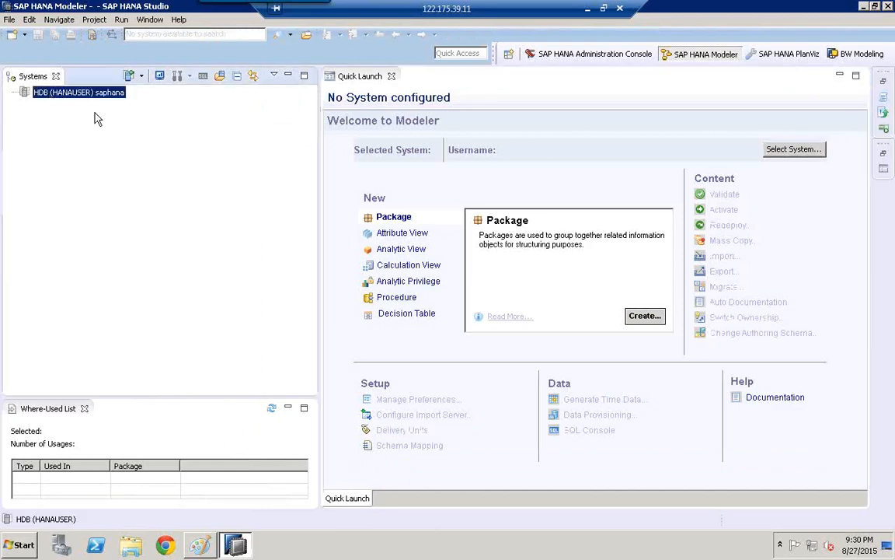
right_click(46, 92)
left_click(72, 118)
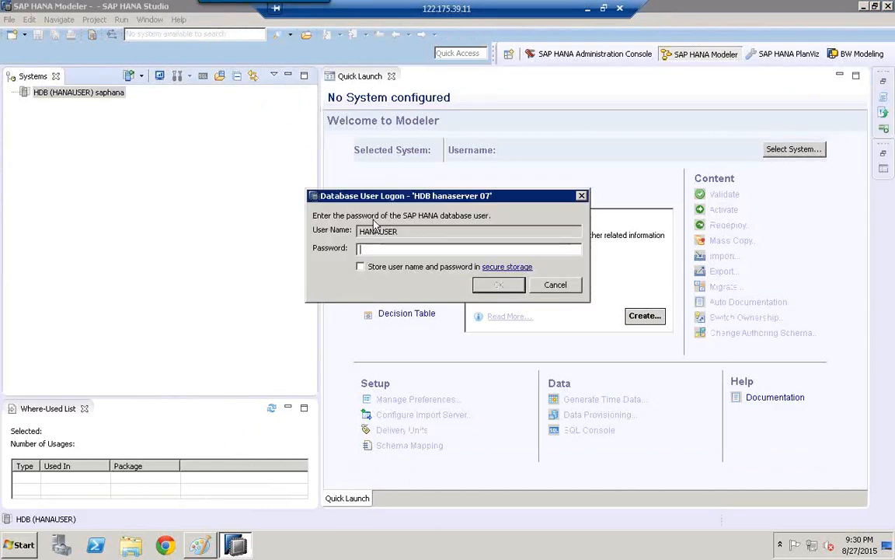
type("*********")
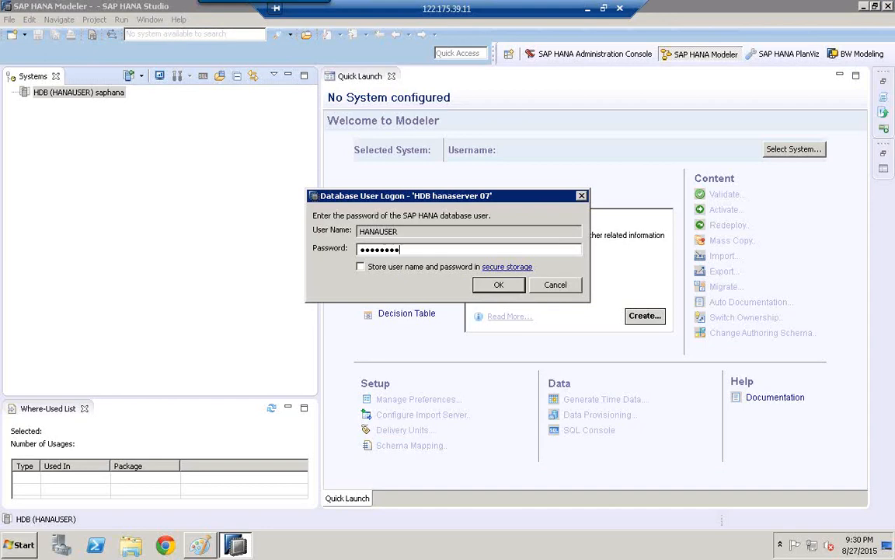
key("Return")
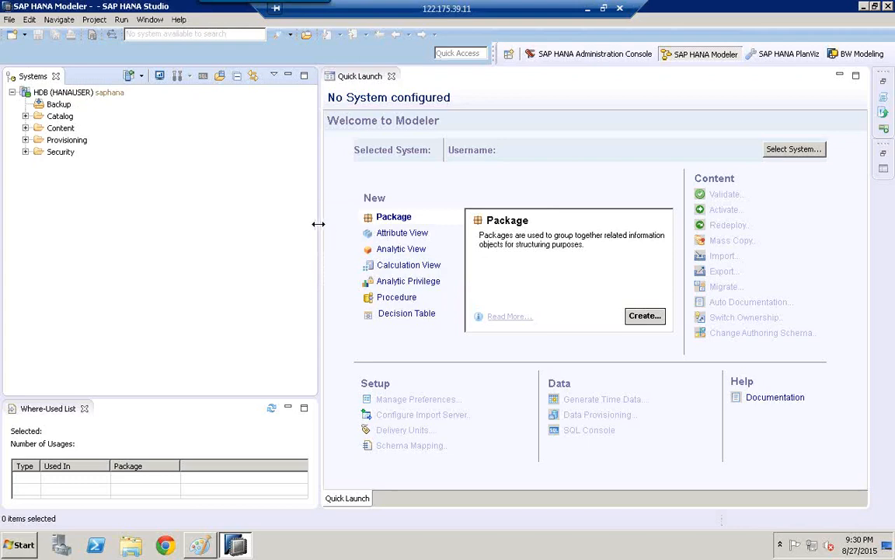
- Narrow the Systems view and choose HDB (HANAUSER) as the selected system for modeling
left_click_drag(303, 224, 188, 257)
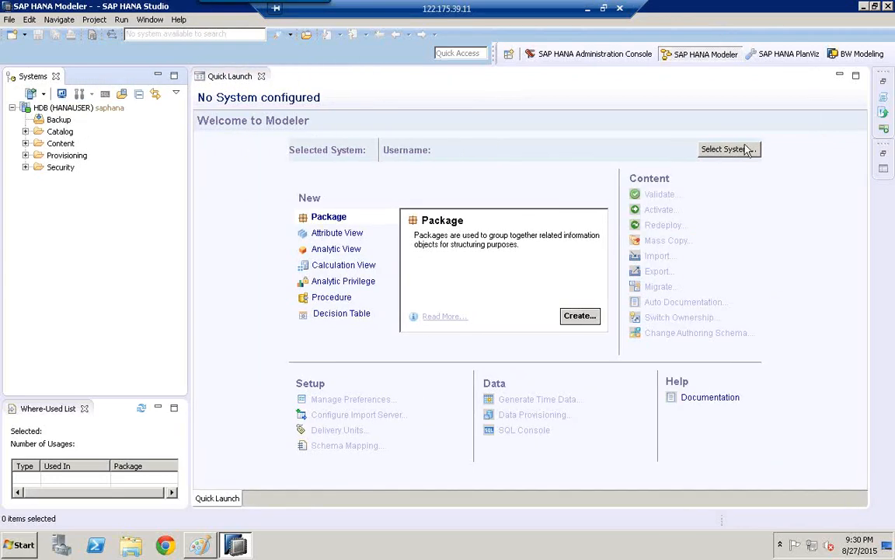
left_click(721, 152)
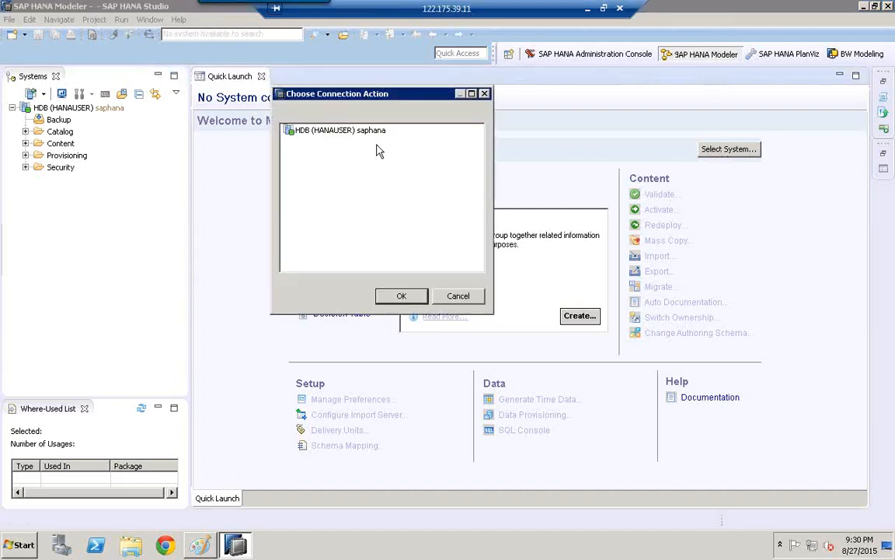
left_click(326, 132)
left_click(401, 295)
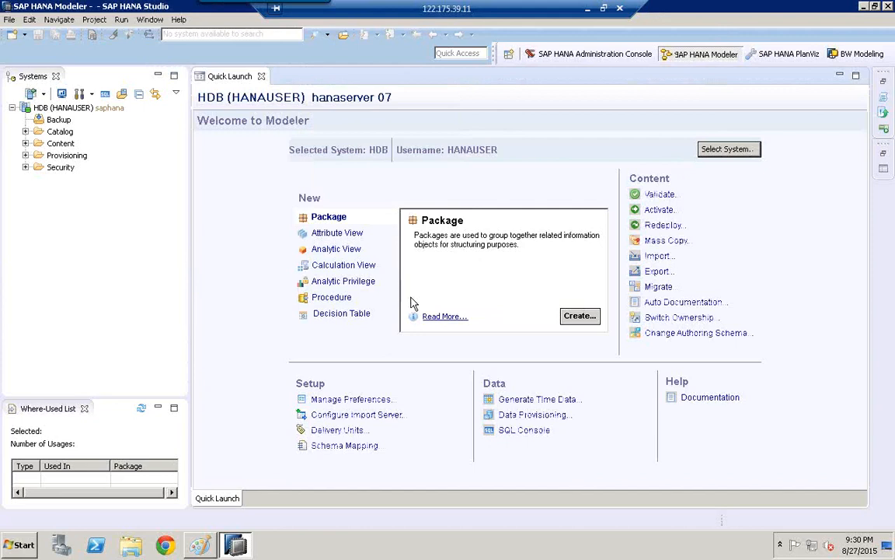
- Add a new entry with authoring schema s45 at the end of the schema mapping list
left_click(335, 450)
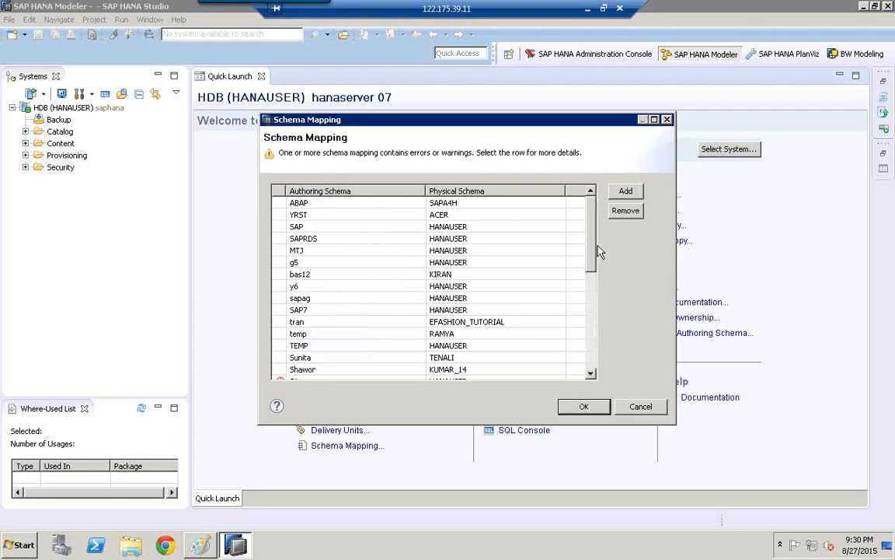
left_click_drag(595, 263, 594, 370)
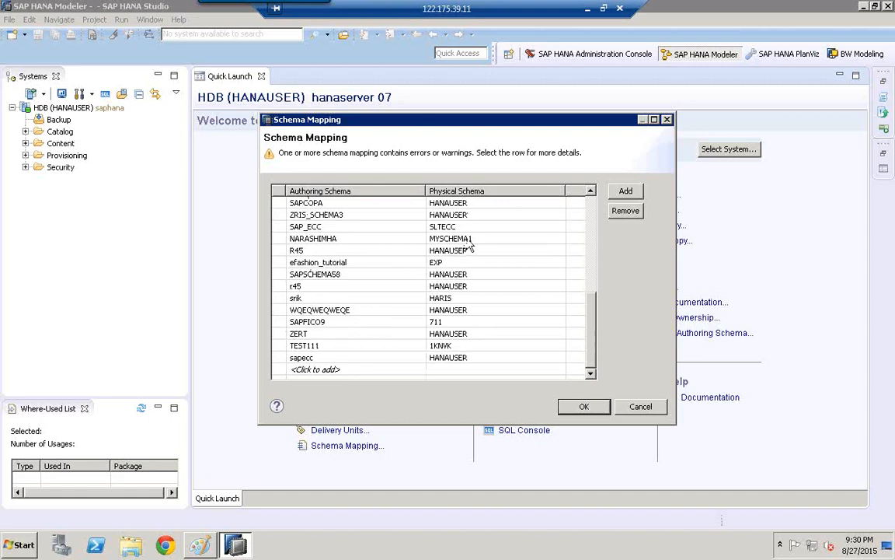
left_click(326, 368)
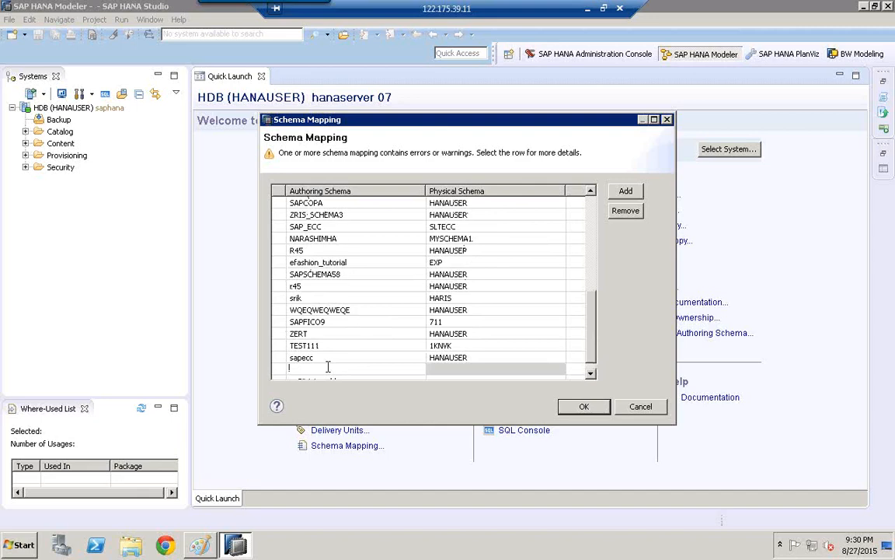
type("s45")
key("Tab")
- Map authoring schema s45 to the physical schema HANAUSER and save the schema mapping
left_click(450, 371)
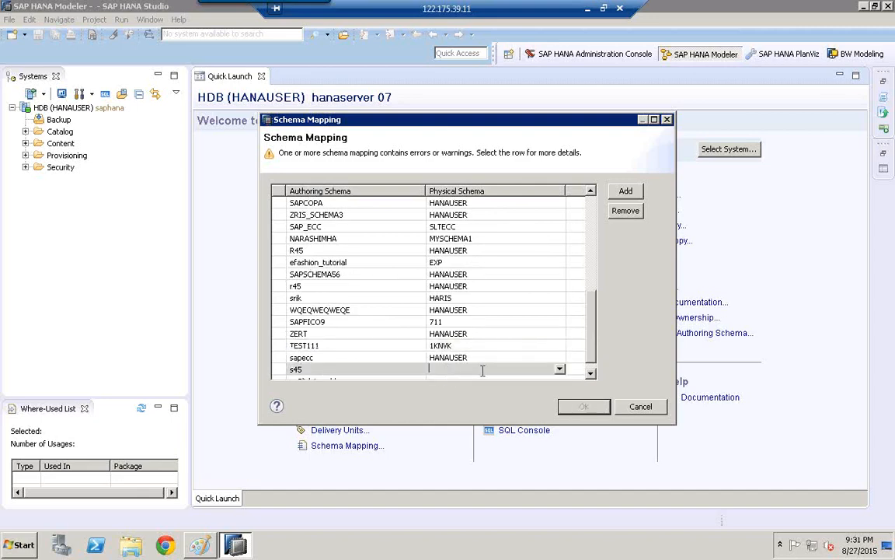
left_click(560, 370)
key("h")
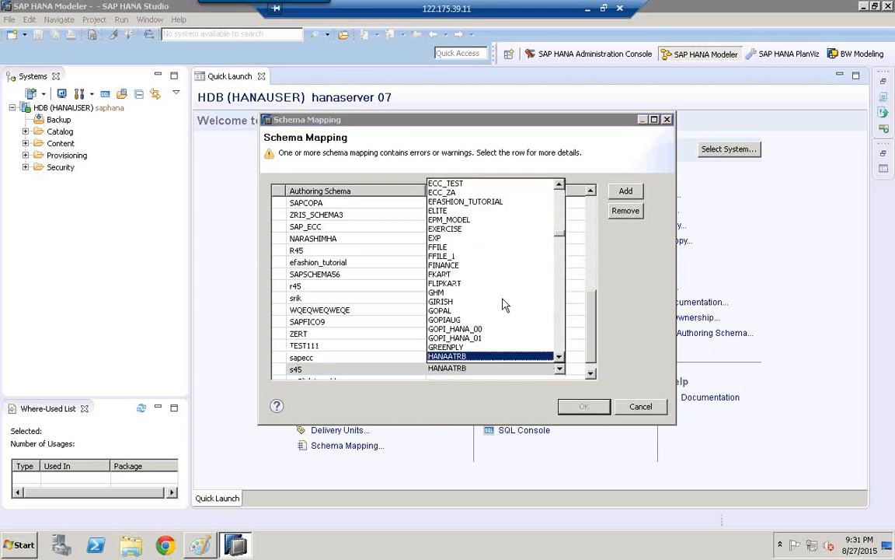
scroll(505, 334, "down", 2)
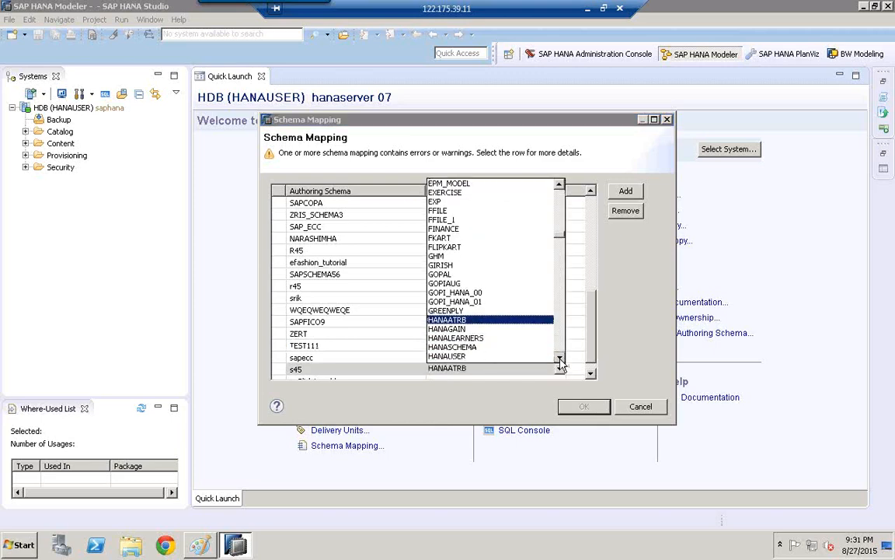
left_click(560, 360)
left_click(560, 360)
left_click(467, 343)
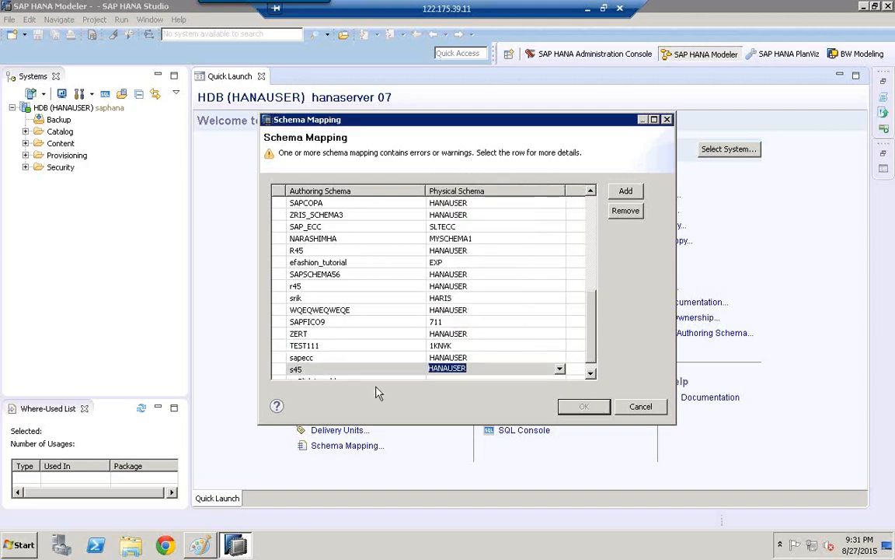
left_click(542, 323)
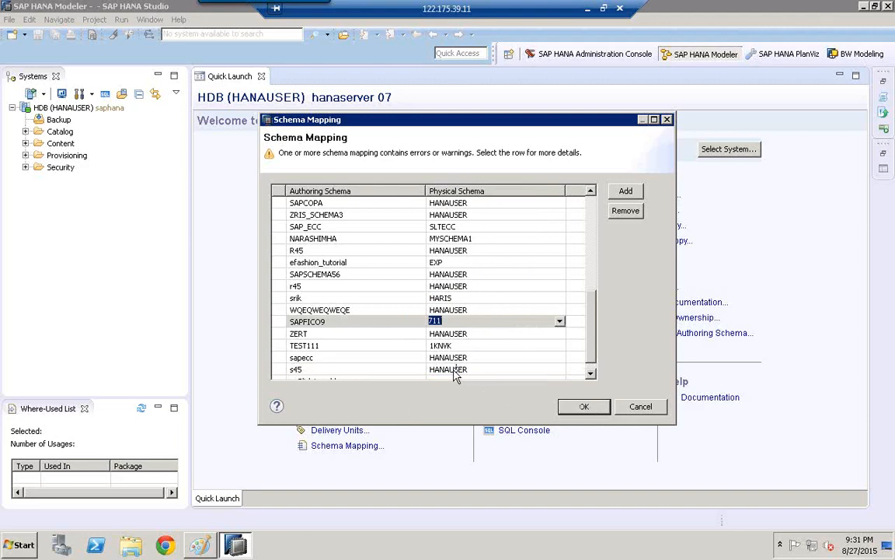
left_click(583, 406)
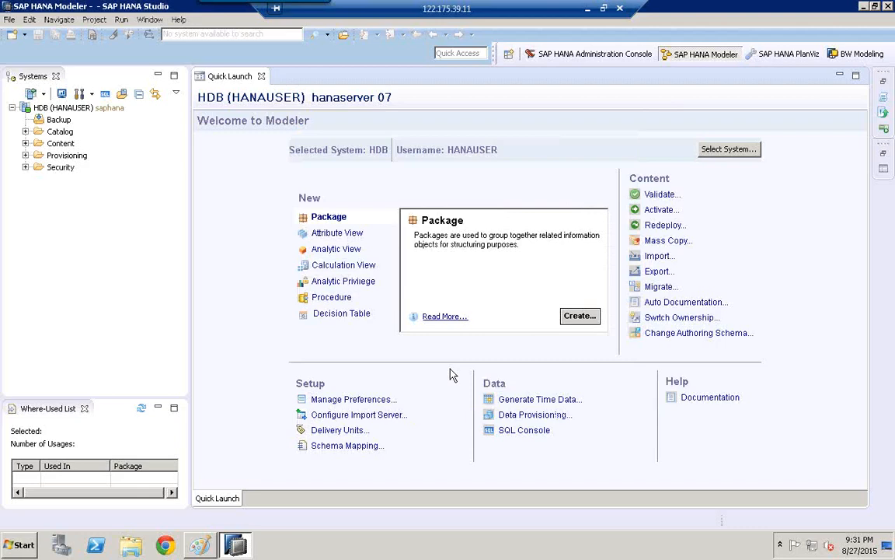
- Switch to Paint to examine the transport and schema mapping diagram, and return to SAP HANA Studio
left_click(199, 544)
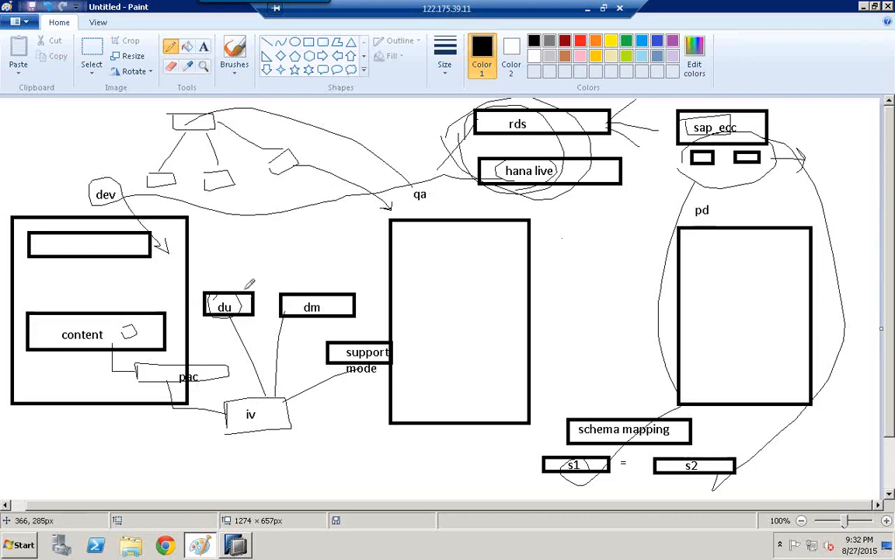
left_click(235, 544)
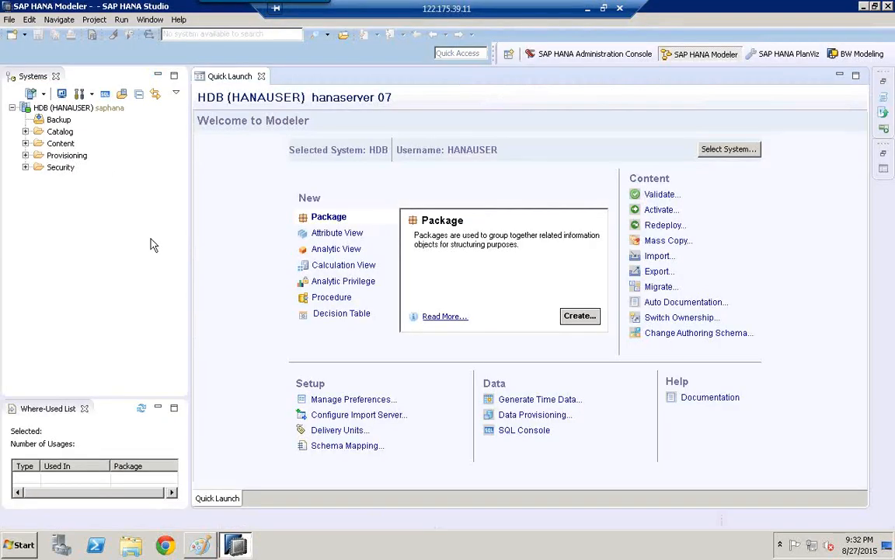
- Examine the SAP HANA and SAP HANA Content import sources, including Delivery Unit and Developer Mode, and close the import wizard without importing
left_click(10, 20)
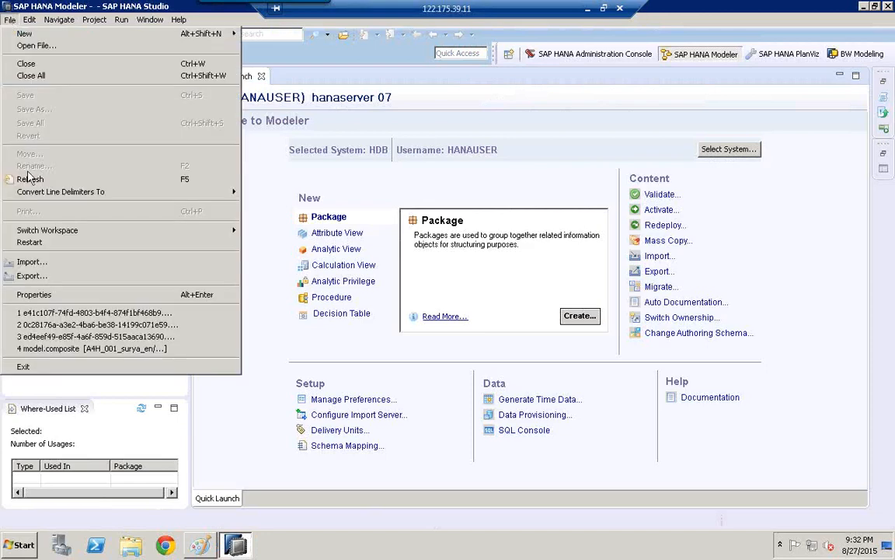
left_click(68, 262)
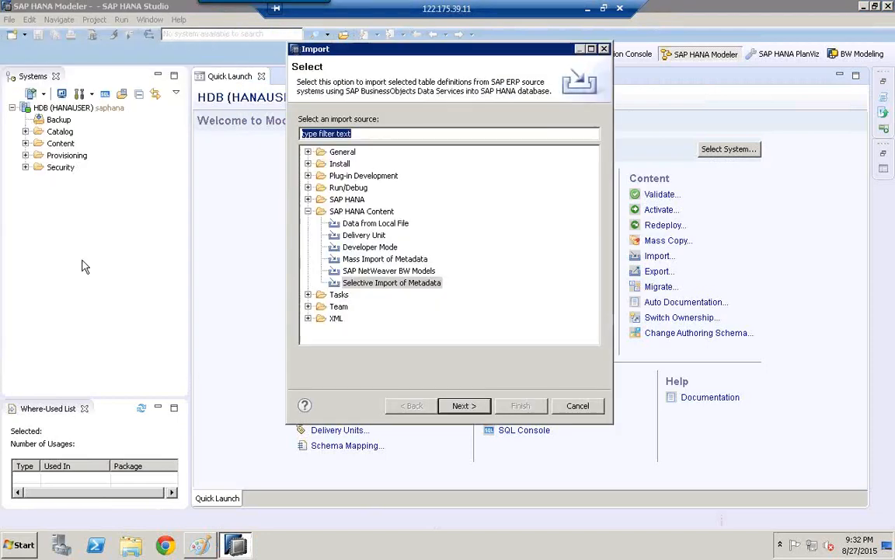
left_click(309, 211)
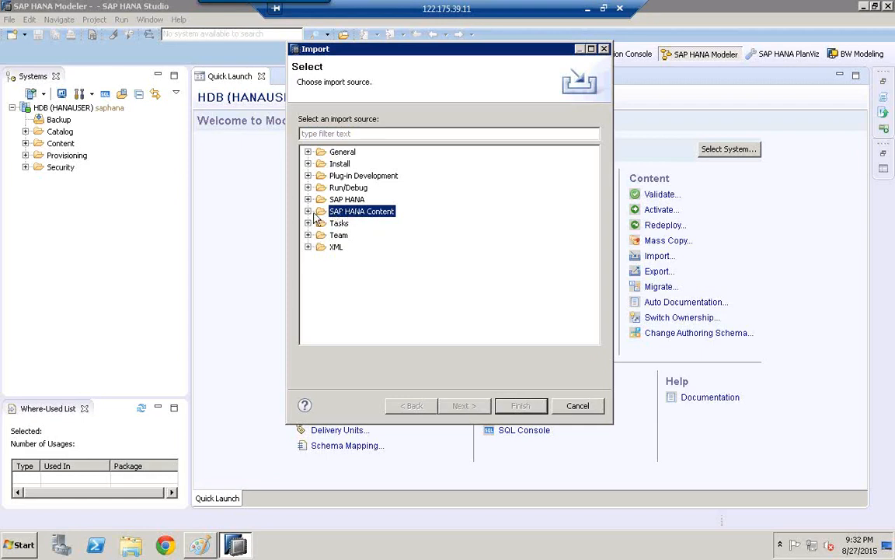
left_click(309, 212)
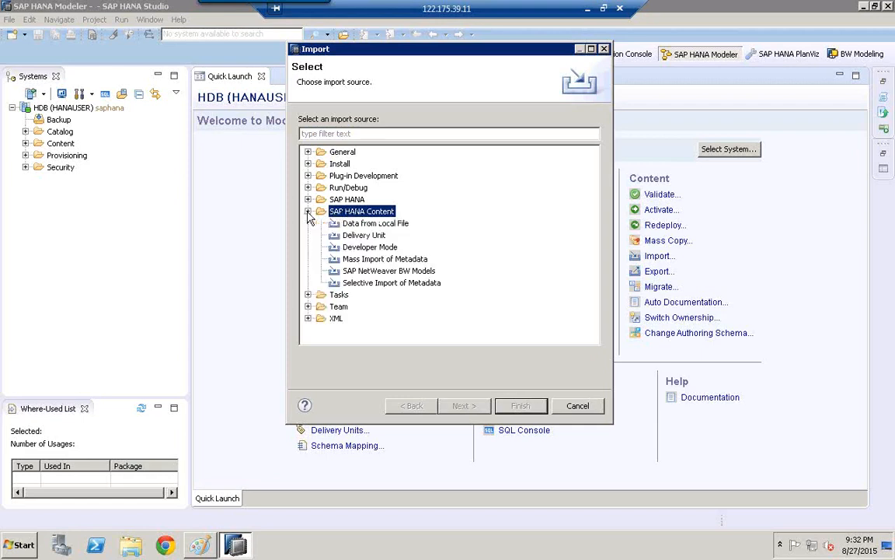
left_click(377, 236)
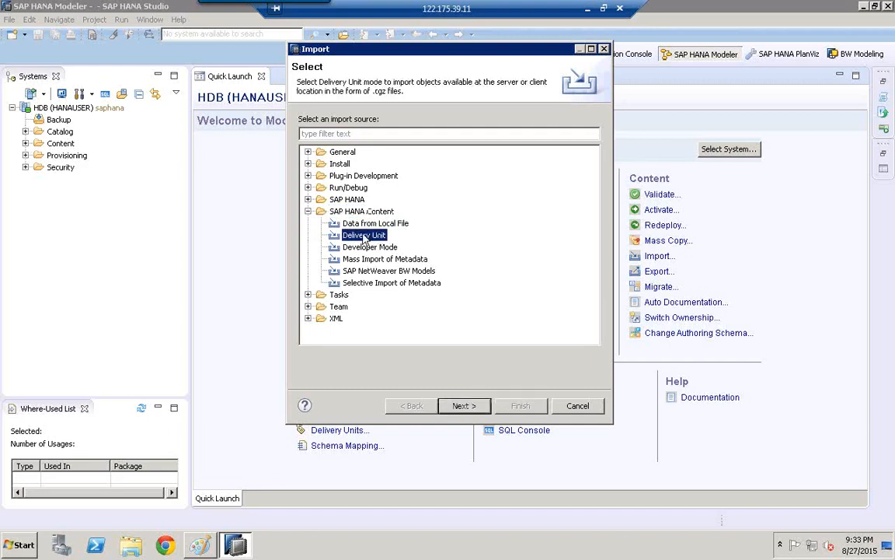
left_click(370, 247)
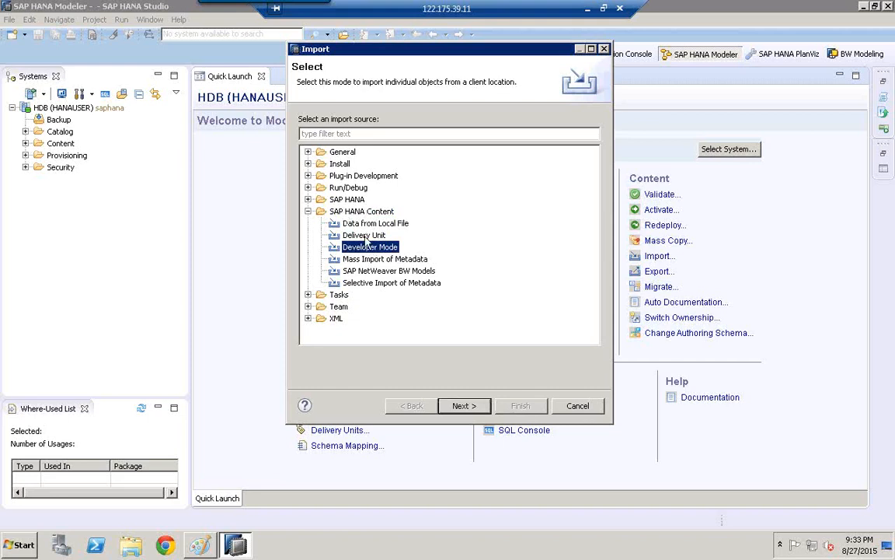
left_click(308, 199)
left_click(308, 199)
left_click(308, 199)
left_click(308, 199)
left_click(367, 235)
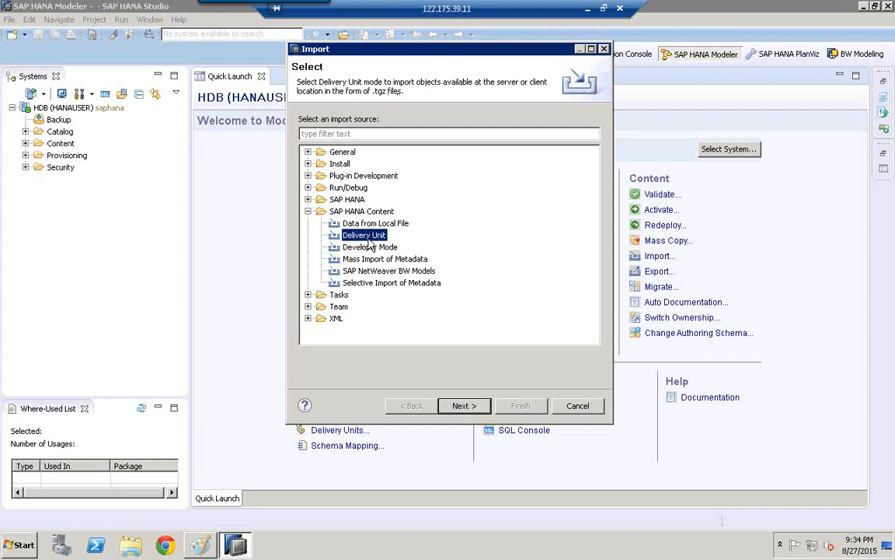
left_click(576, 405)
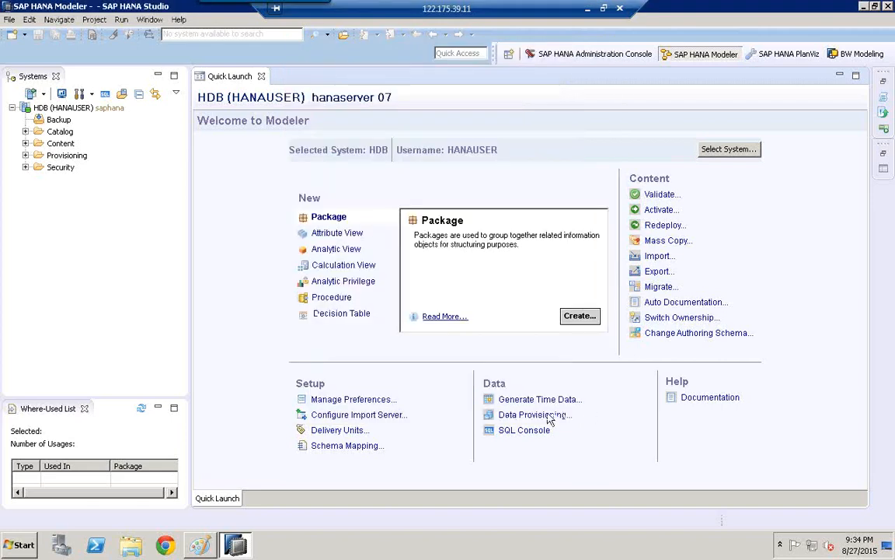
- Create a new delivery unit named SAP_ECC_COPA_MODELS
left_click(330, 434)
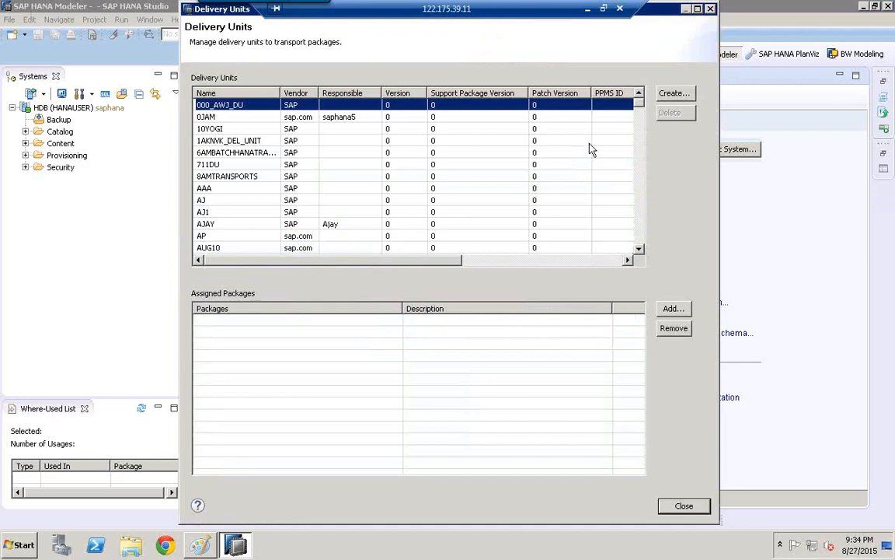
left_click(684, 95)
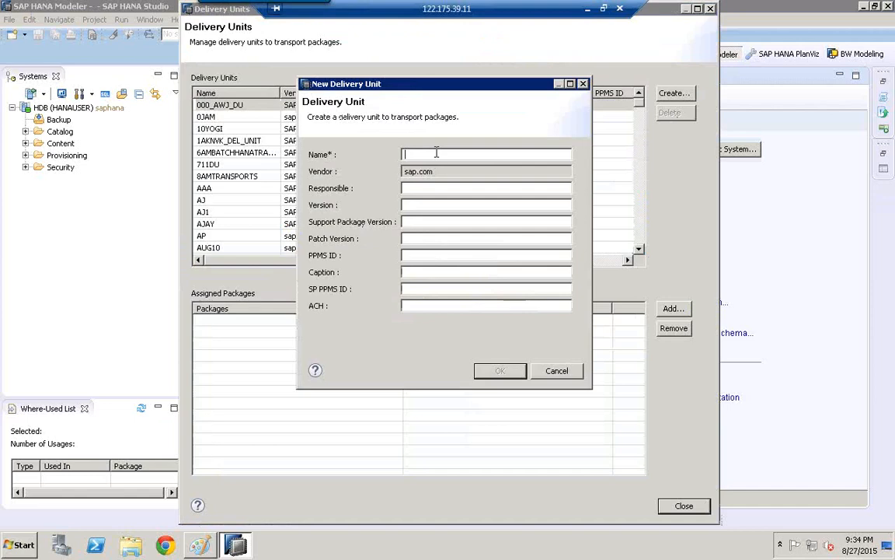
type("SAP_ECC_COPA_MODELS")
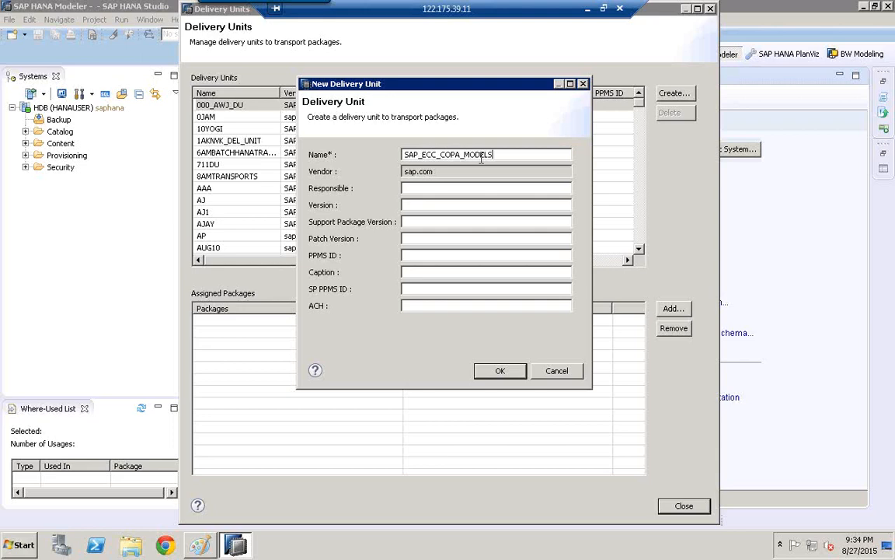
left_click_drag(491, 154, 332, 133)
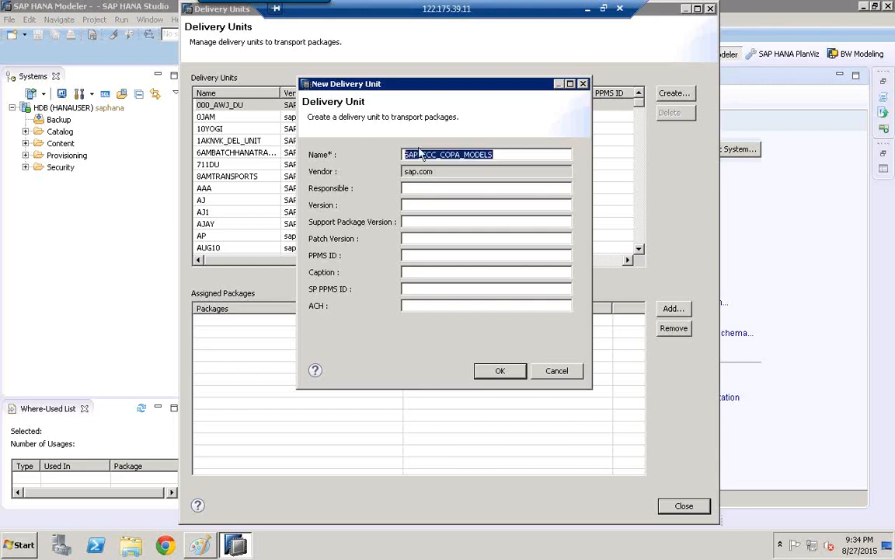
left_click(500, 371)
- Select the new delivery unit, fit the Name column to its contents, and close the delivery units list
left_click(259, 247)
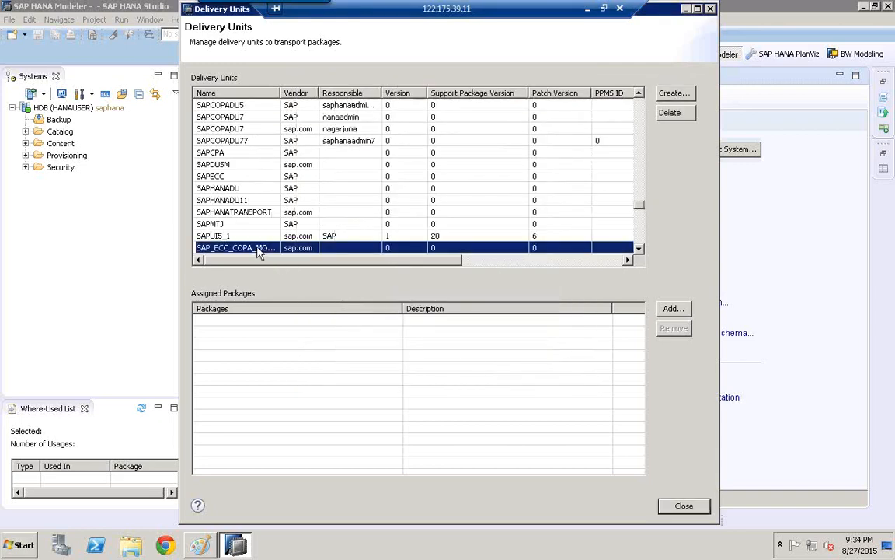
double_click(277, 95)
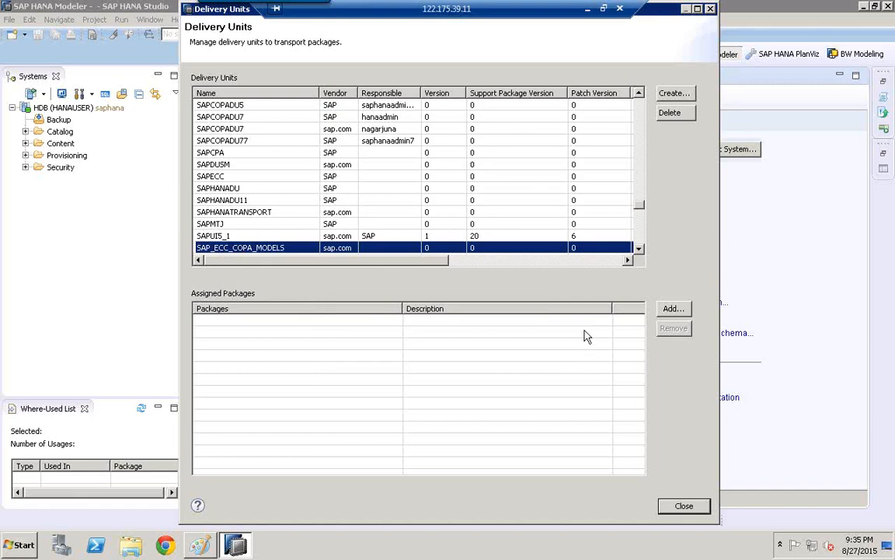
left_click(684, 506)
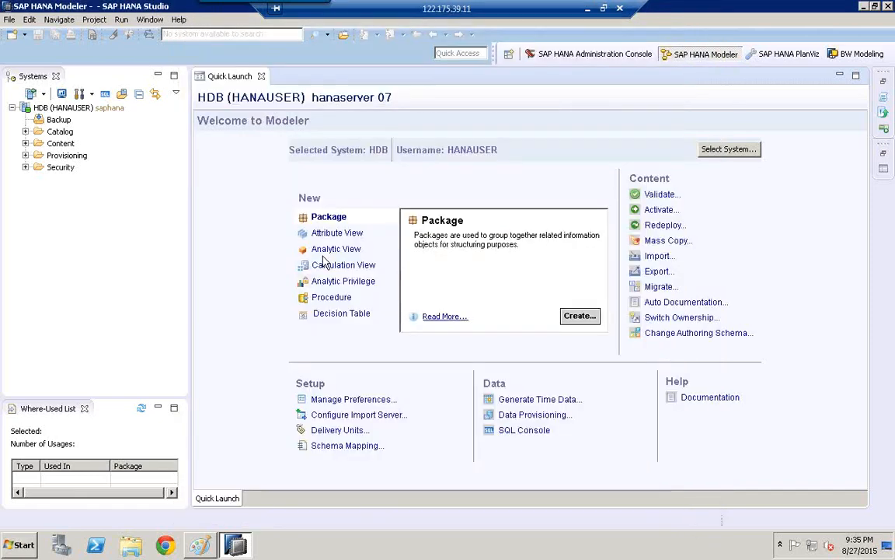
- Expand the Content folder of the HDB system and locate the ECCJULY19 package
left_click(26, 143)
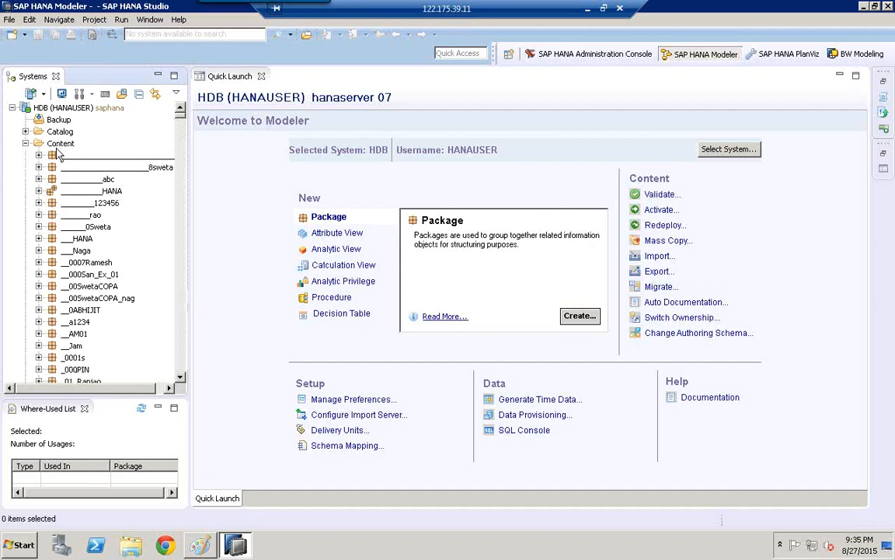
left_click(65, 179)
type("e")
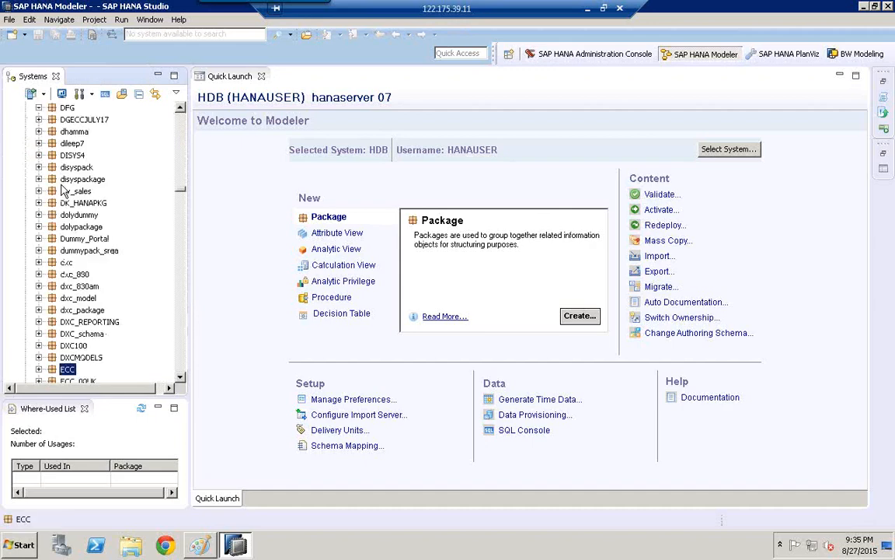
type("ccj")
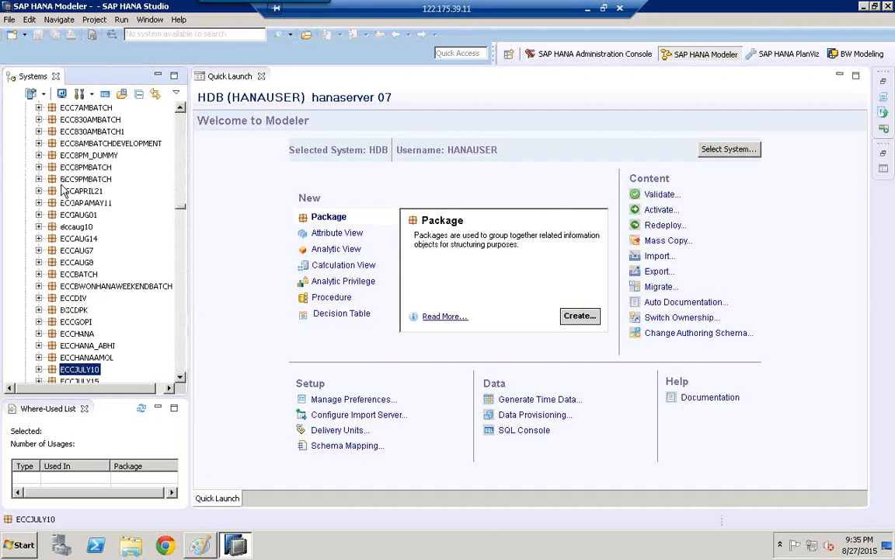
left_click(181, 378)
left_click(181, 378)
left_click(181, 378)
left_click(181, 378)
left_click(182, 378)
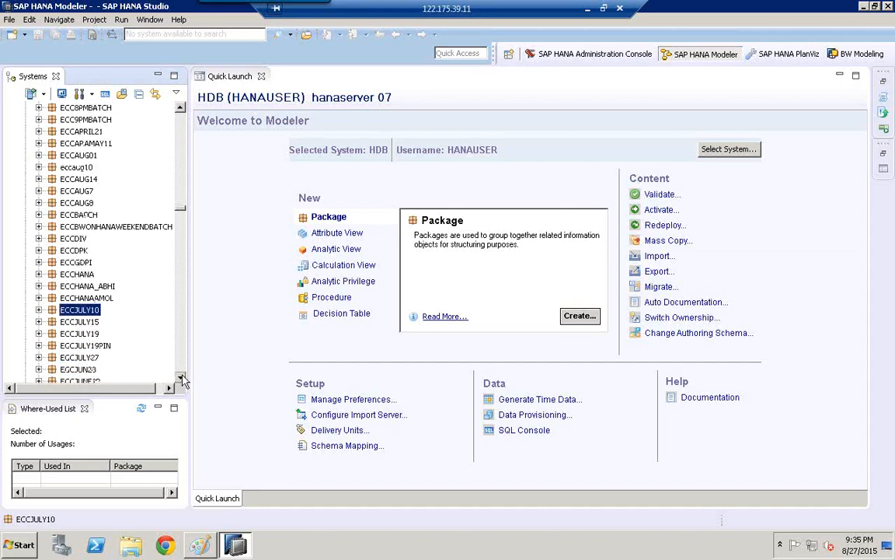
left_click(181, 378)
left_click(182, 377)
left_click(181, 378)
left_click(181, 378)
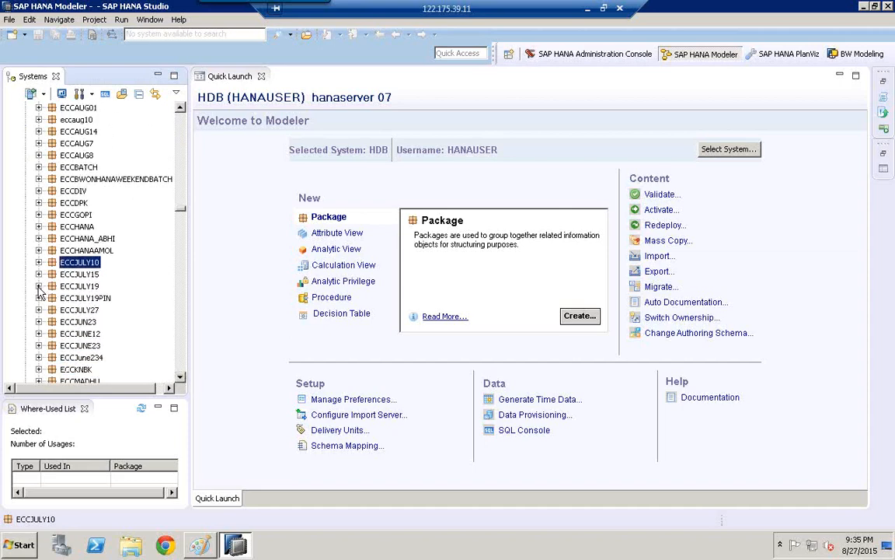
- Expand the ECCJULY19 package and its SD and MD subpackages to examine the model folders they contain
left_click(38, 286)
left_click(52, 321)
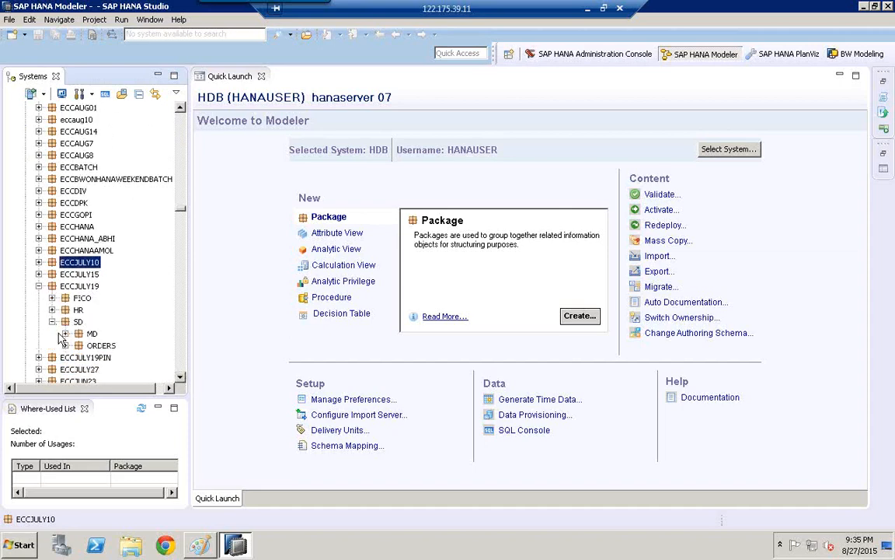
left_click(65, 334)
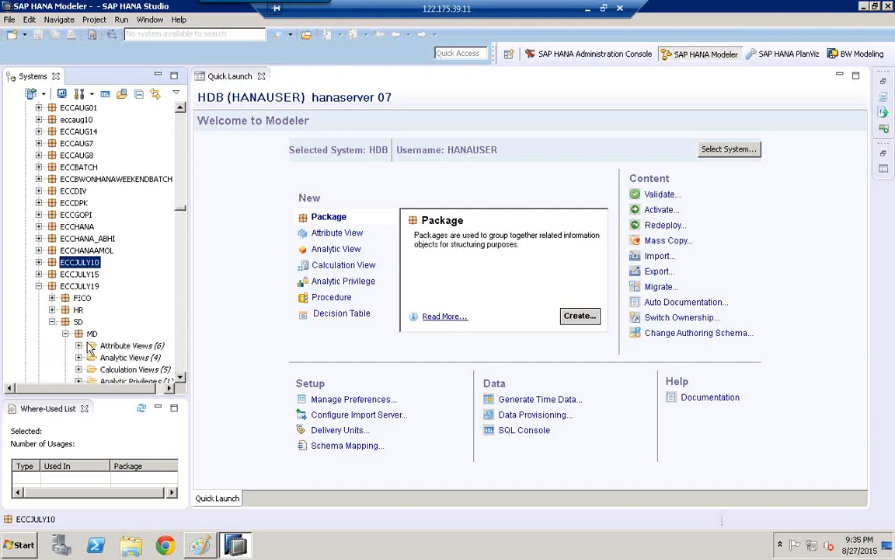
left_click(181, 377)
left_click(181, 377)
left_click(181, 377)
left_click(181, 377)
left_click(181, 377)
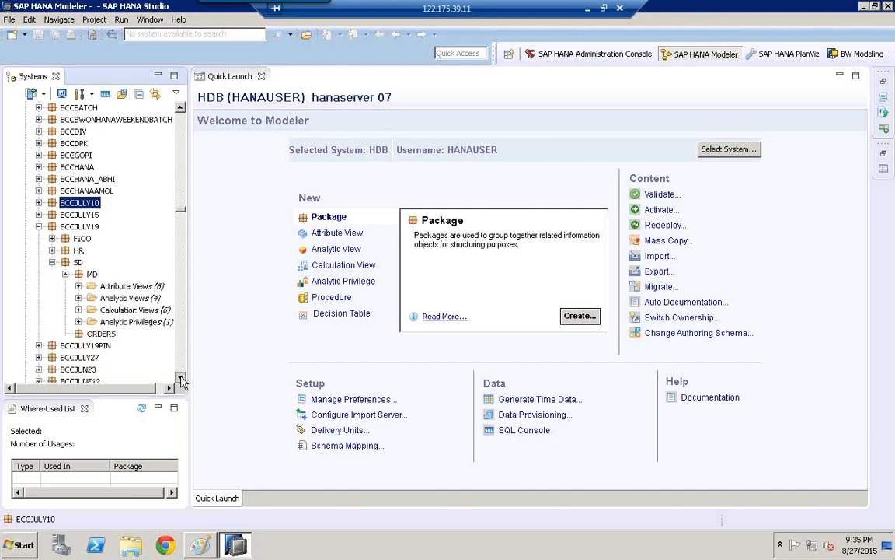
- Edit the ECCJULY19 package to assign it to delivery unit SAP_ECC_COPA_MODELS, and dismiss its properties view
left_click(78, 228)
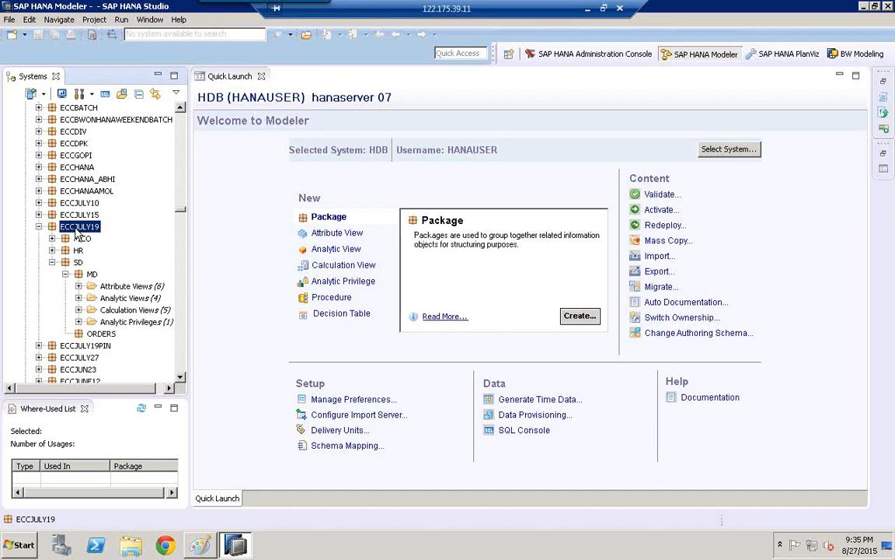
right_click(77, 230)
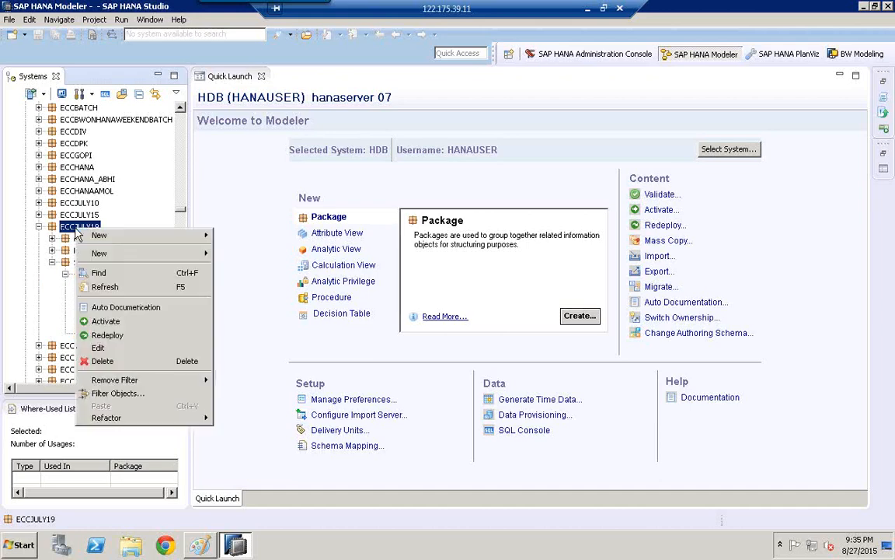
left_click(100, 348)
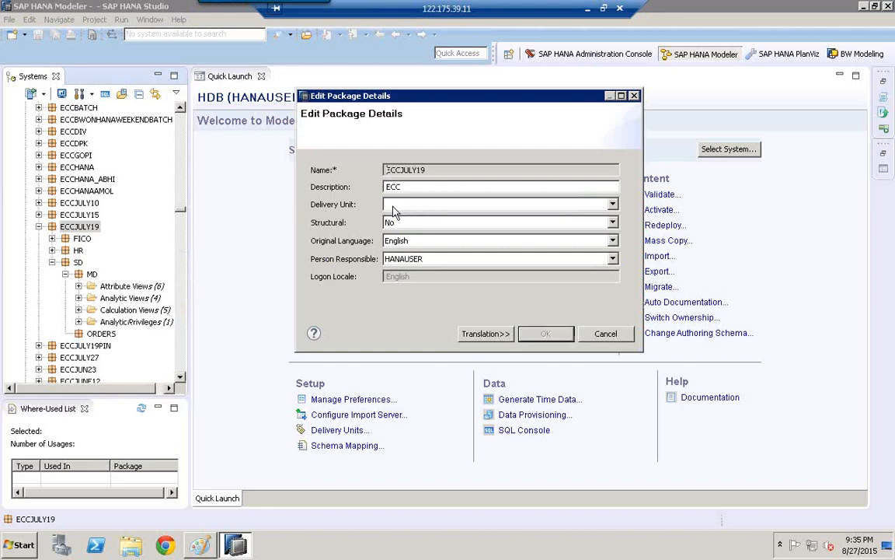
left_click(612, 205)
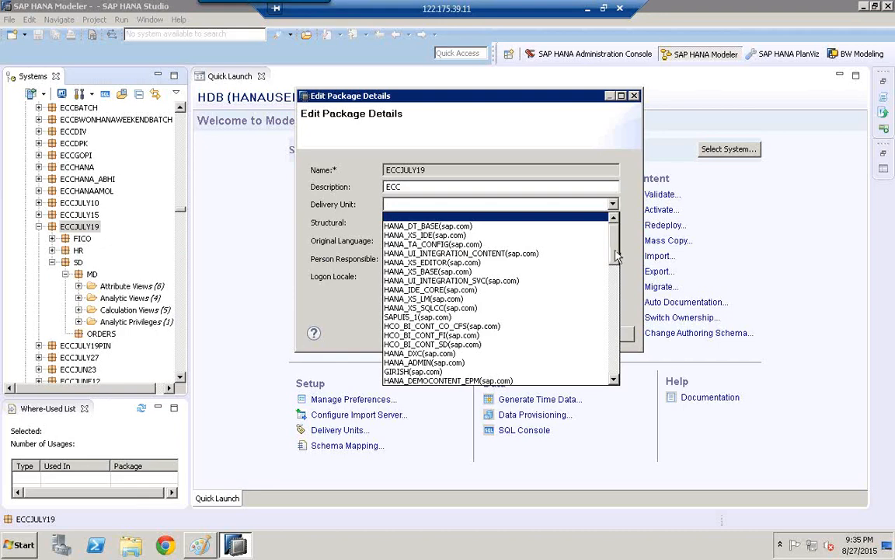
left_click_drag(614, 244, 613, 252)
key("e")
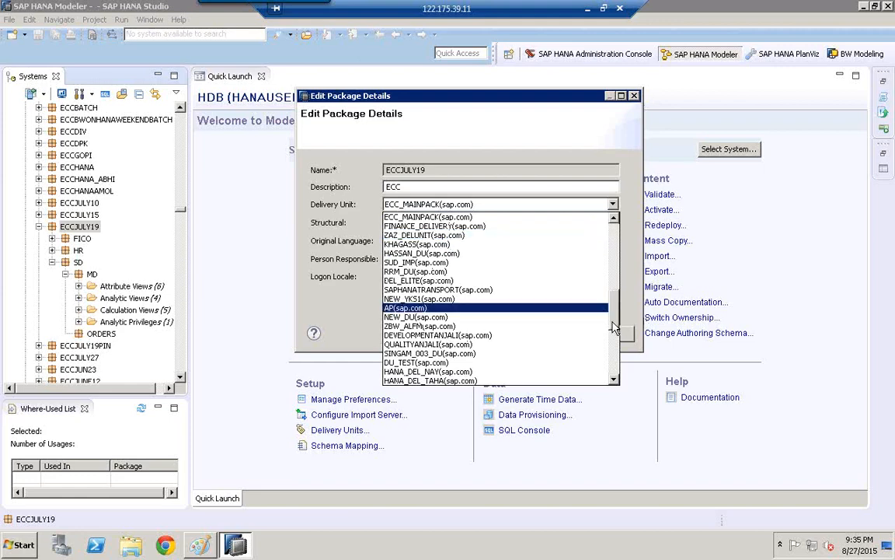
left_click_drag(614, 328, 615, 380)
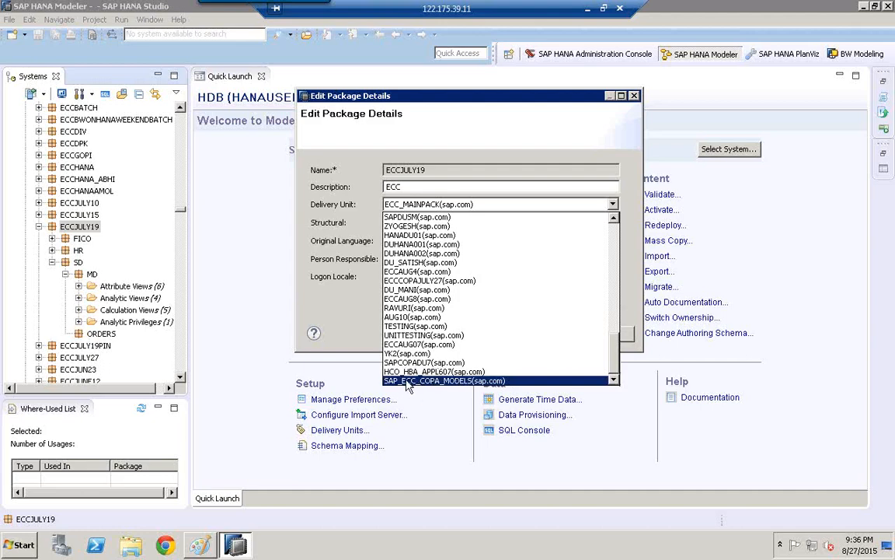
left_click(433, 382)
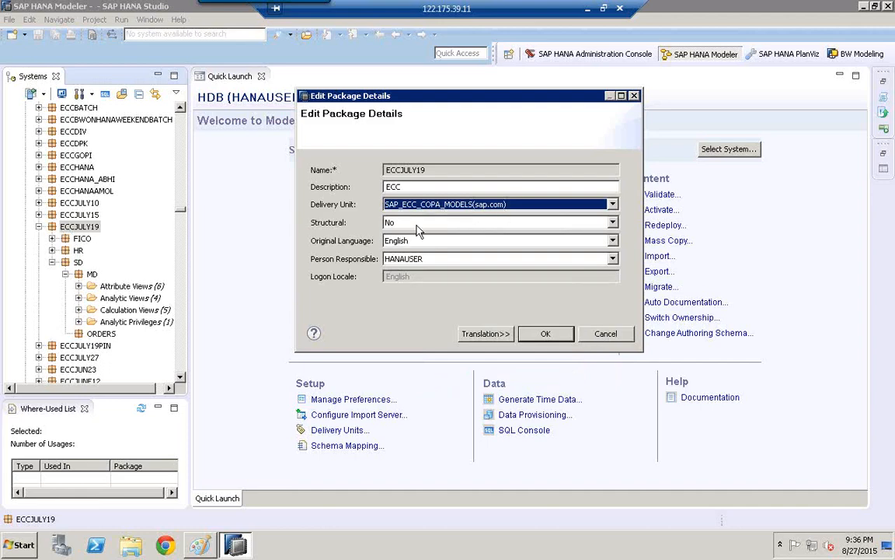
left_click(547, 334)
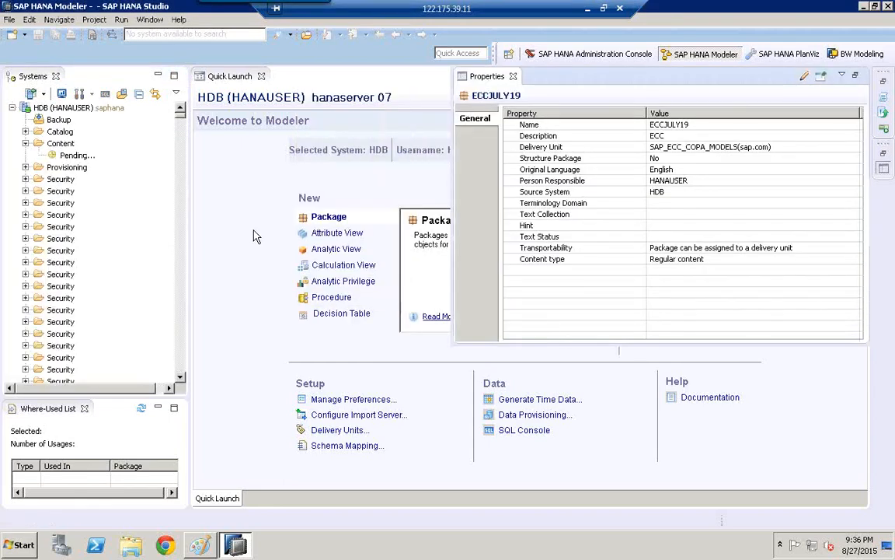
left_click(228, 207)
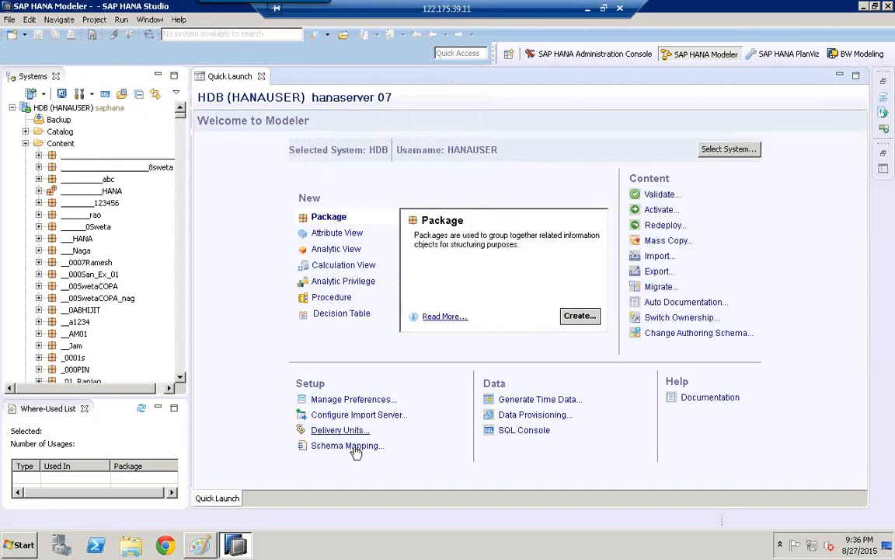
- Examine the packages assigned to SAP_ECC_COPA_MODELS in the delivery units list, and close the list
left_click(335, 430)
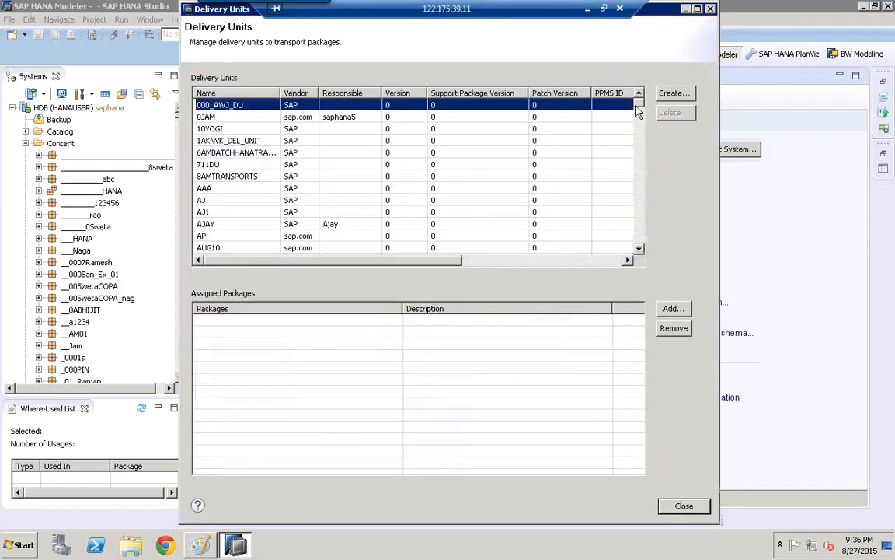
left_click_drag(639, 103, 576, 231)
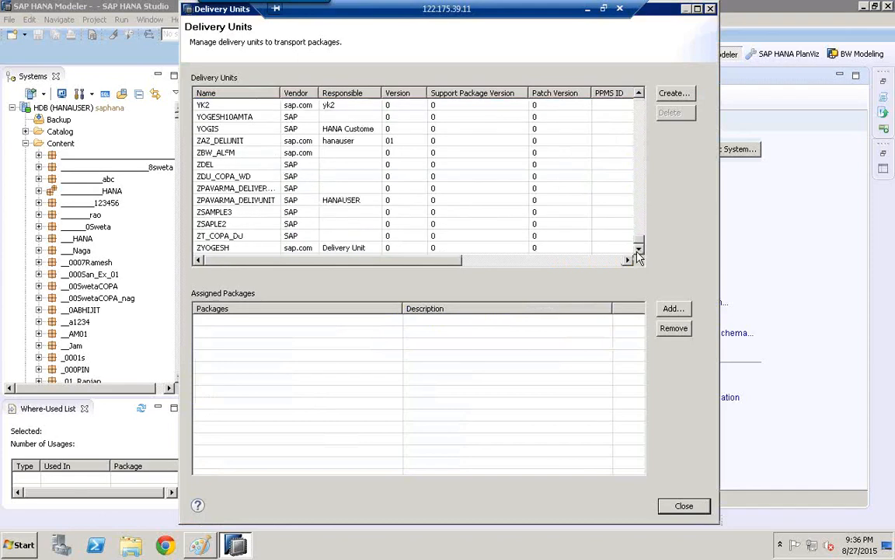
left_click(641, 112)
left_click(641, 112)
left_click(642, 112)
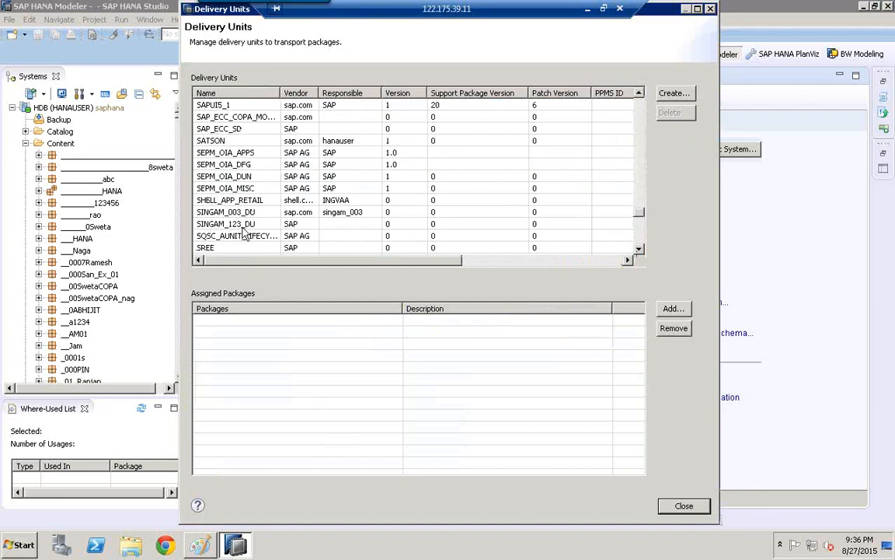
left_click(224, 117)
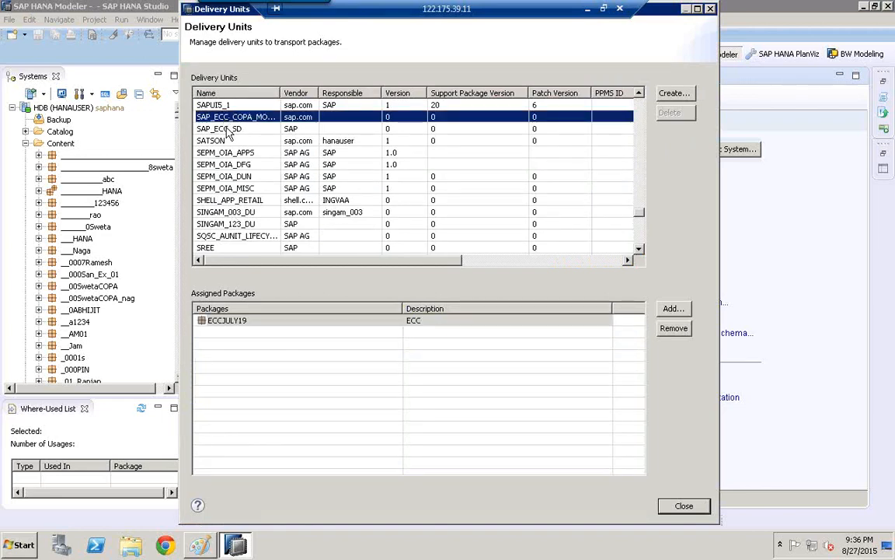
left_click(222, 319)
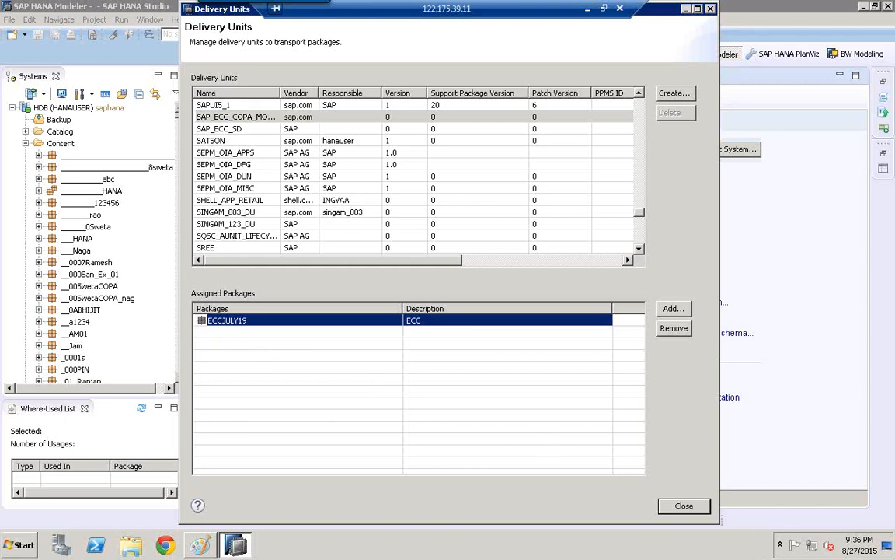
left_click(684, 507)
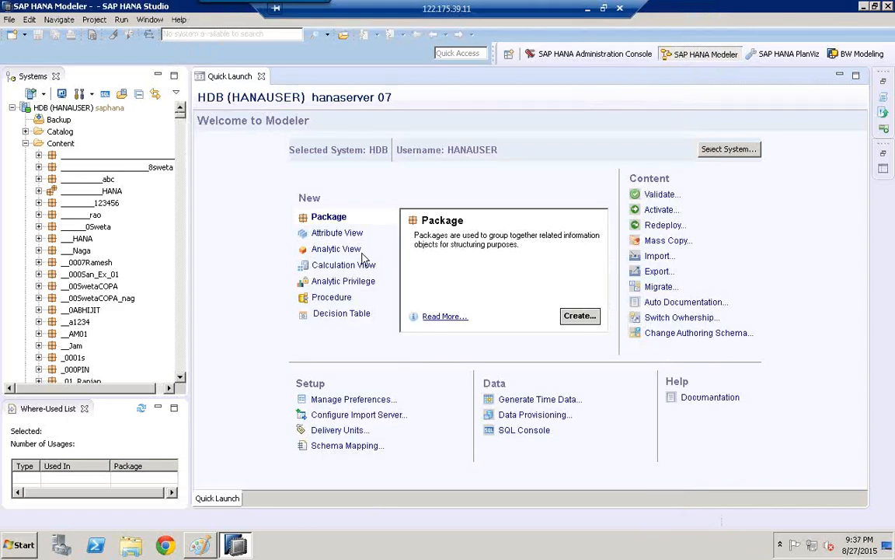
- Start an SAP HANA Content export through Delivery Unit with HDB (HANAUSER) as the source system
left_click(9, 19)
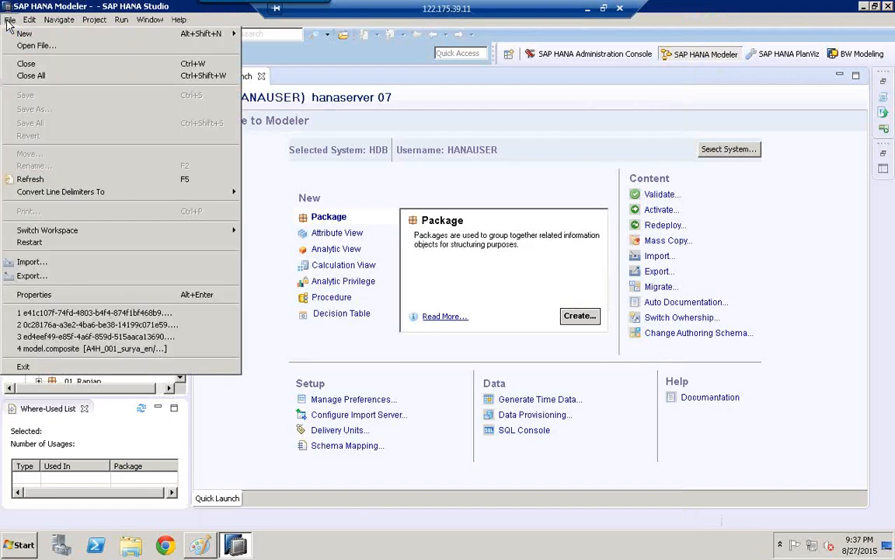
left_click(52, 278)
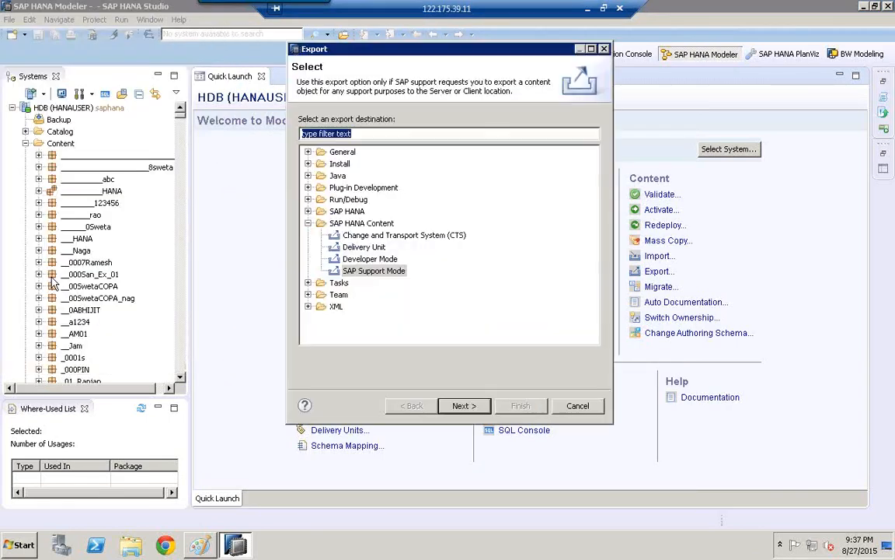
left_click(364, 247)
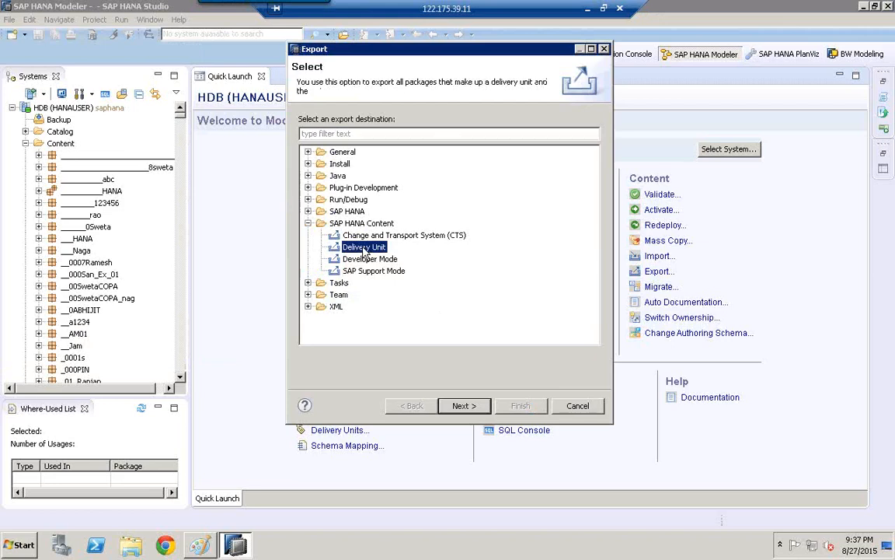
left_click(461, 406)
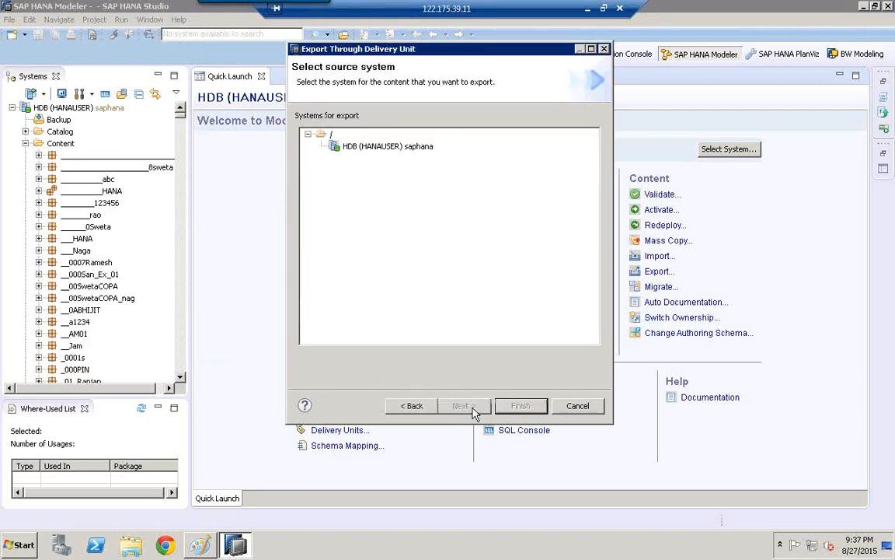
left_click(350, 147)
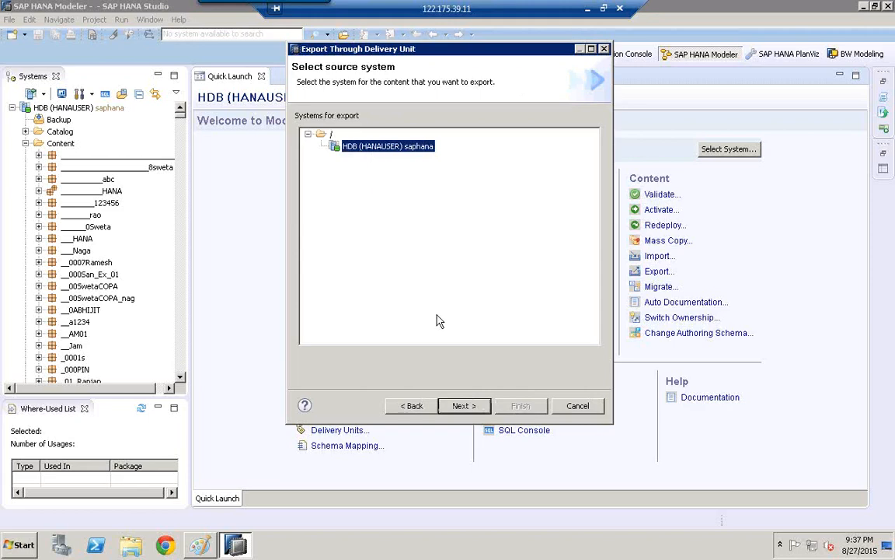
left_click(479, 409)
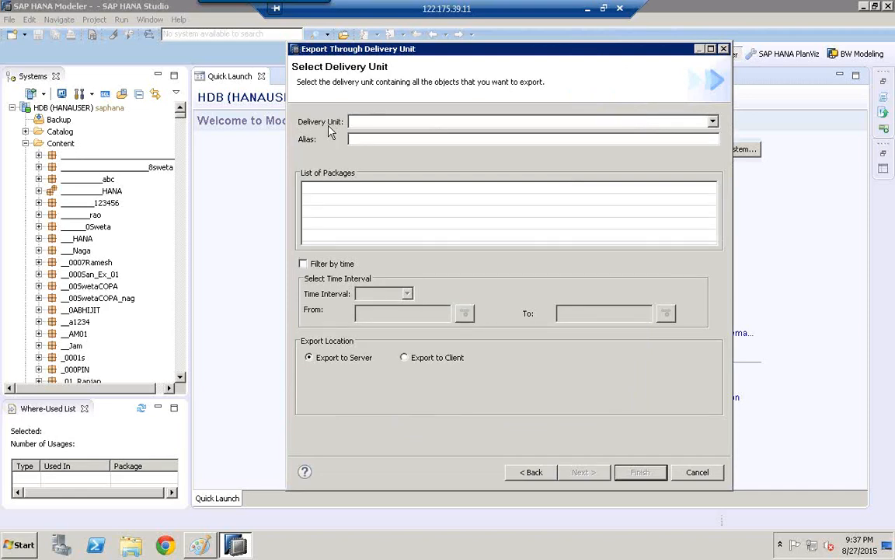
- Choose SAP_ECC_COPA_MODELS(sap.com) as the delivery unit to export
left_click(713, 122)
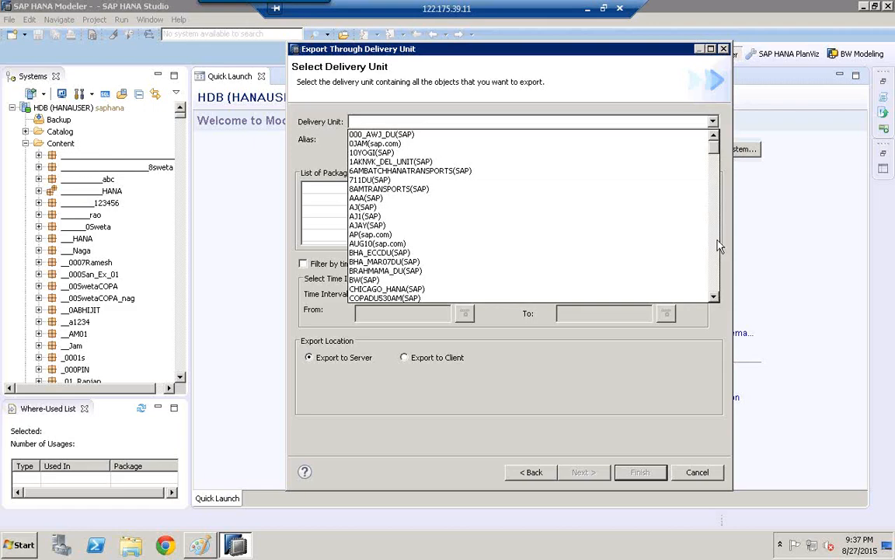
left_click(715, 276)
left_click(715, 276)
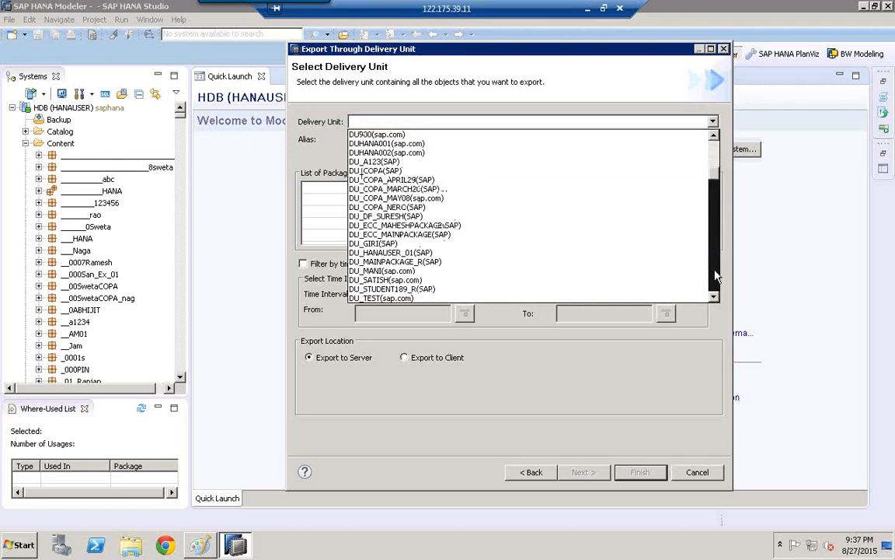
left_click(715, 276)
left_click(715, 276)
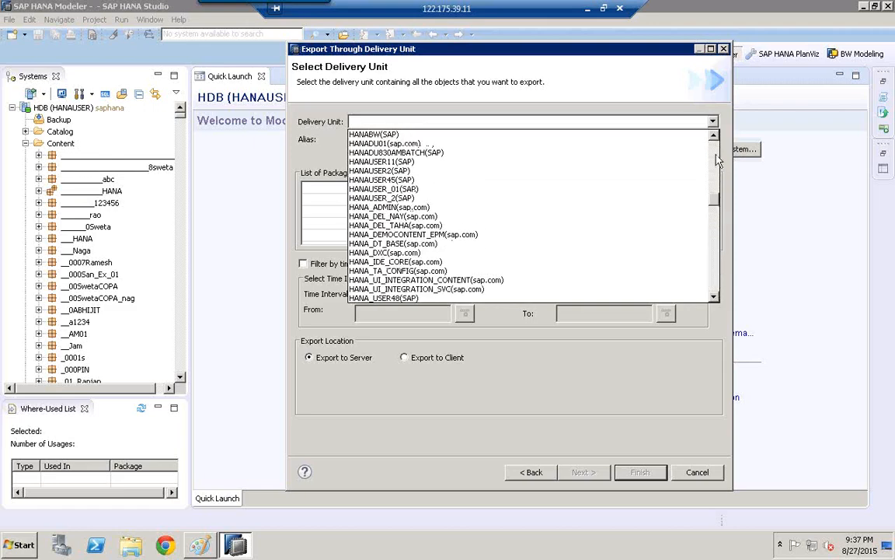
scroll(717, 274, "up", 6)
left_click(717, 276)
left_click(717, 276)
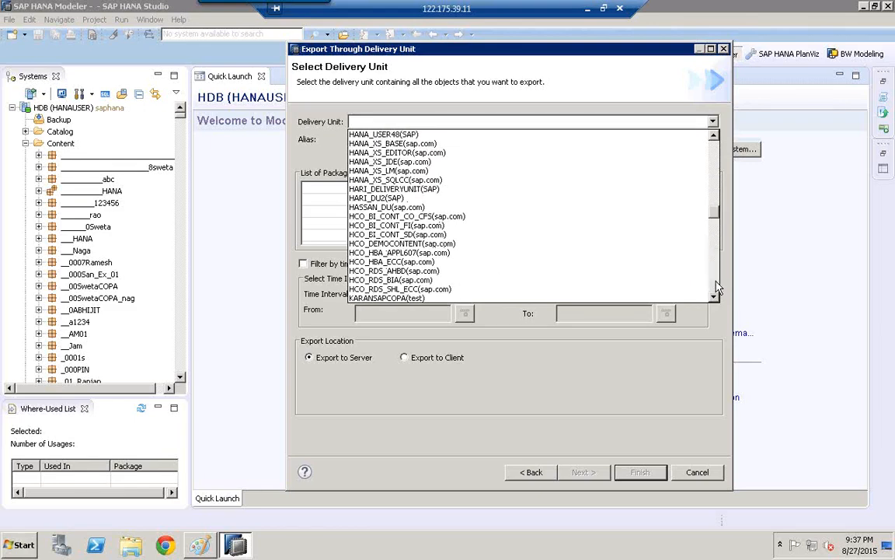
left_click(717, 276)
left_click(717, 276)
left_click(717, 279)
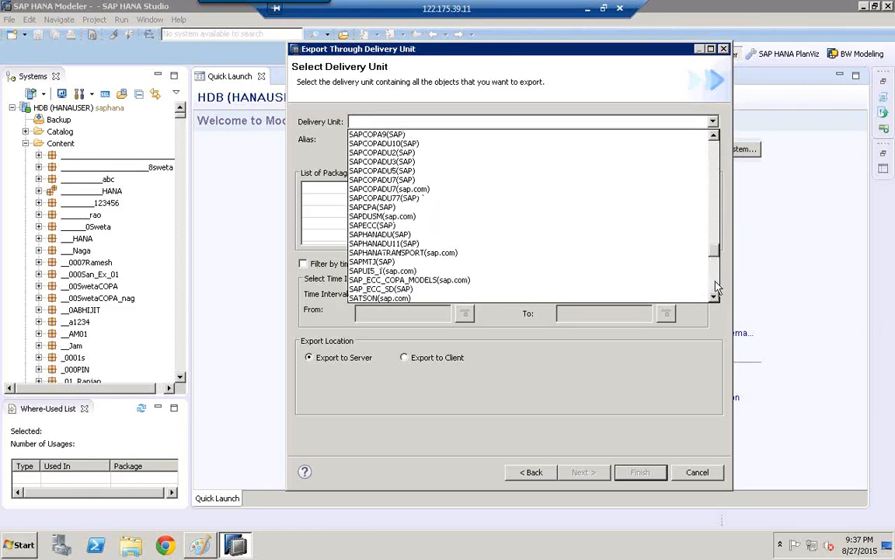
left_click(717, 289)
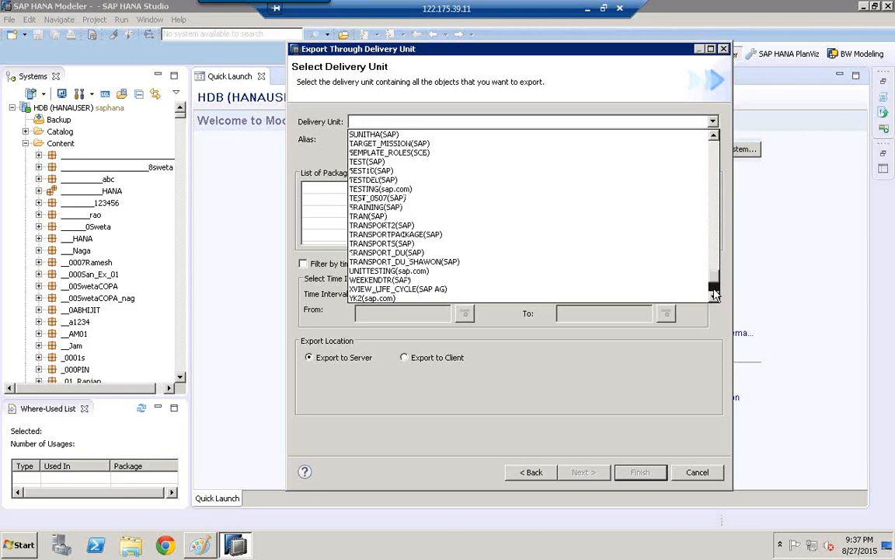
left_click(717, 292)
left_click(717, 179)
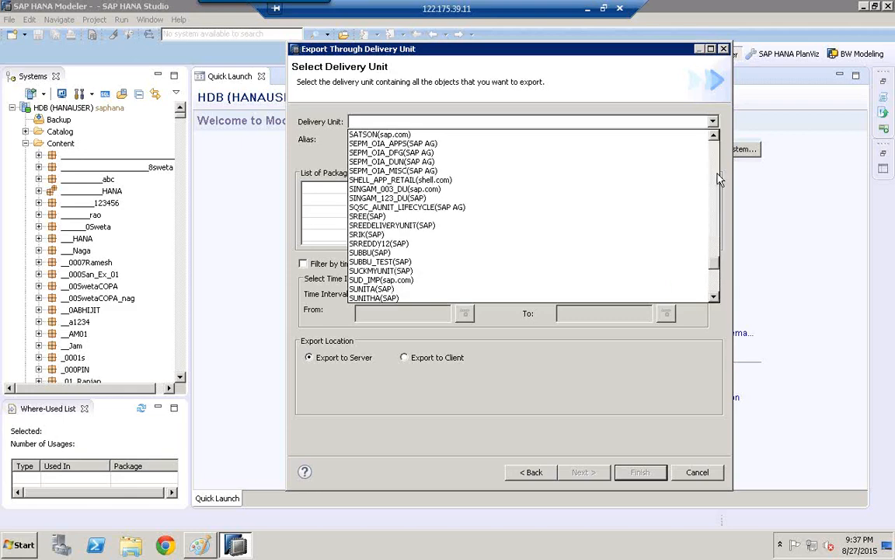
left_click(720, 181)
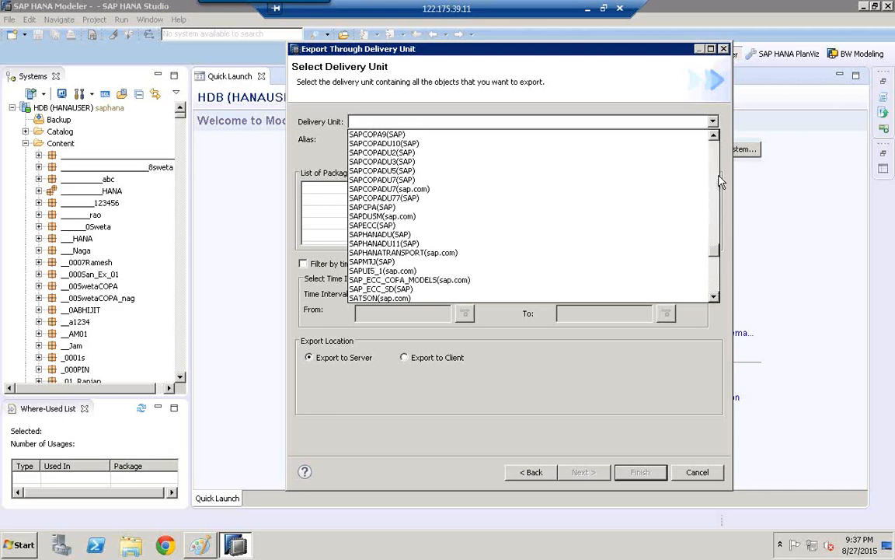
left_click(720, 180)
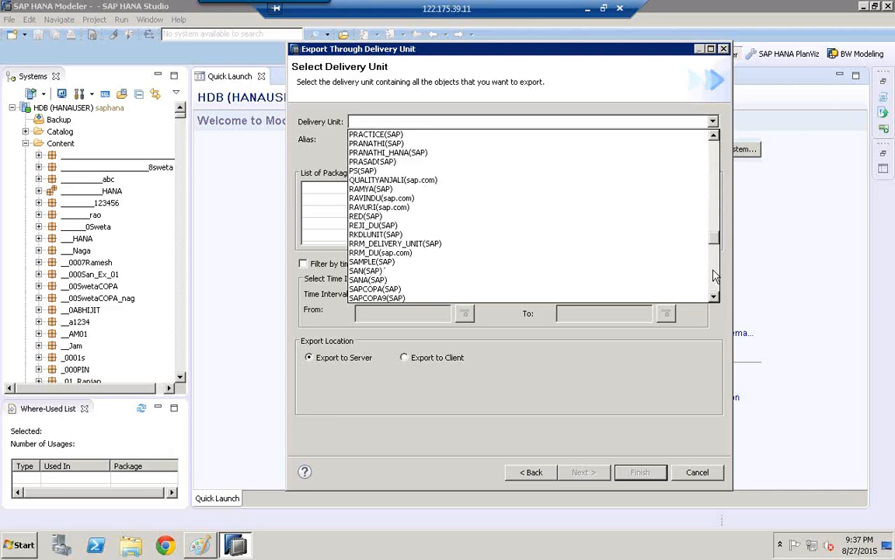
scroll(645, 248, "down", 6)
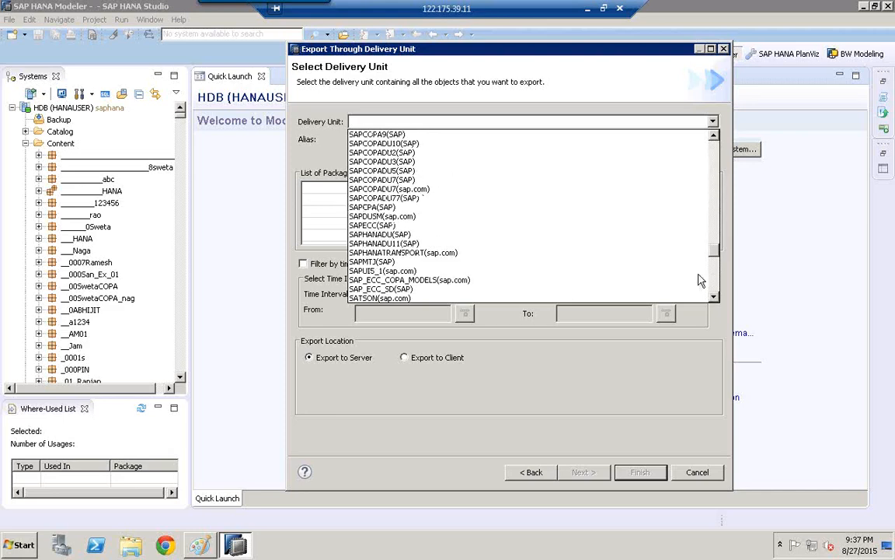
left_click(381, 280)
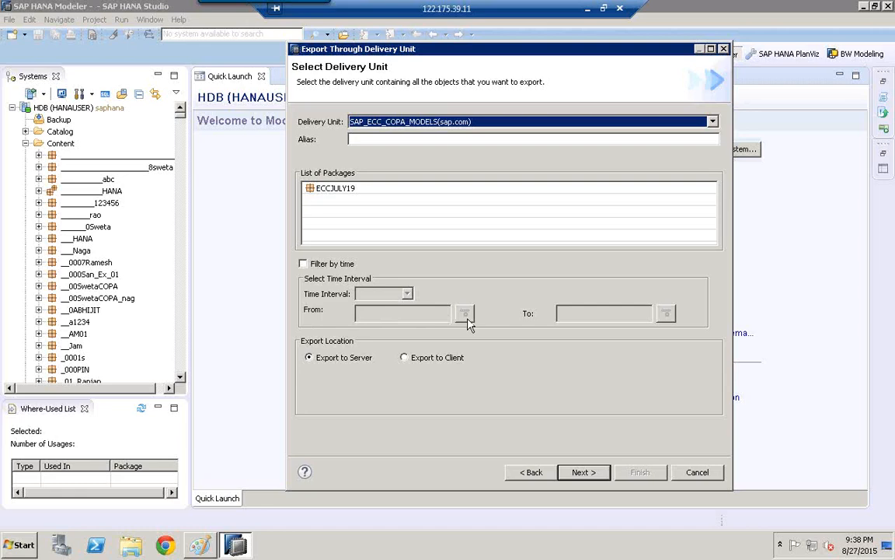
- Try filtering the export by a time range from 2015-08-09 to 2015-08-27, and turn the time filter off again
left_click(304, 265)
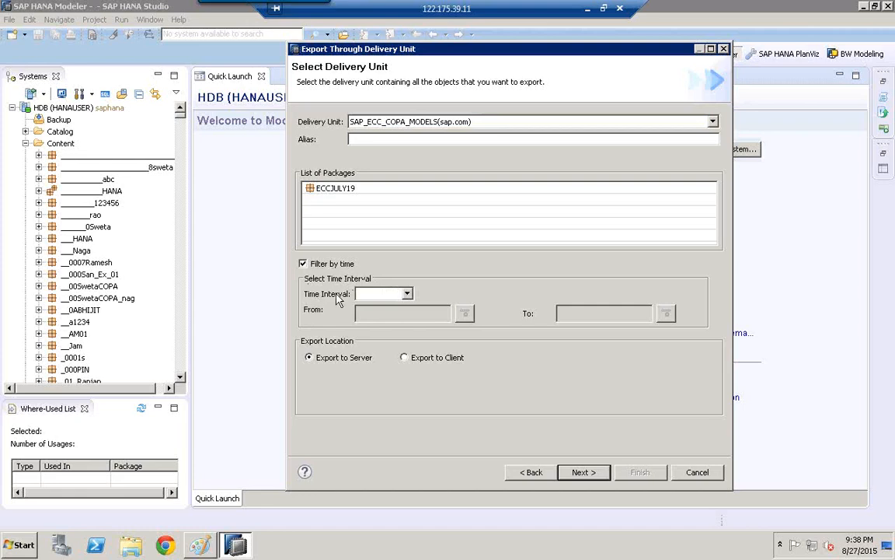
left_click(407, 295)
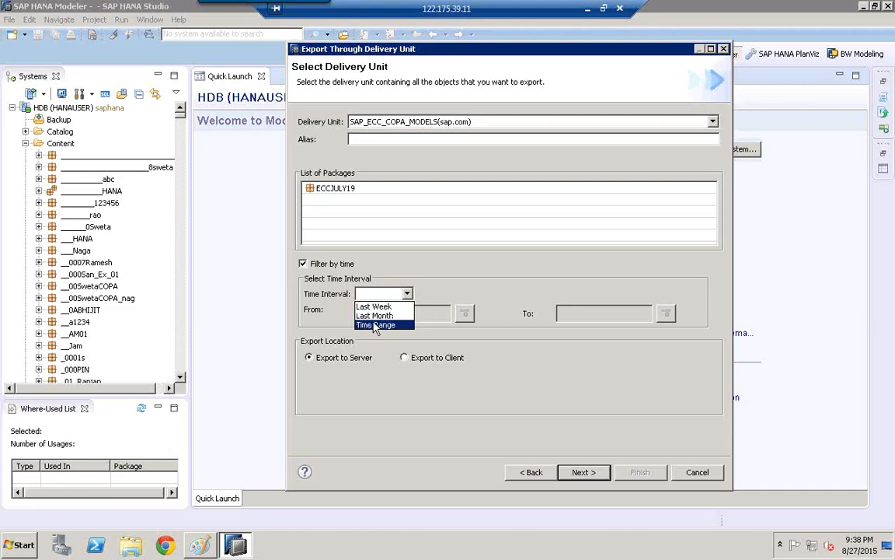
left_click(373, 327)
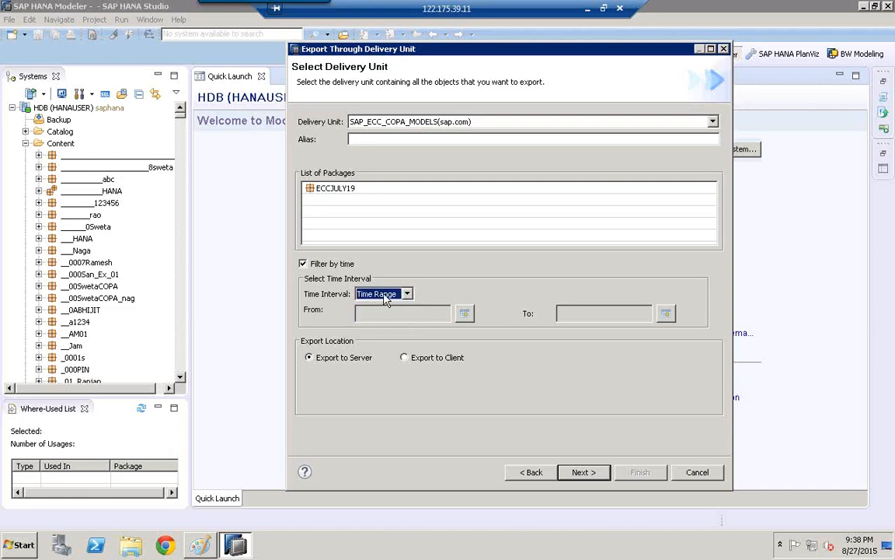
left_click(467, 314)
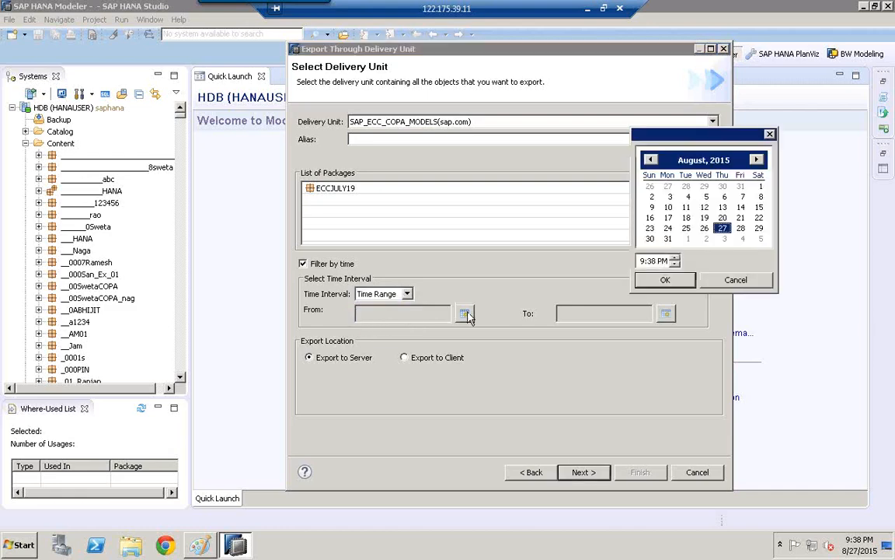
left_click(650, 209)
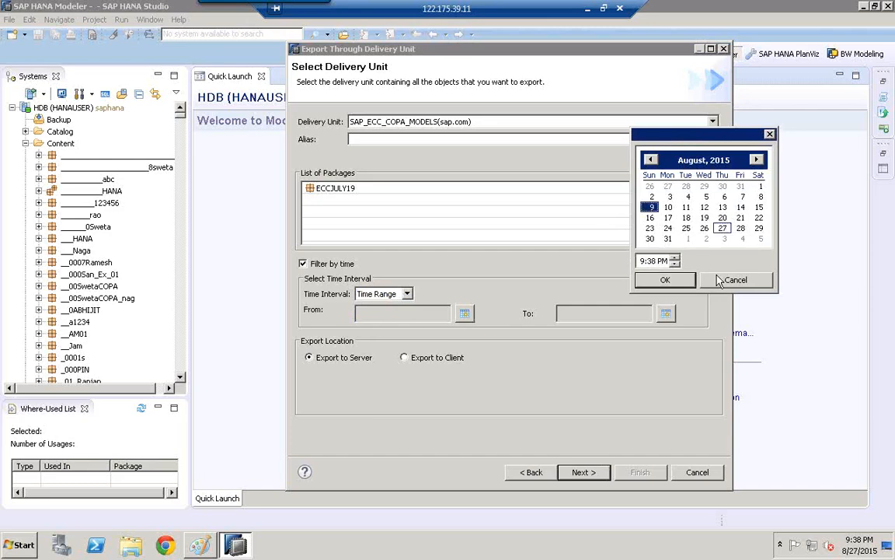
left_click(670, 278)
left_click(667, 314)
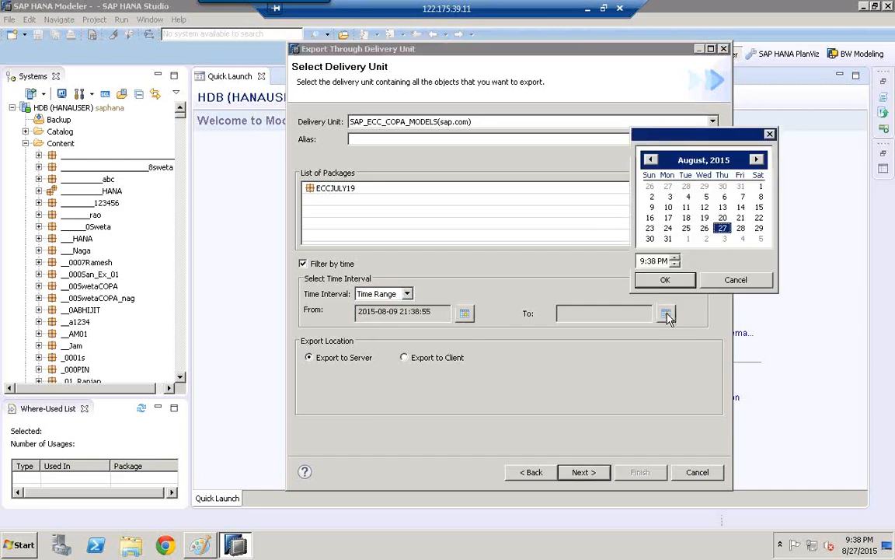
left_click(668, 280)
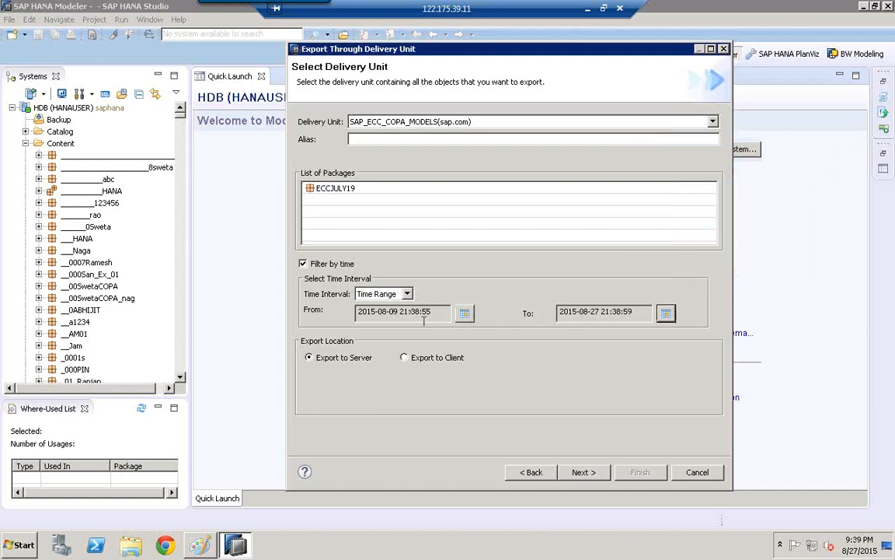
left_click(303, 264)
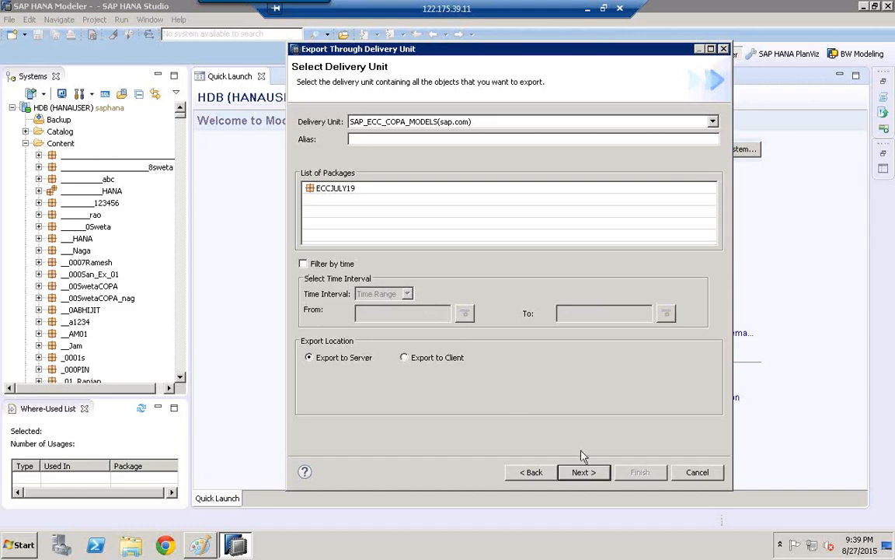
- Run the delivery unit export to the server and check the job's status in the job log
left_click(584, 472)
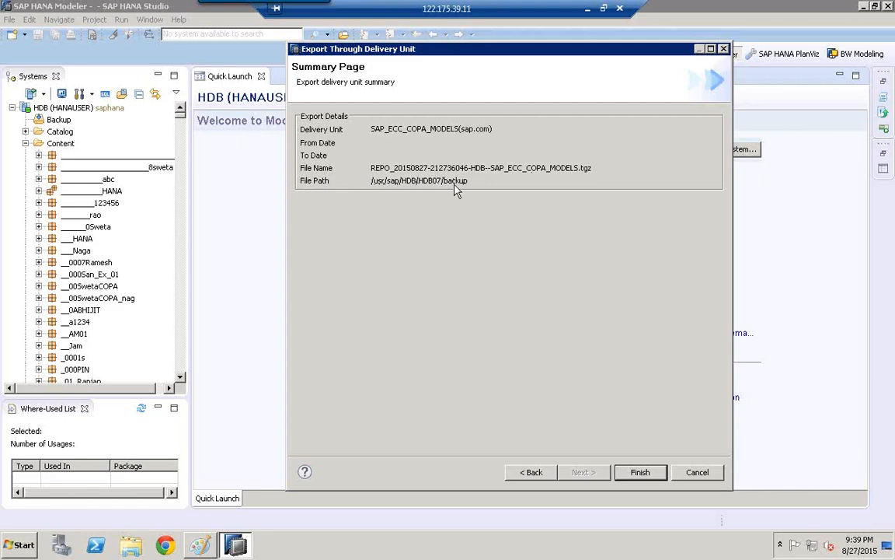
left_click(645, 476)
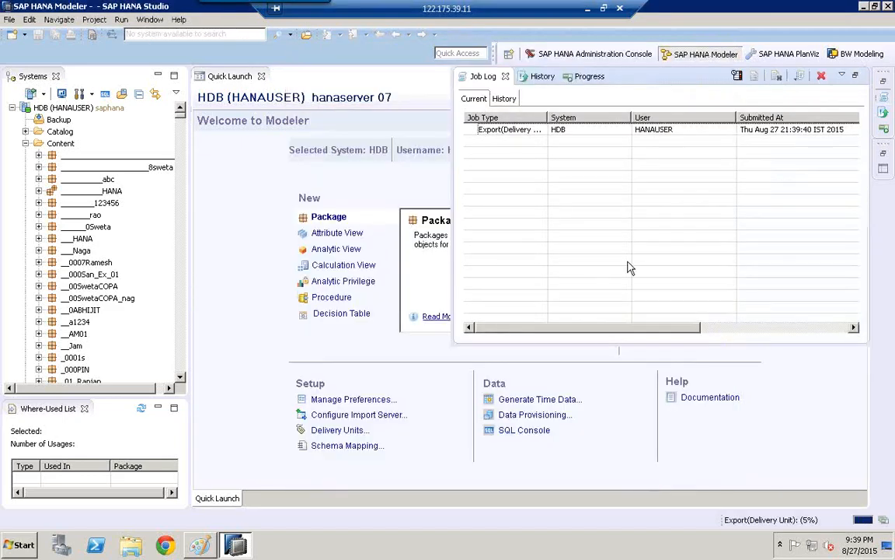
left_click(855, 328)
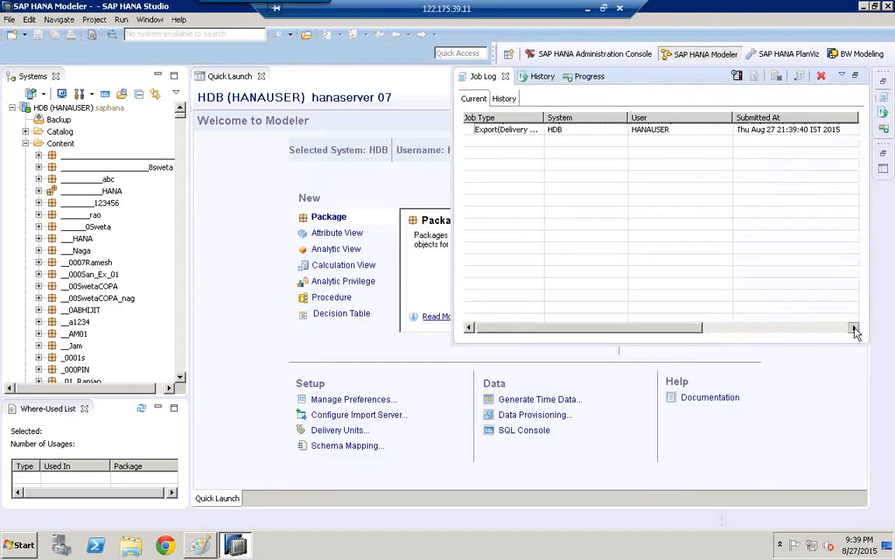
left_click_drag(855, 328, 855, 328)
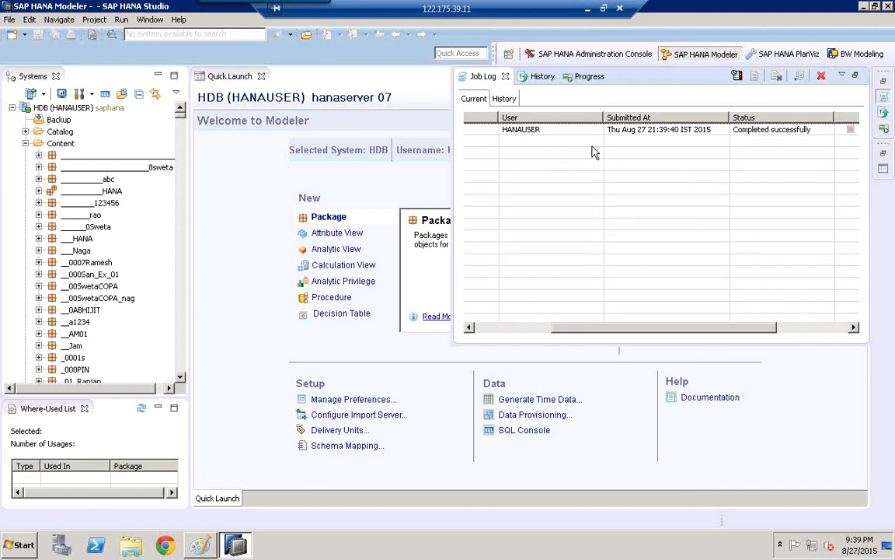
- Open the export job's details to read the full export file path, and close the details and the job log
left_click(565, 131)
left_click(500, 327)
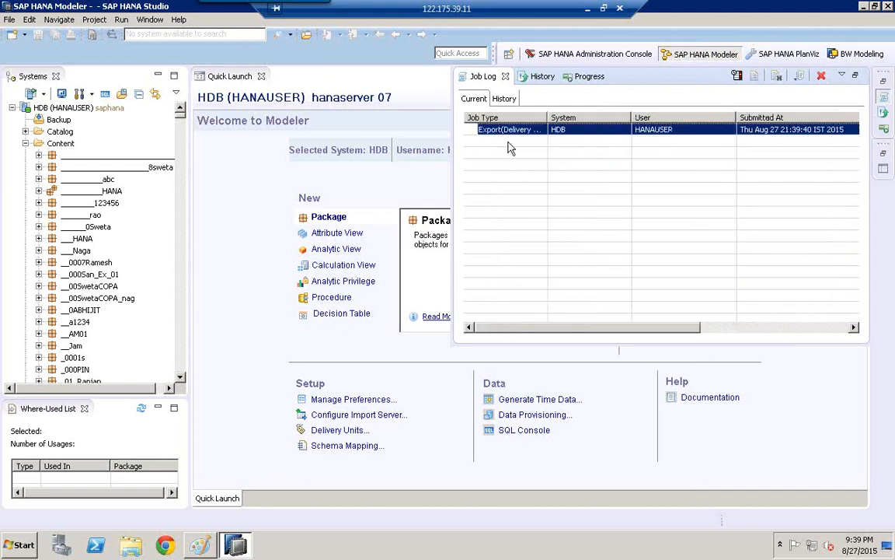
double_click(511, 130)
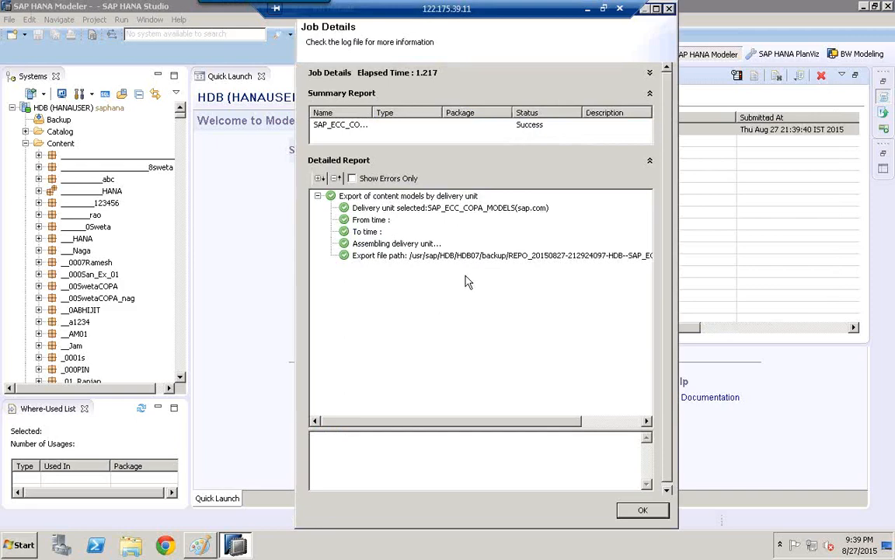
left_click(414, 261)
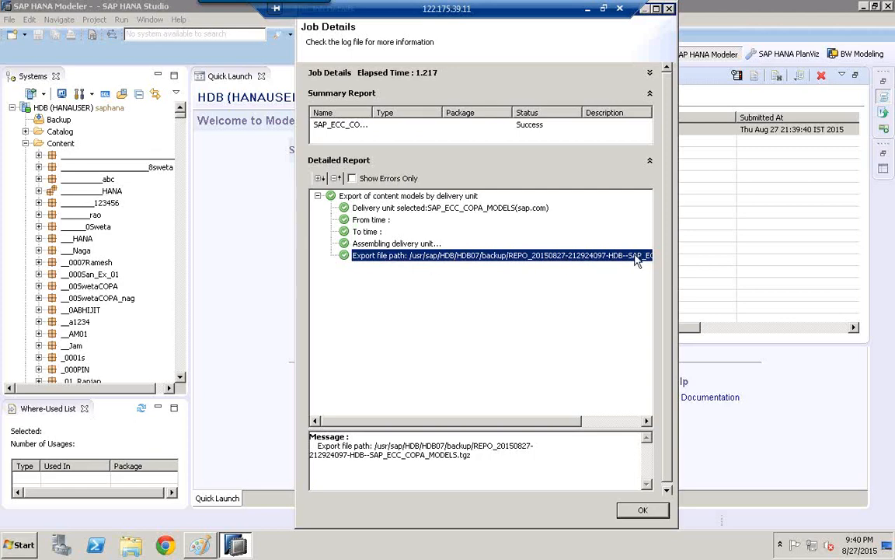
left_click(639, 511)
left_click(285, 179)
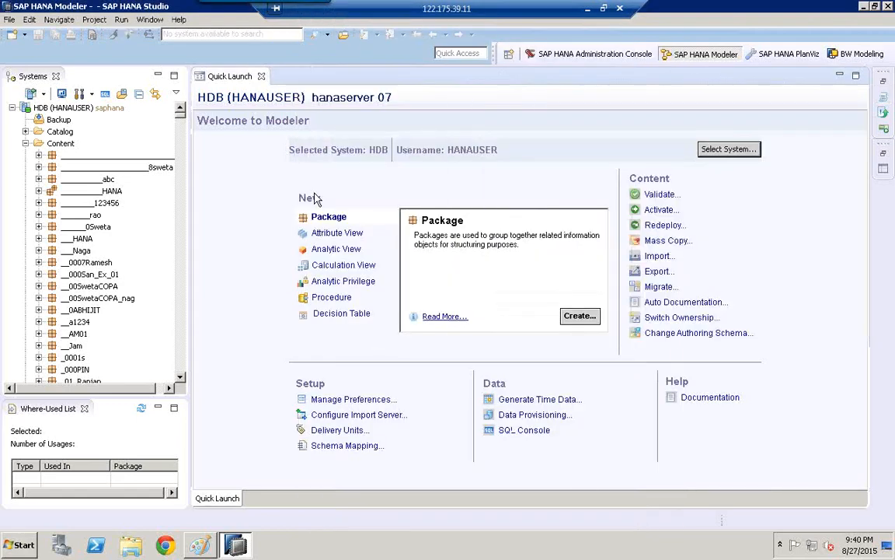
- Find the ECCJULY19 package in the content tree and expand its SD and MD subpackages to review the exported model folders
left_click(75, 226)
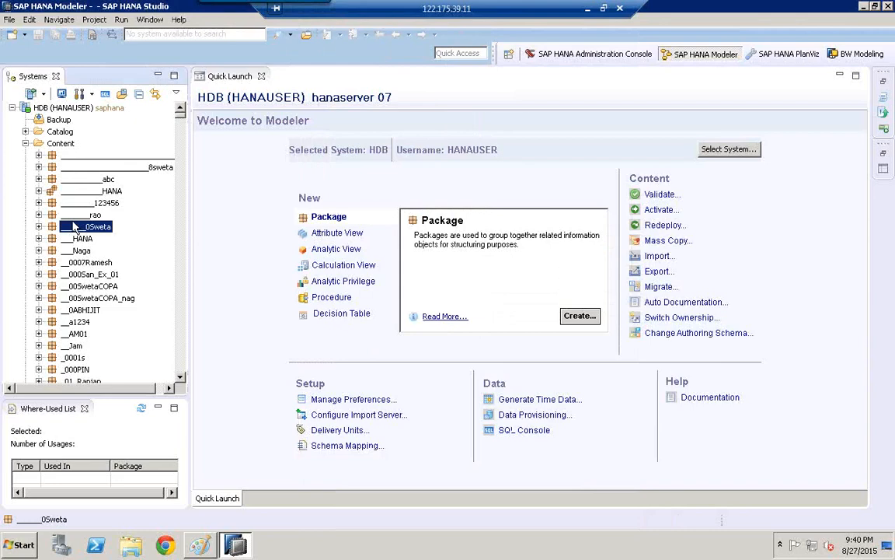
key("e")
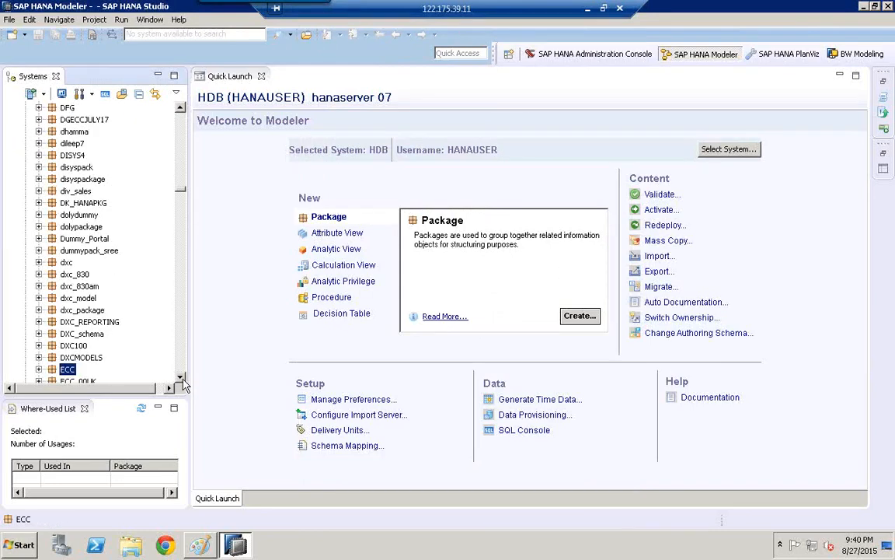
left_click_drag(180, 379, 180, 379)
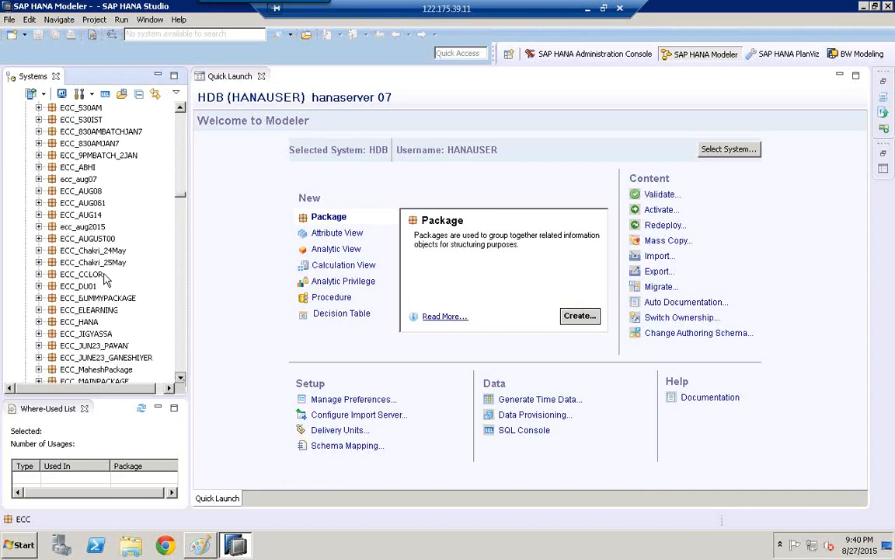
scroll(106, 278, "down", 2)
scroll(78, 233, "down", 6)
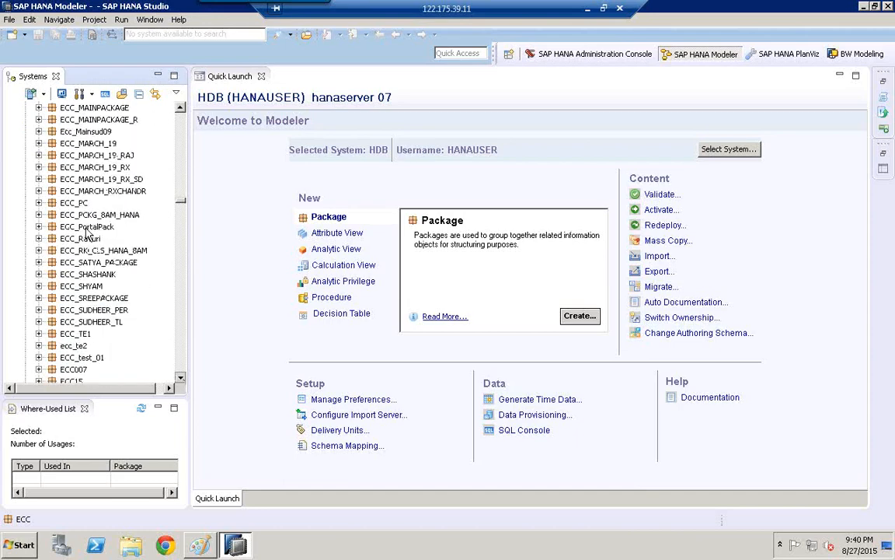
left_click(86, 227)
type("eccj")
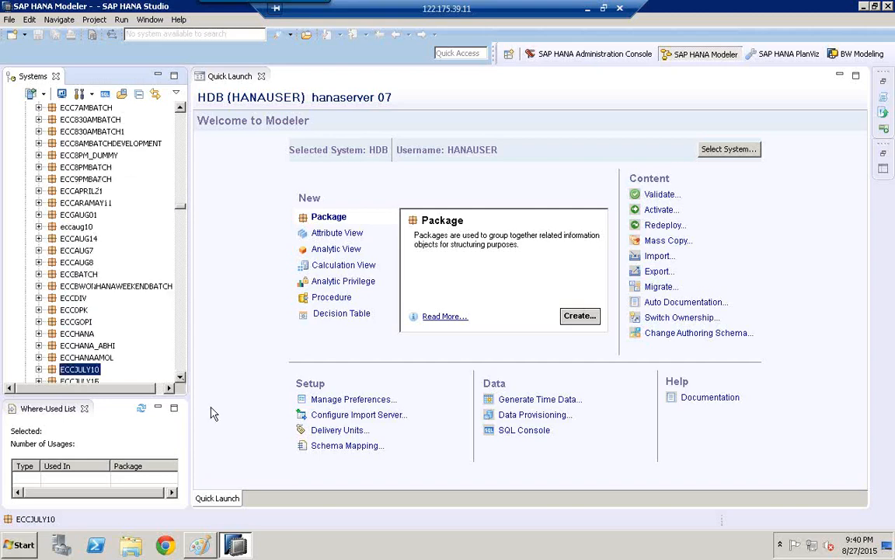
left_click_drag(180, 379, 180, 380)
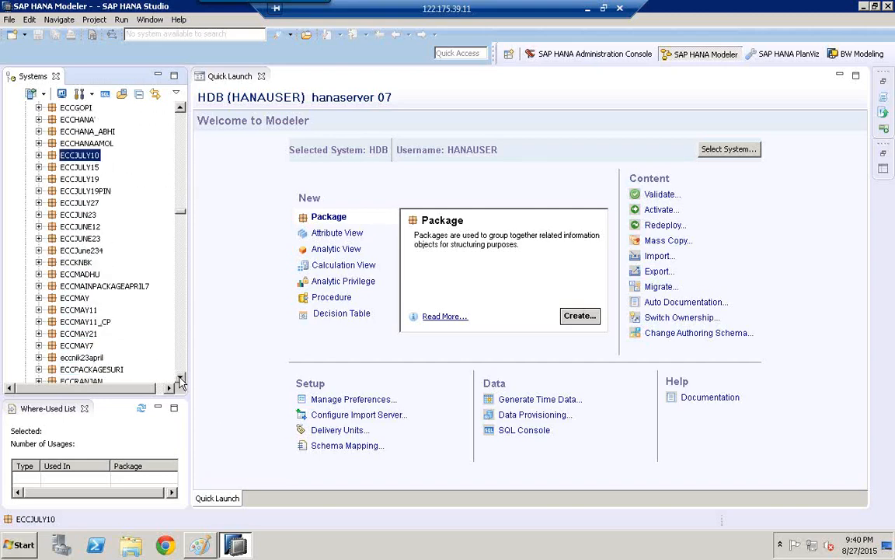
left_click(39, 180)
left_click(52, 215)
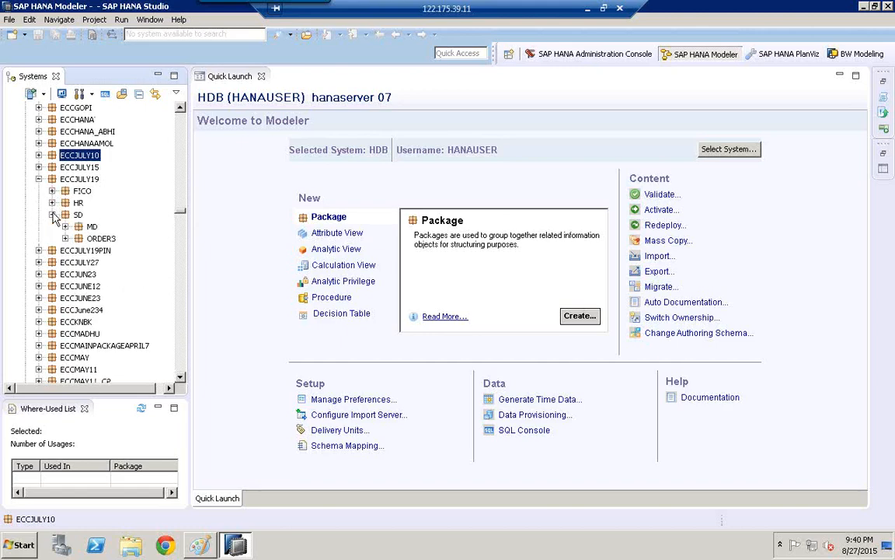
left_click(65, 226)
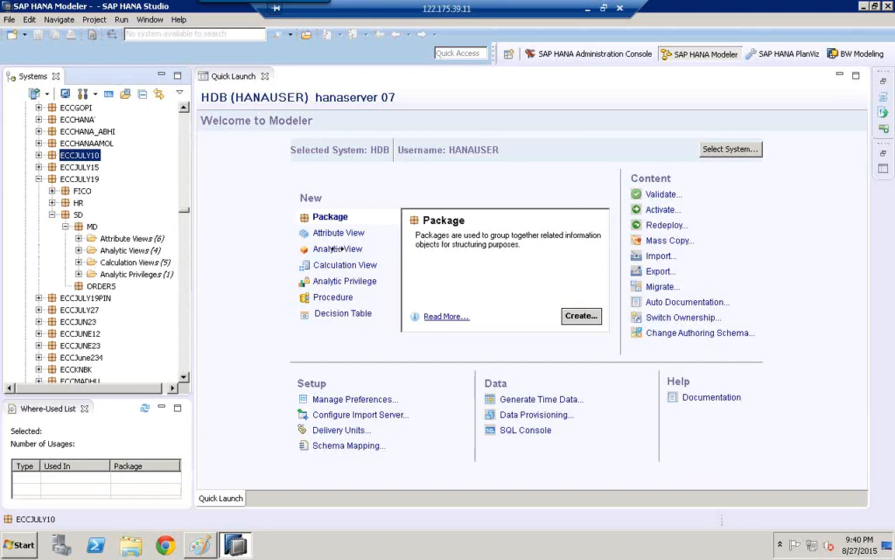
- Widen the systems tree and expand the attribute, analytic, calculation view and analytic privilege folders of ECCJULY19's MD subpackage to review their models
left_click_drag(198, 271, 337, 270)
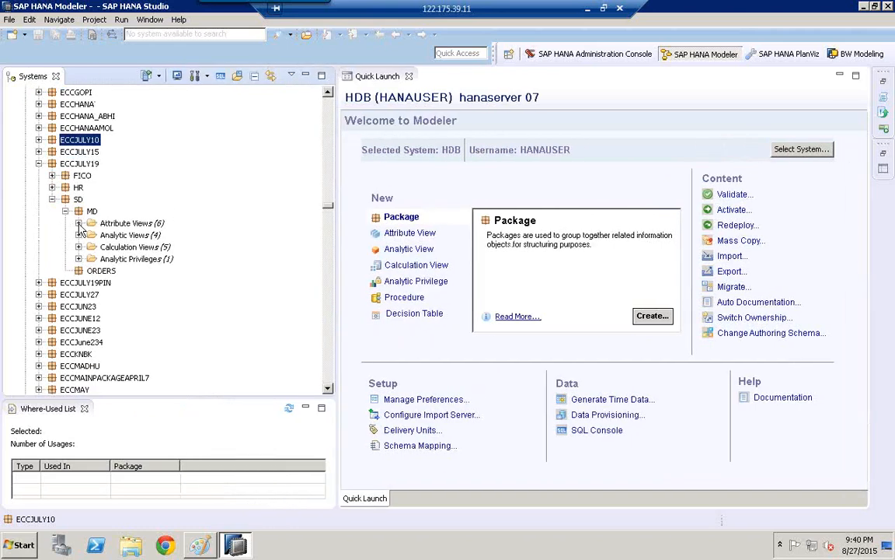
left_click(79, 224)
left_click(79, 330)
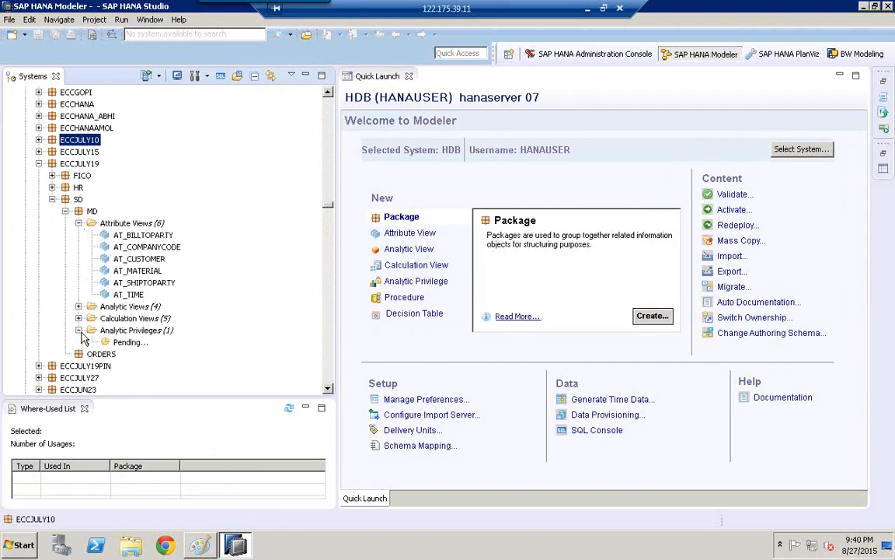
left_click(78, 317)
left_click(79, 306)
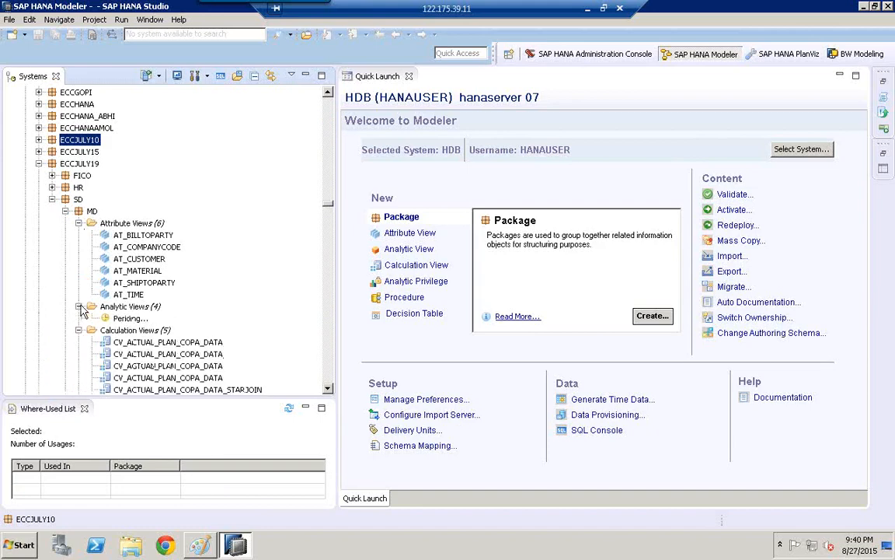
left_click(329, 389)
scroll(331, 393, "down", 4)
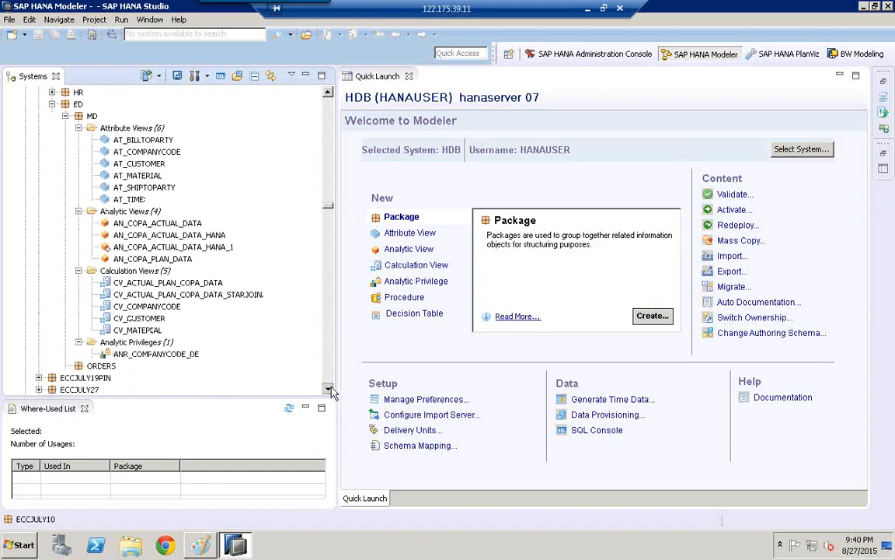
left_click(328, 93)
left_click(327, 94)
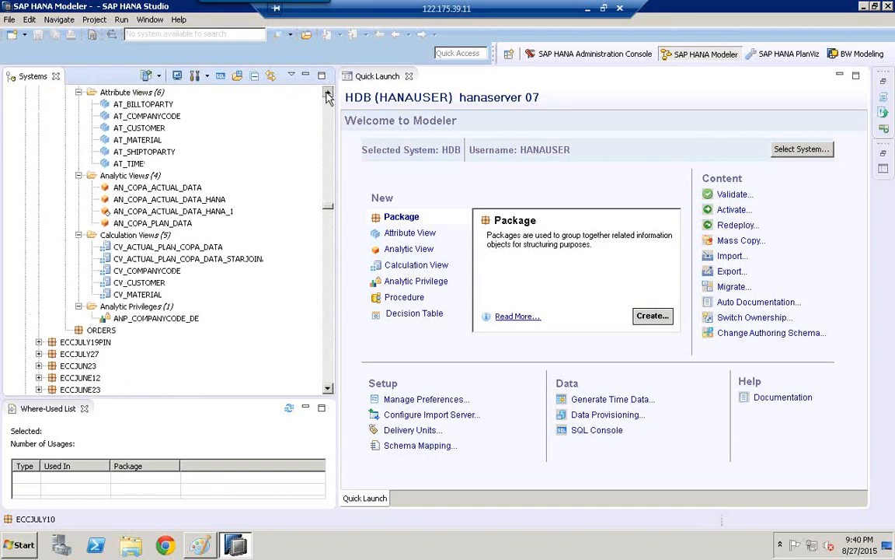
left_click(327, 93)
left_click(327, 93)
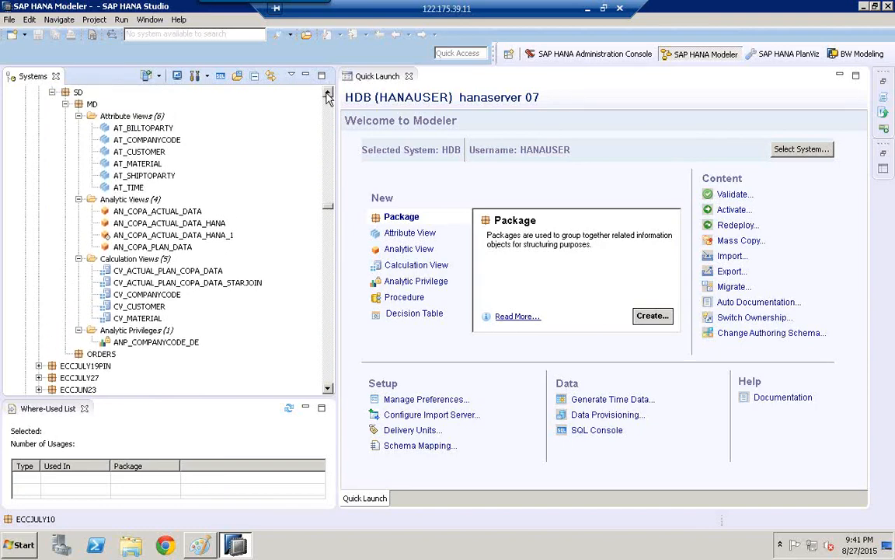
- Open the version history of the analytic view AN_COPA_ACTUAL_DATA and select version 1
left_click(133, 213)
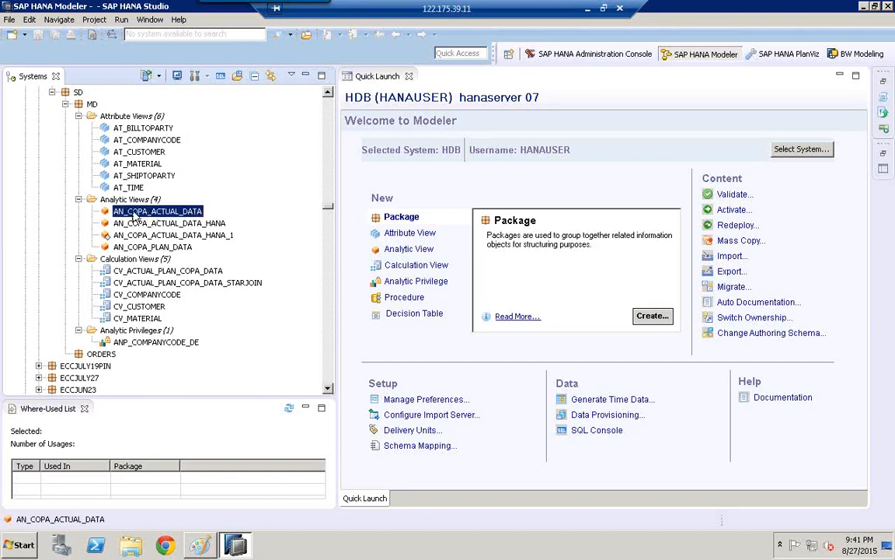
right_click(133, 217)
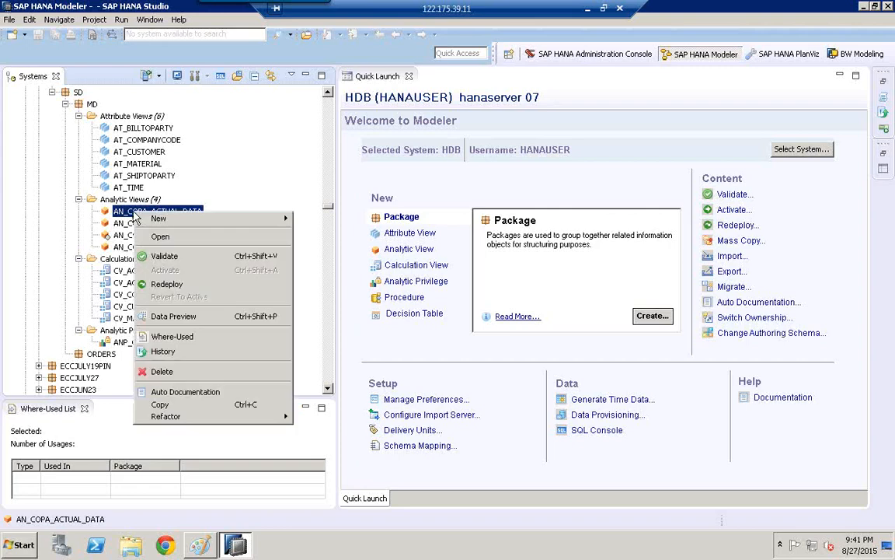
left_click(164, 358)
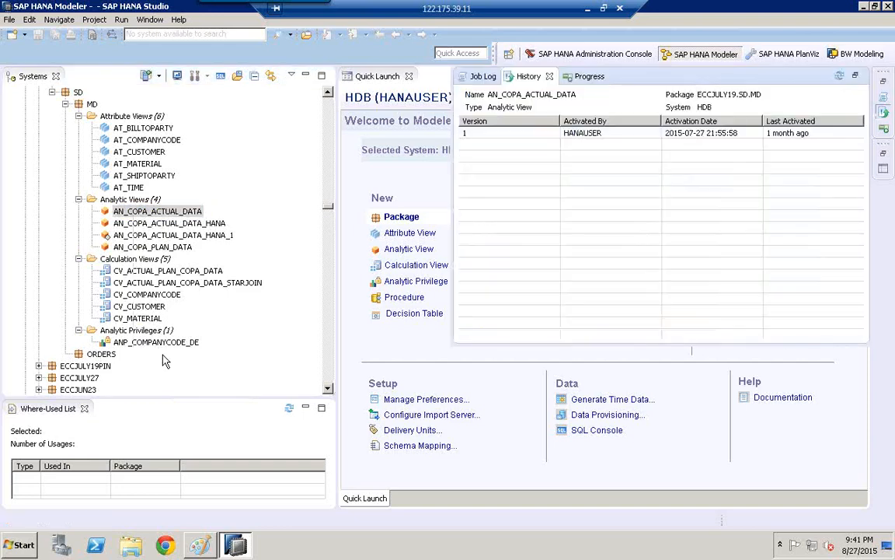
left_click(473, 137)
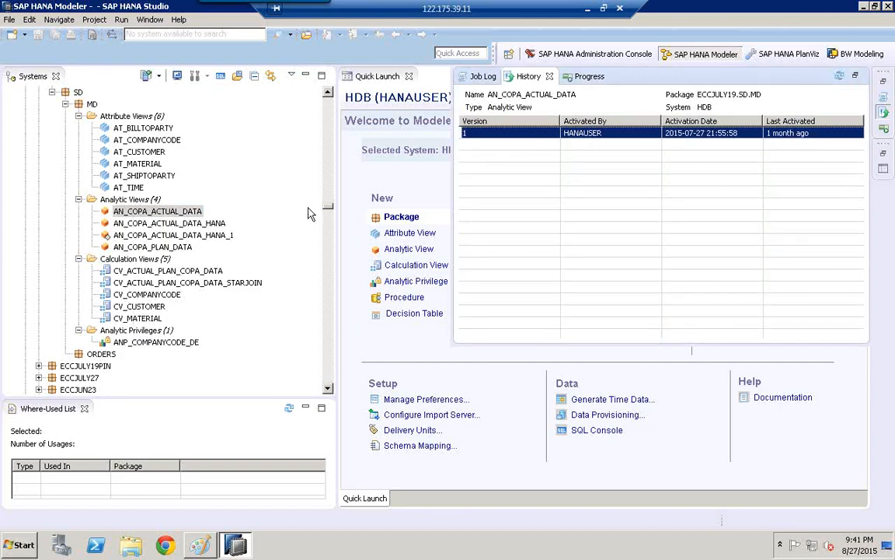
- Add the NAME2 column of table KNA1 to the output of AN_COPA_ACTUAL_DATA's data foundation, and validate and activate the view
double_click(153, 213)
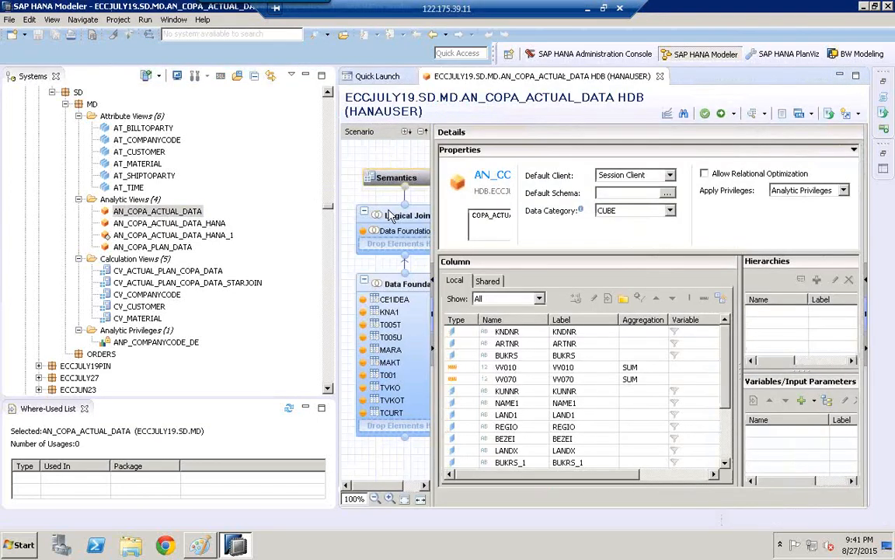
left_click(403, 286)
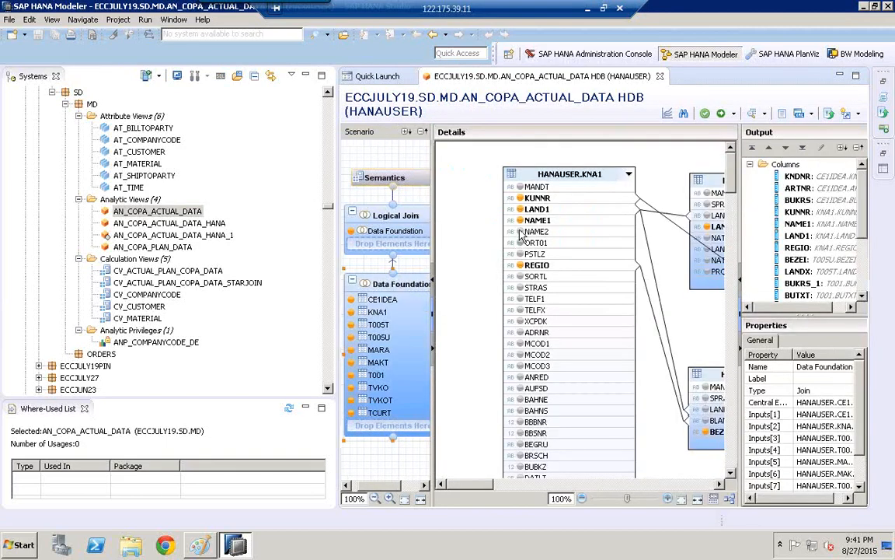
left_click(521, 232)
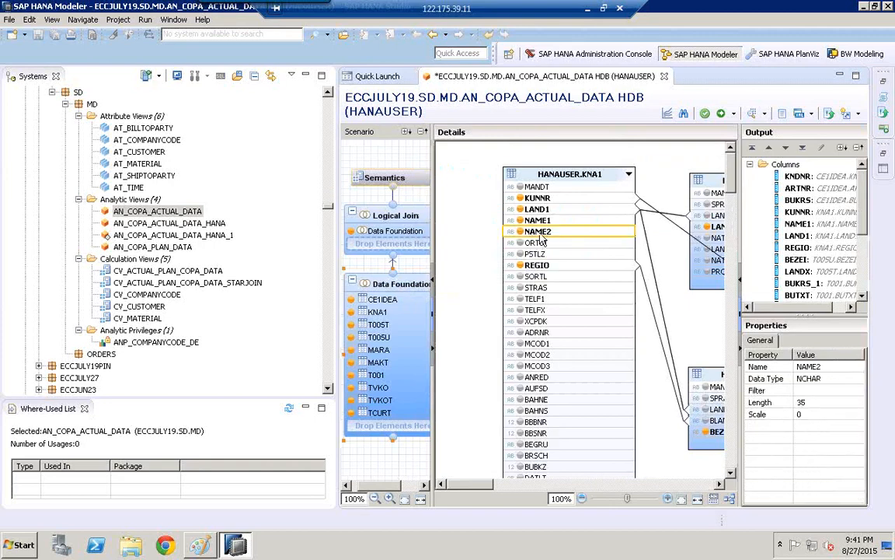
left_click(705, 114)
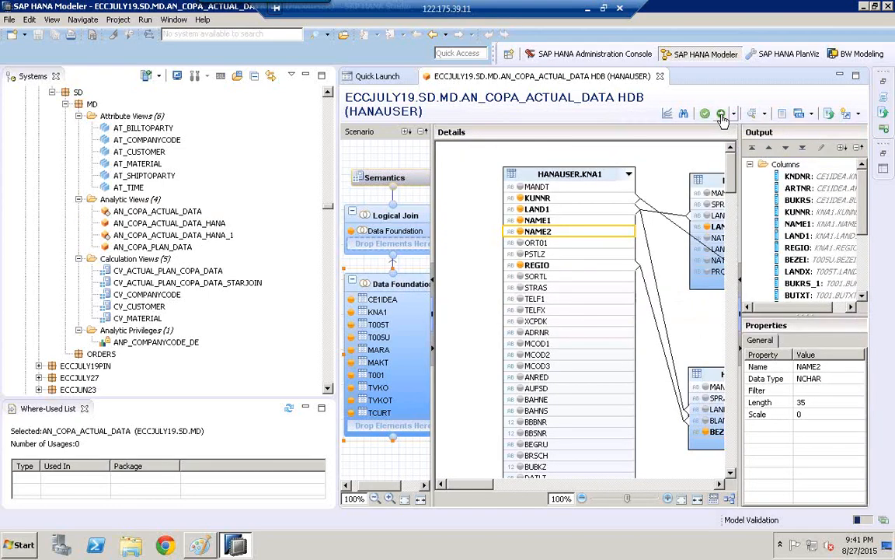
left_click(722, 114)
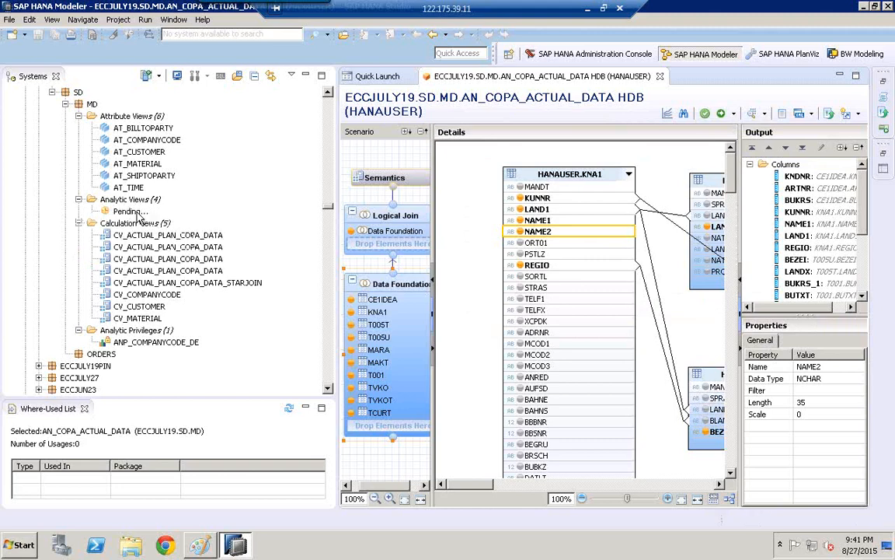
- Reopen the history of AN_COPA_ACTUAL_DATA, inspect versions 1 and 2, and close the history
left_click(139, 215)
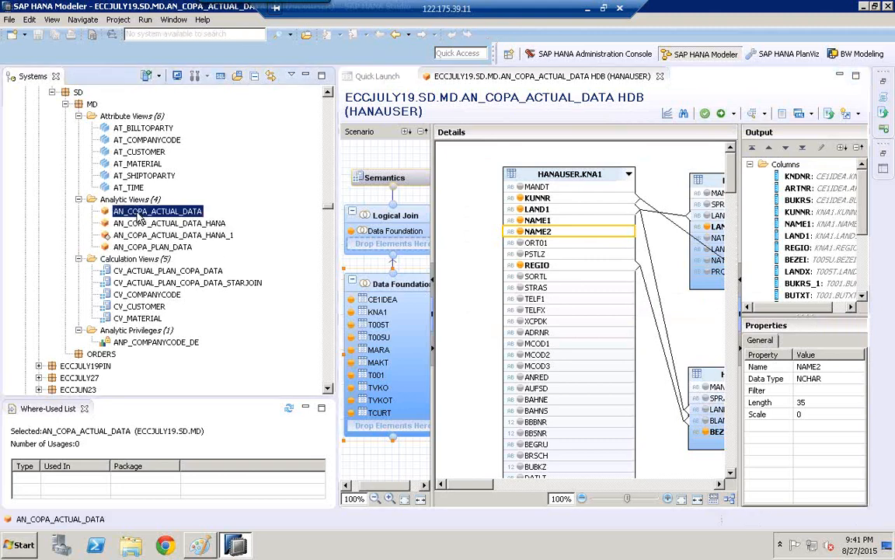
right_click(138, 218)
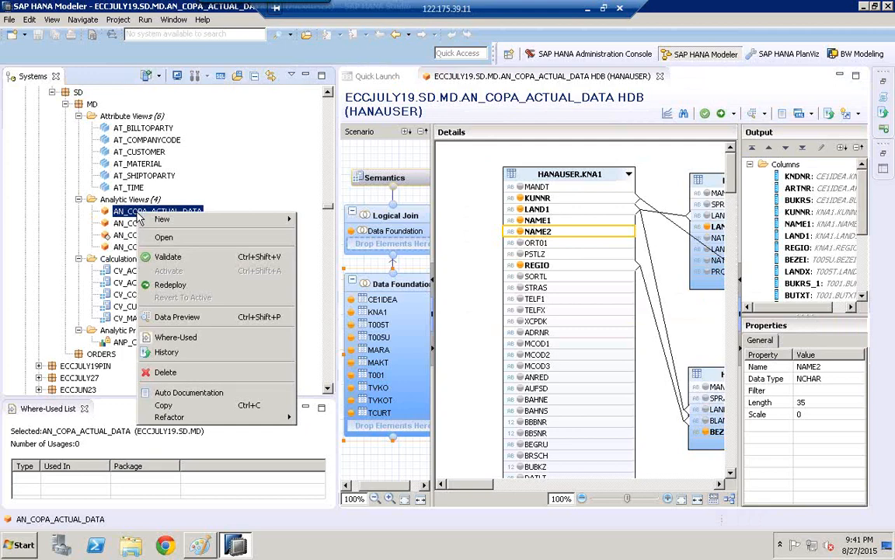
left_click(167, 352)
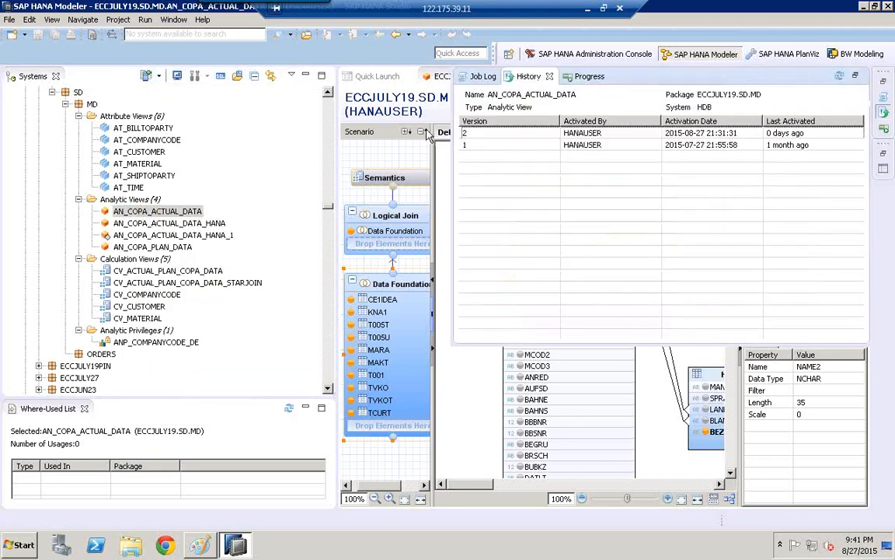
left_click(480, 146)
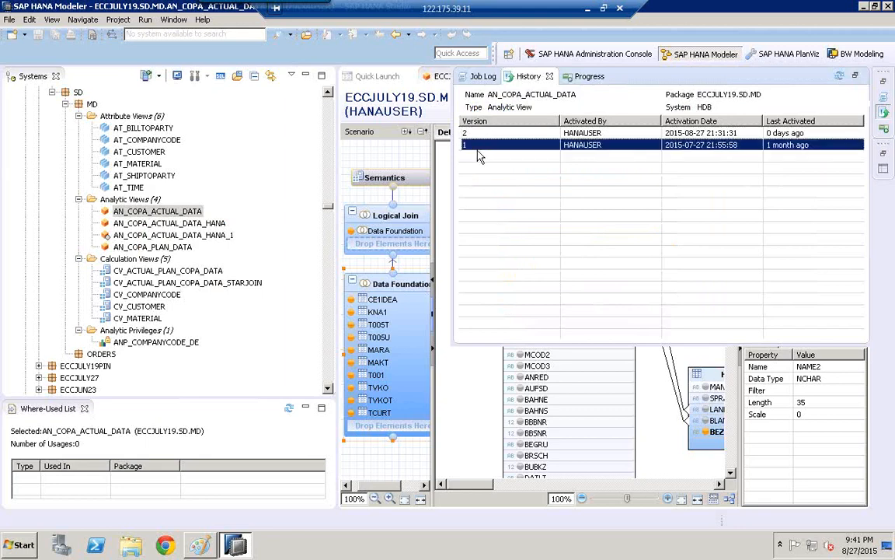
left_click(492, 135)
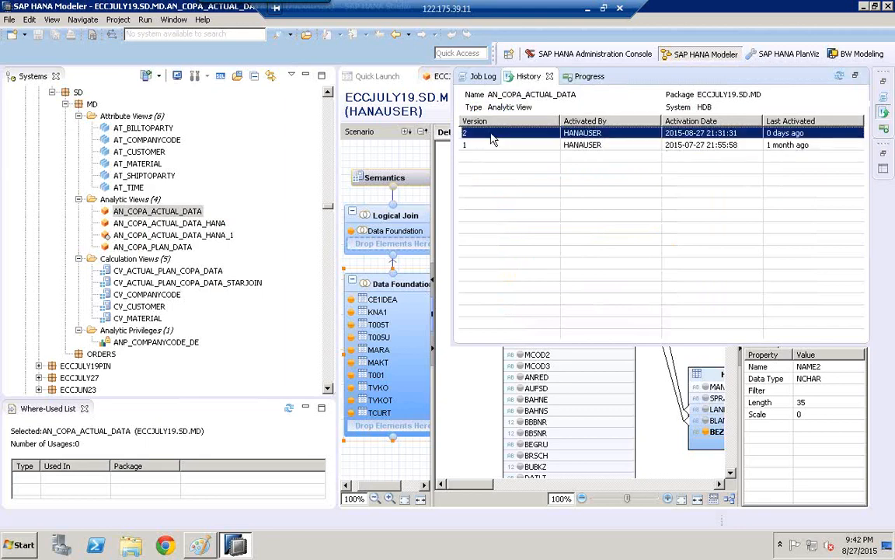
left_click(458, 389)
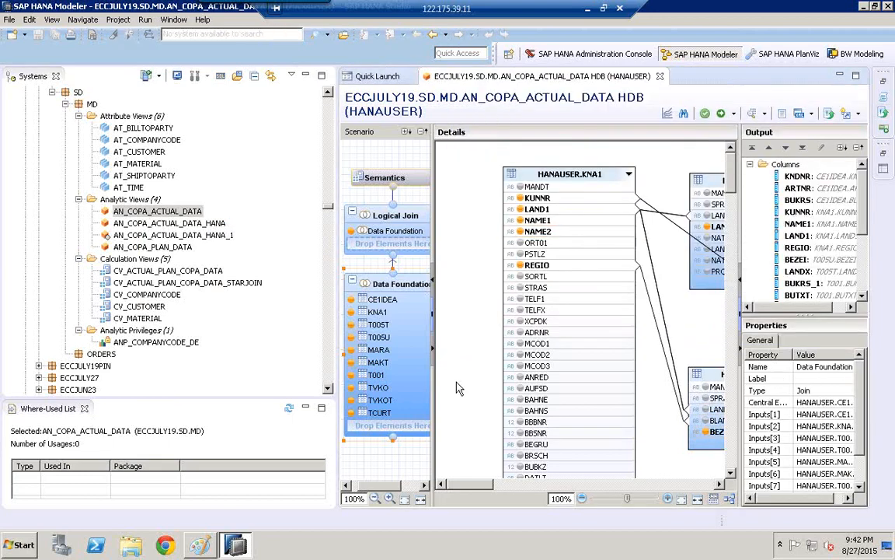
- Check the version options of AN_COPA_ACTUAL_DATA and display the view's active version
left_click(860, 115)
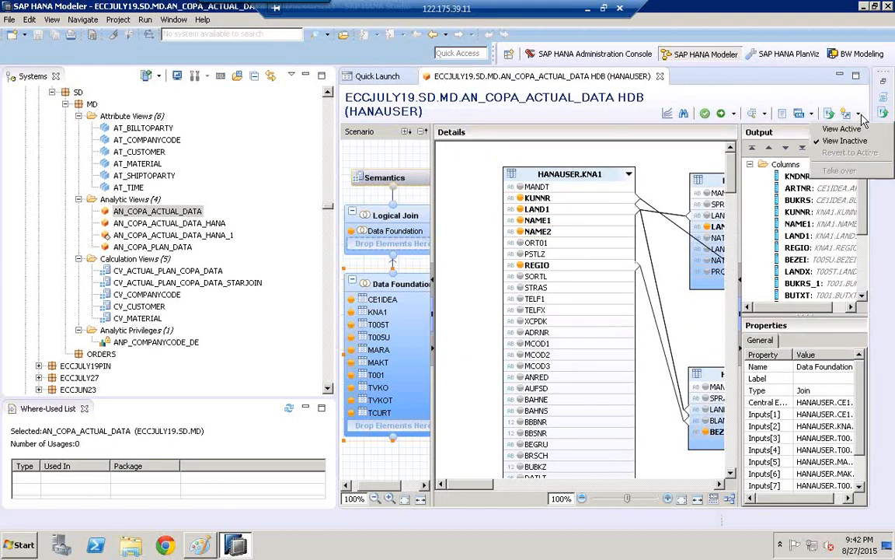
left_click(509, 170)
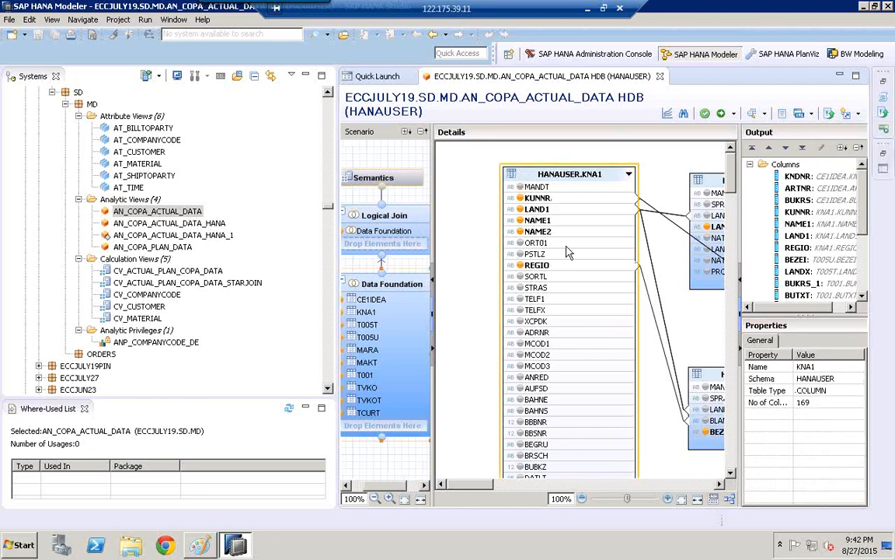
left_click(858, 113)
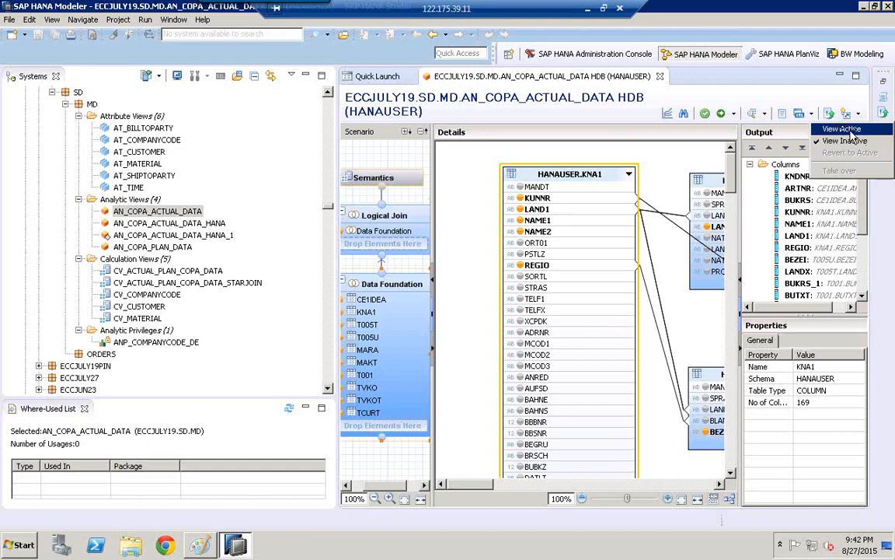
left_click(845, 129)
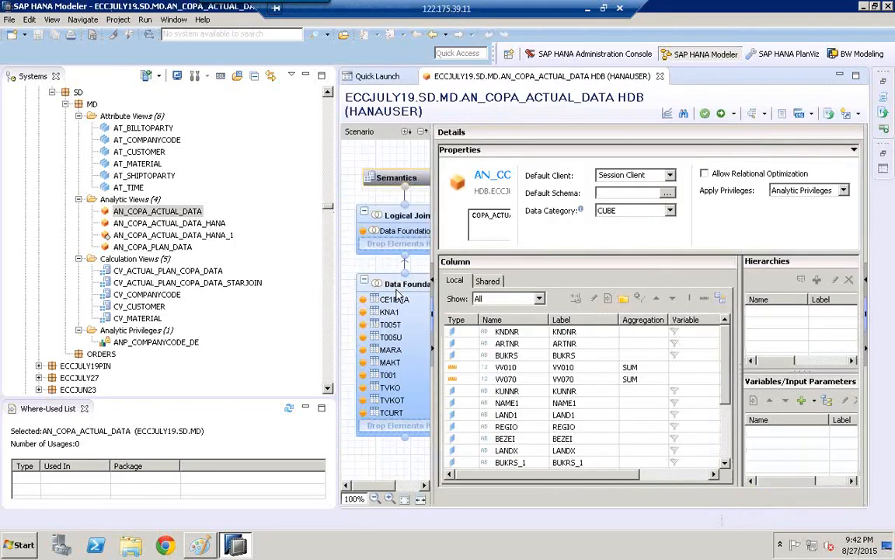
- Add the KNA1 column ORT01 to the data foundation output and save and validate the view without activating it
left_click(396, 294)
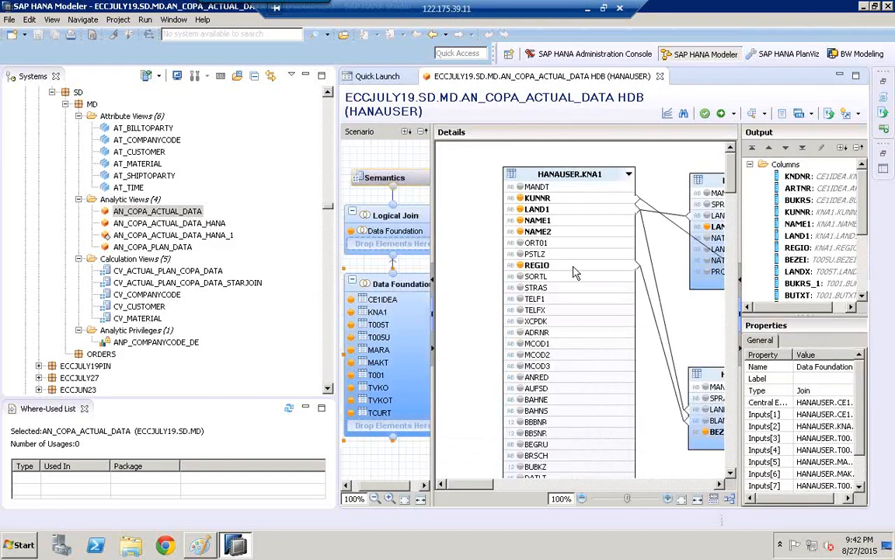
left_click(520, 243)
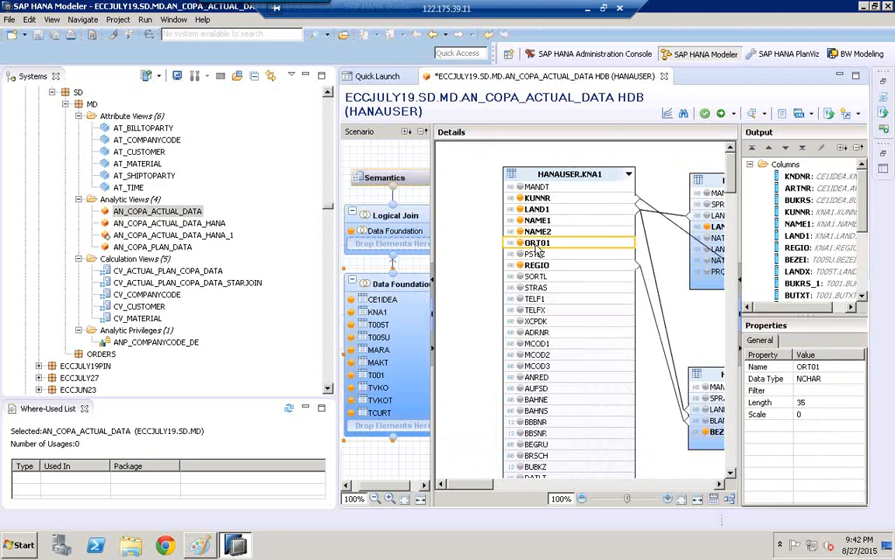
left_click(706, 115)
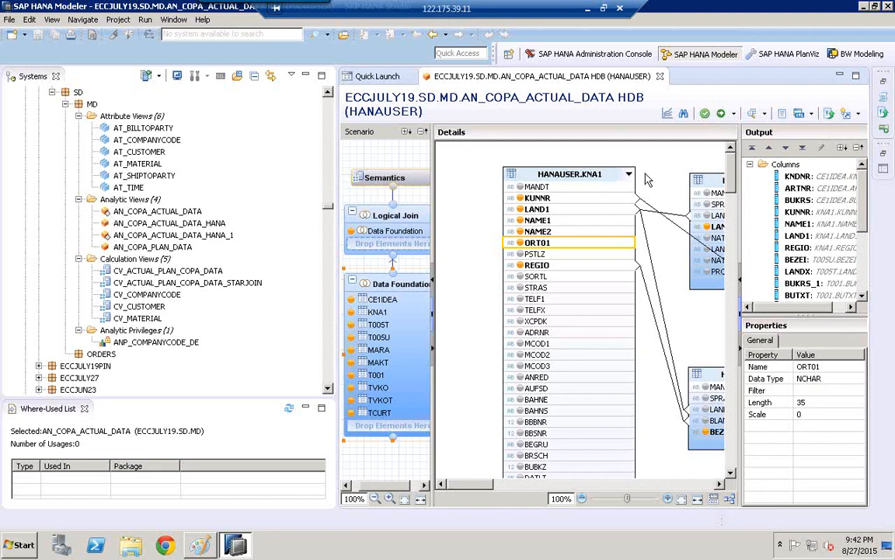
- Revert AN_COPA_ACTUAL_DATA to its latest active version, discarding the ORT01 change, and check table KNA1 in the data foundation
left_click(855, 116)
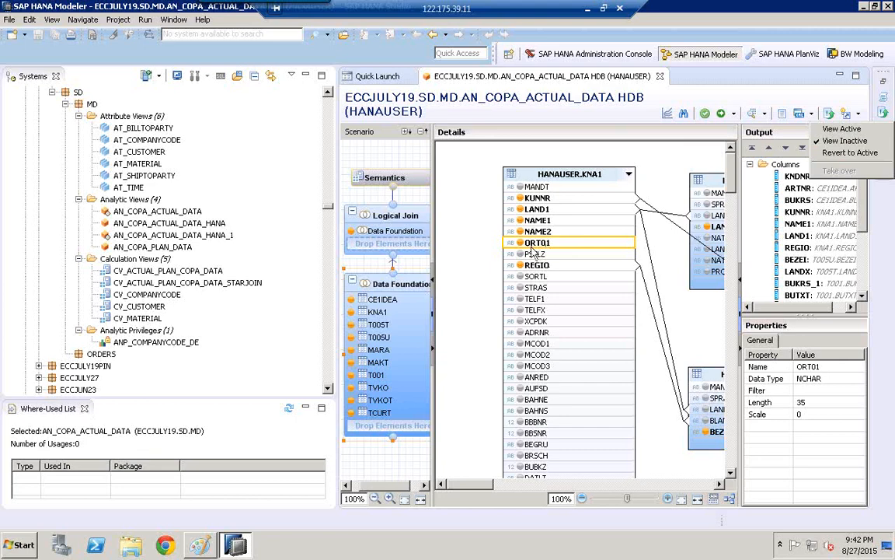
left_click(856, 154)
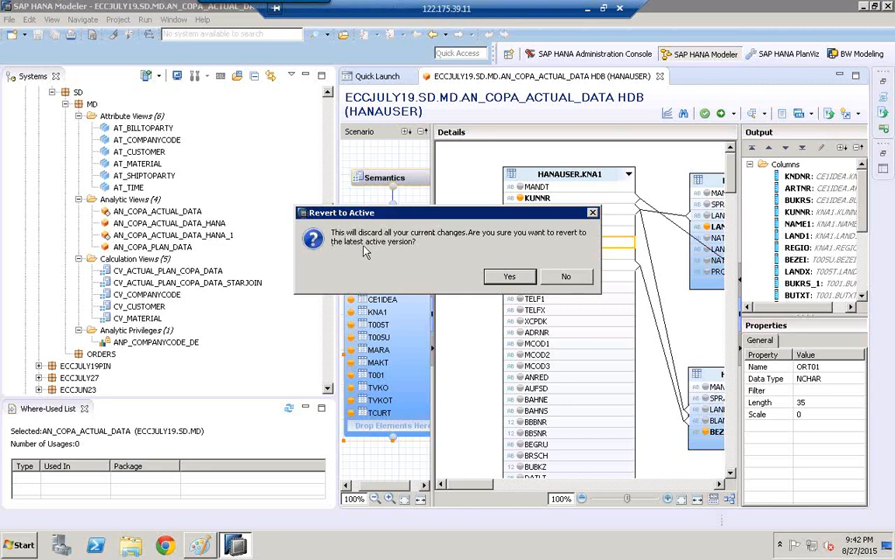
left_click(526, 279)
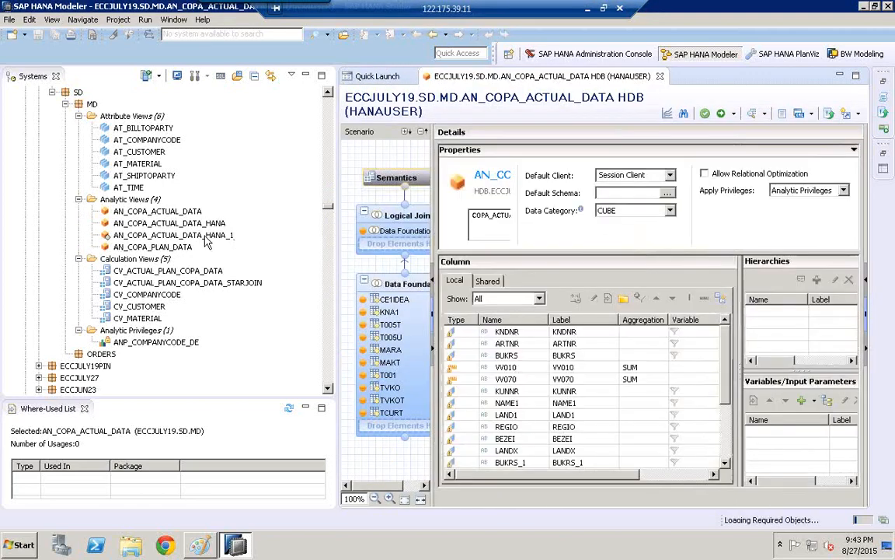
left_click(145, 211)
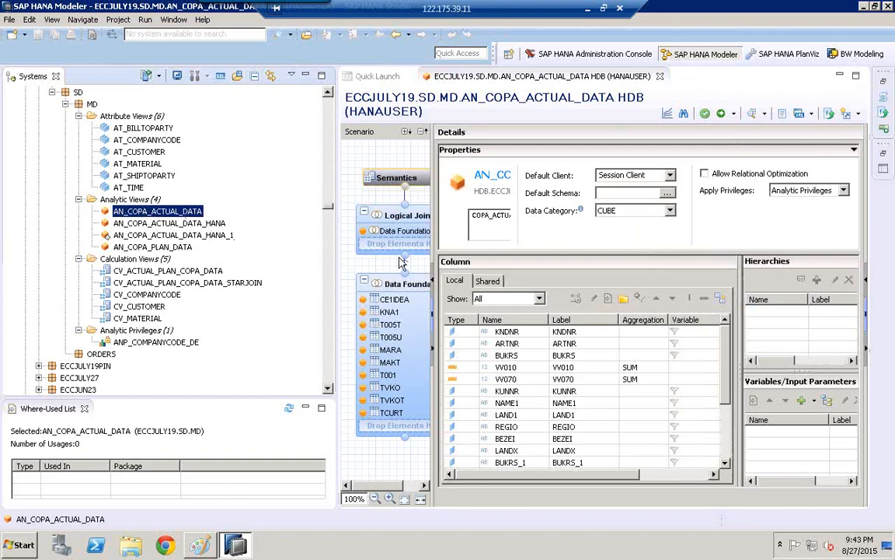
left_click(393, 281)
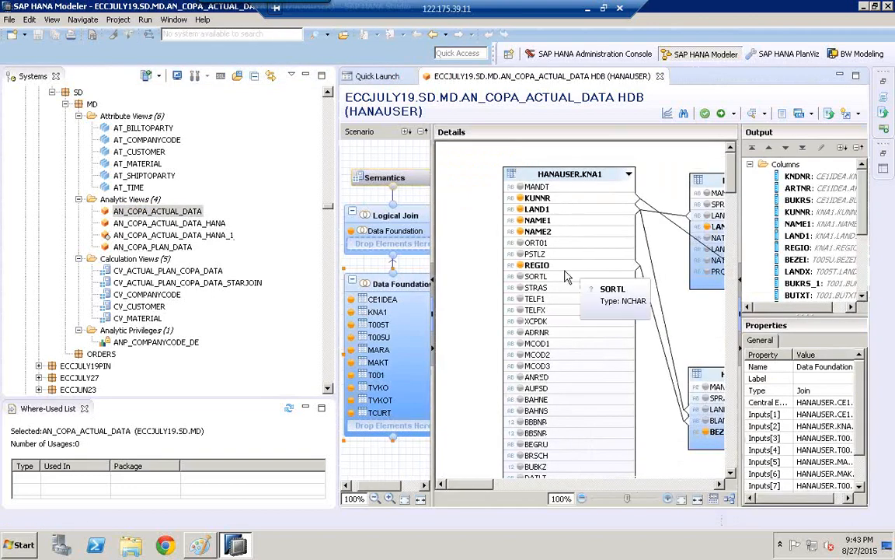
- Open the history of AN_COPA_ACTUAL_DATA again to check its versions after the revert
left_click(153, 215)
right_click(152, 219)
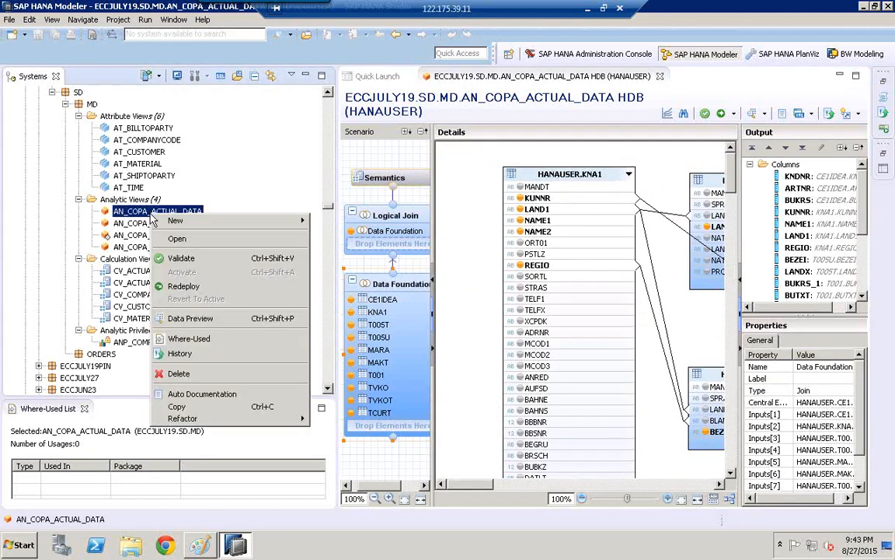
left_click(180, 354)
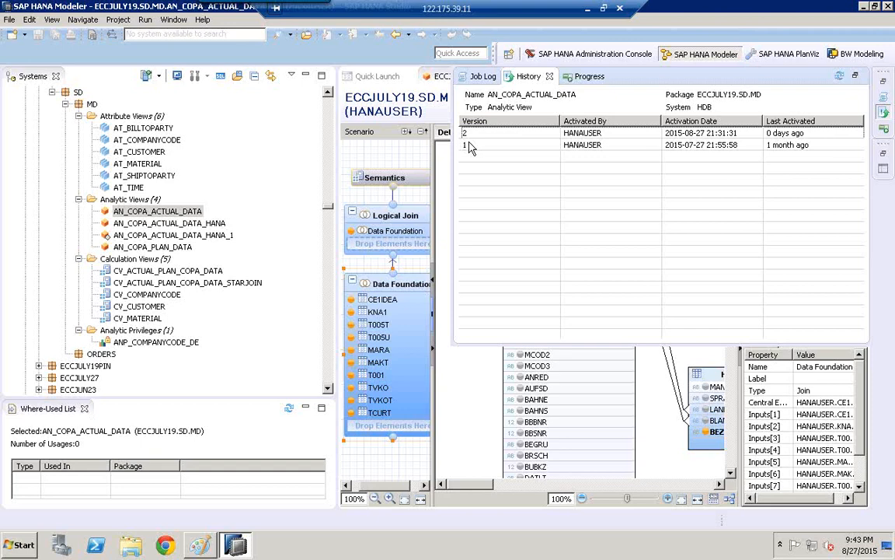
- Show the where-used list of analytic view AN_COPA_ACTUAL_DATA_HANA and check the objects that use it, widening the Used In column
left_click(132, 214)
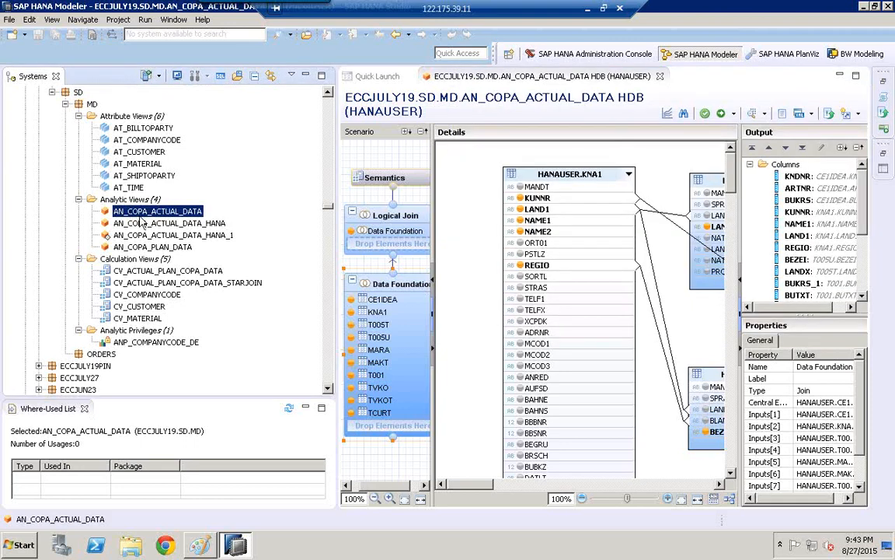
left_click(136, 224)
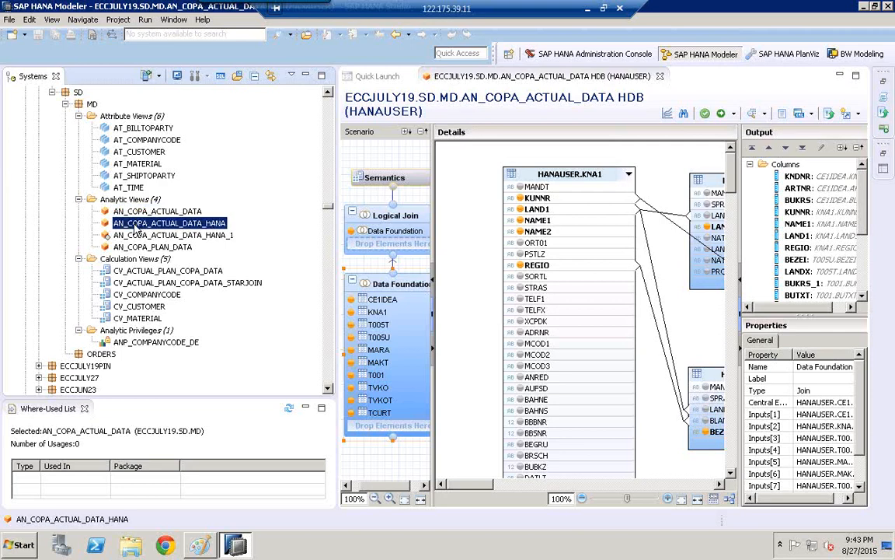
right_click(135, 225)
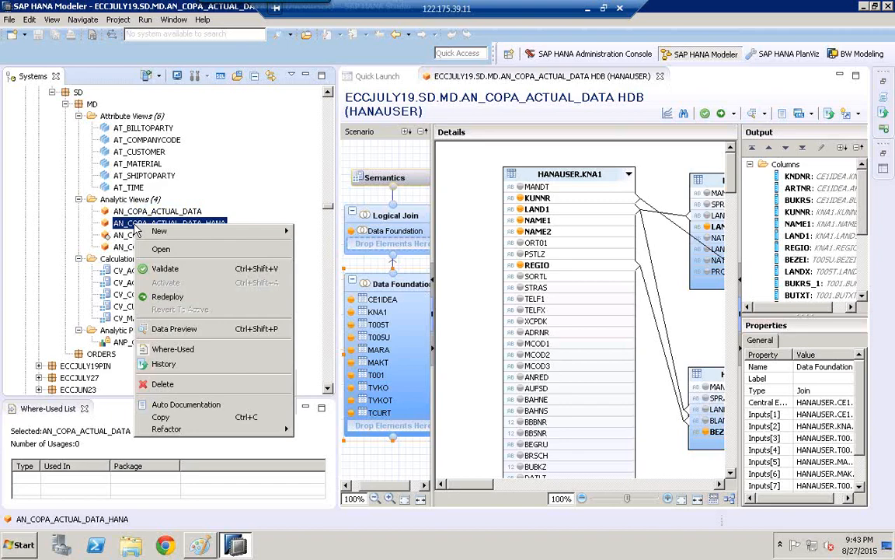
left_click(164, 350)
double_click(178, 464)
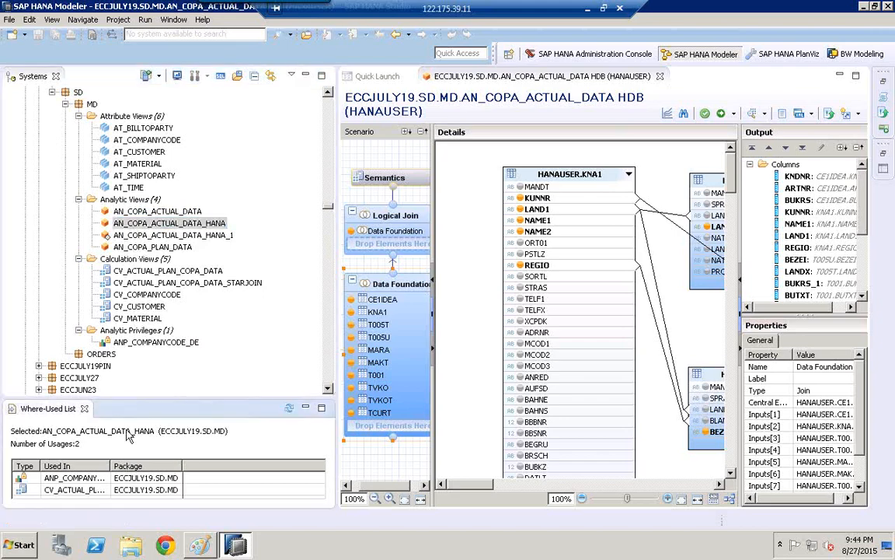
double_click(110, 465)
left_click(59, 479)
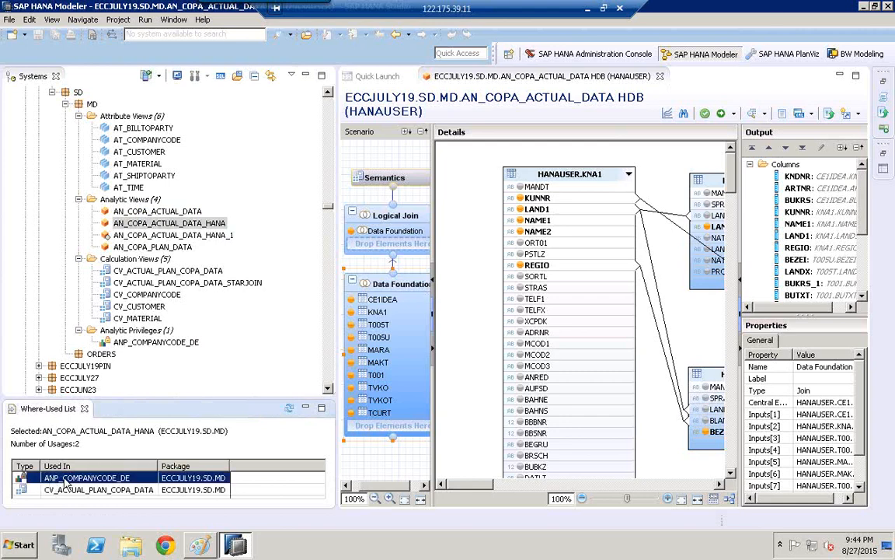
left_click(66, 490)
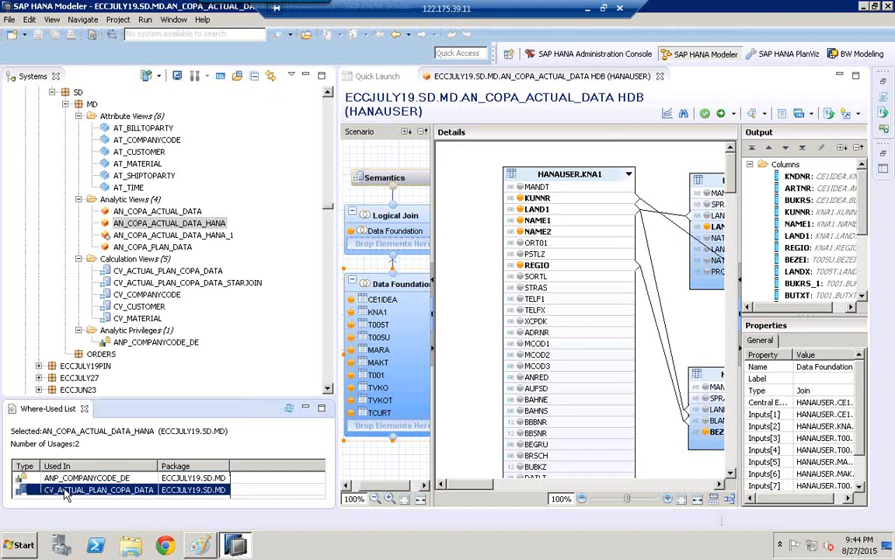
- Start auto documentation for AN_COPA_ACTUAL_DATA and set its target location to a new desktop folder named doc7
left_click(136, 223)
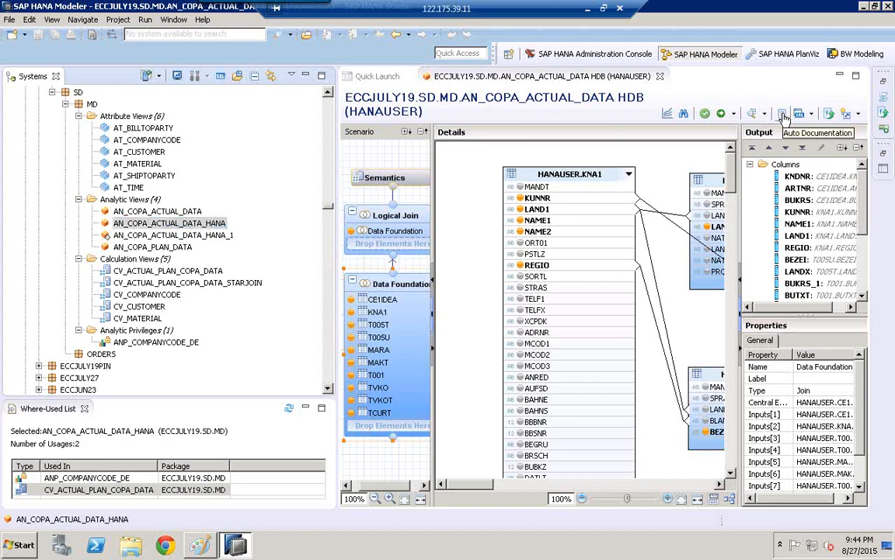
left_click(784, 115)
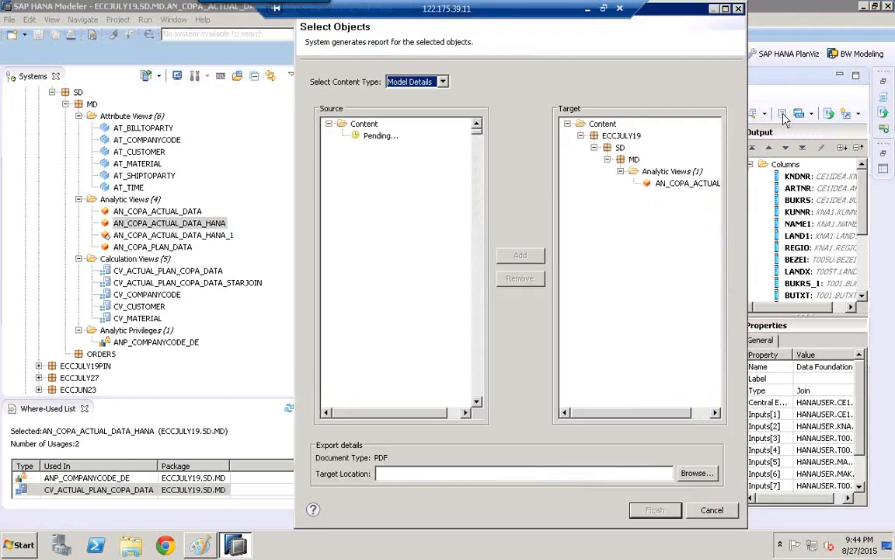
left_click(665, 186)
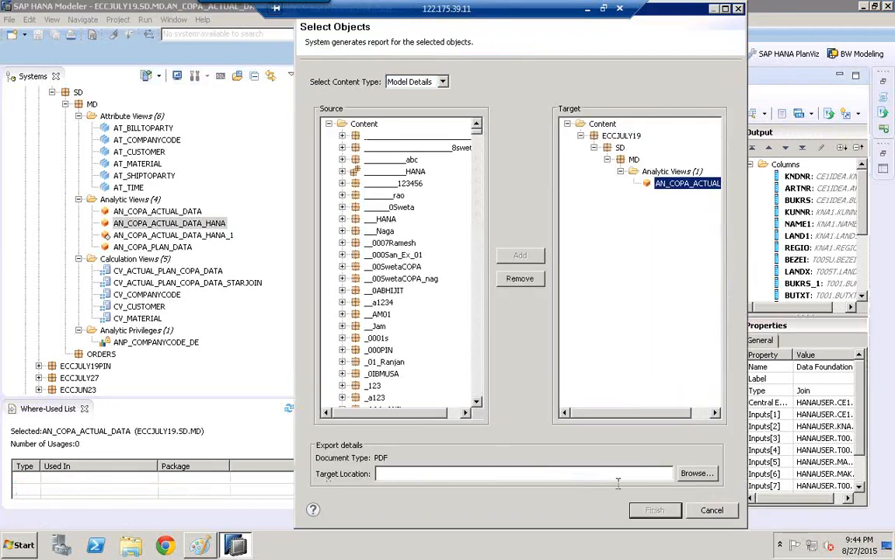
left_click(696, 473)
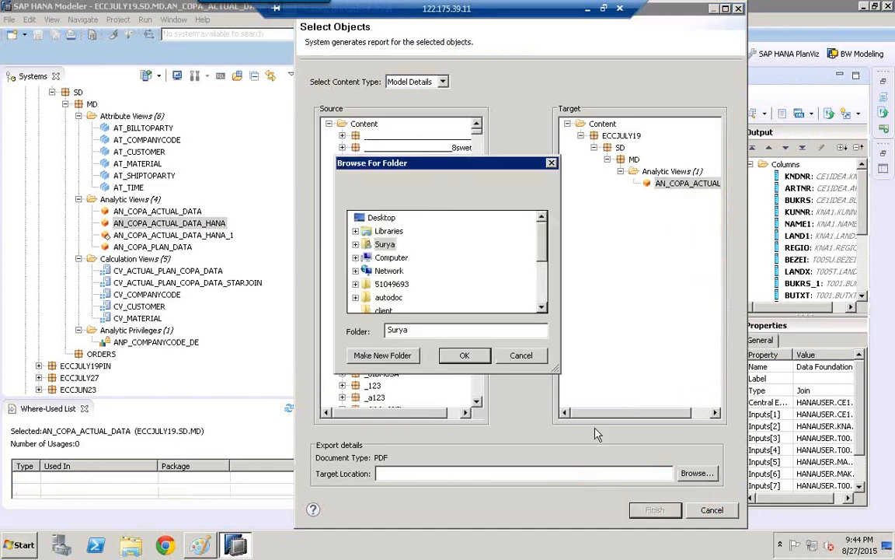
left_click(375, 220)
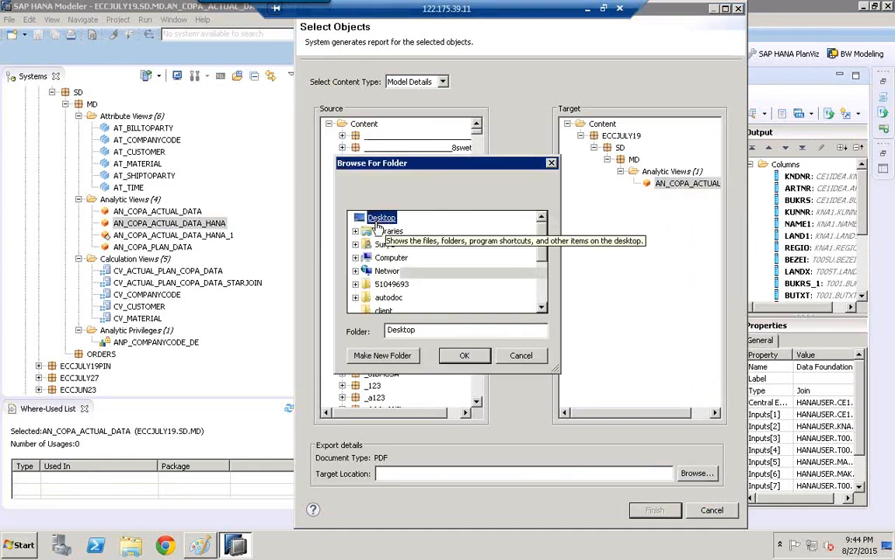
left_click(373, 355)
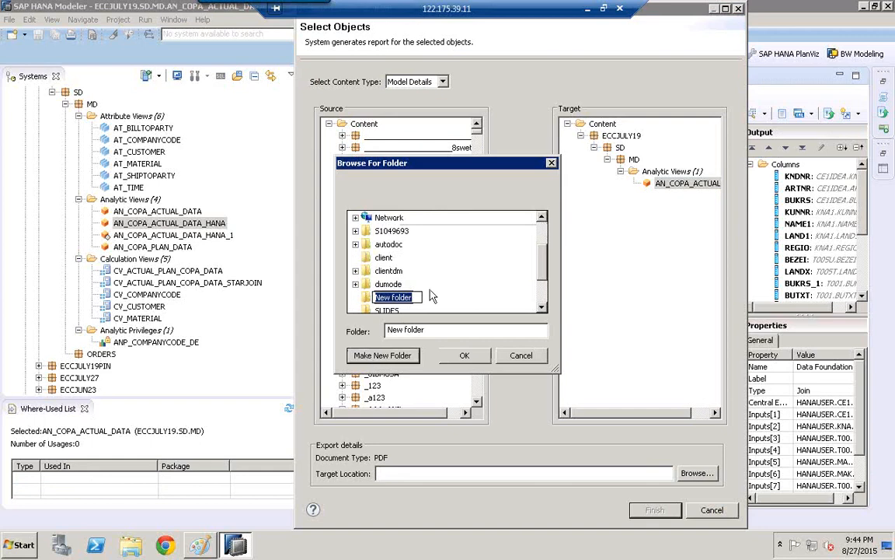
type("doc7")
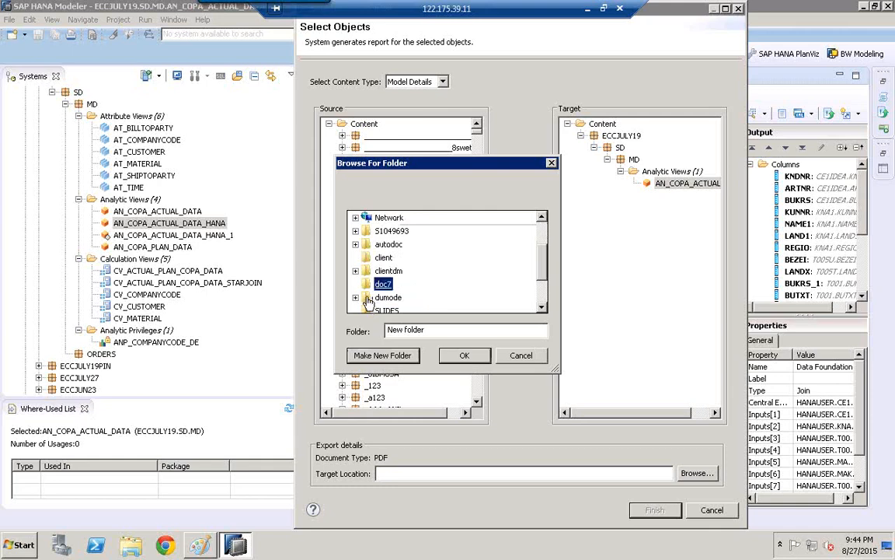
key("Return")
left_click(473, 360)
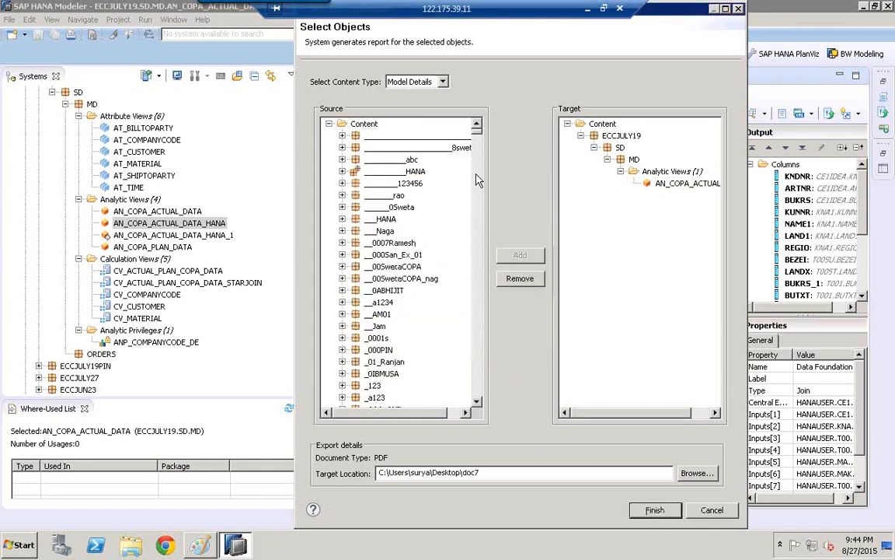
- Keep content type Model Details and replace the single analytic view in the report's target objects with the whole ECCJULY19 package
left_click(443, 83)
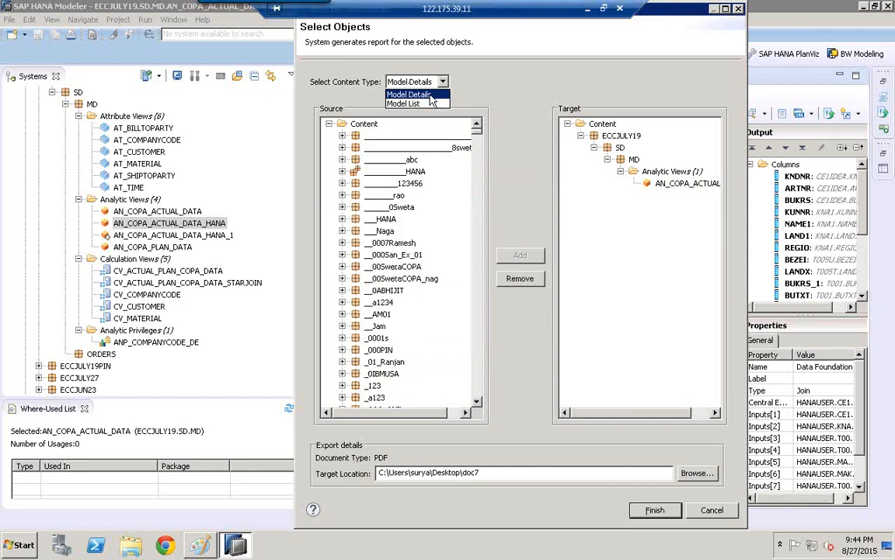
left_click(431, 96)
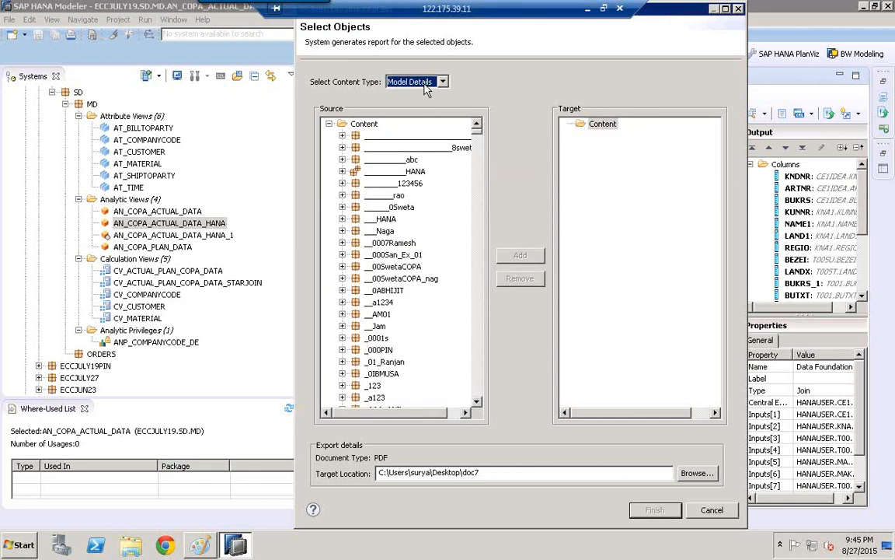
left_click(343, 255)
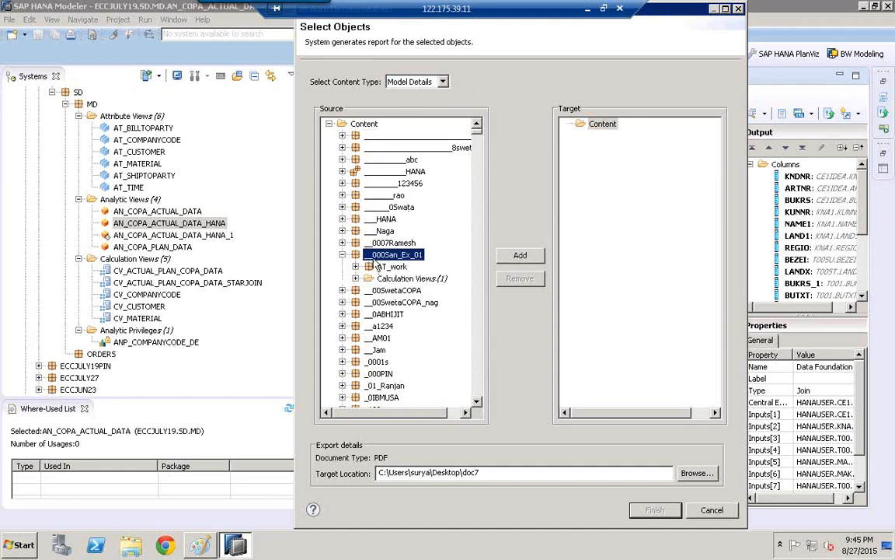
type("eccj")
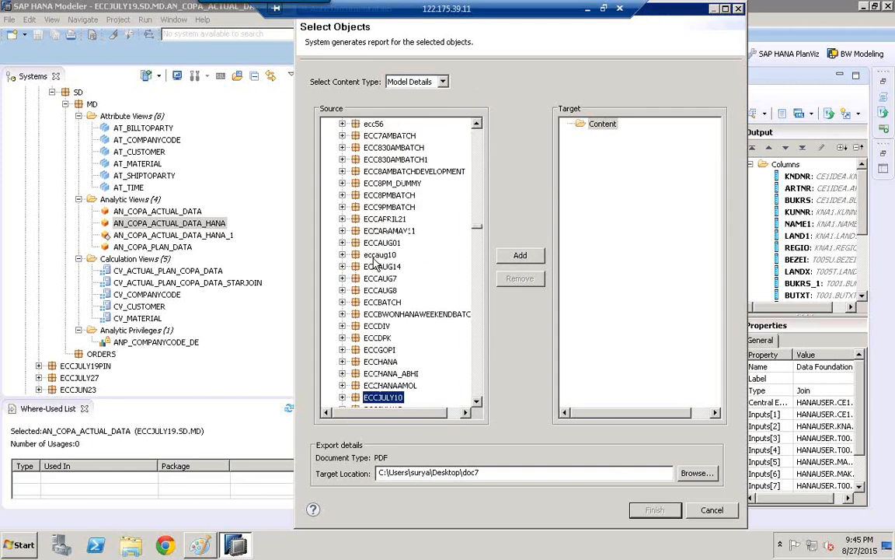
left_click(476, 401)
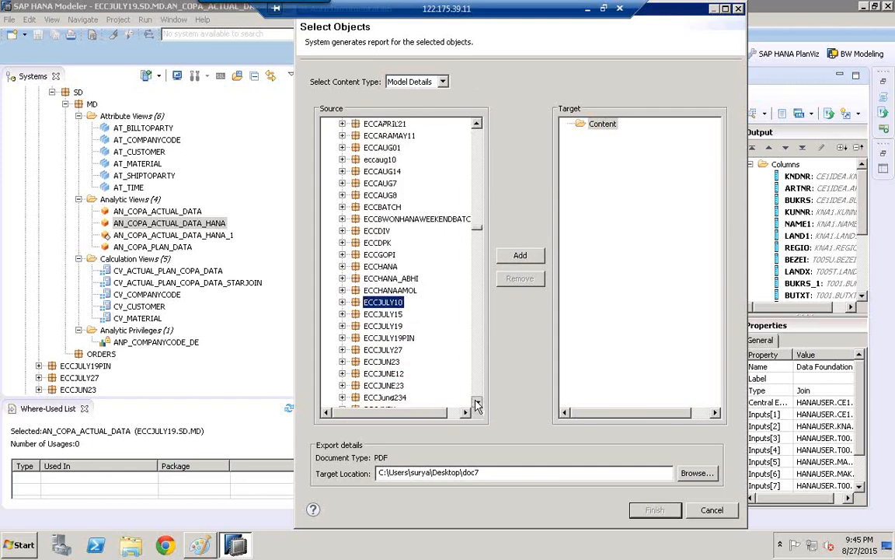
left_click(476, 402)
left_click(383, 279)
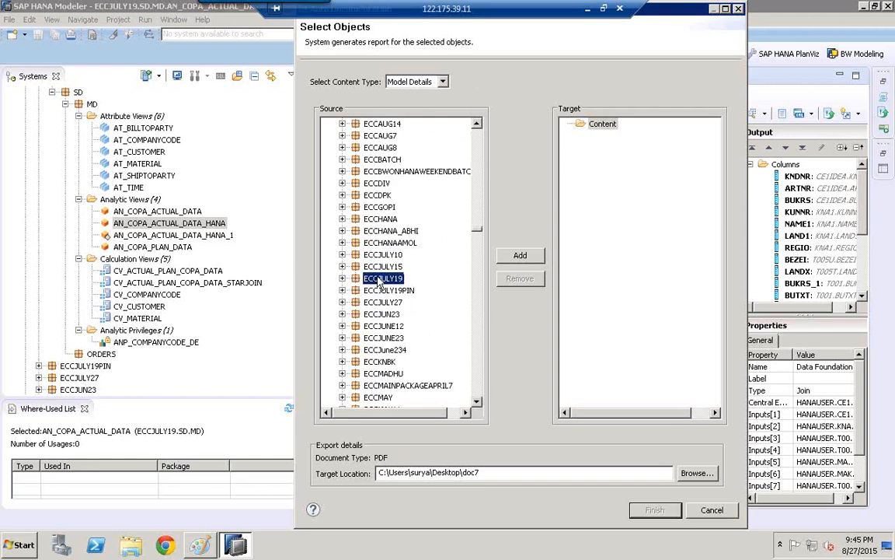
left_click(534, 258)
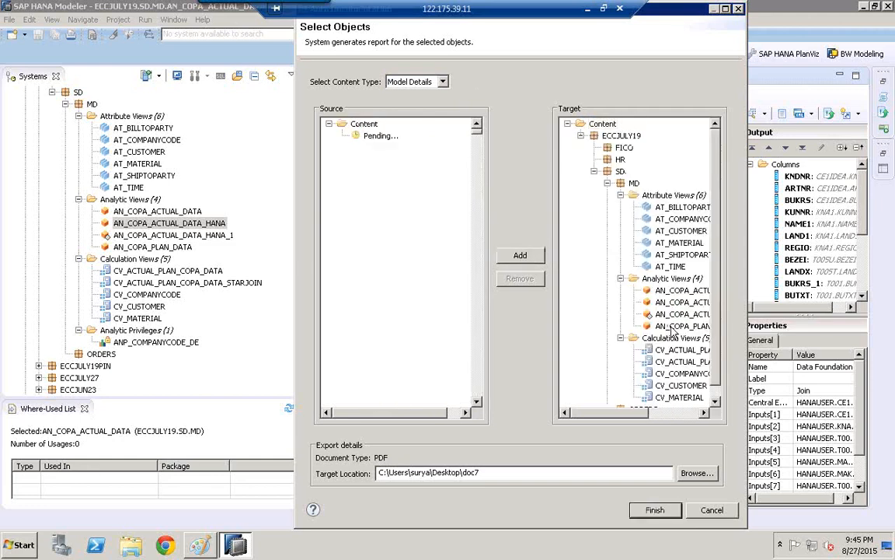
scroll(647, 320, "down", 1)
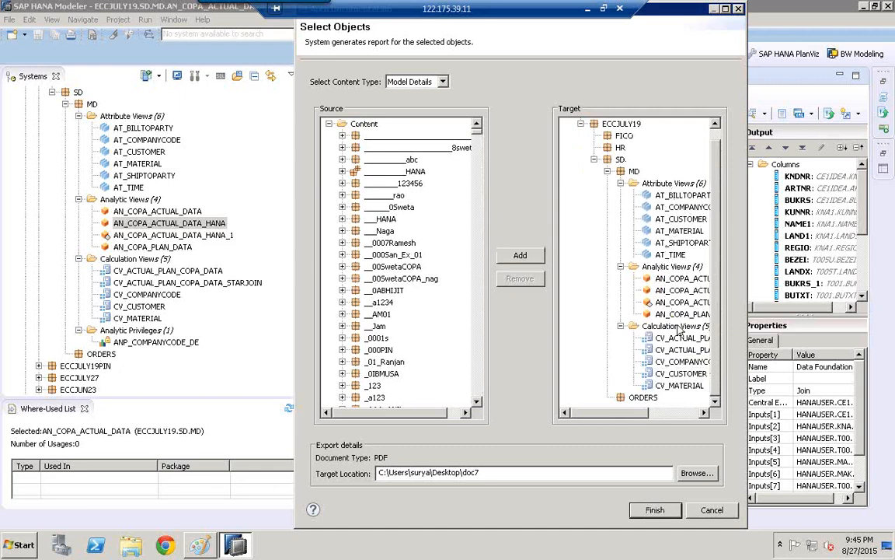
- Check the content type choices, keep Model Details and generate the PDF documentation for ECCJULY19
left_click(443, 83)
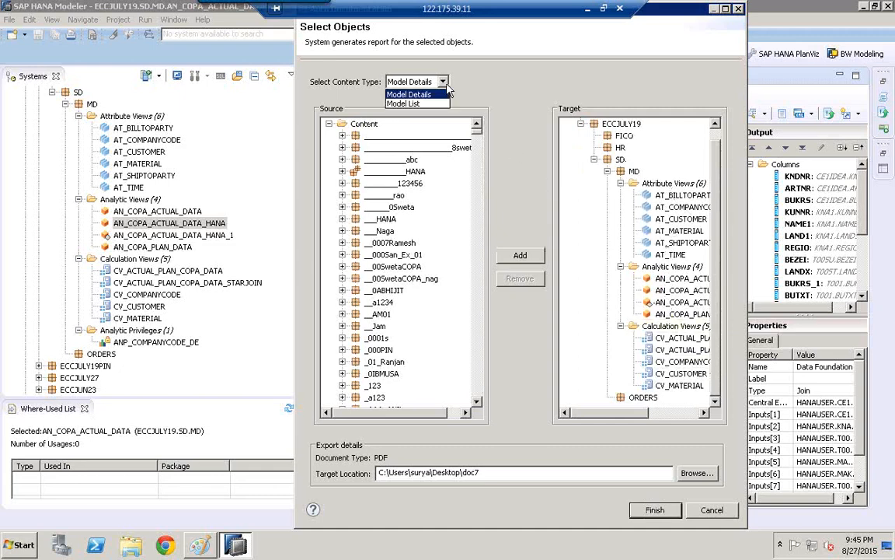
left_click(438, 82)
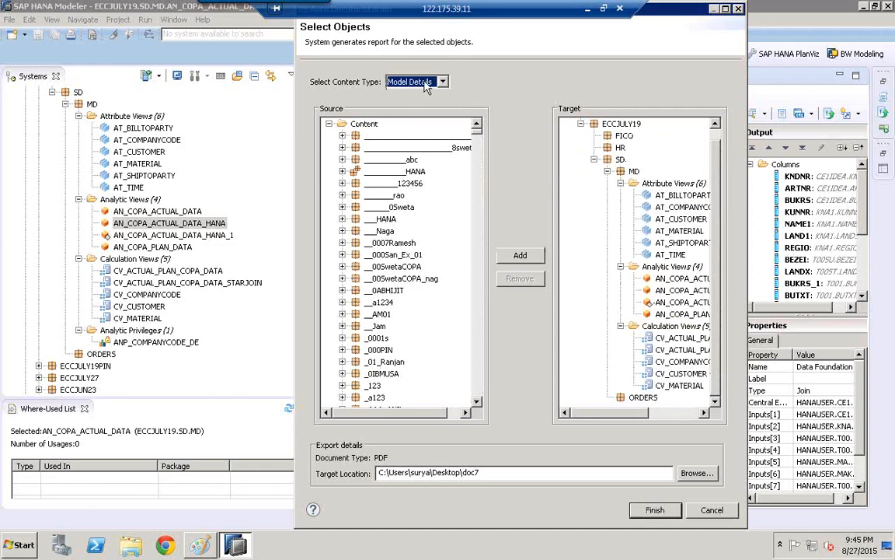
left_click(655, 510)
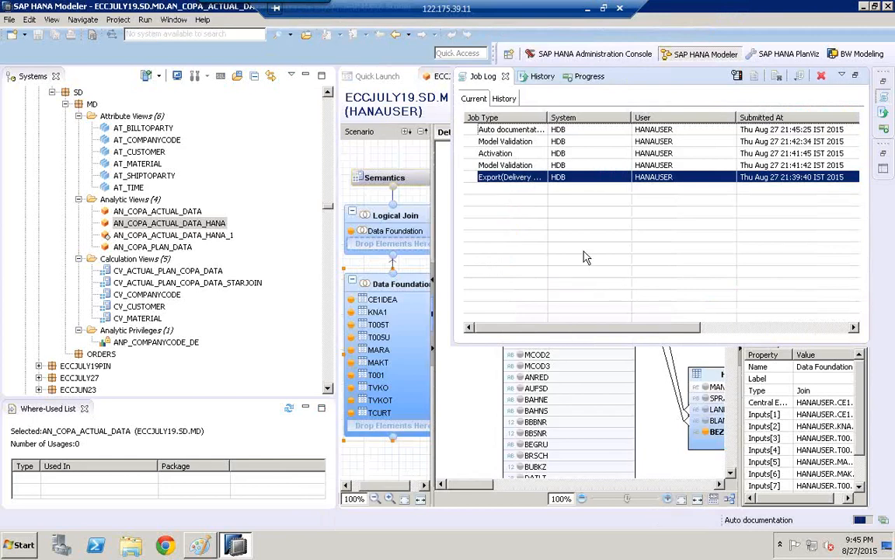
- Check the status of the auto documentation job in the job log
left_click(513, 132)
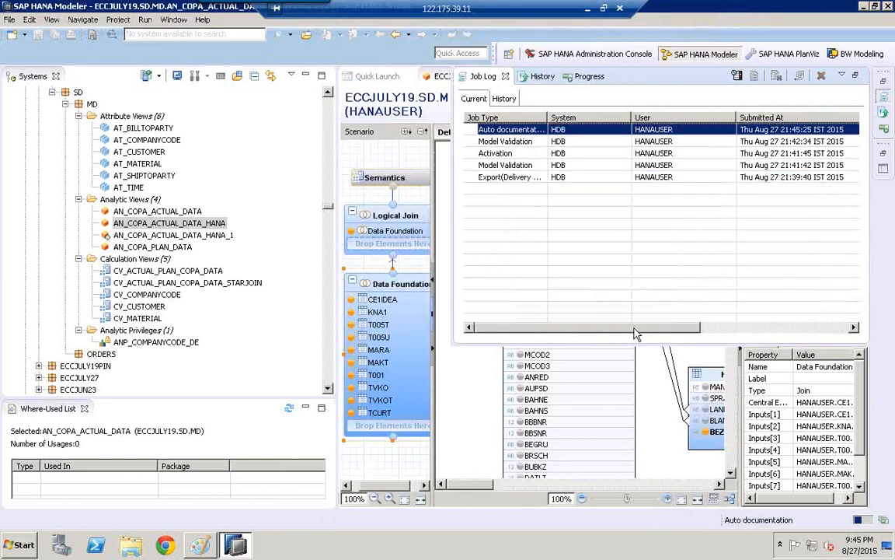
left_click_drag(655, 334, 734, 336)
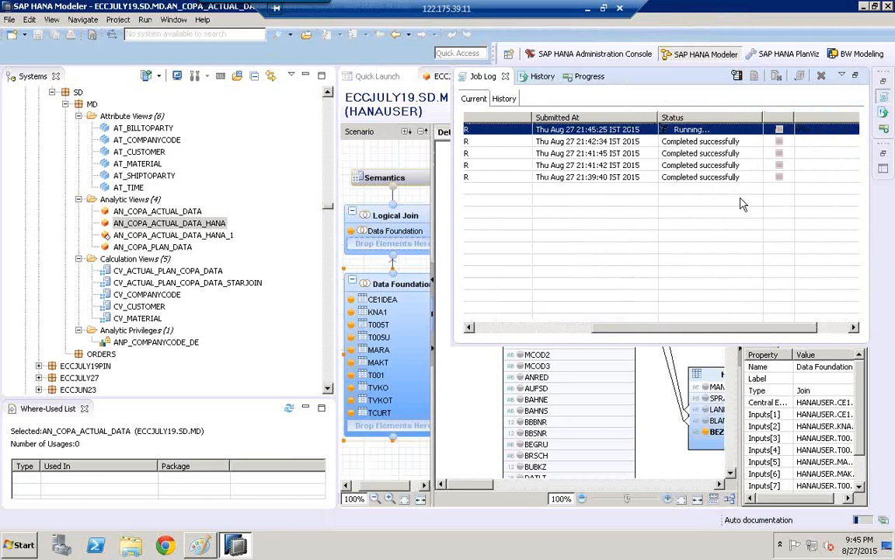
left_click_drag(762, 117, 746, 118)
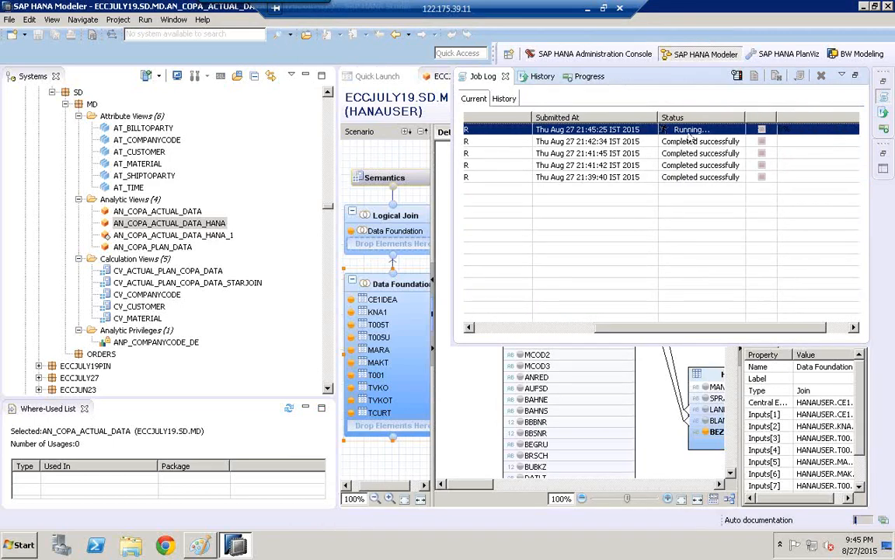
left_click(684, 143)
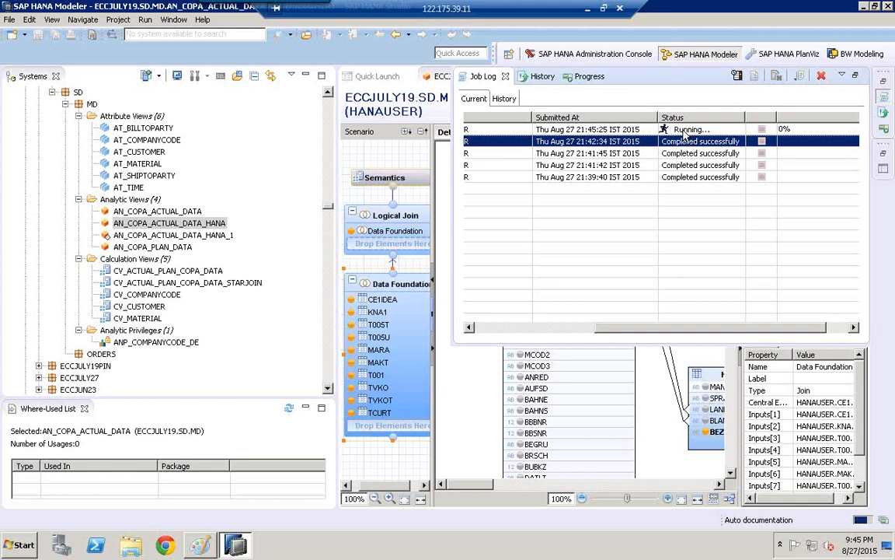
left_click_drag(819, 327, 839, 333)
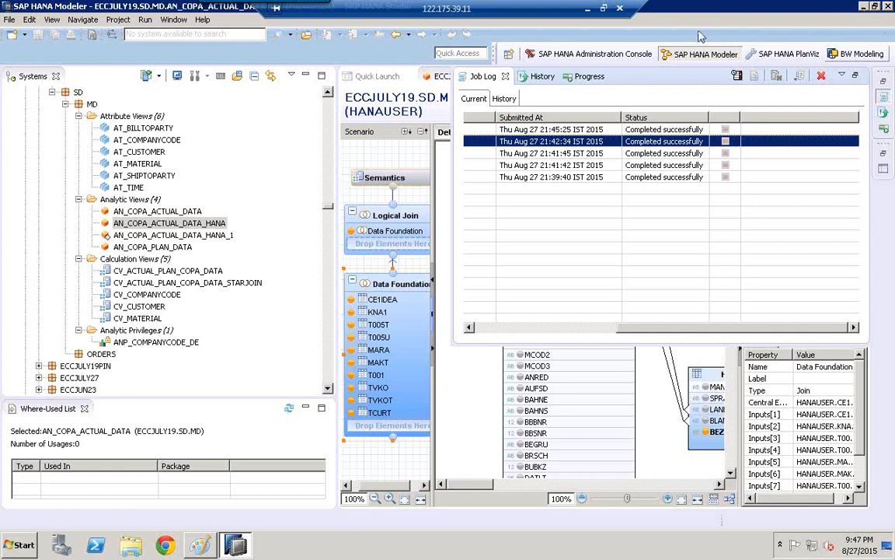
- Switch to the desktop and browse the doc7 folder through HDB, ECCJULY19, SD and MD to its Analytic View folder
left_click(864, 6)
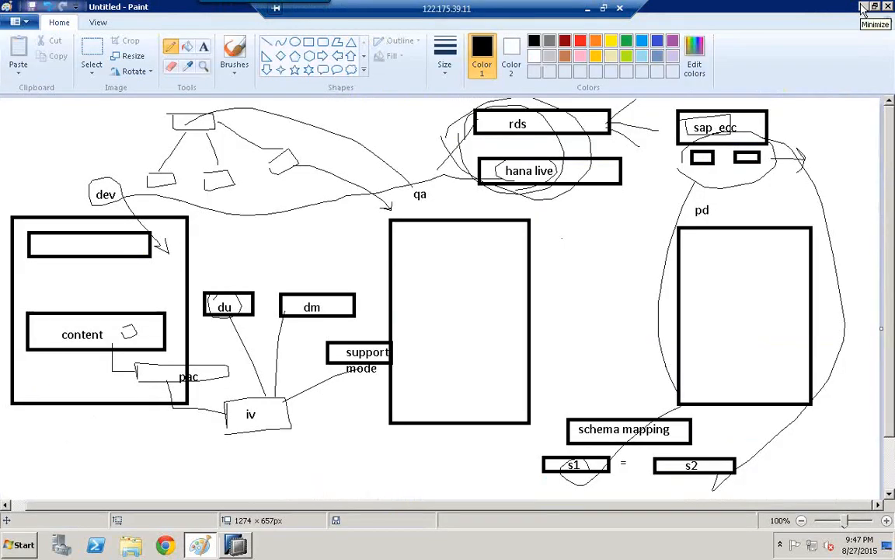
left_click(863, 7)
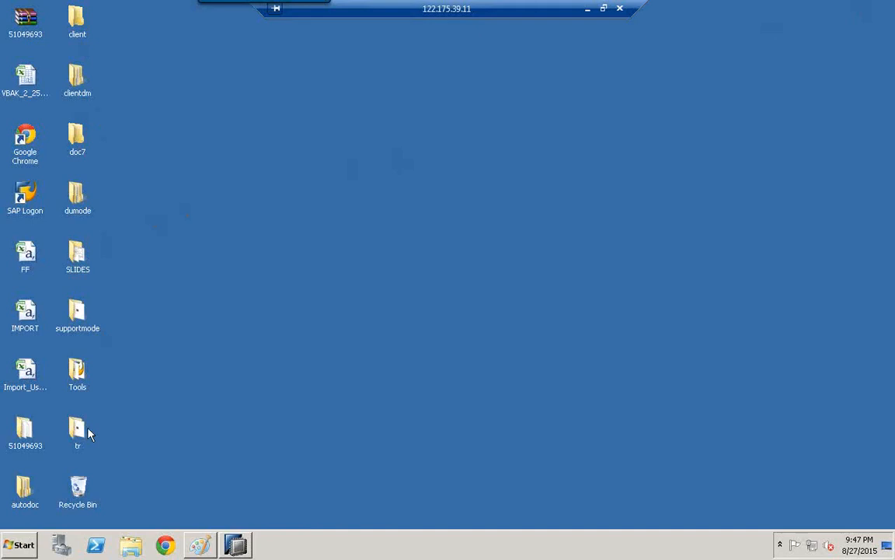
double_click(77, 154)
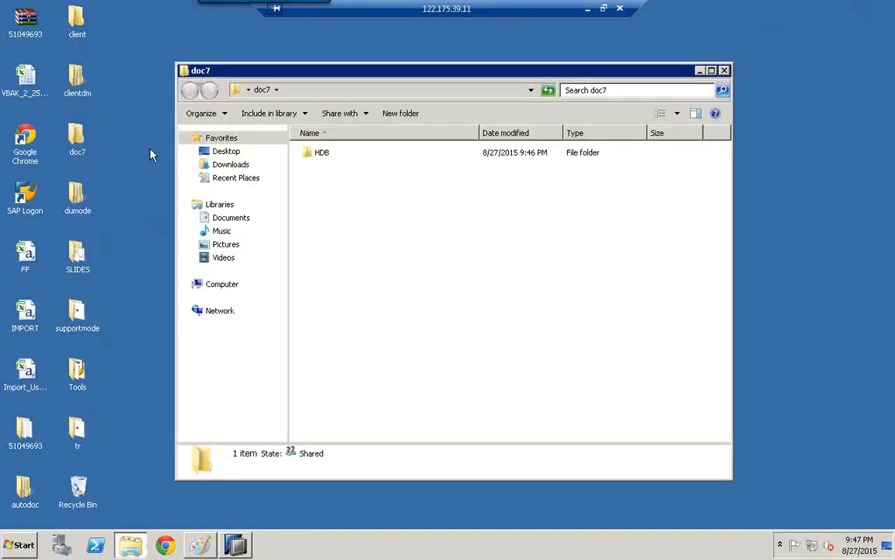
left_click(346, 153)
double_click(346, 153)
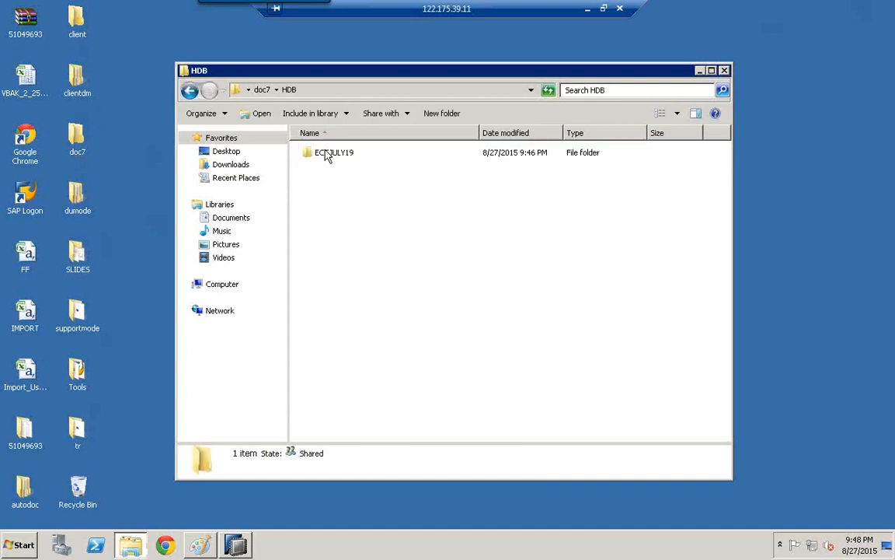
double_click(356, 153)
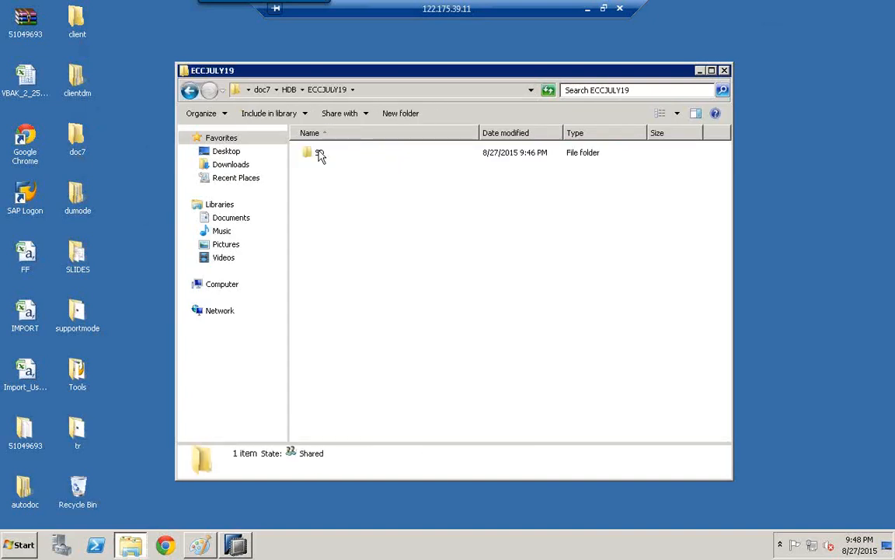
left_click(316, 153)
double_click(316, 154)
left_click(346, 153)
double_click(349, 153)
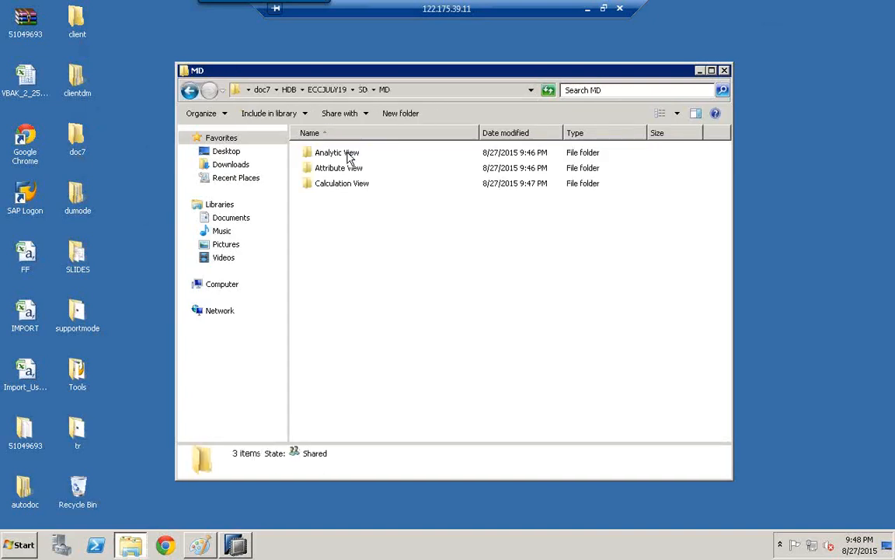
left_click(339, 153)
double_click(339, 153)
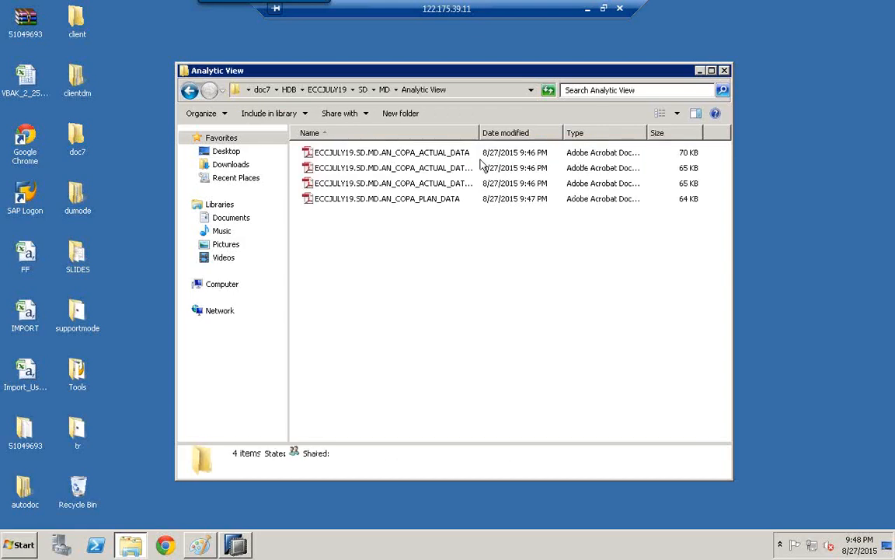
- Widen the file name column to fit and open the AN_COPA_ACTUAL_DATA_HANA report PDF in a maximized Adobe Reader window
double_click(477, 133)
left_click(378, 183)
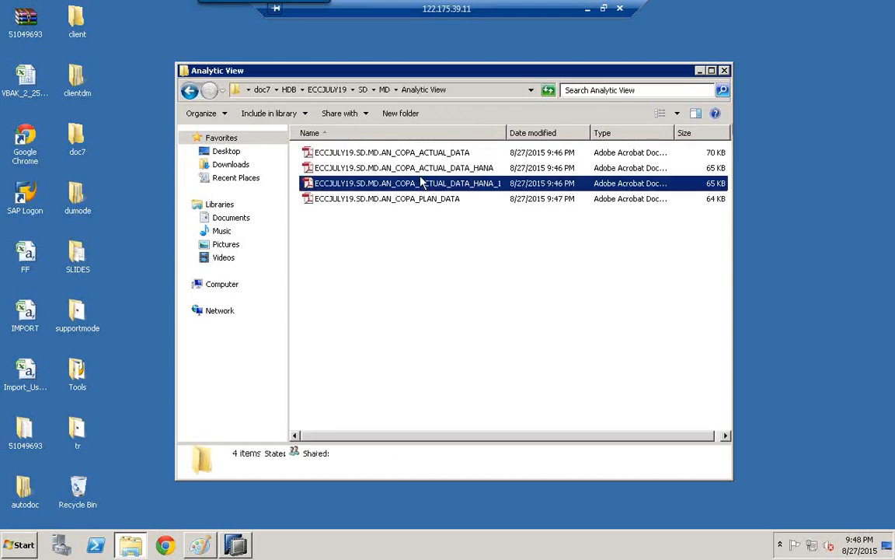
left_click(369, 171)
double_click(372, 172)
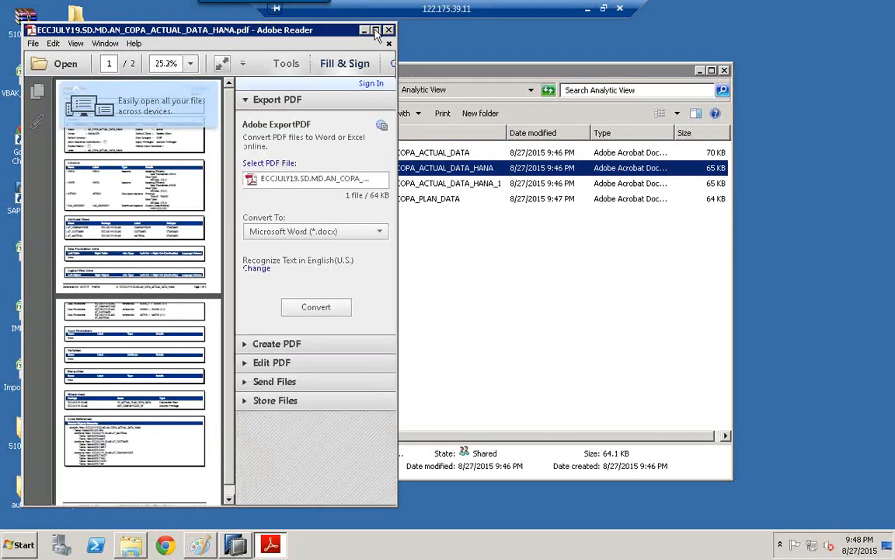
left_click(375, 30)
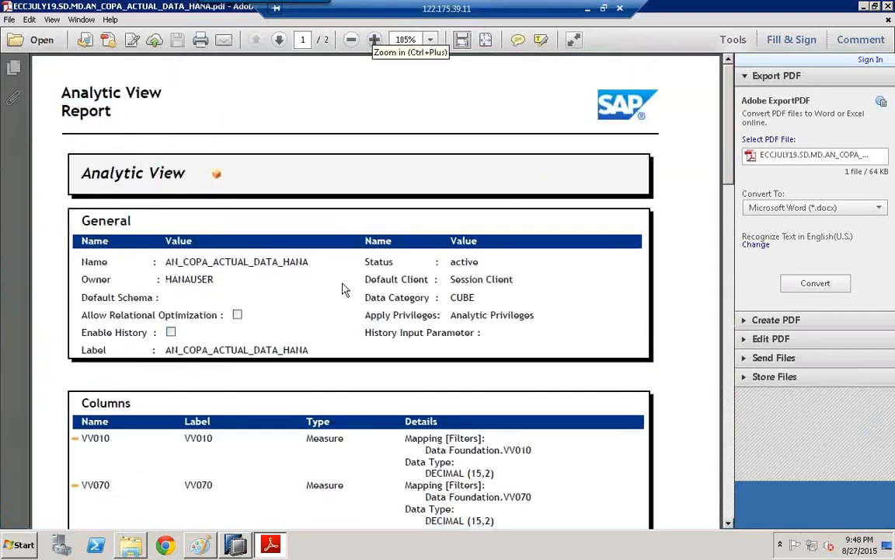
- Read the report's columns, attribute views, joins, where-used and cross references sections, and close the PDF
scroll(345, 290, "down", 10)
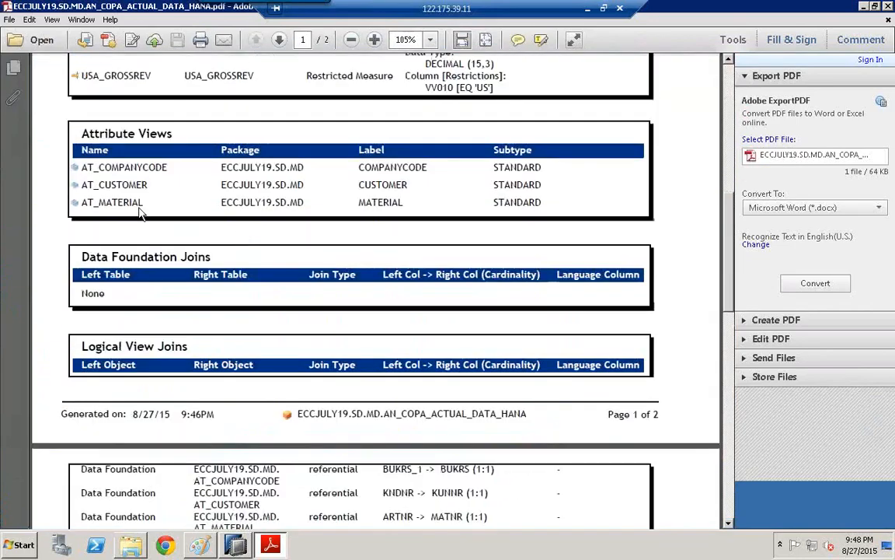
scroll(140, 174, "up", 4)
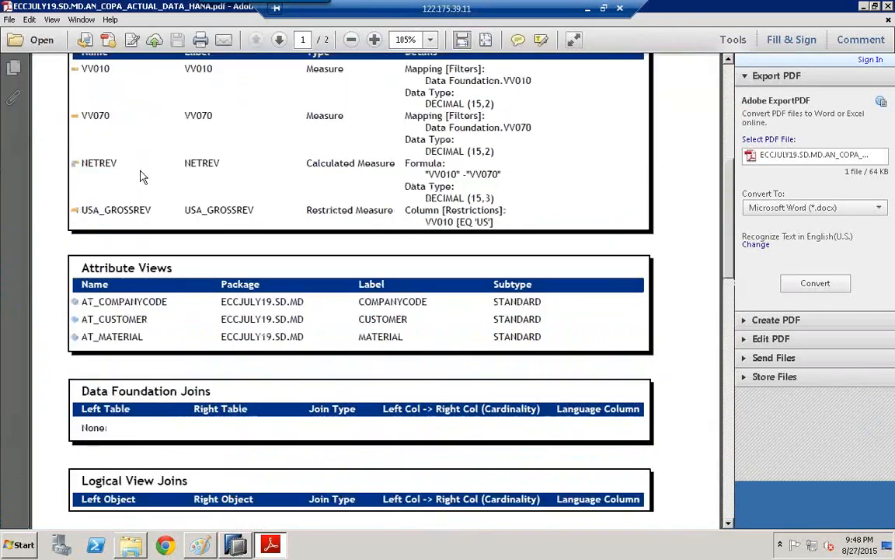
scroll(139, 177, "down", 3)
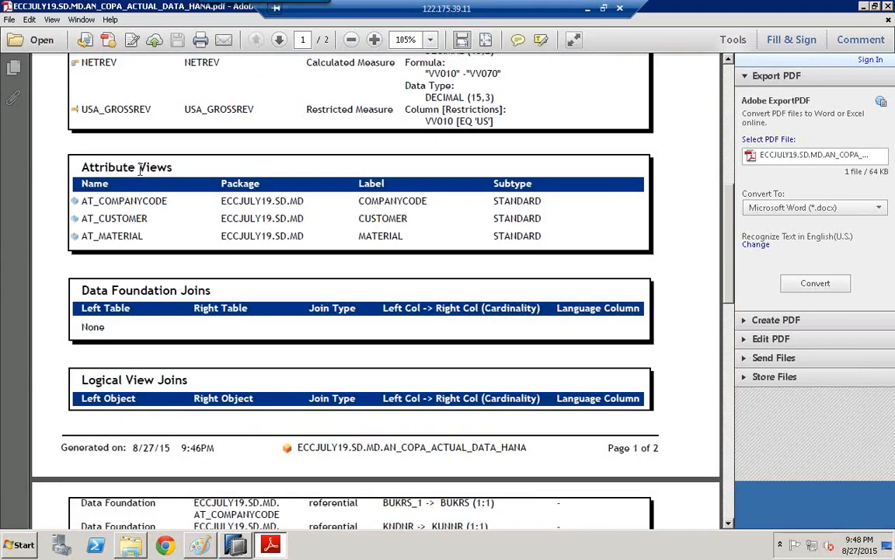
scroll(140, 170, "down", 6)
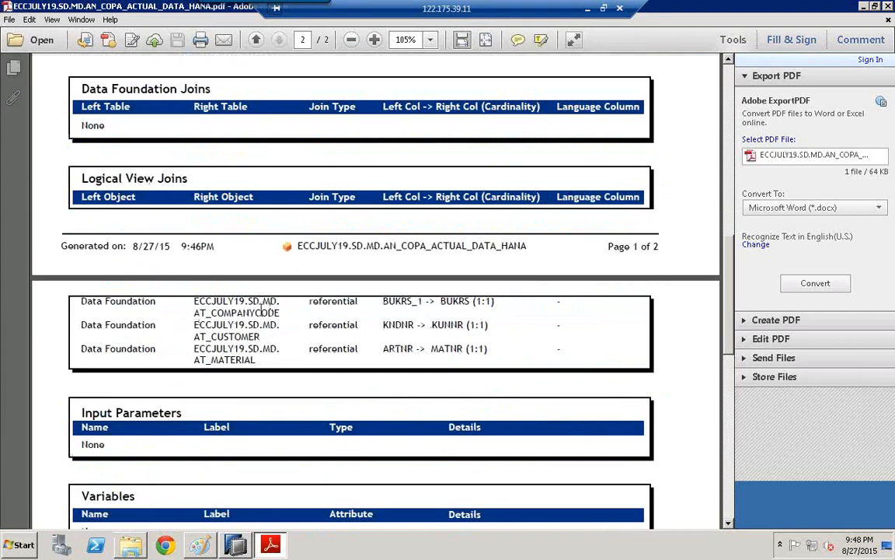
scroll(262, 314, "down", 15)
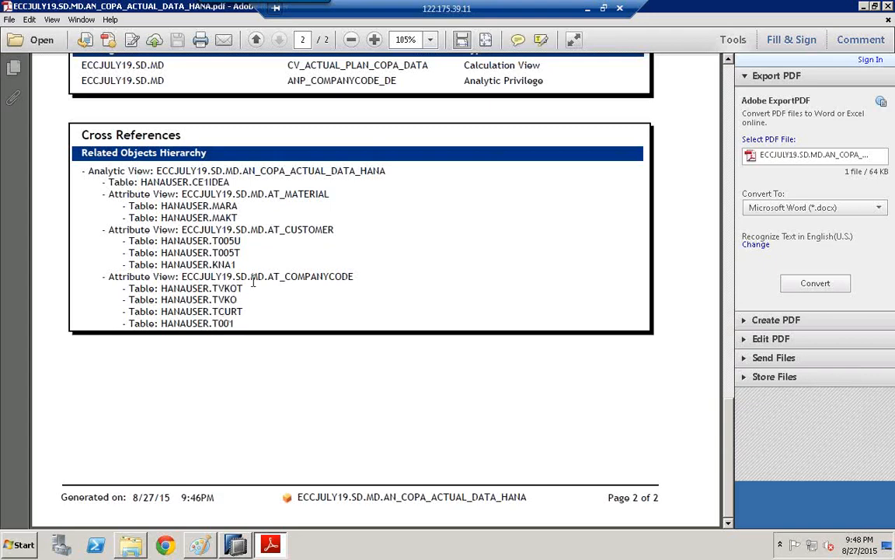
scroll(252, 282, "up", 2)
scroll(365, 210, "up", 1)
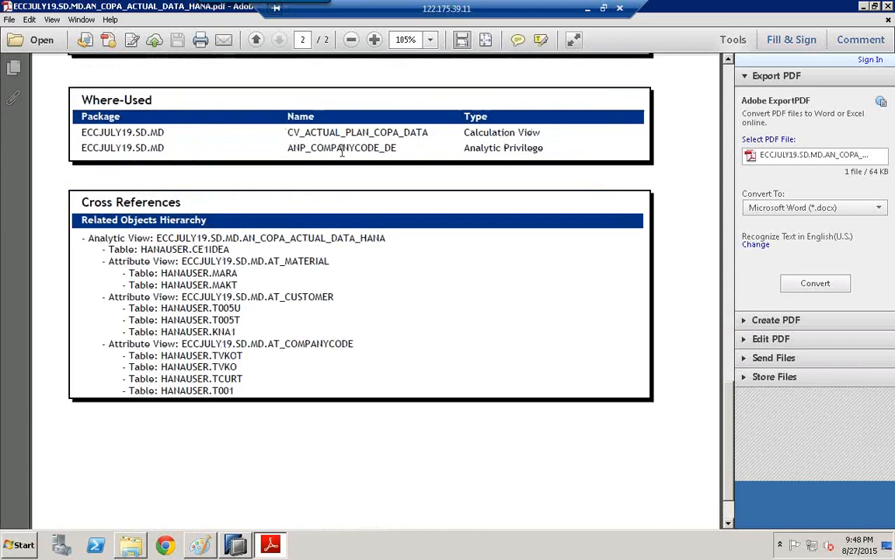
scroll(340, 148, "up", 5)
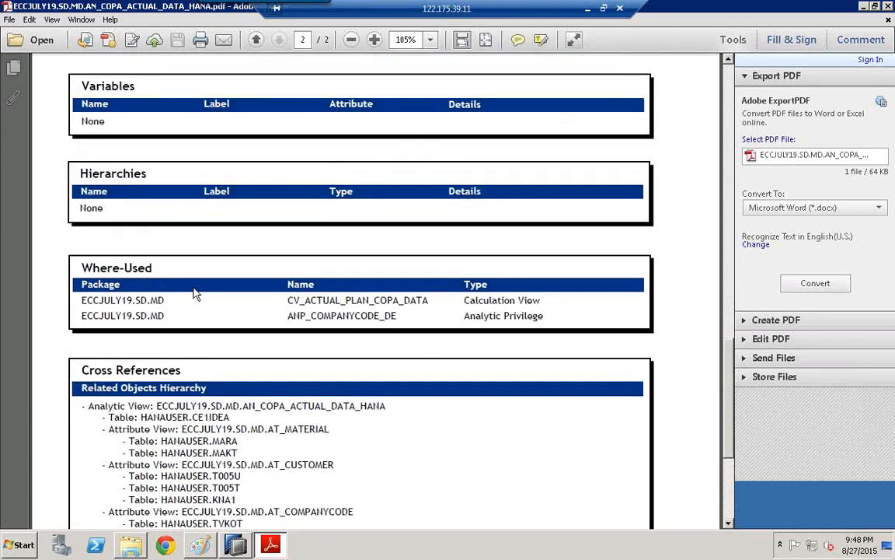
scroll(193, 294, "up", 15)
scroll(194, 286, "up", 20)
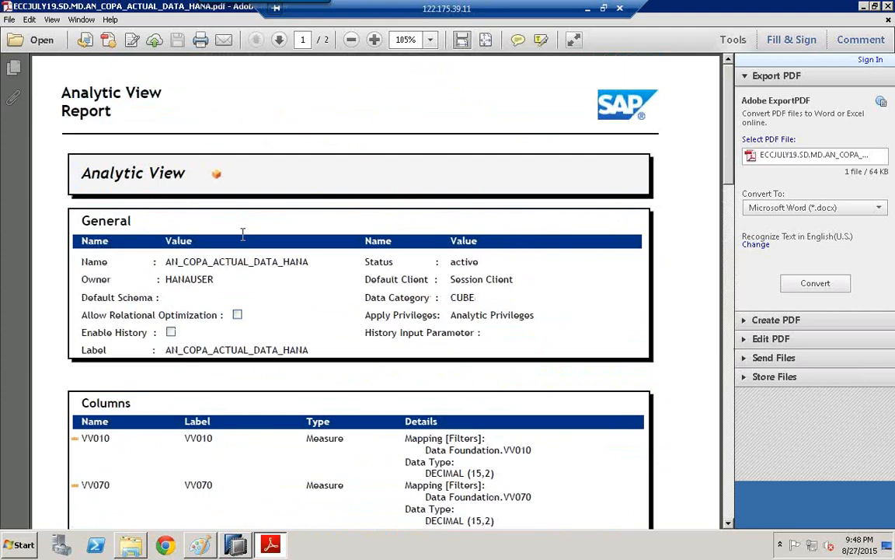
left_click(888, 6)
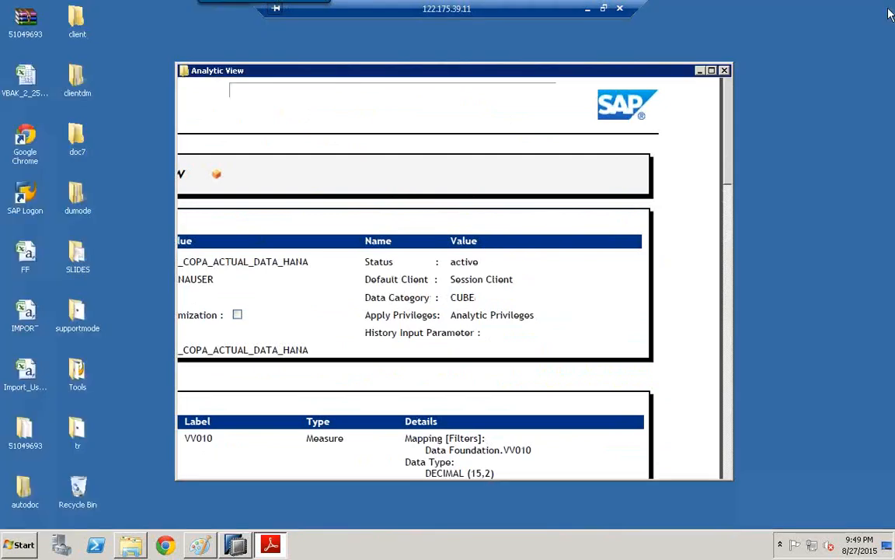
- Return to SAP HANA Studio and look over analytic view AN_COPA_ACTUAL_DATA_HANA and analytic privilege ANP_COMPANYCODE_DE in the MD package
left_click(235, 546)
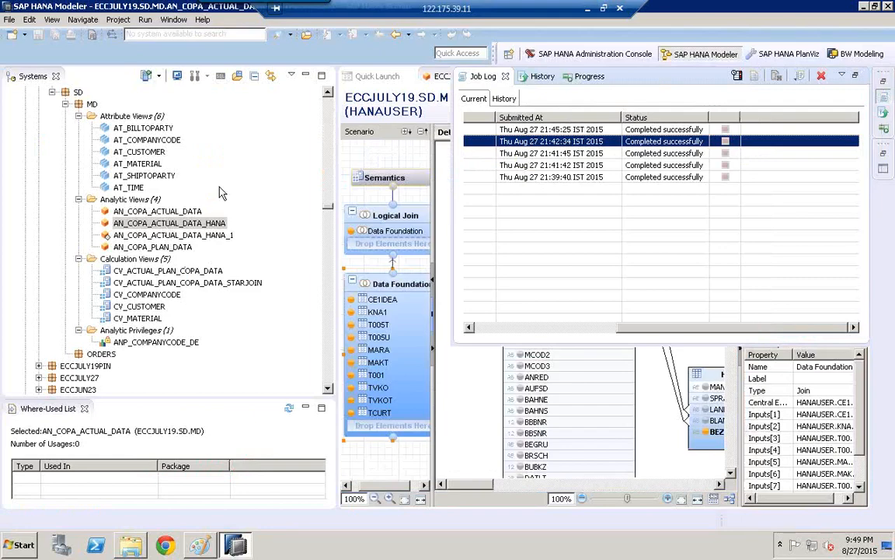
left_click(165, 224)
left_click(201, 545)
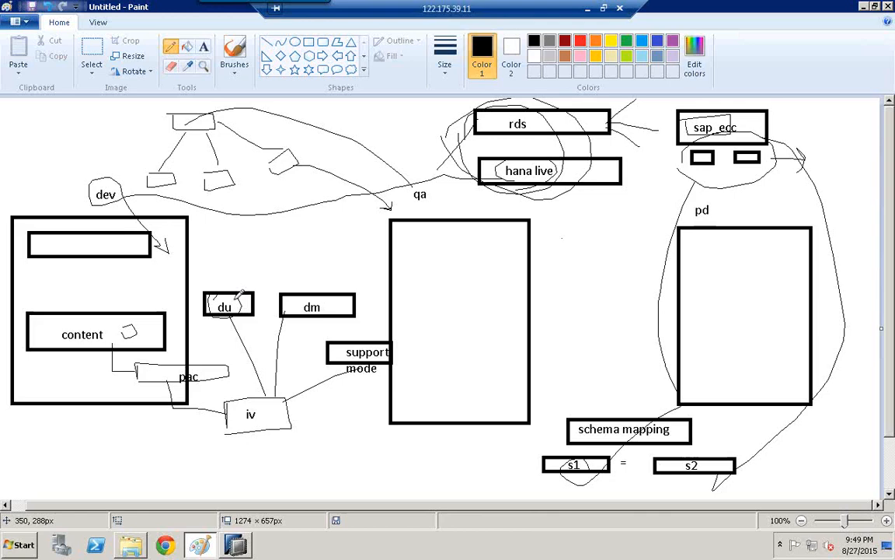
left_click(236, 545)
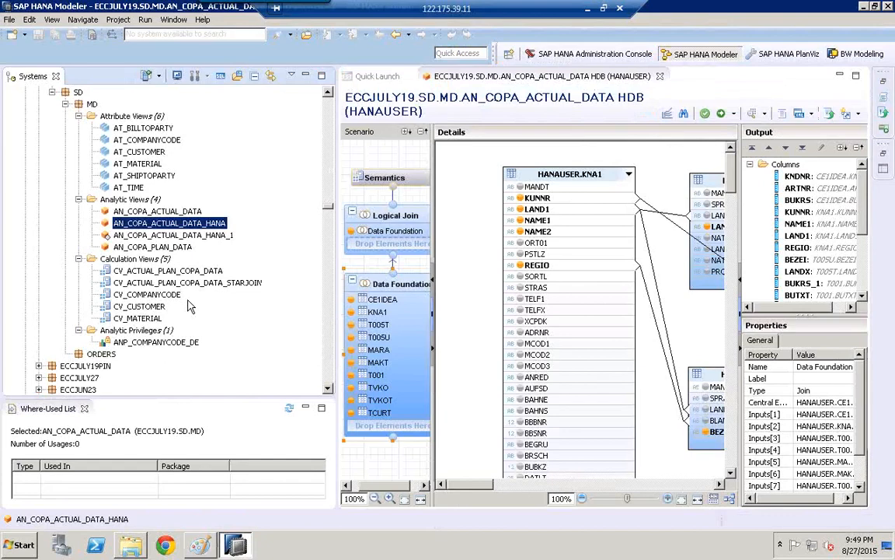
right_click(160, 226)
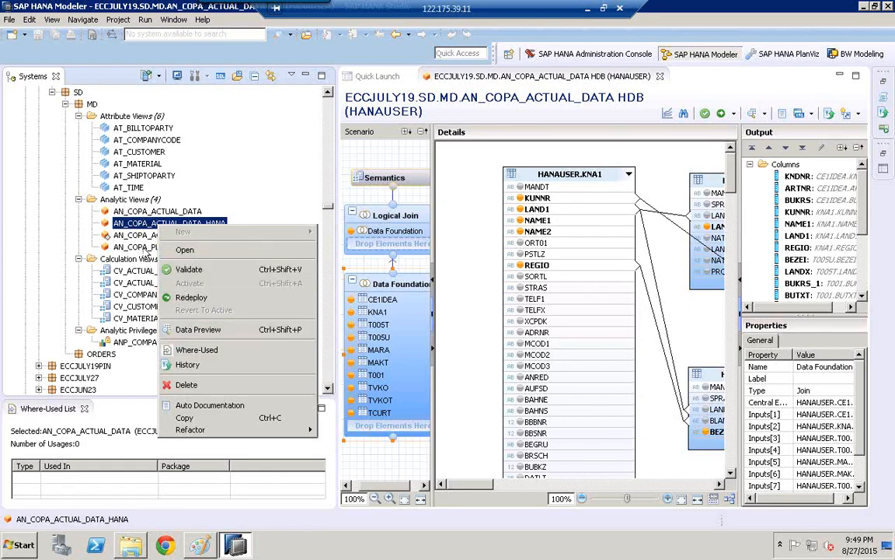
left_click(128, 317)
left_click(148, 343)
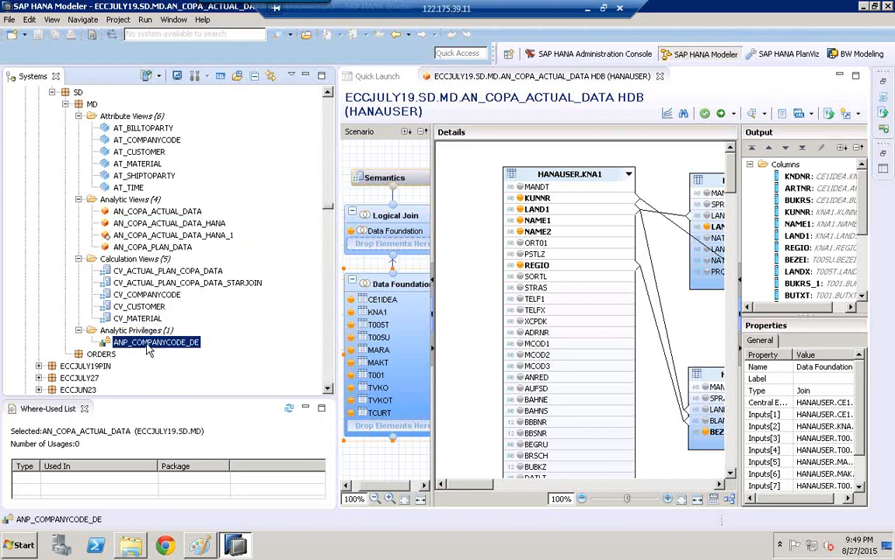
- Try to delete the analytic view AN_COPA_ACTUAL_DATA_HANA and confirm the deletion
left_click(132, 224)
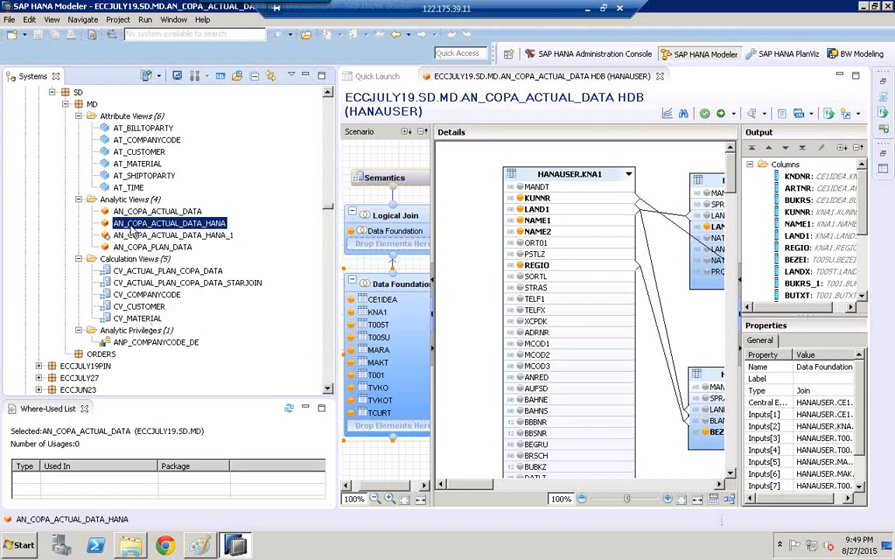
right_click(132, 226)
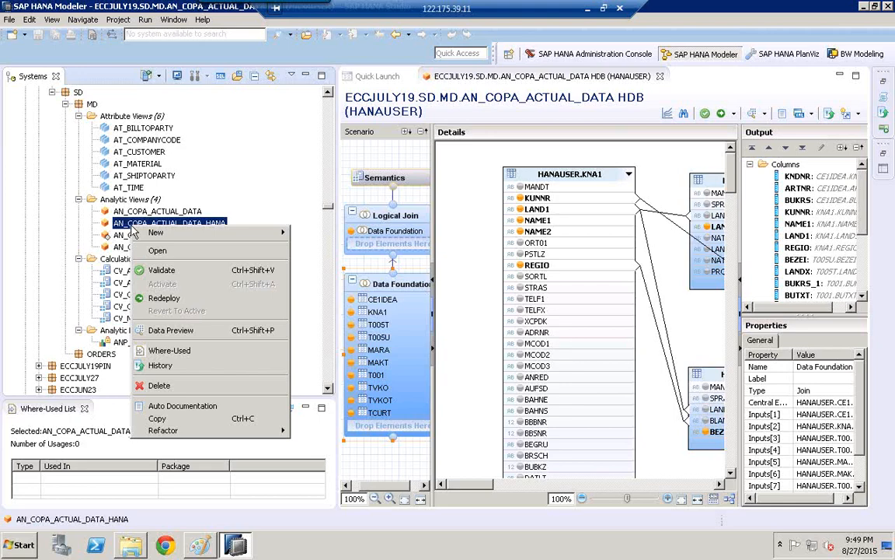
left_click(158, 386)
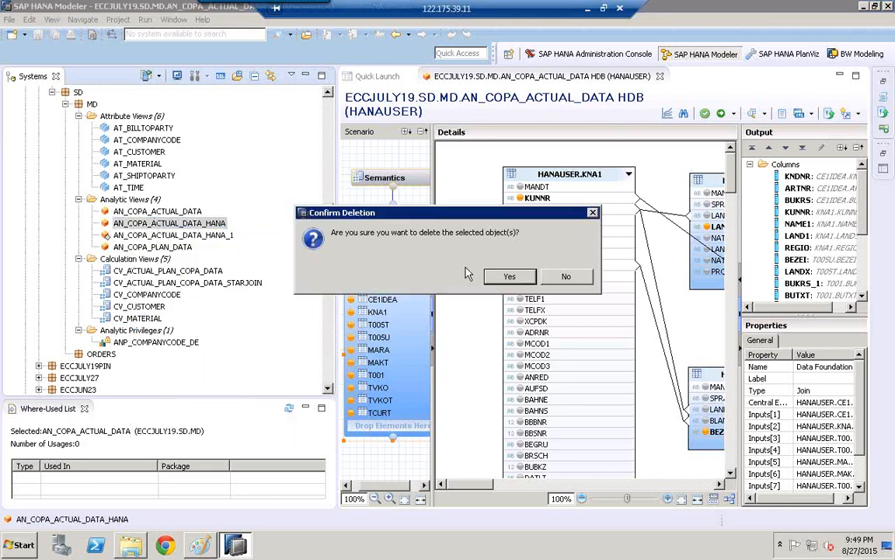
left_click(509, 276)
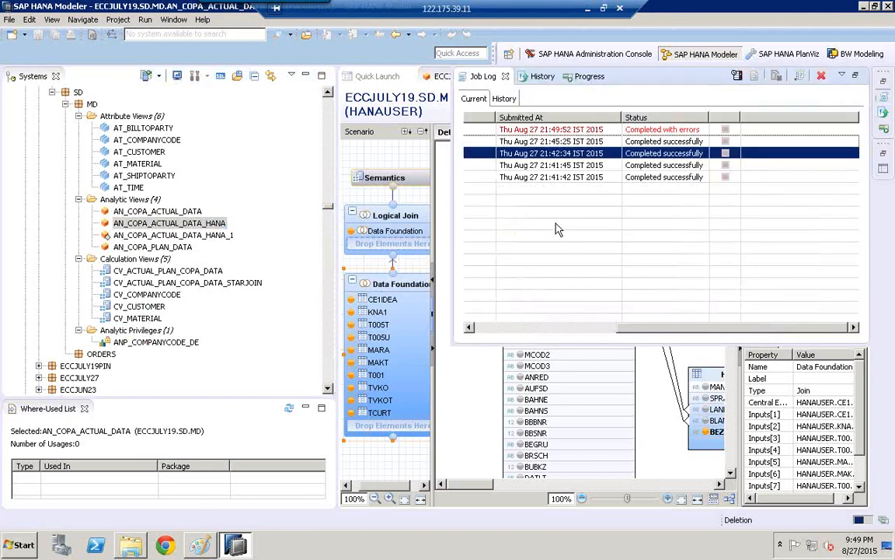
- Examine the error in the deletion job's details from the job log and close the details
left_click(645, 130)
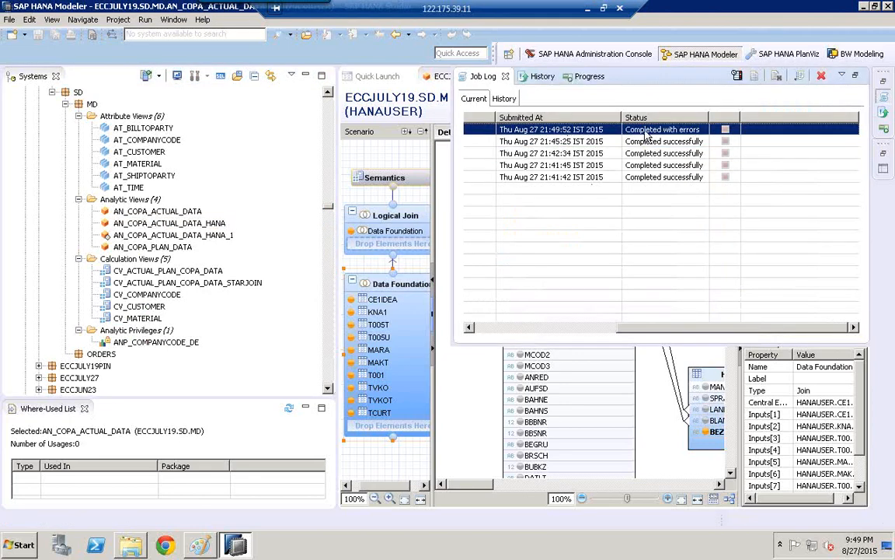
double_click(662, 132)
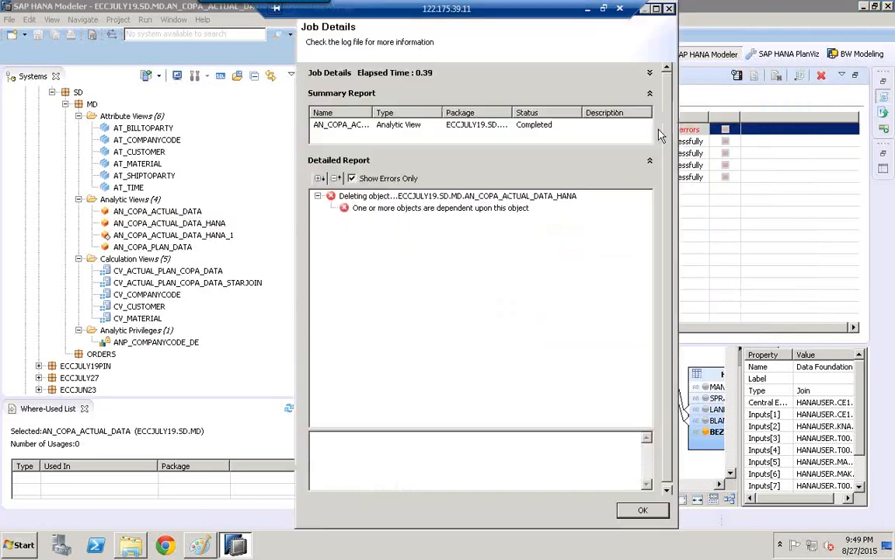
left_click(420, 208)
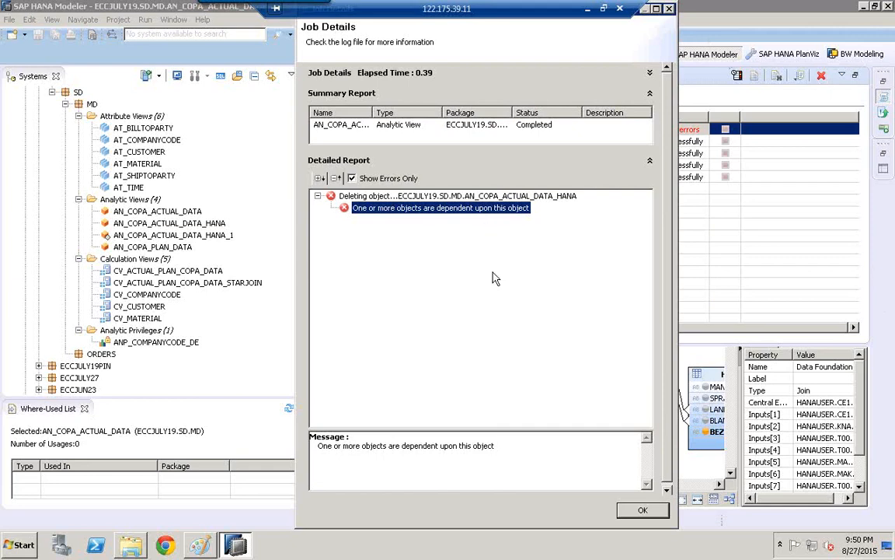
left_click(641, 510)
- Show the where-used list for AN_COPA_ACTUAL_DATA_HANA and select CV_ACTUAL_PLAN_COPA_DATA in it
left_click(156, 223)
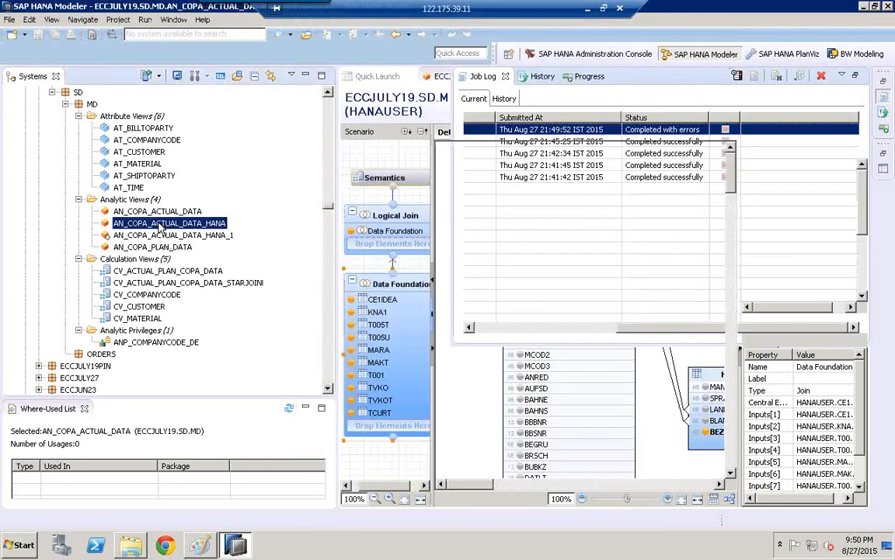
right_click(159, 224)
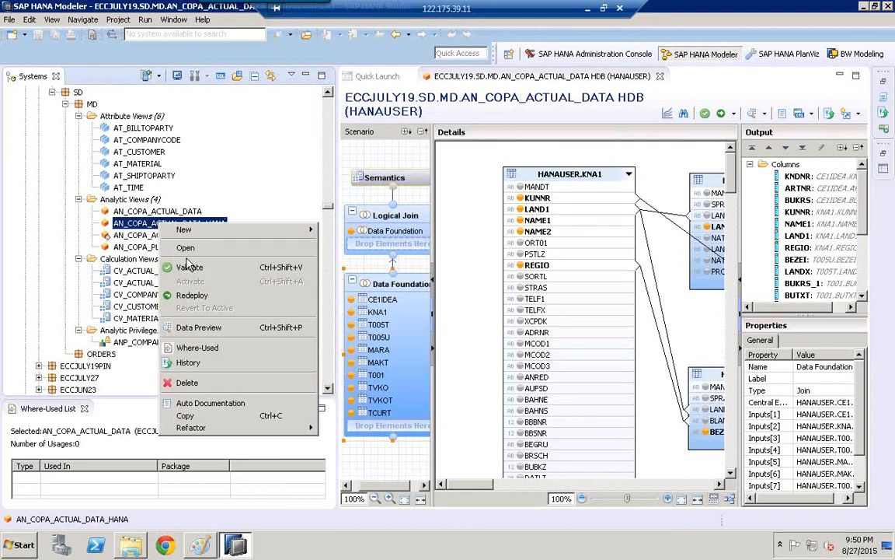
left_click(199, 348)
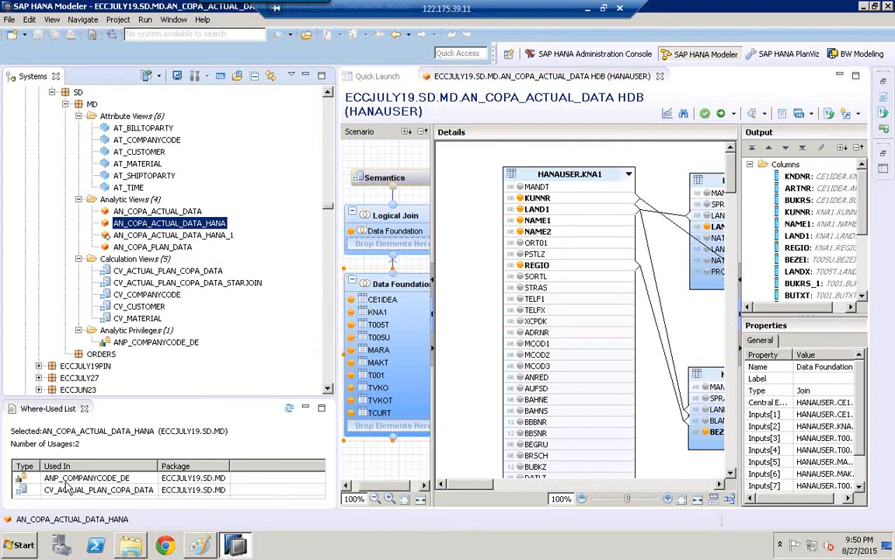
left_click(68, 487)
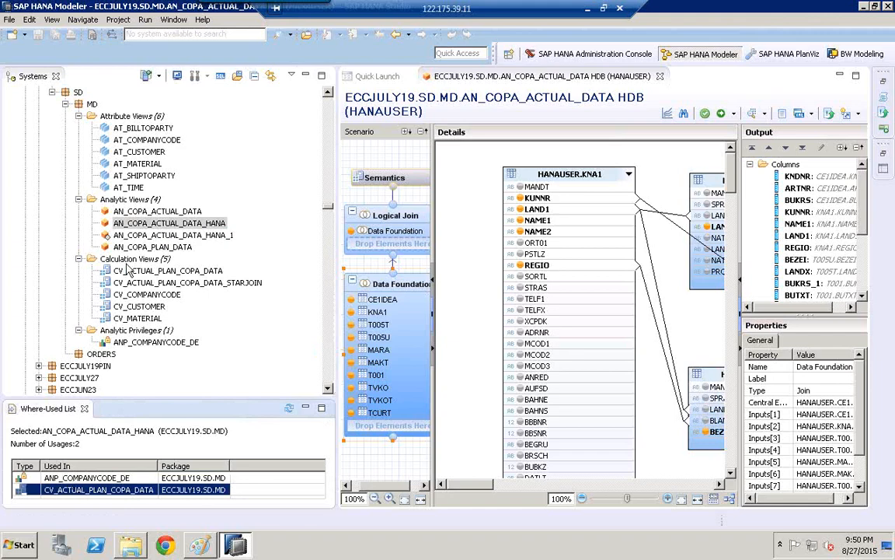
- Delete the analytic privilege ANP_COMPANYCODE_DE from the MD package and confirm the deletion
left_click(151, 346)
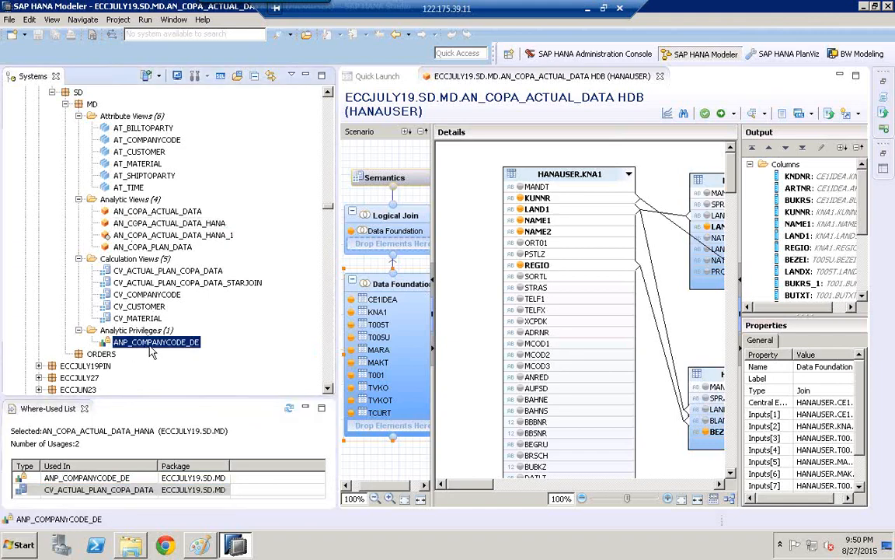
right_click(150, 348)
left_click(193, 294)
left_click(443, 257)
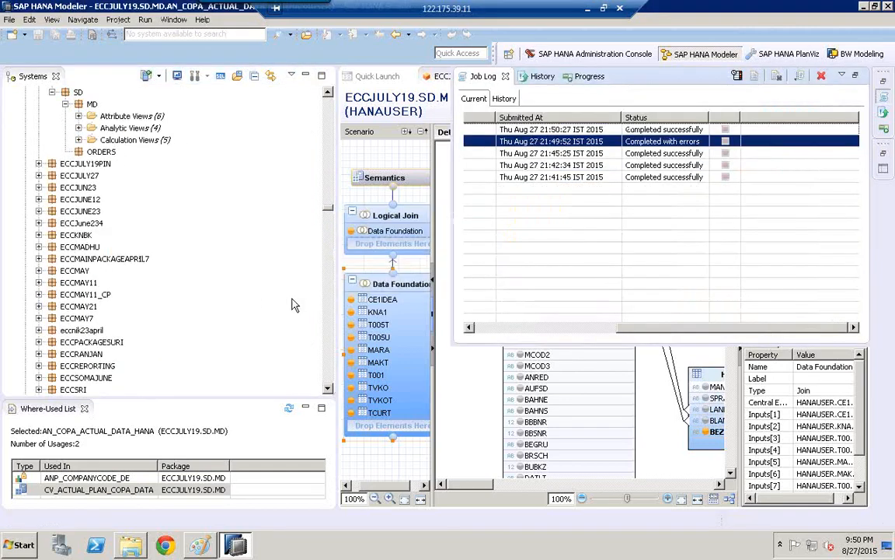
- Expand the calculation views of the MD package and delete CV_ACTUAL_PLAN_COPA_DATA_STARJOIN, confirming the deletion
left_click(78, 140)
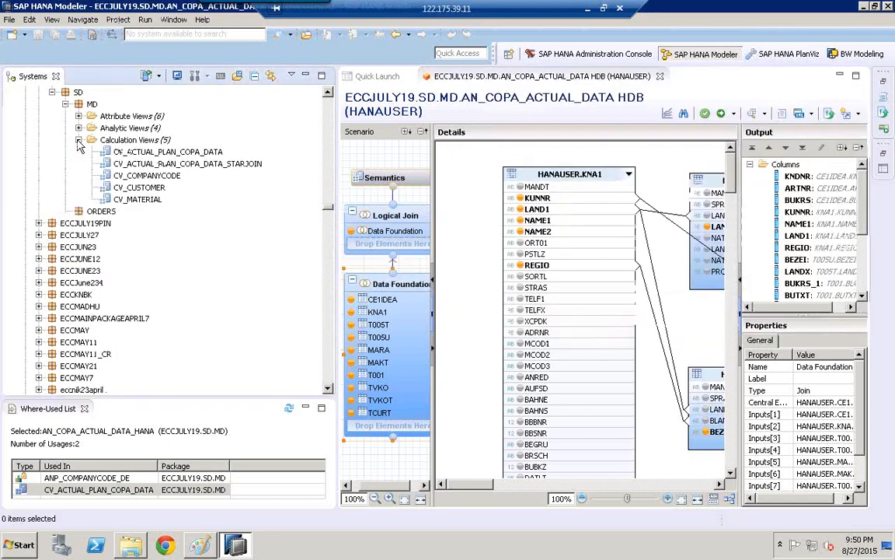
left_click(136, 201)
left_click(179, 164)
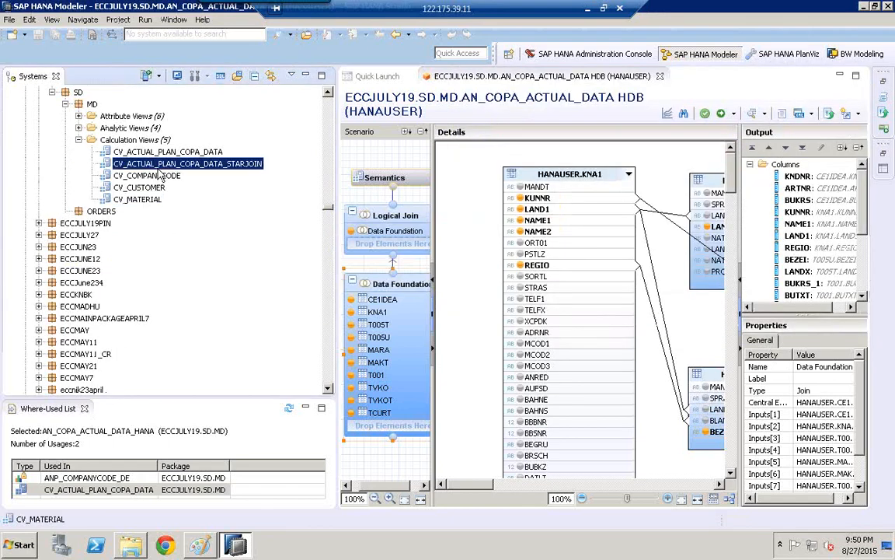
right_click(182, 174)
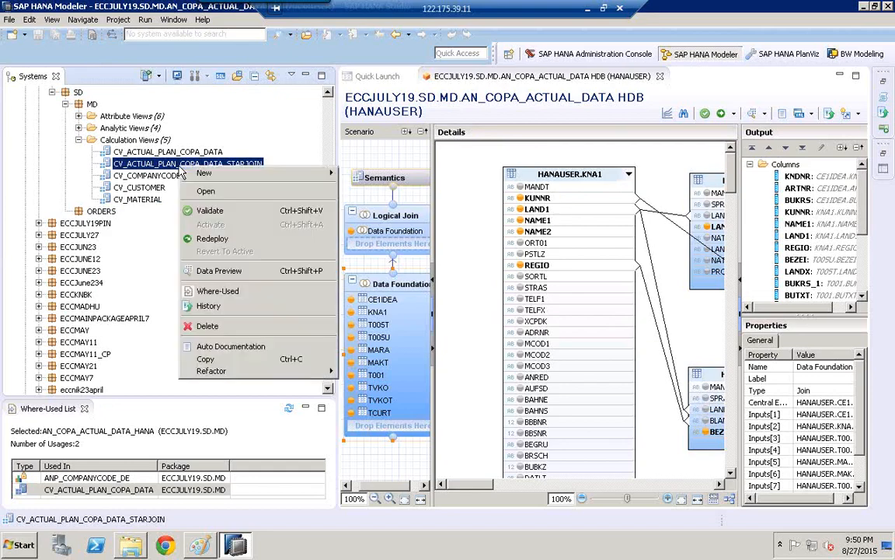
left_click(231, 330)
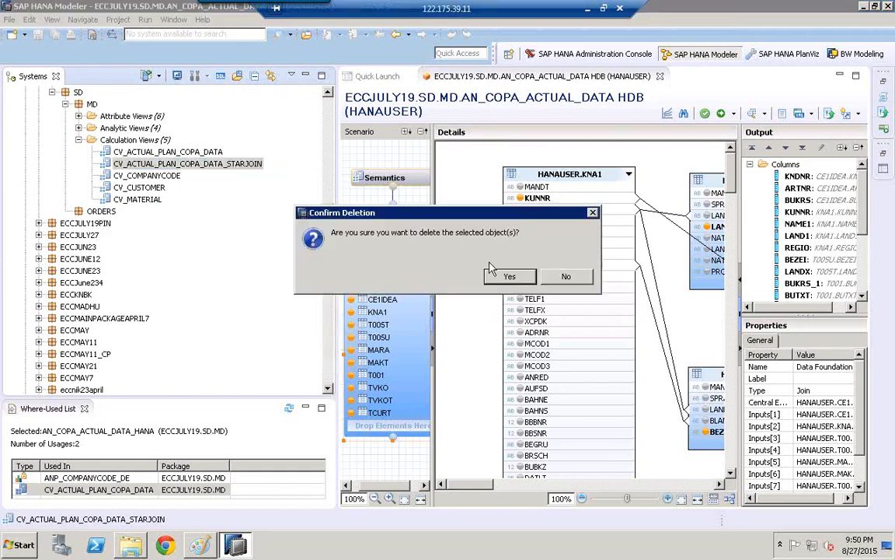
left_click(502, 278)
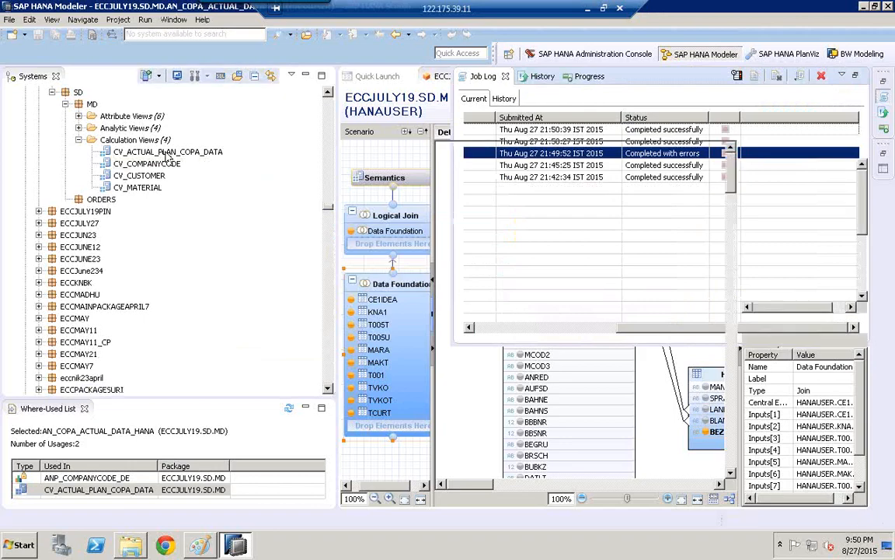
- Delete the calculation view CV_ACTUAL_PLAN_COPA_DATA from the MD package and confirm the deletion
left_click(165, 153)
right_click(166, 153)
left_click(196, 285)
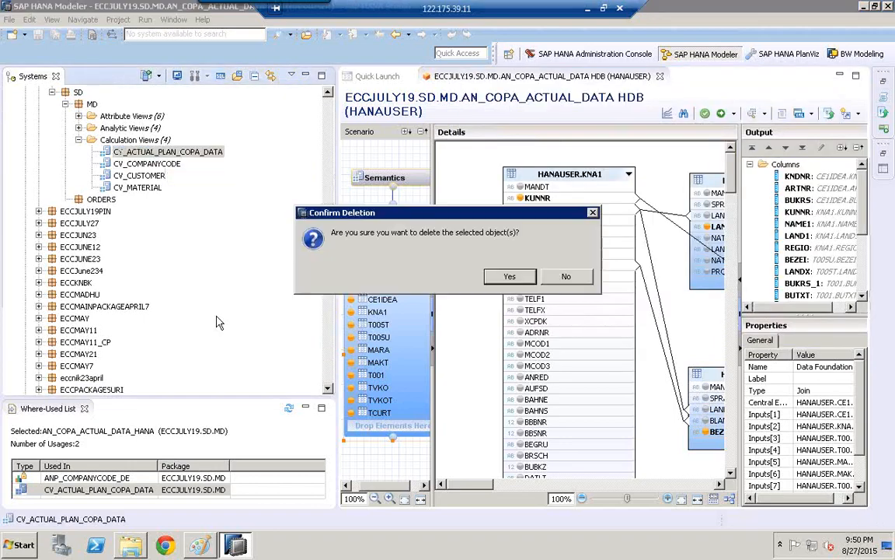
left_click(521, 280)
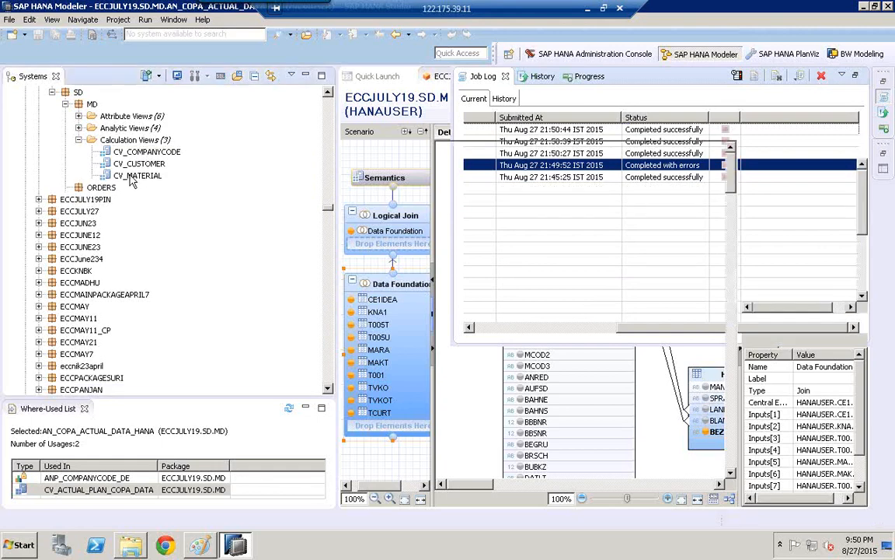
- Delete the calculation views CV_COMPANYCODE, CV_CUSTOMER and CV_MATERIAL together and confirm the deletion
left_click(133, 177)
left_click(138, 164, "ctrl")
left_click(148, 152, "ctrl")
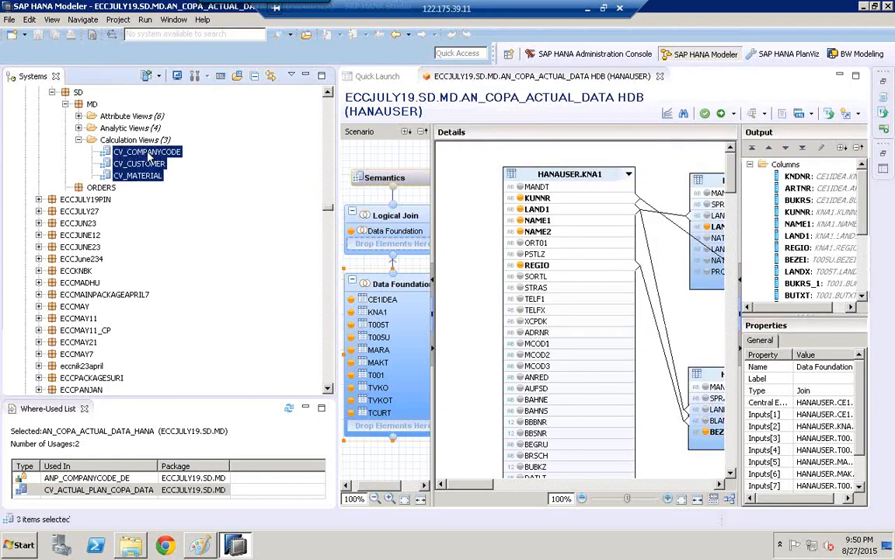
right_click(155, 154)
left_click(191, 288)
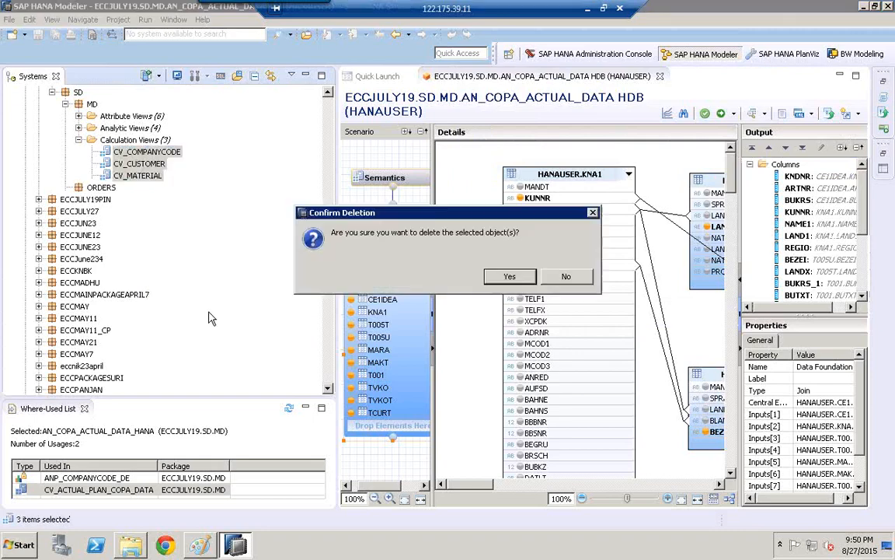
left_click(534, 279)
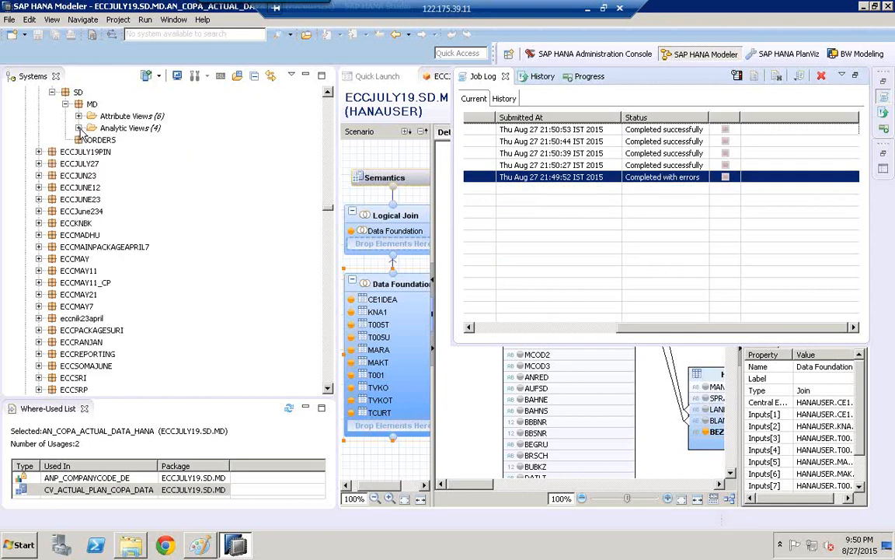
- Expand the analytic views of the MD package and delete AN_COPA_ACTUAL_DATA_HANA_1, confirming the deletion
left_click(79, 128)
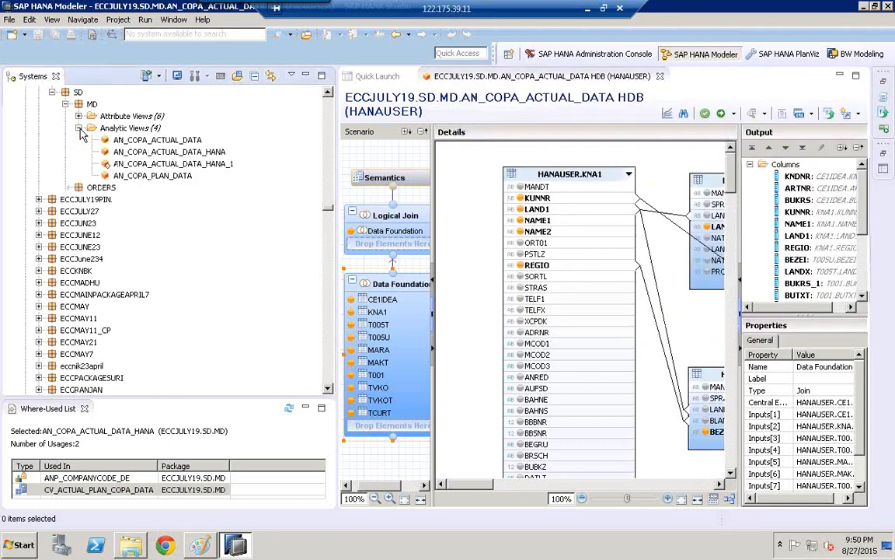
left_click(142, 165)
right_click(141, 168)
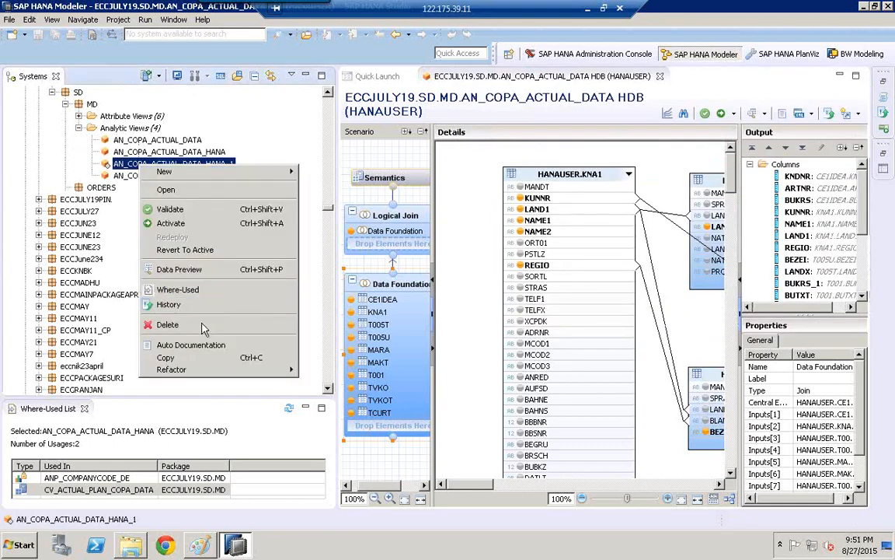
left_click(186, 292)
left_click(509, 277)
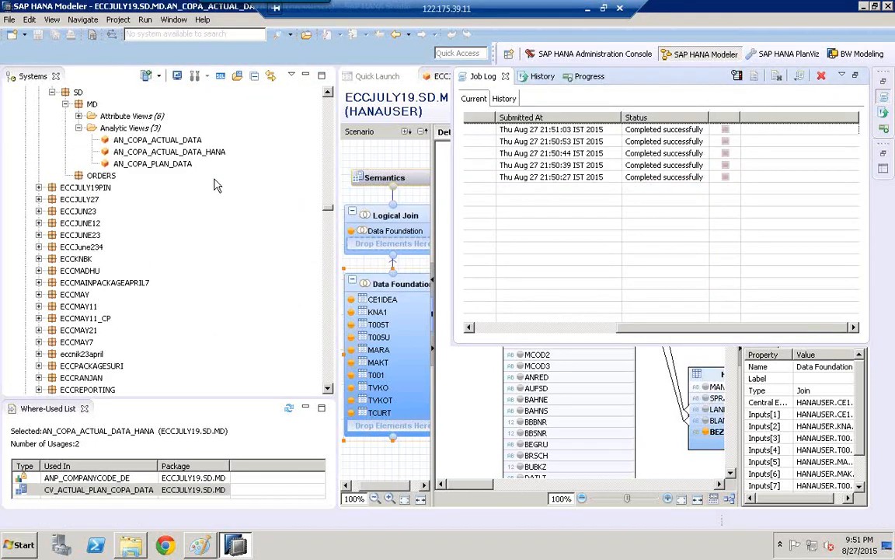
- Delete the analytic view AN_COPA_PLAN_DATA from the MD package and confirm the deletion
left_click(165, 170)
right_click(165, 170)
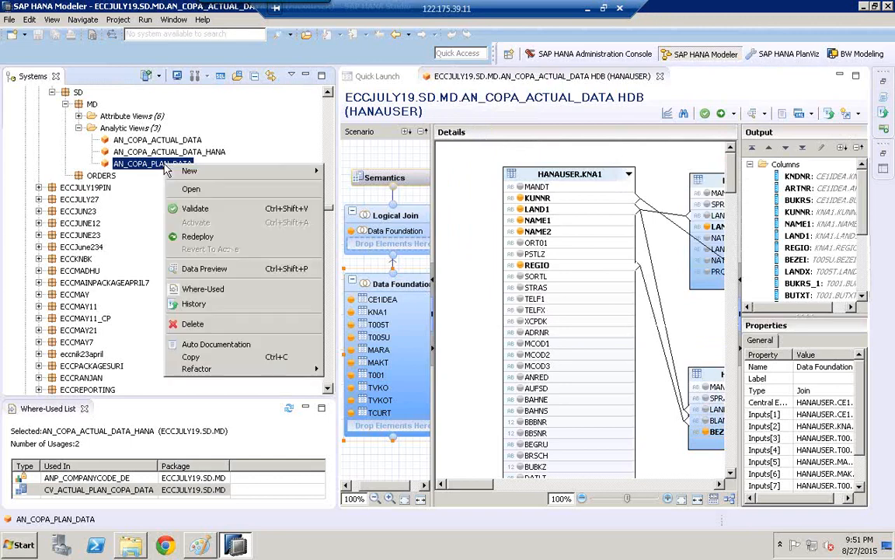
left_click(196, 293)
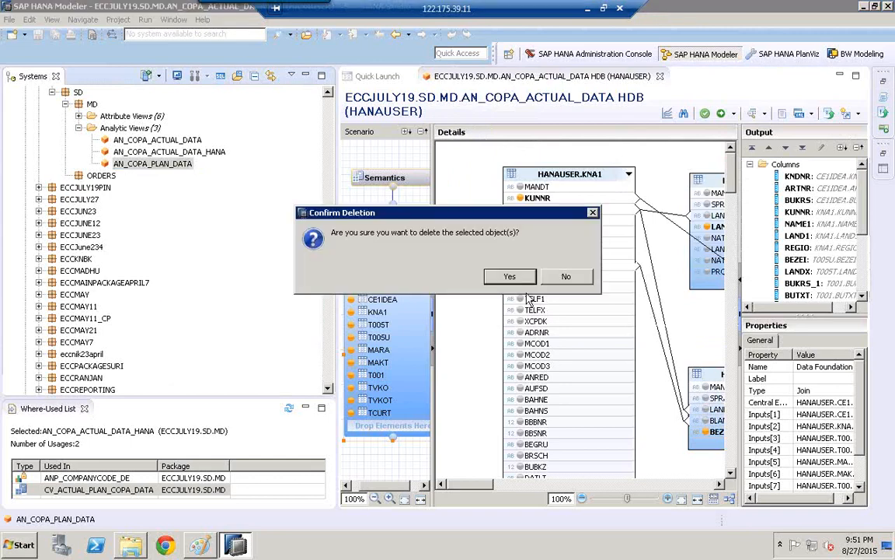
left_click(510, 277)
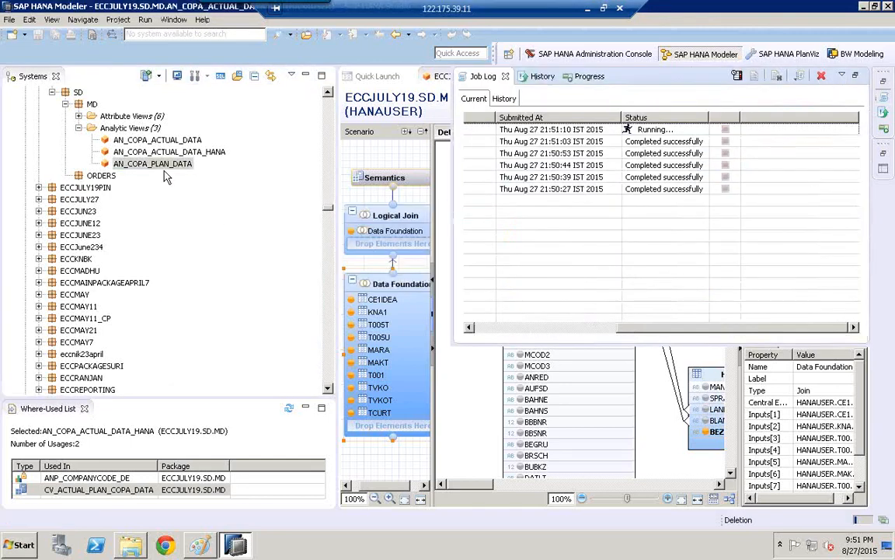
- Delete the analytic view AN_COPA_ACTUAL_DATA_HANA from the MD package and confirm the deletion
left_click(182, 153)
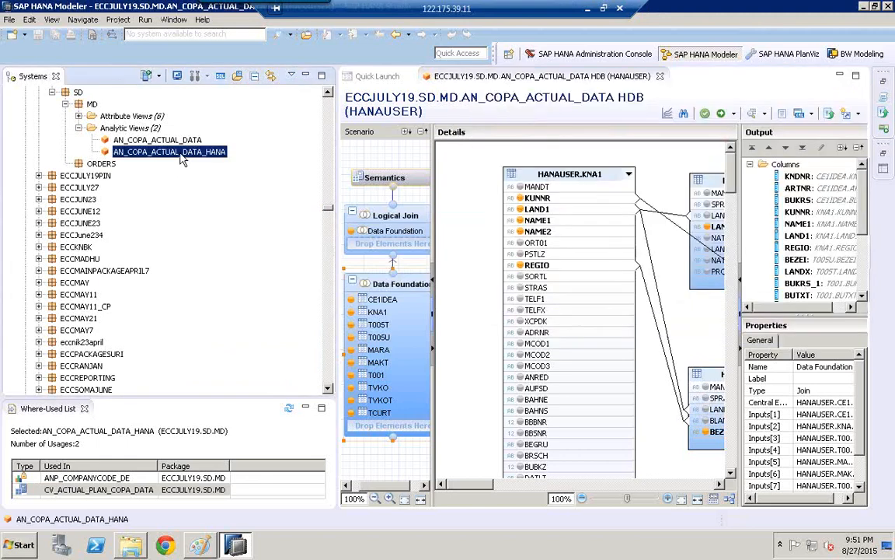
right_click(182, 153)
left_click(219, 283)
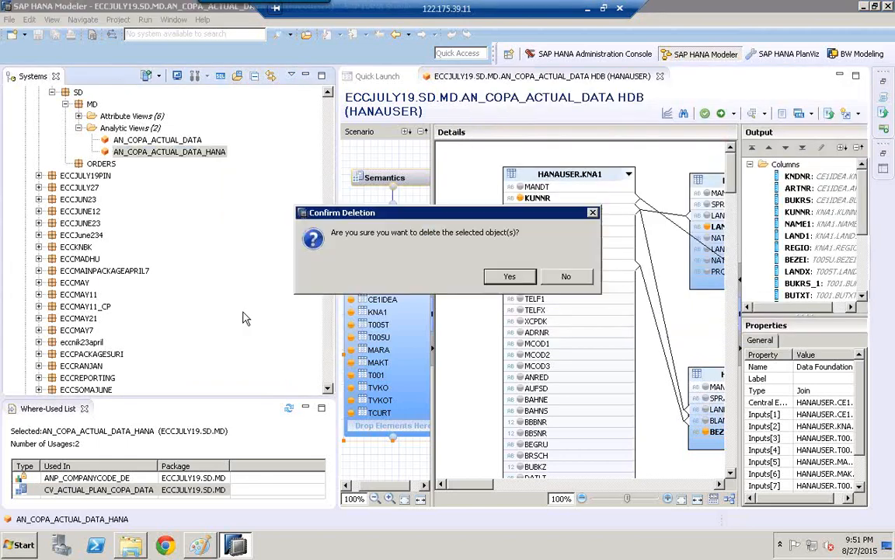
left_click(510, 279)
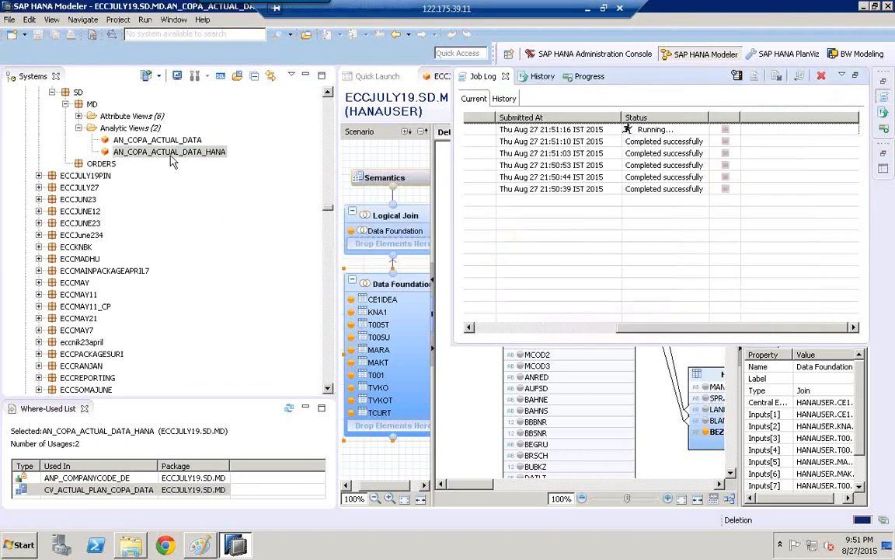
- Try to delete the analytic view AN_COPA_ACTUAL_DATA while its editor is open
double_click(152, 142)
right_click(152, 142)
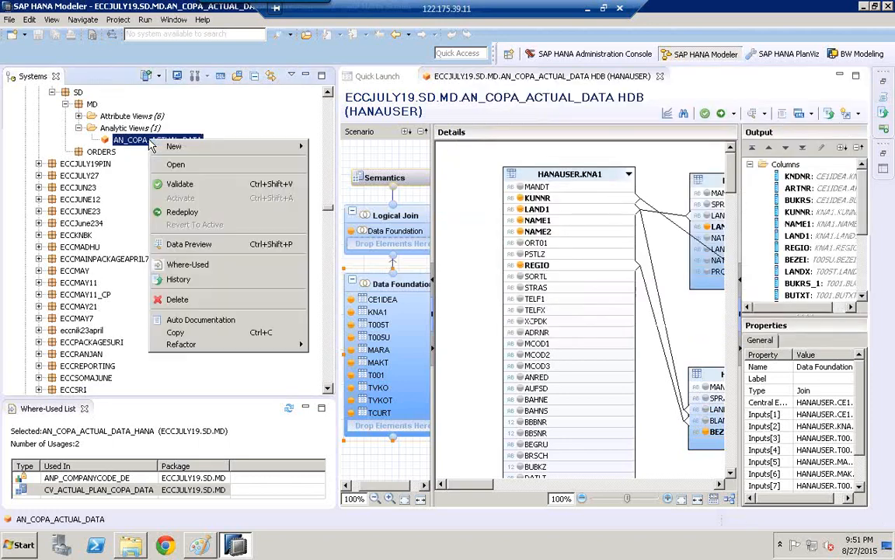
left_click(213, 302)
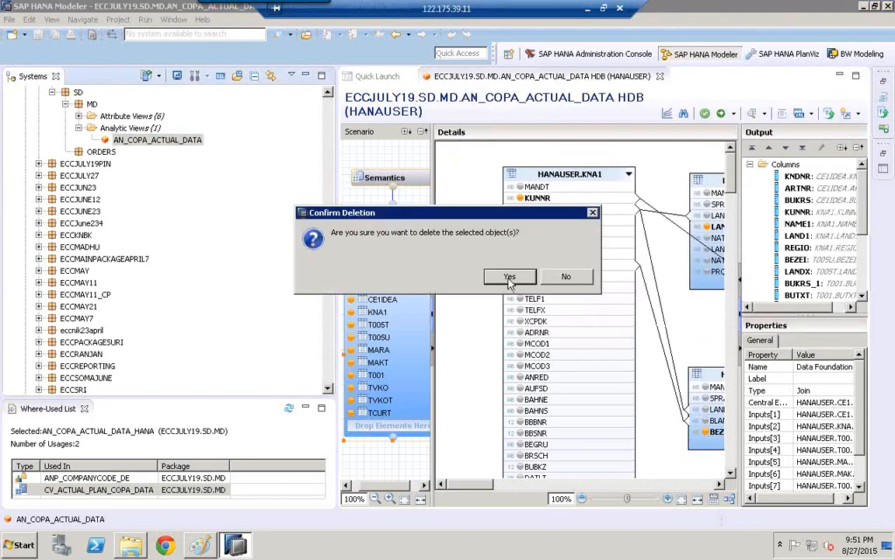
left_click(459, 248)
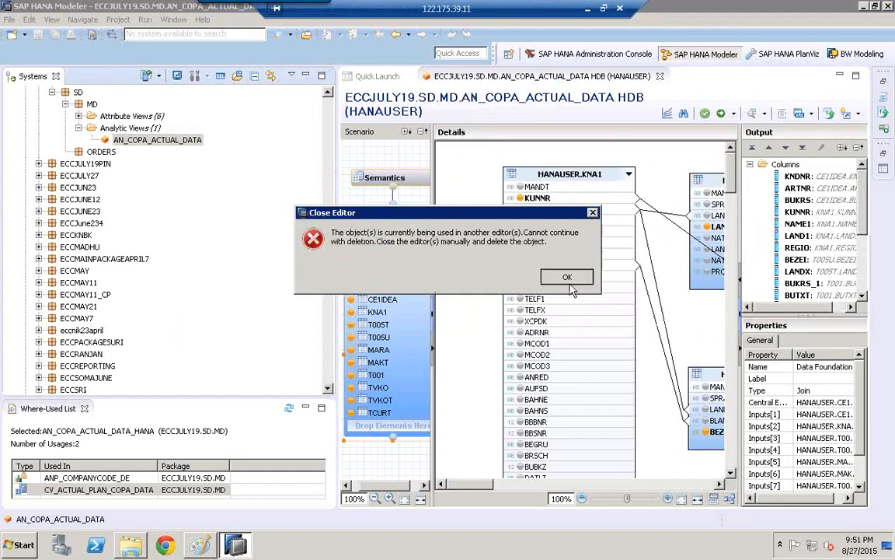
key("Return")
- Close the open editor of AN_COPA_ACTUAL_DATA and delete this analytic view, confirming the deletion
left_click(663, 82)
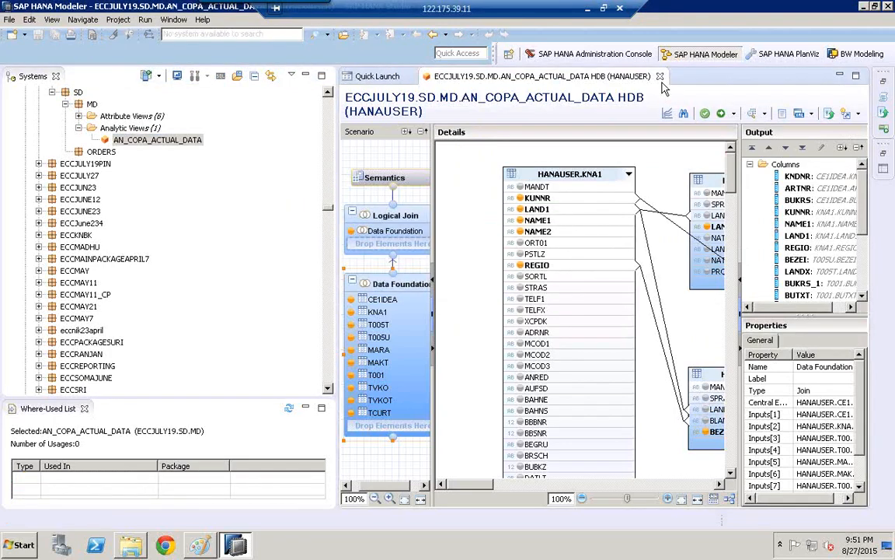
left_click(662, 79)
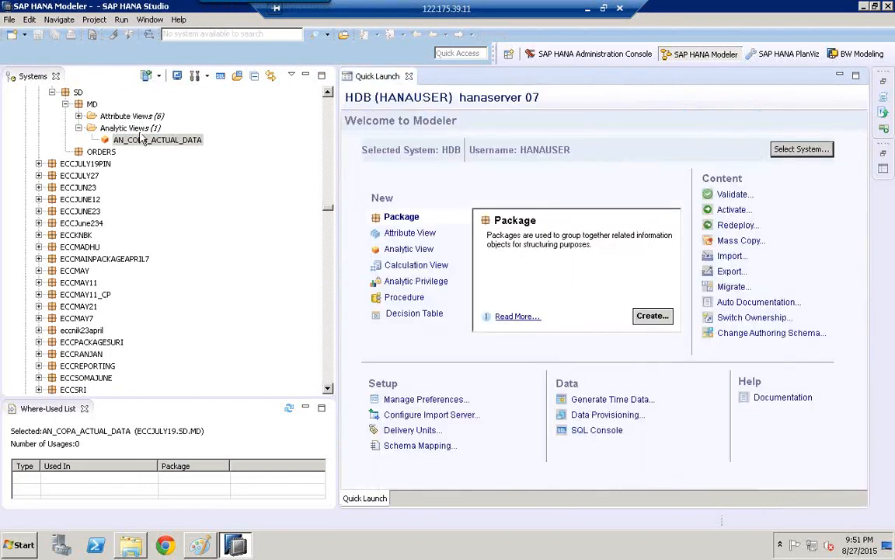
left_click(140, 141)
right_click(140, 141)
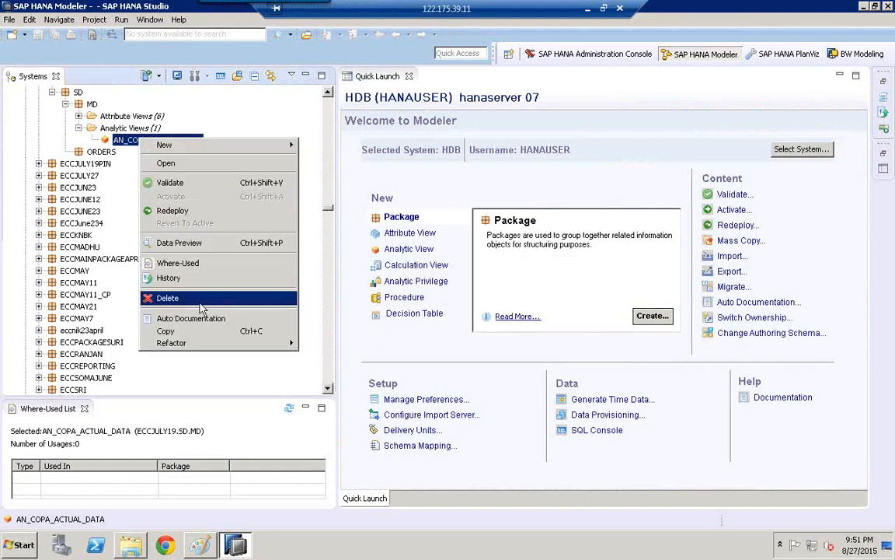
left_click(180, 274)
left_click(510, 278)
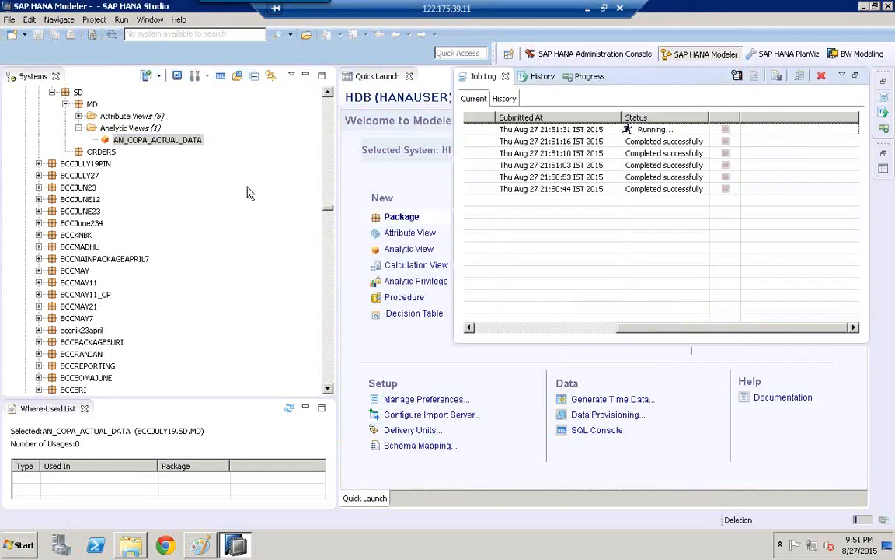
- Delete all six attribute views of the MD package, from AT_BILLTOPARTY to AT_TIME, and confirm the deletion
left_click(79, 117)
left_click(143, 130)
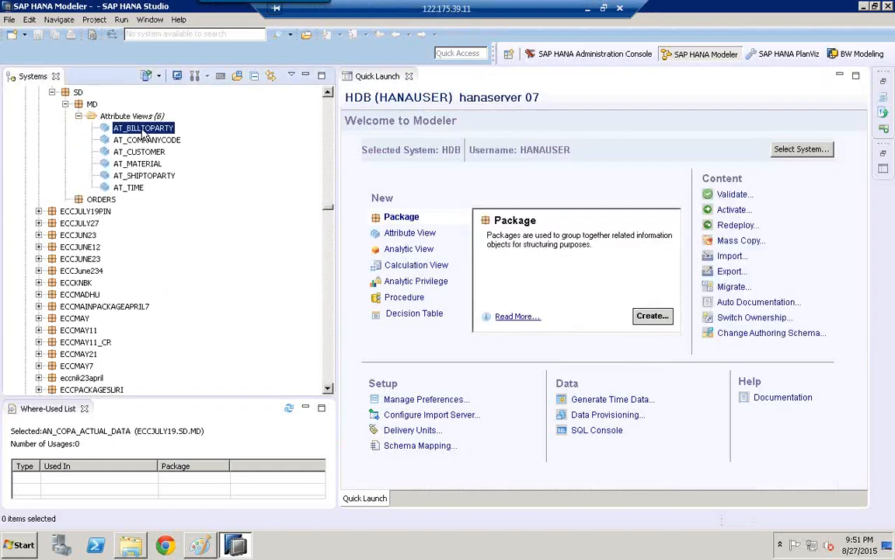
left_click(140, 188, "shift")
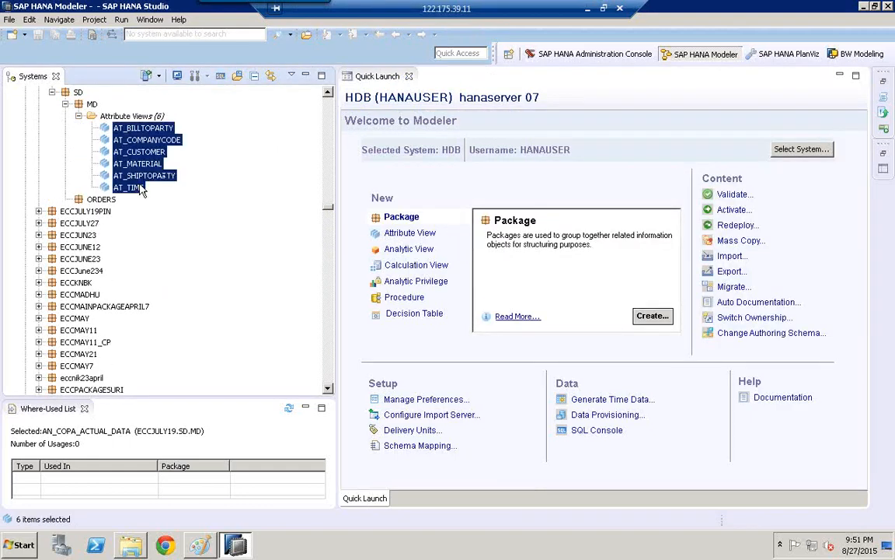
right_click(126, 166)
left_click(185, 314)
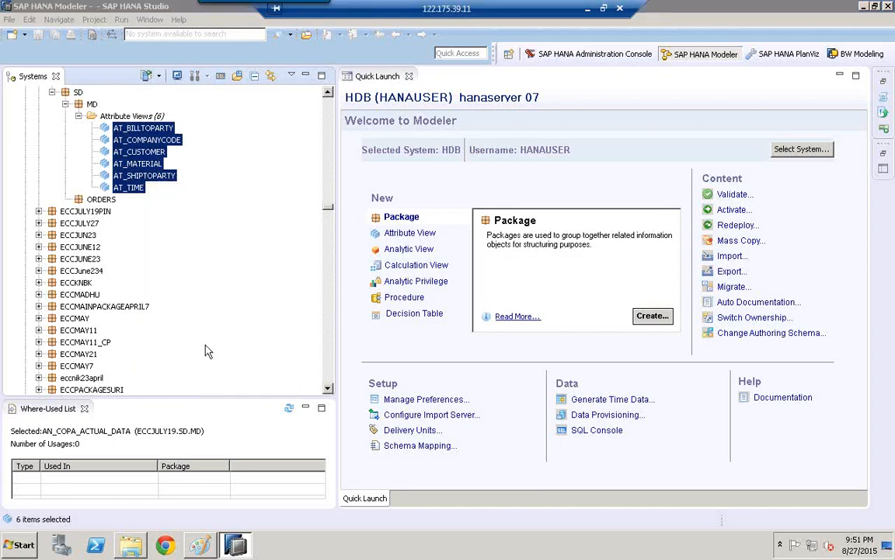
left_click(510, 277)
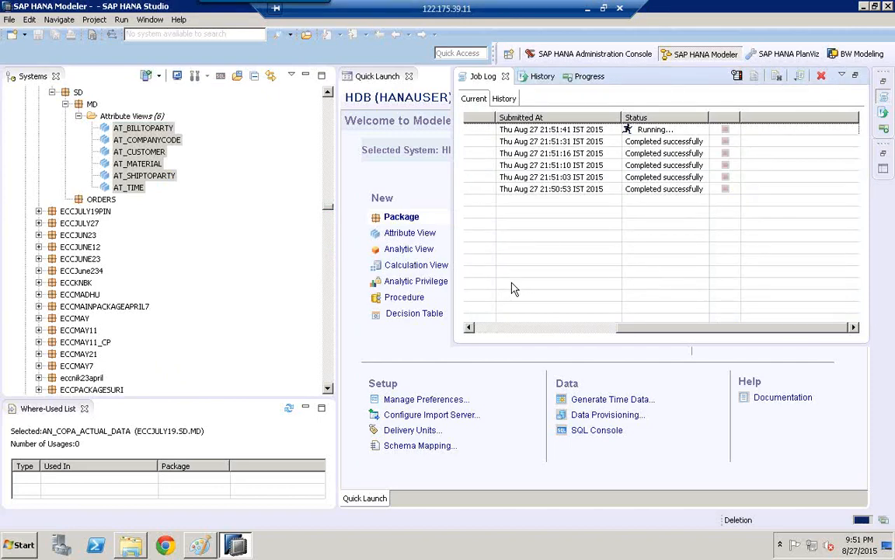
- Delete the ORDERS package under SD in ECCJULY19 and confirm the deletion
left_click(330, 93)
left_click(330, 93)
left_click(329, 93)
left_click(329, 93)
left_click(330, 93)
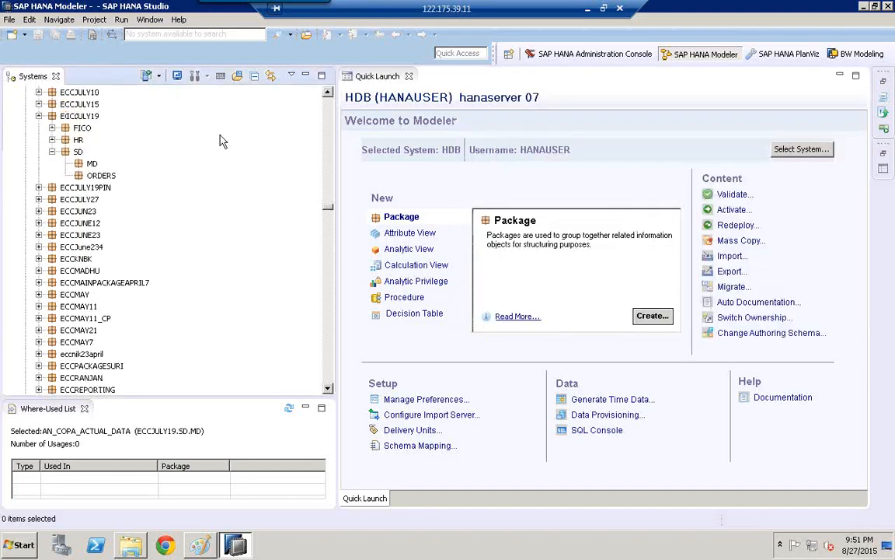
left_click(83, 176)
right_click(84, 177)
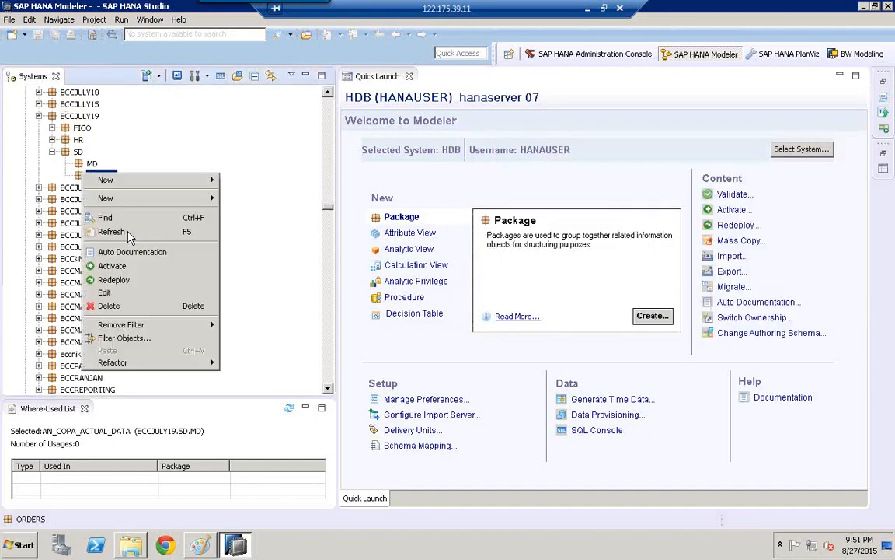
left_click(147, 306)
left_click(512, 276)
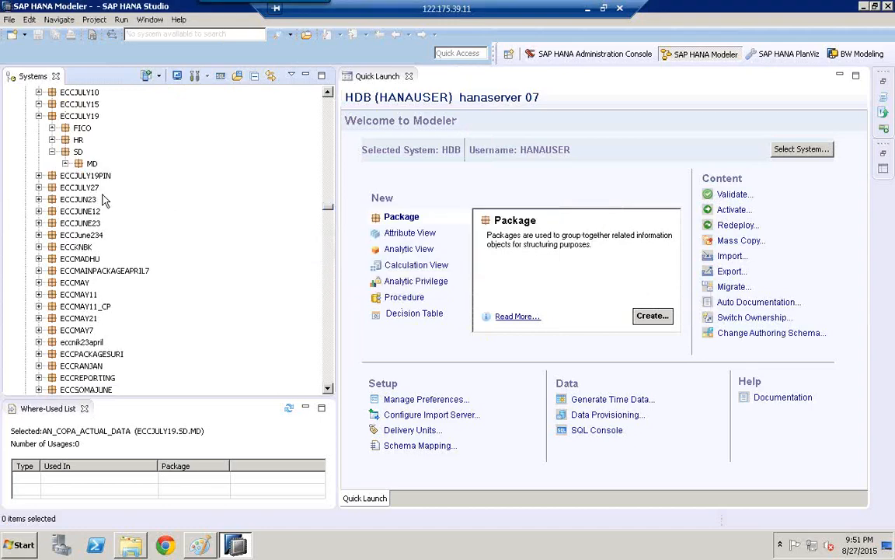
- Delete the MD package under SD in ECCJULY19 and confirm the deletion
left_click(91, 164)
right_click(94, 165)
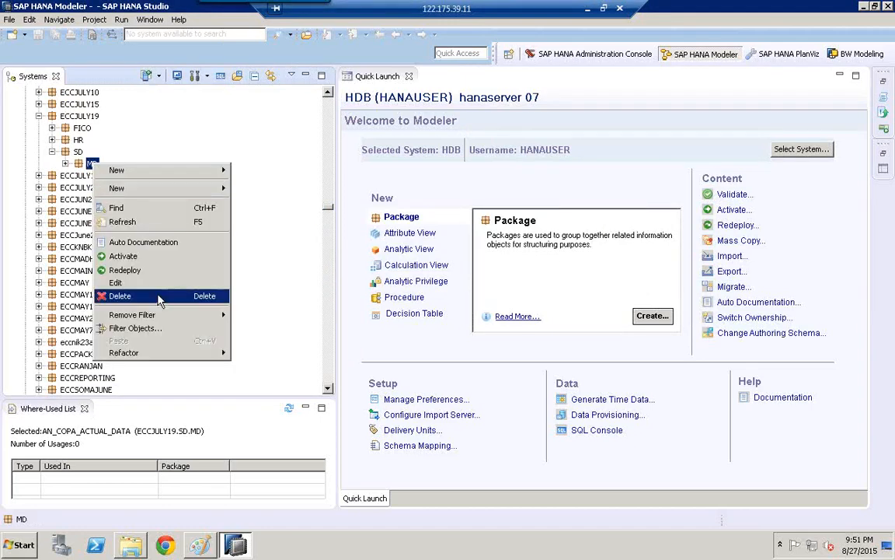
left_click(149, 296)
left_click(526, 278)
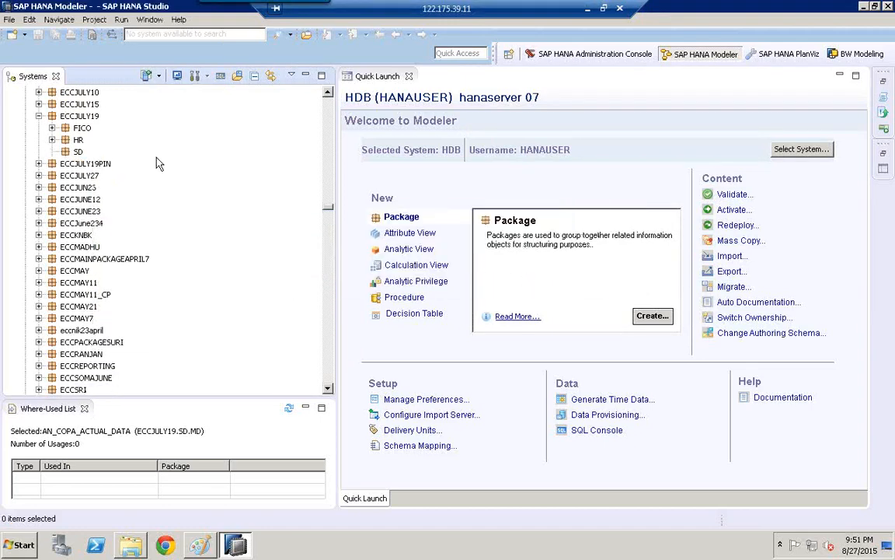
- Delete the emptied SD package of ECCJULY19, confirming the deletion
left_click(79, 152)
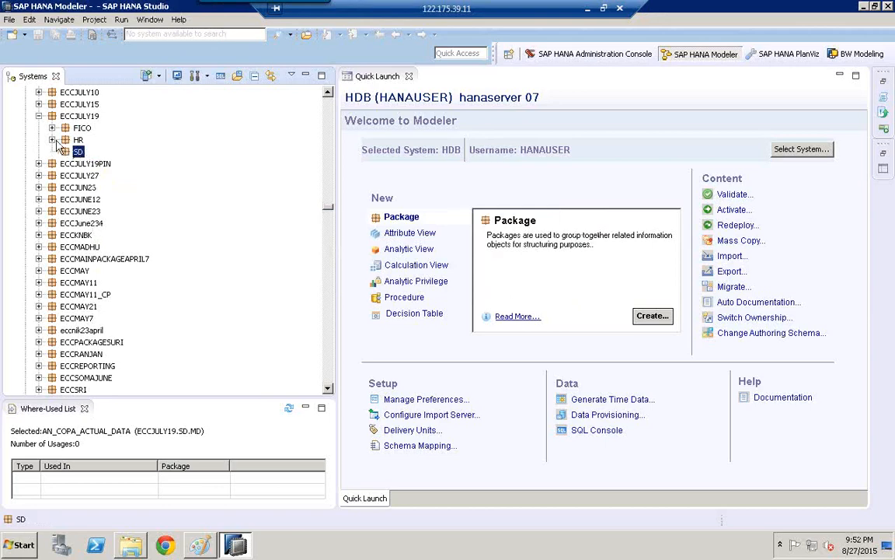
right_click(79, 152)
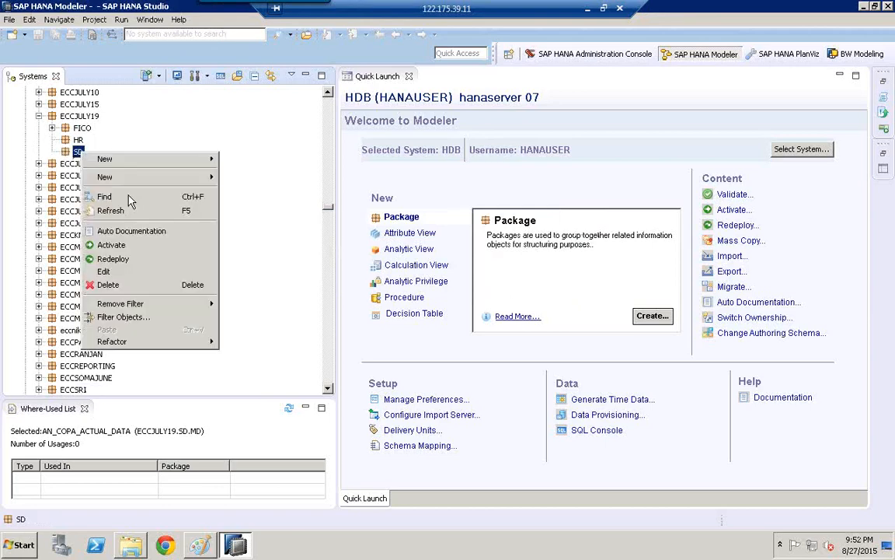
left_click(117, 282)
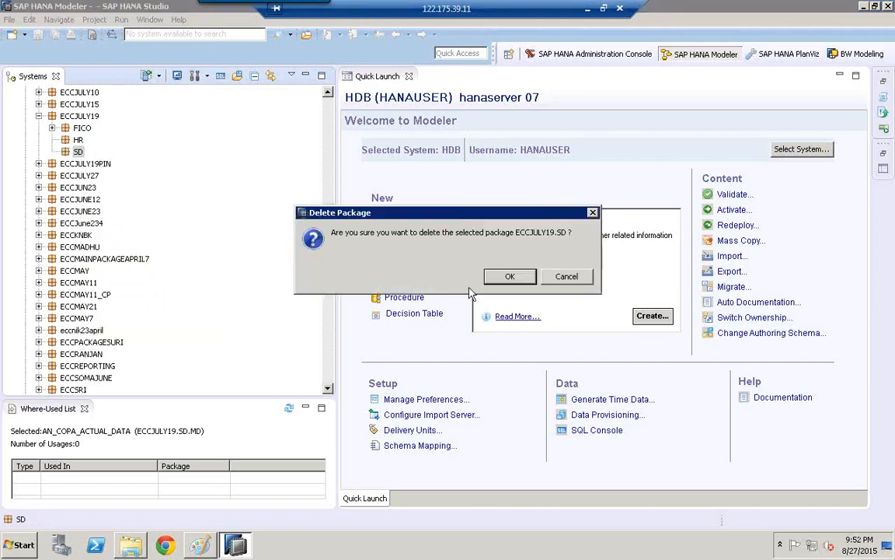
left_click(510, 276)
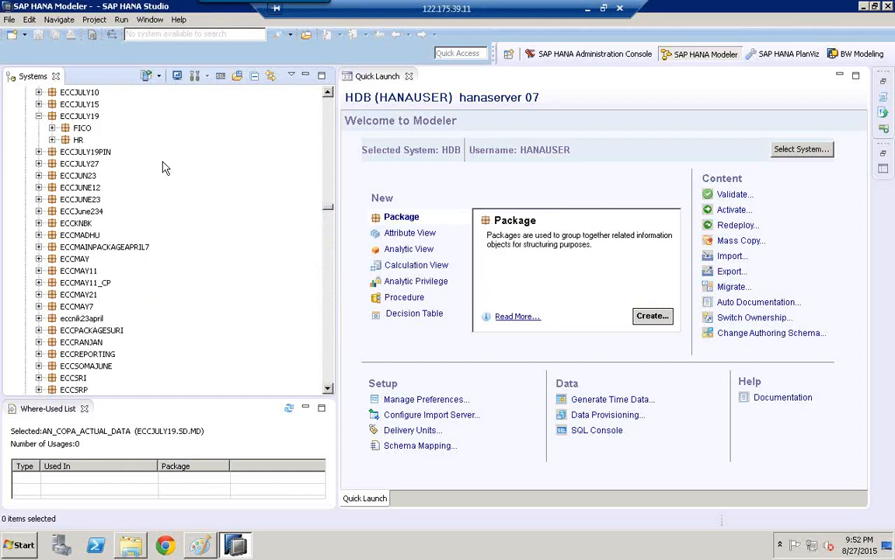
- Delete the HR package of ECCJULY19 and confirm the deletion
left_click(78, 140)
right_click(79, 140)
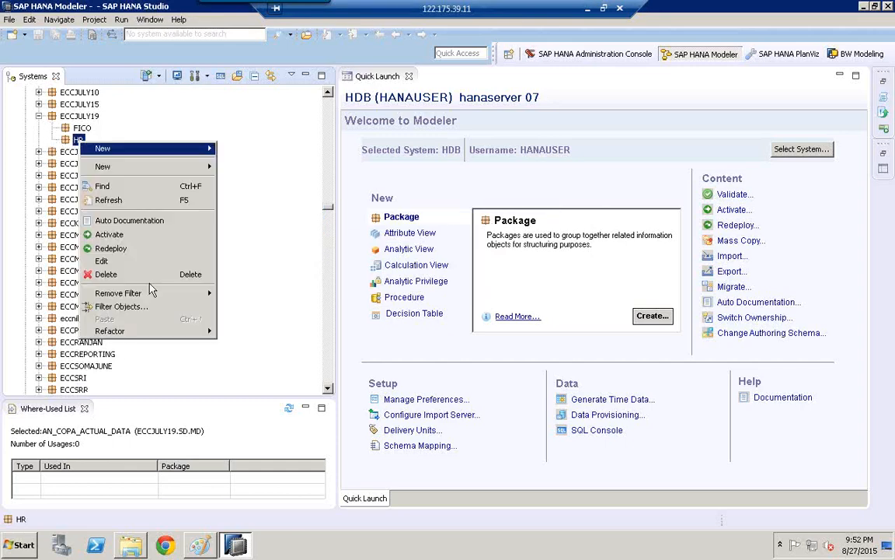
left_click(106, 275)
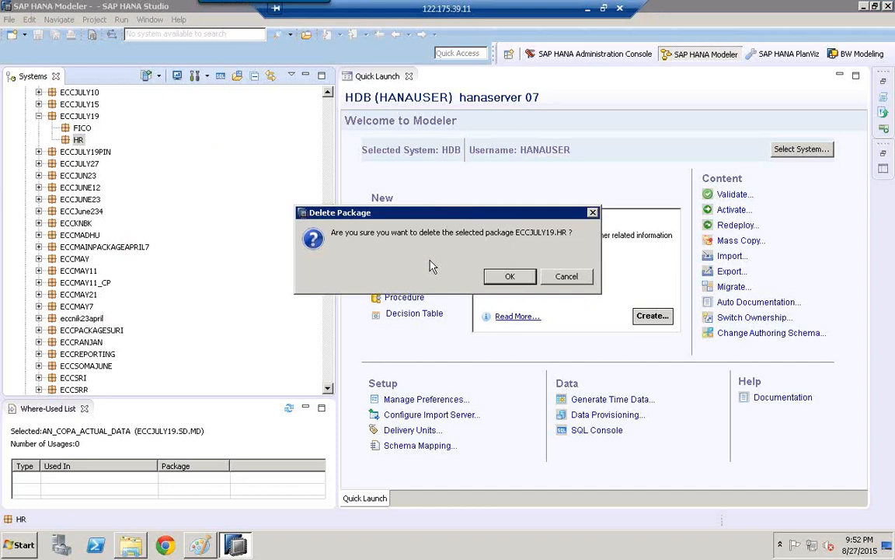
left_click(501, 276)
- Delete the FICO package, the last subpackage of ECCJULY19, and confirm the deletion
left_click(83, 128)
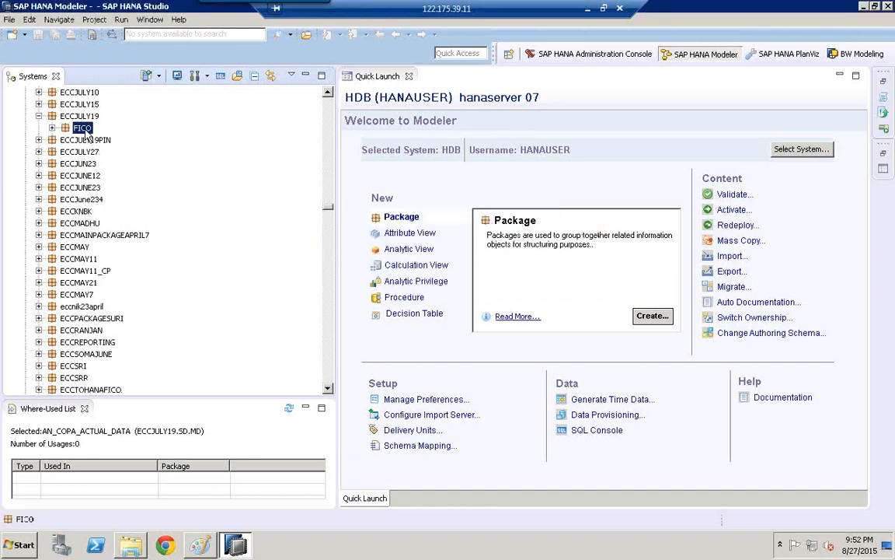
right_click(82, 128)
left_click(154, 266)
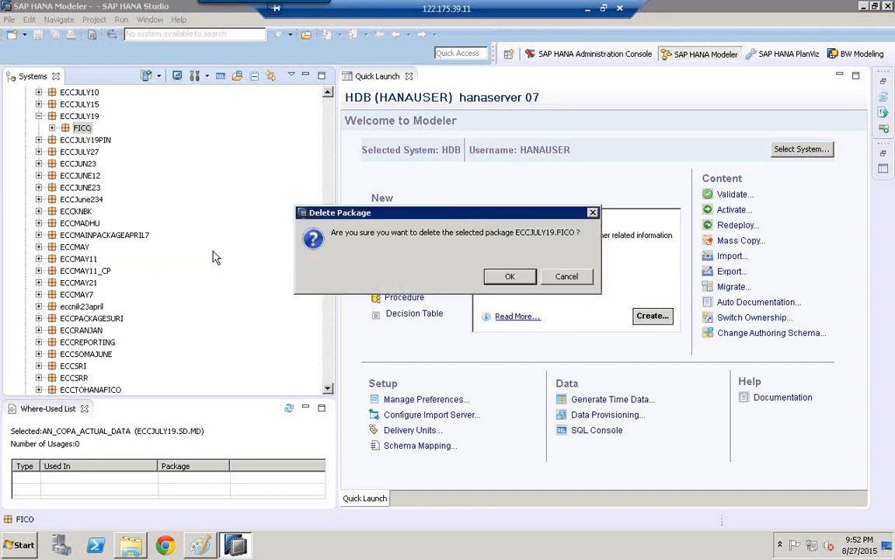
left_click(506, 276)
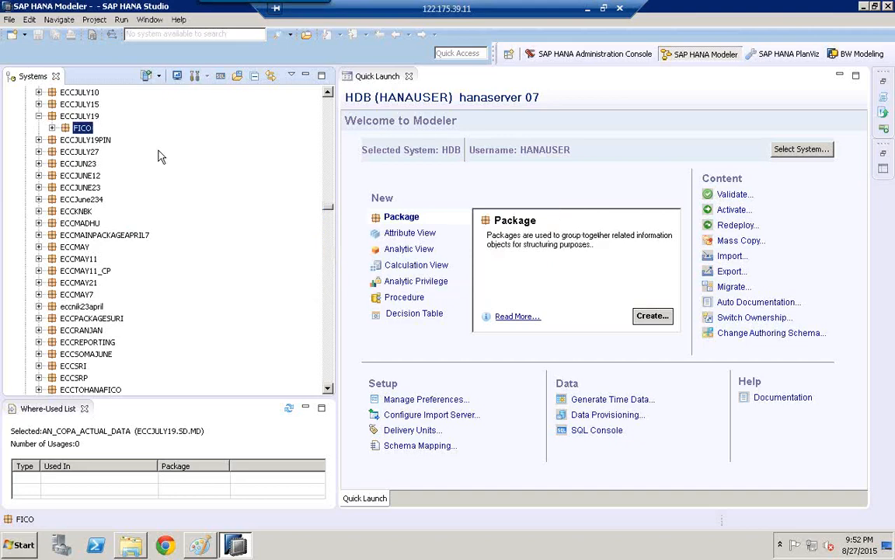
- Delete the root package ECCJULY19 itself and confirm the deletion
left_click(82, 117)
right_click(83, 117)
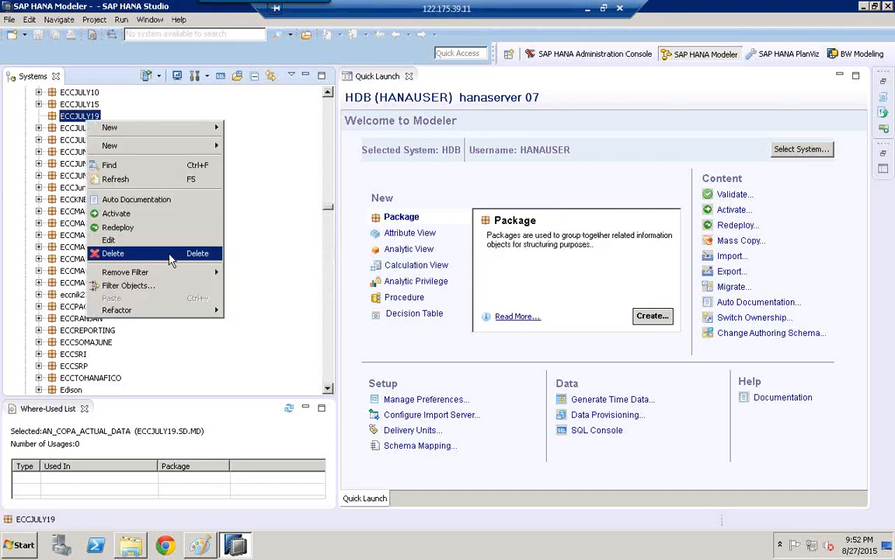
left_click(169, 254)
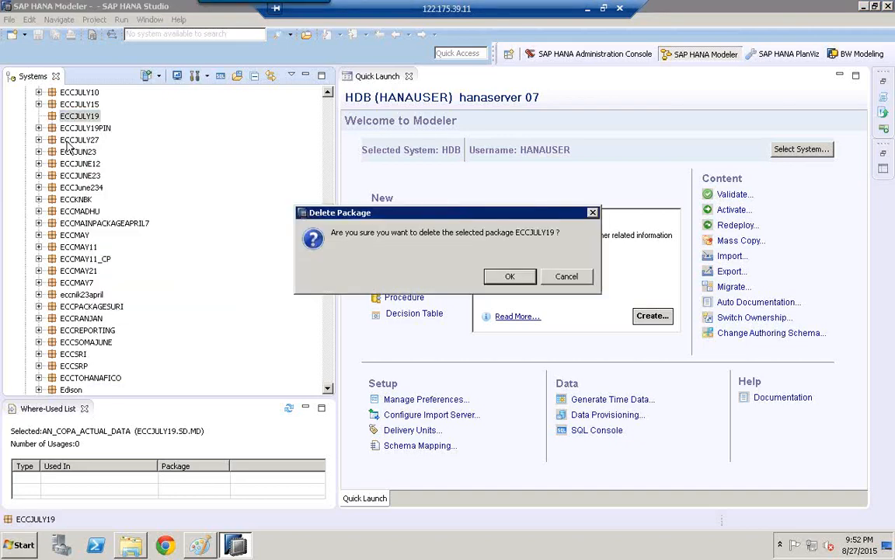
left_click(502, 278)
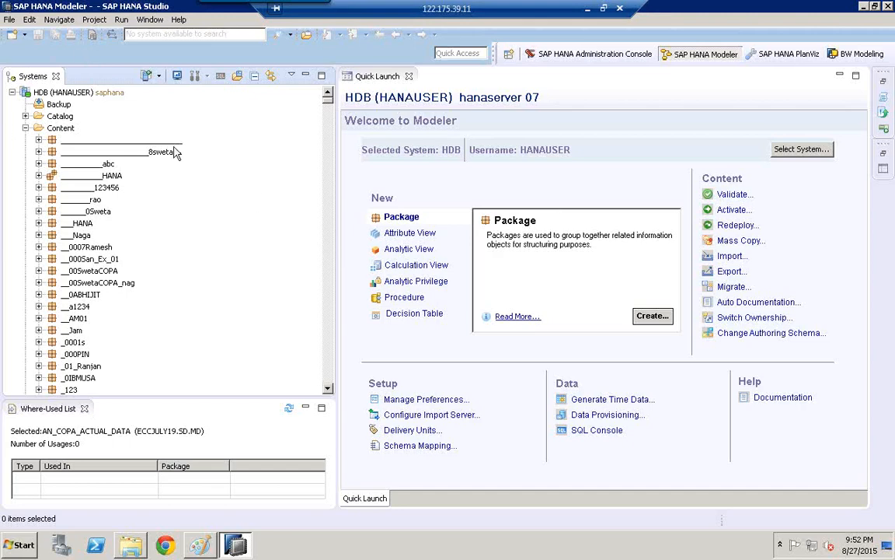
- Start an import of SAP HANA Content through Delivery Unit, with HDB as the target system
left_click(11, 20)
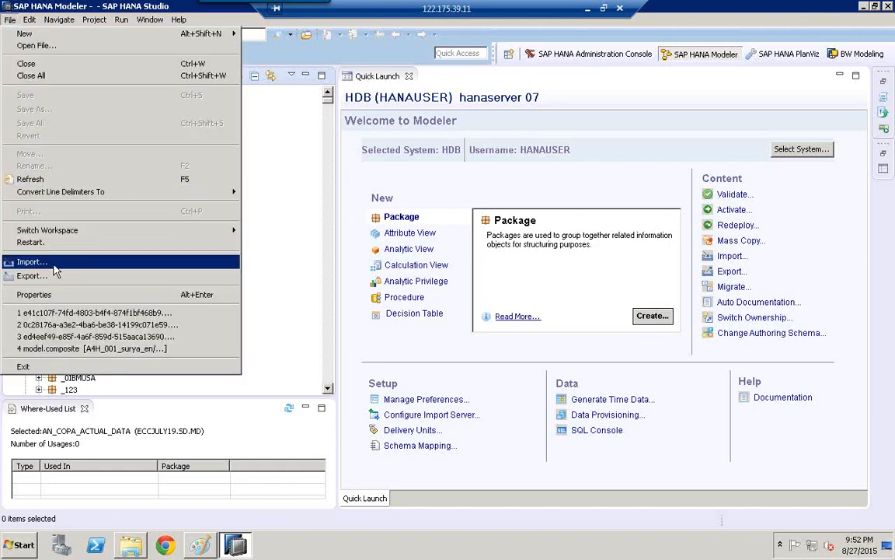
left_click(31, 262)
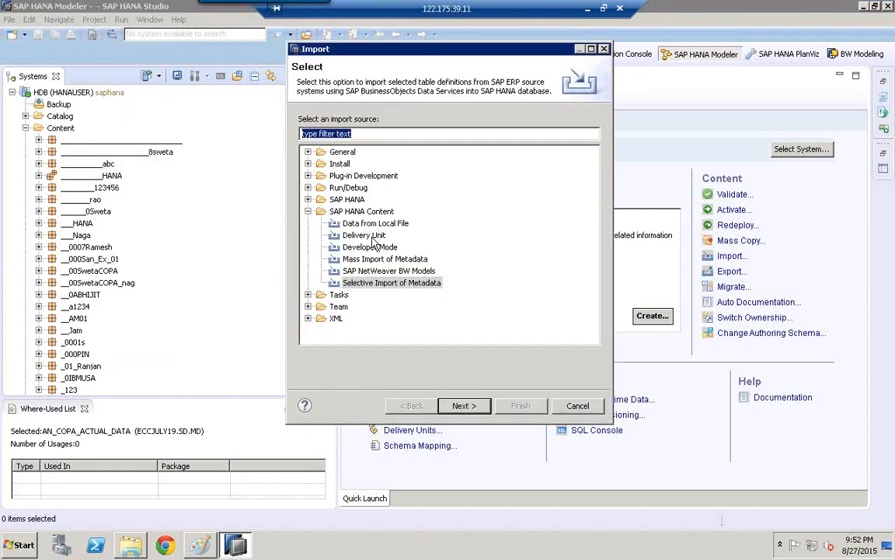
left_click(366, 235)
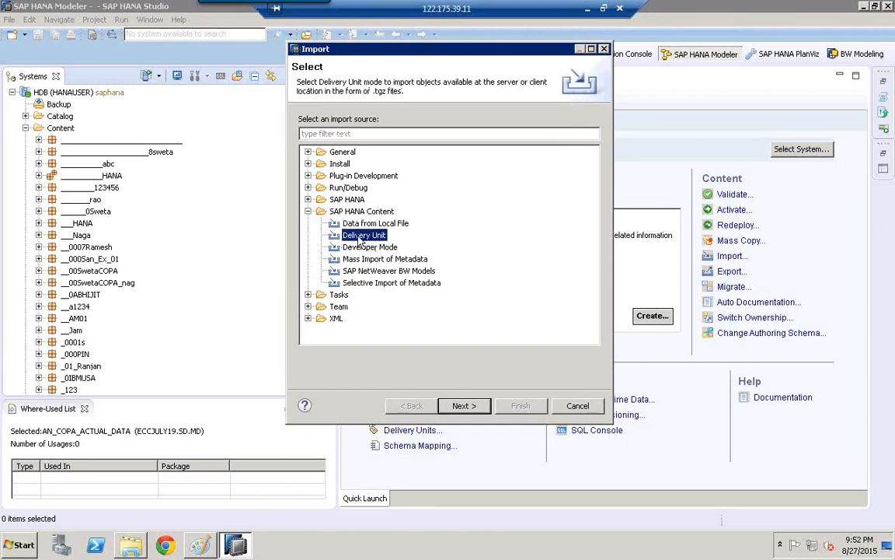
left_click(464, 407)
left_click(350, 151)
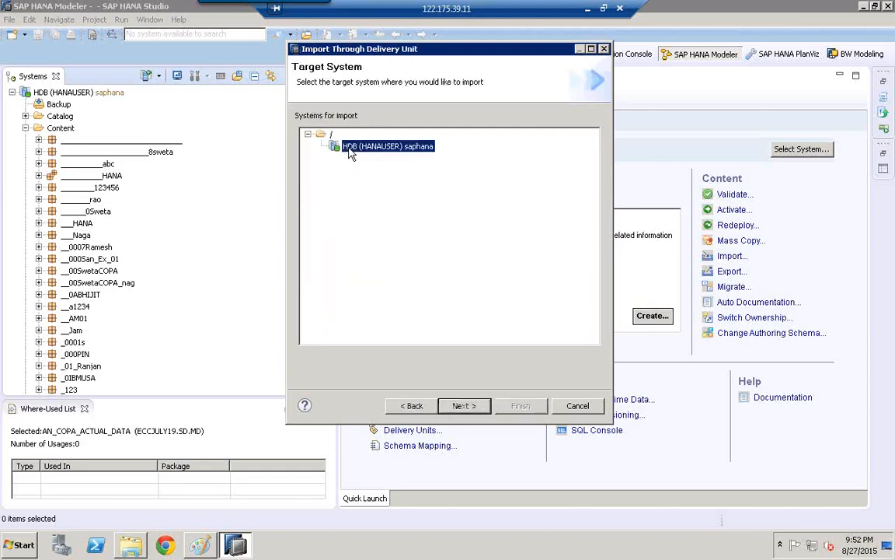
left_click(470, 408)
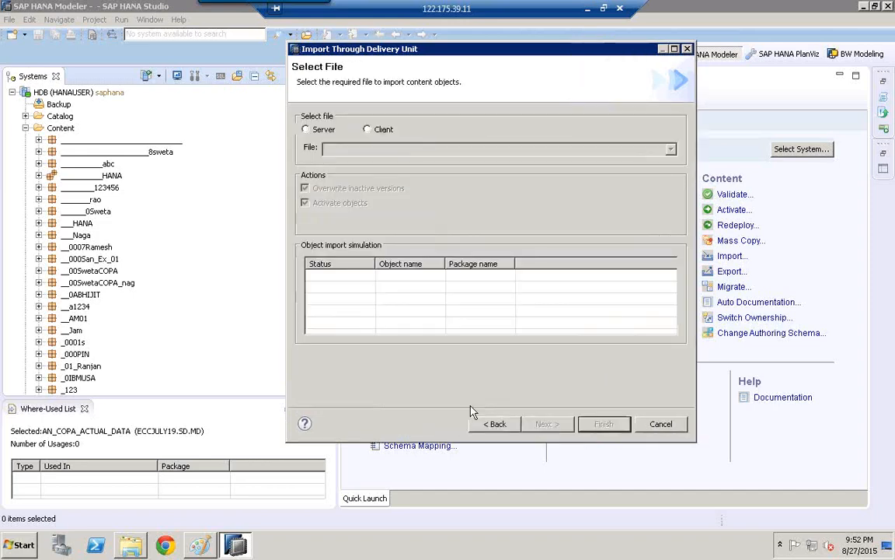
left_click(307, 130)
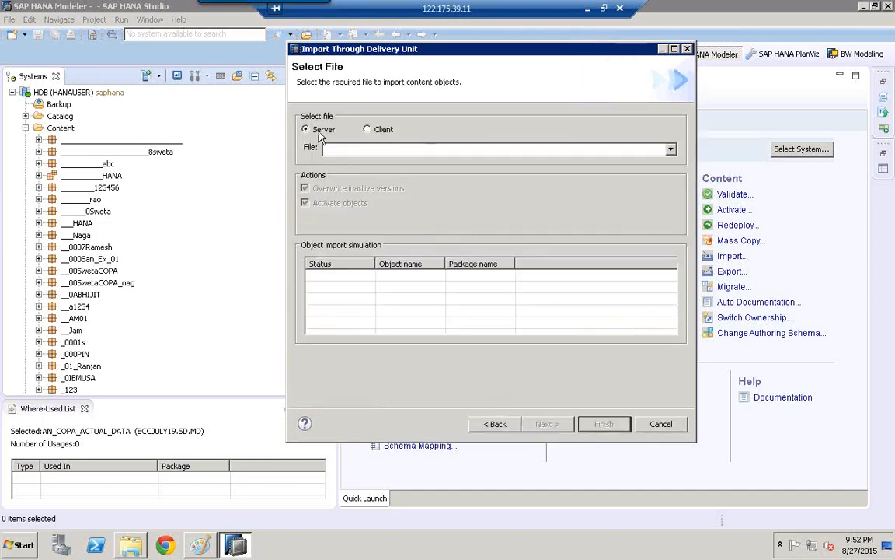
left_click(670, 150)
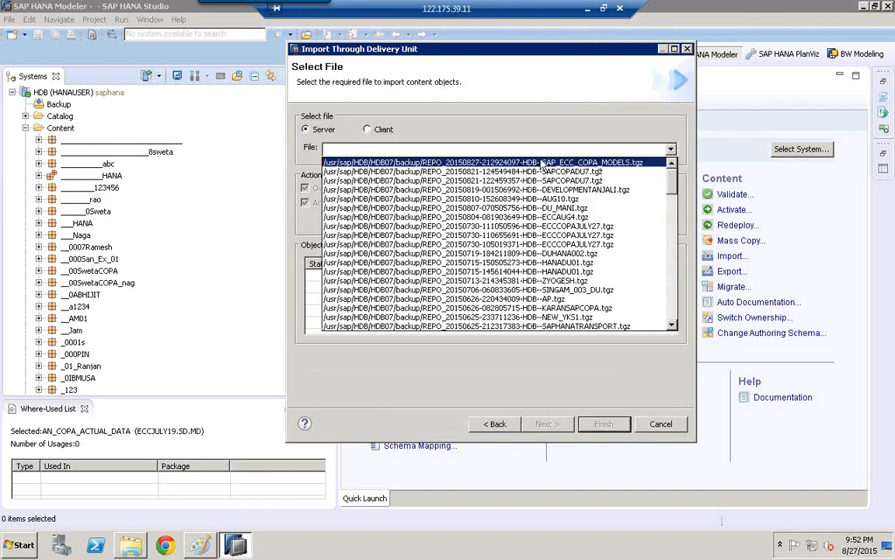
left_click(629, 165)
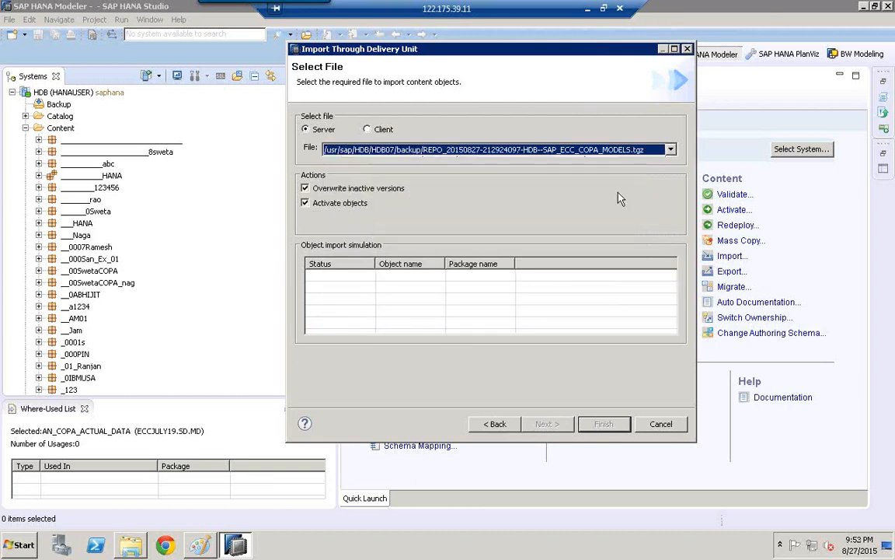
left_click(673, 151)
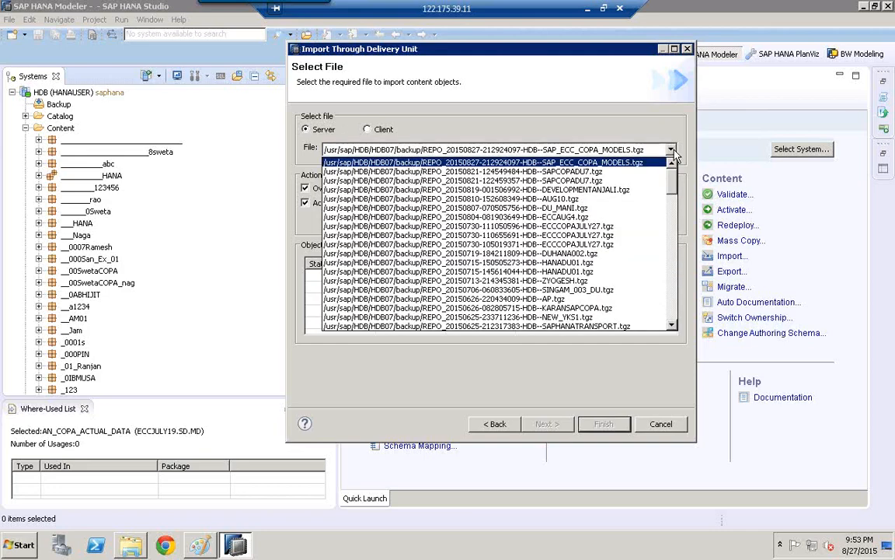
left_click(574, 164)
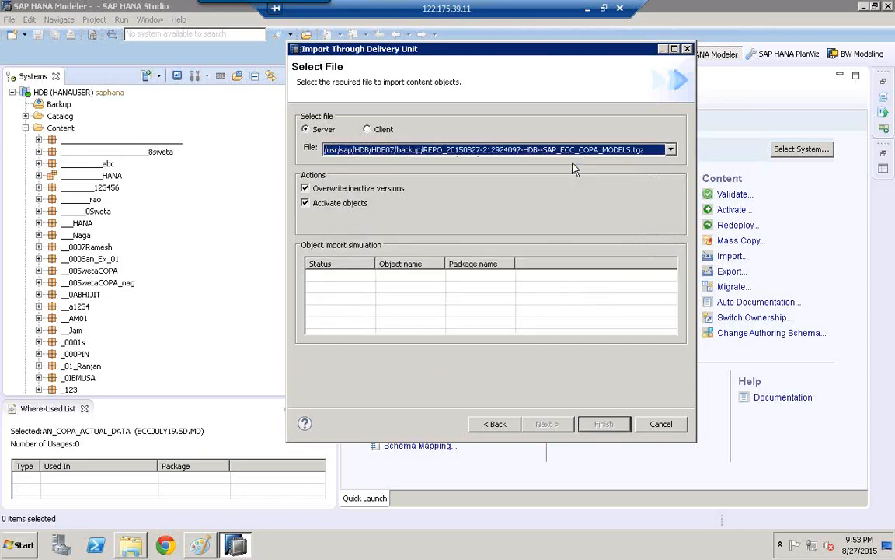
- Switch the file source to Client and back to Server, and reselect the SAP_ECC_COPA_MODELS.tgz file
left_click(367, 129)
left_click(318, 131)
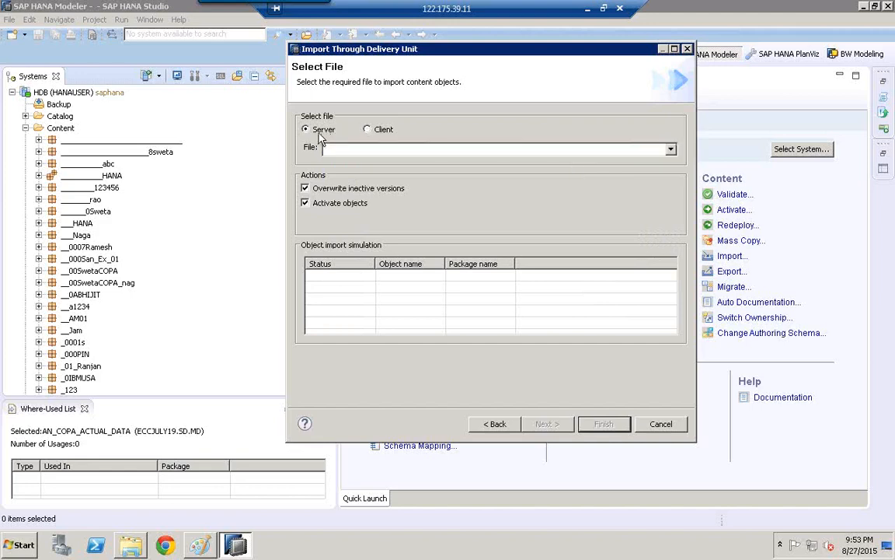
left_click(671, 149)
left_click(555, 163)
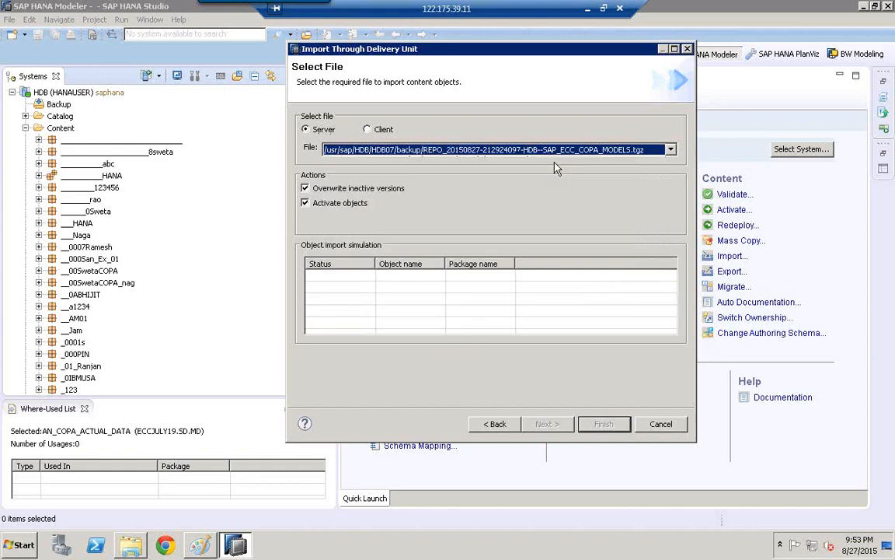
left_click(671, 148)
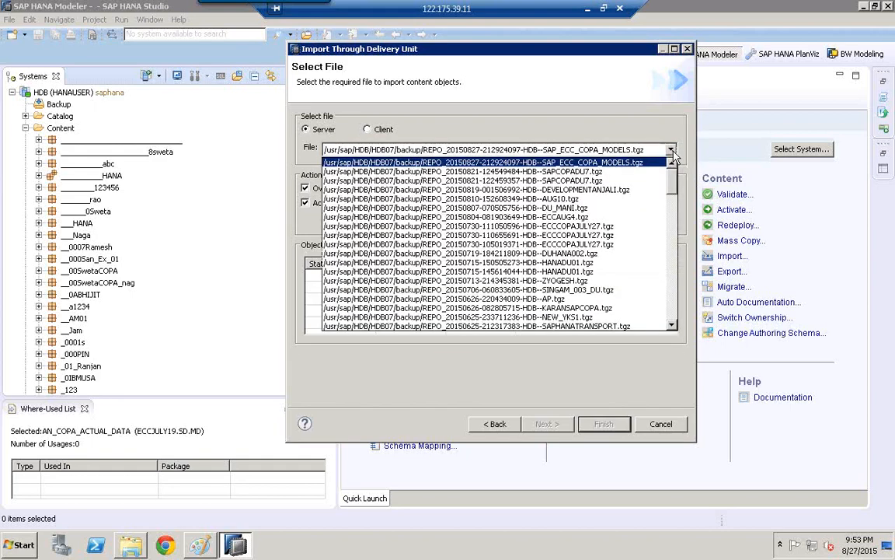
left_click(622, 172)
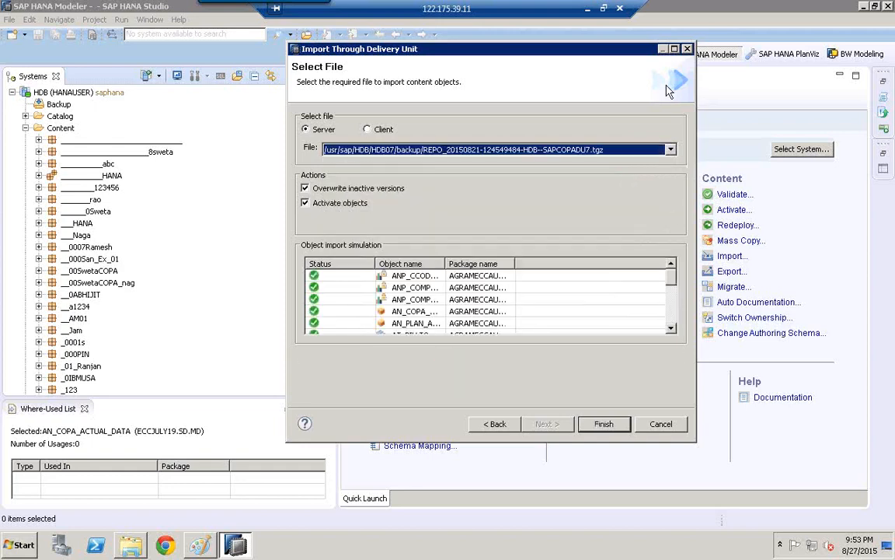
left_click(675, 48)
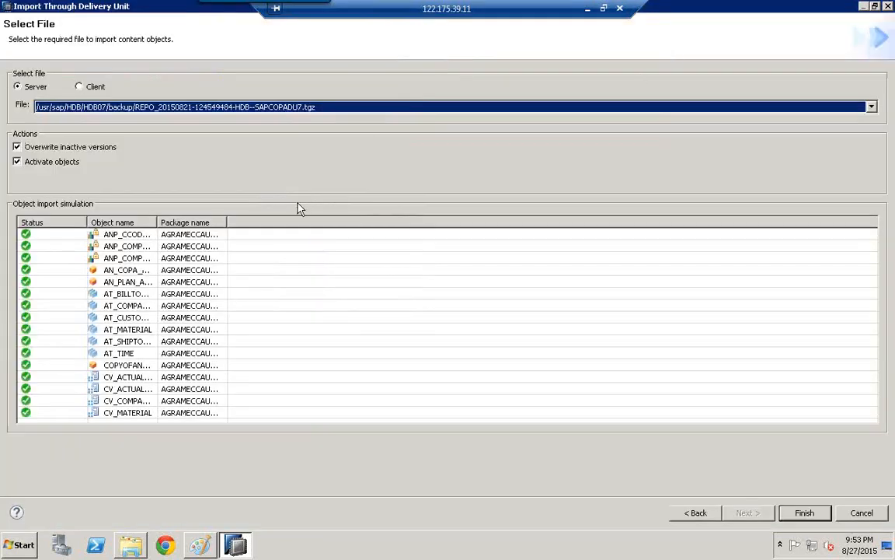
- Choose the SAP_ECC_COPA_MODELS.tgz server file again in the maximized import window and cancel the import
left_click(388, 108)
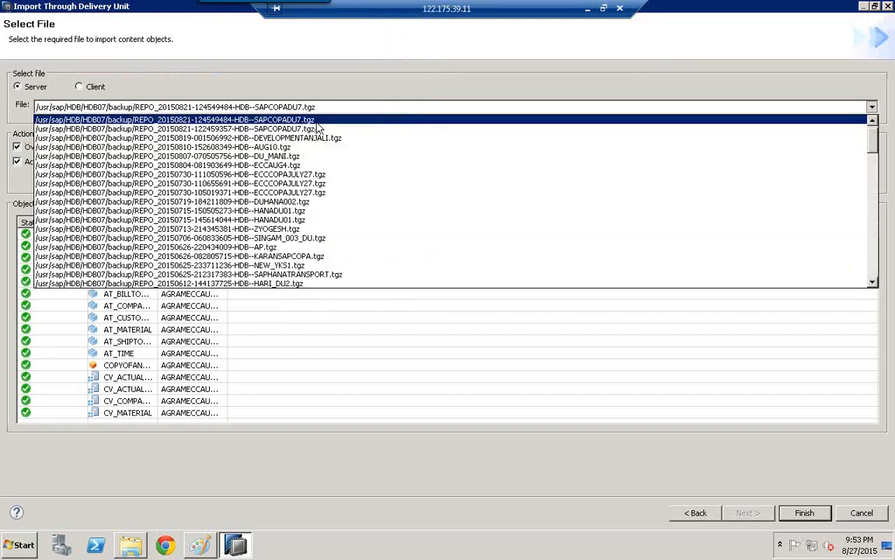
scroll(431, 165, "up", 1)
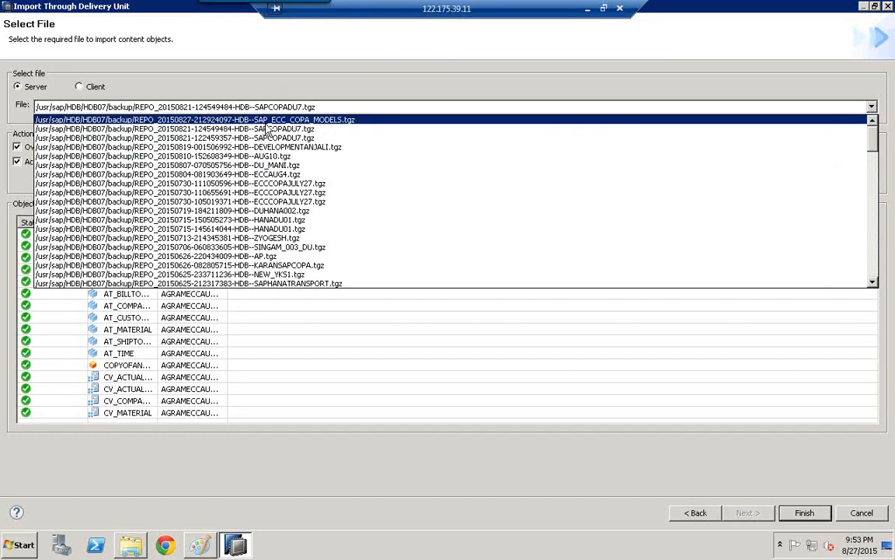
left_click(265, 121)
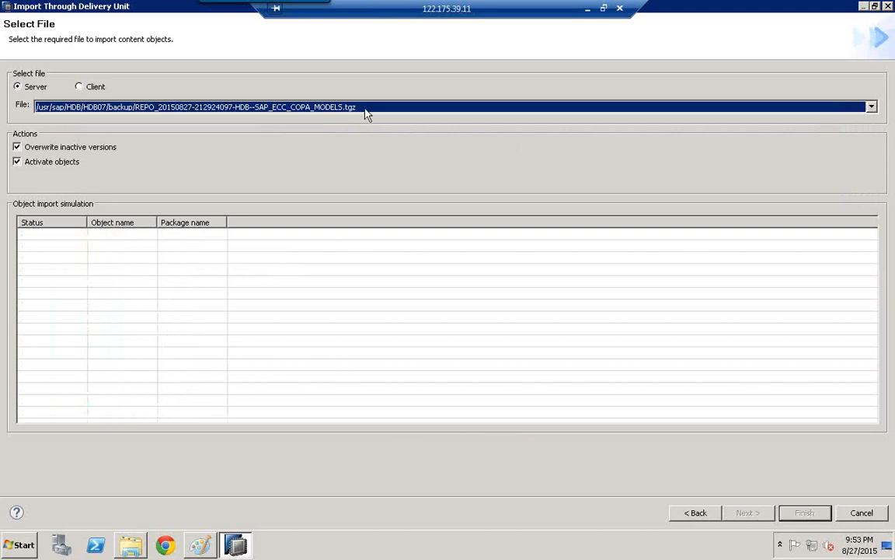
left_click(869, 512)
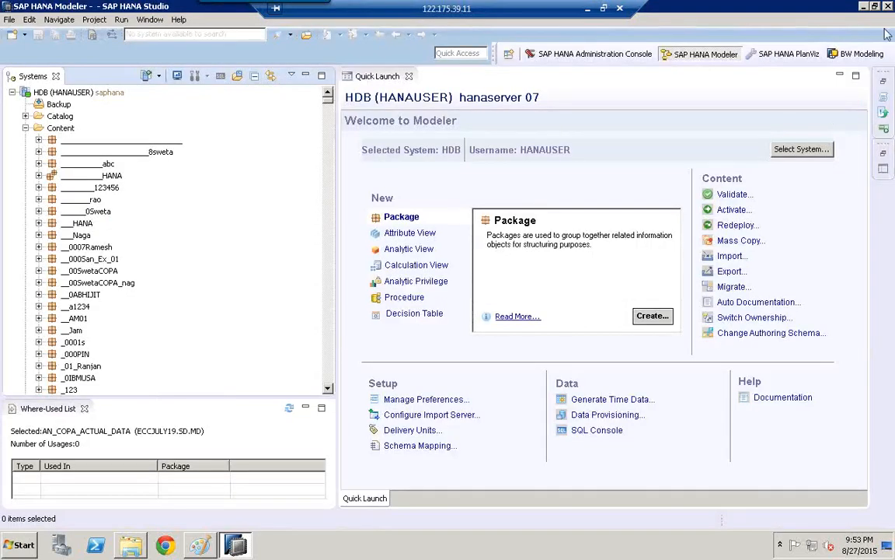
- Restore the minimized Job Log, enlarge it to show all its columns and switch it to the job history
left_click(883, 80)
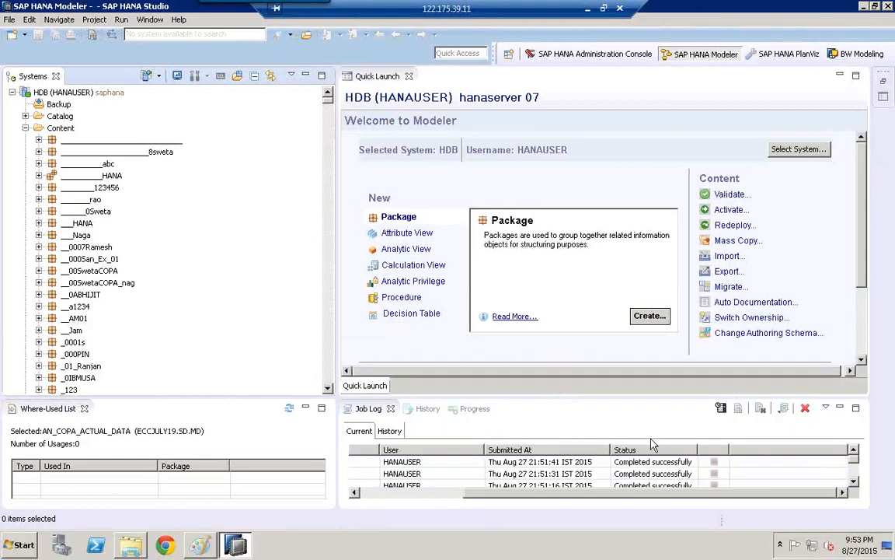
left_click_drag(584, 398, 591, 187)
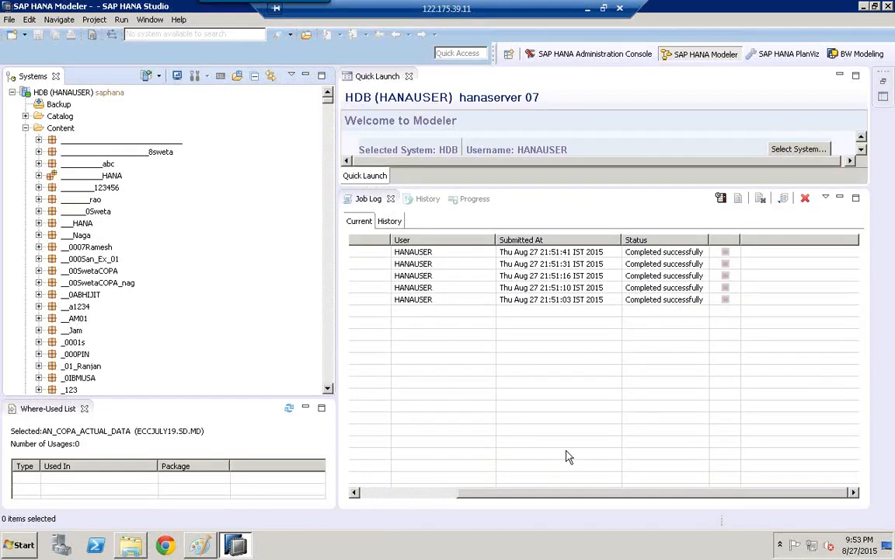
left_click(529, 490)
left_click_drag(509, 499, 402, 504)
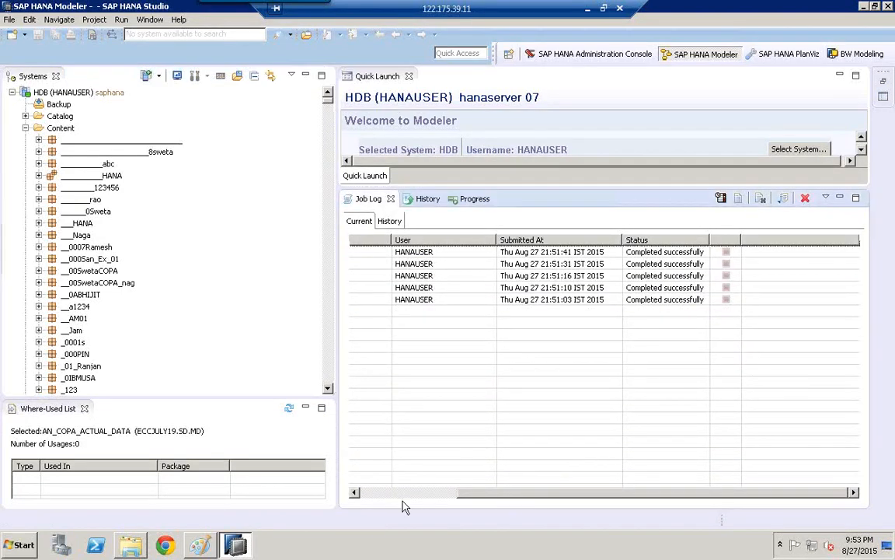
left_click(390, 221)
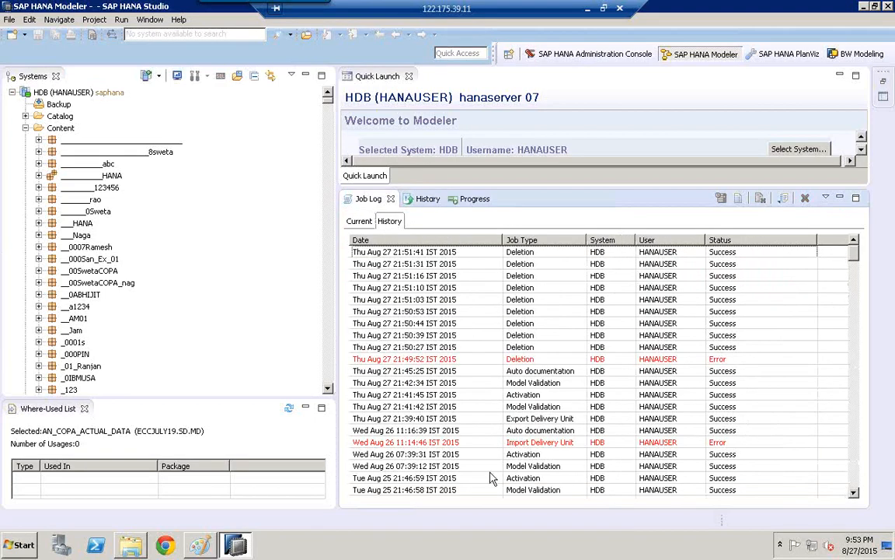
- Check the system clock and examine the August 27 deletion, documentation, validation and activation entries in the job history
left_click(377, 256)
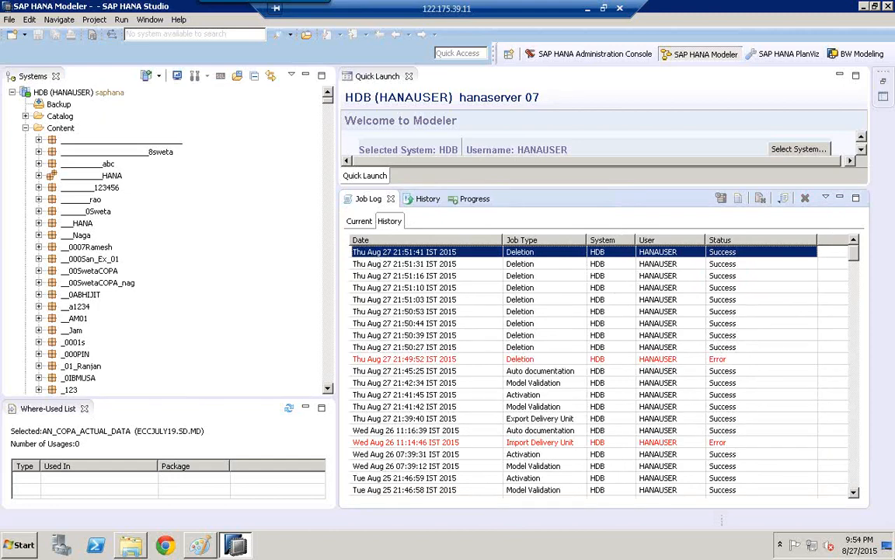
left_click(860, 545)
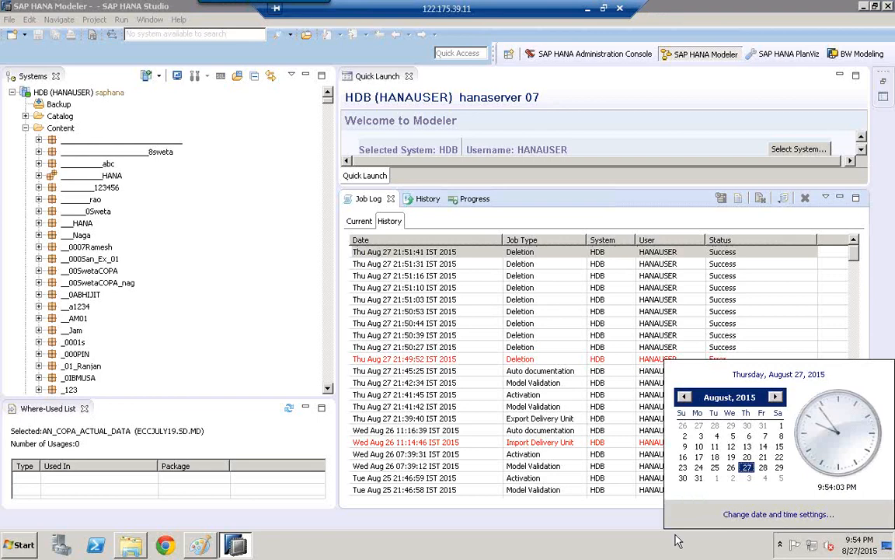
left_click(463, 359)
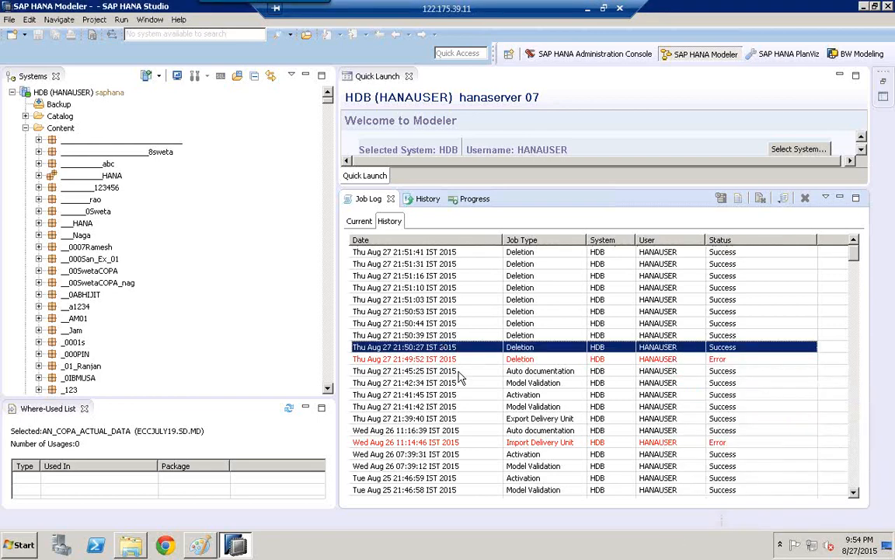
left_click(459, 373)
left_click(459, 383)
left_click(458, 394)
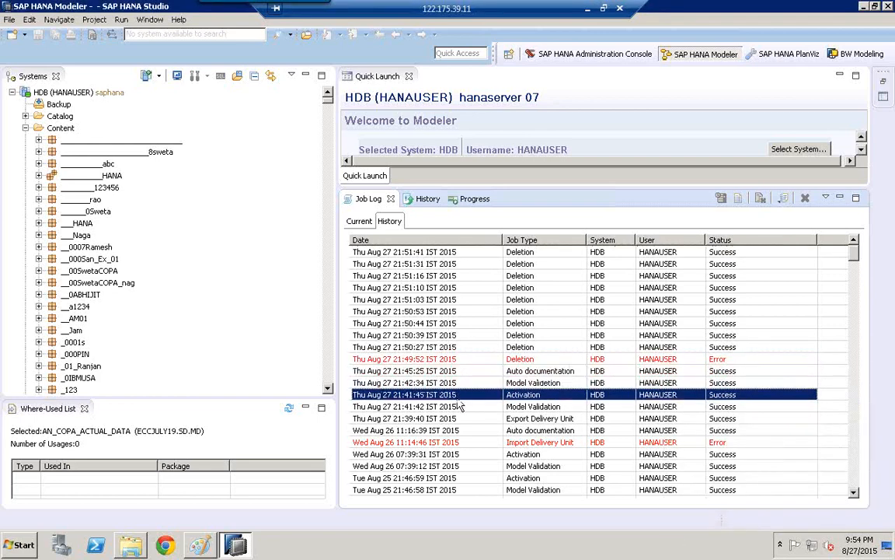
- Open the Export Delivery Unit job details from August 27 21:39:40, enlarge the report and highlight the timestamp in the export file path
left_click(459, 419)
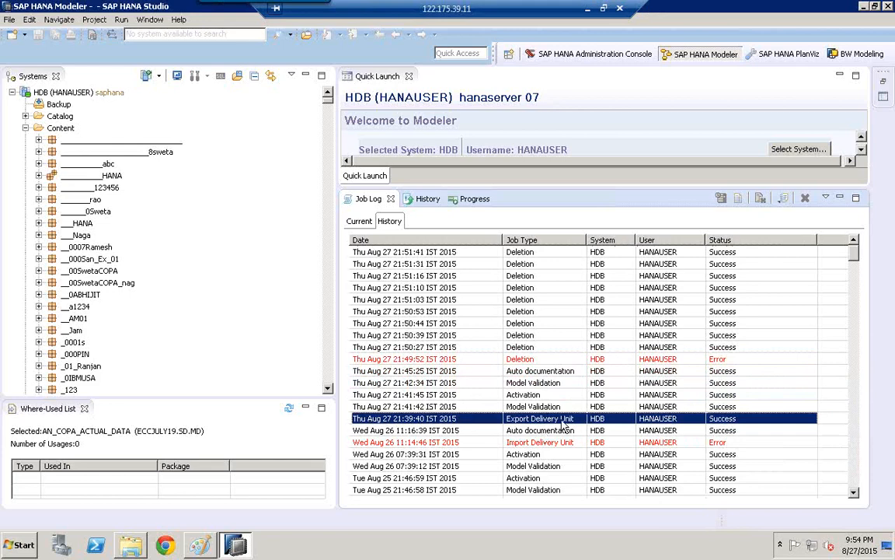
double_click(565, 423)
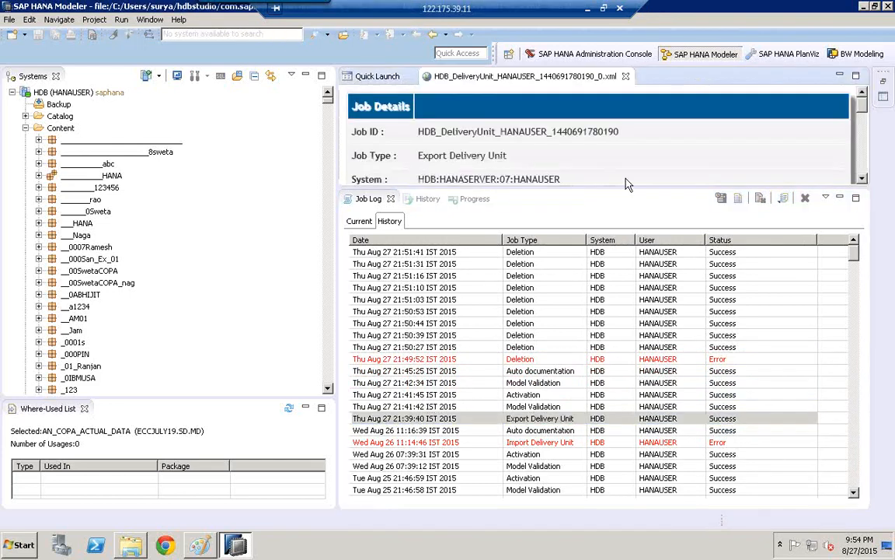
left_click_drag(631, 185, 624, 465)
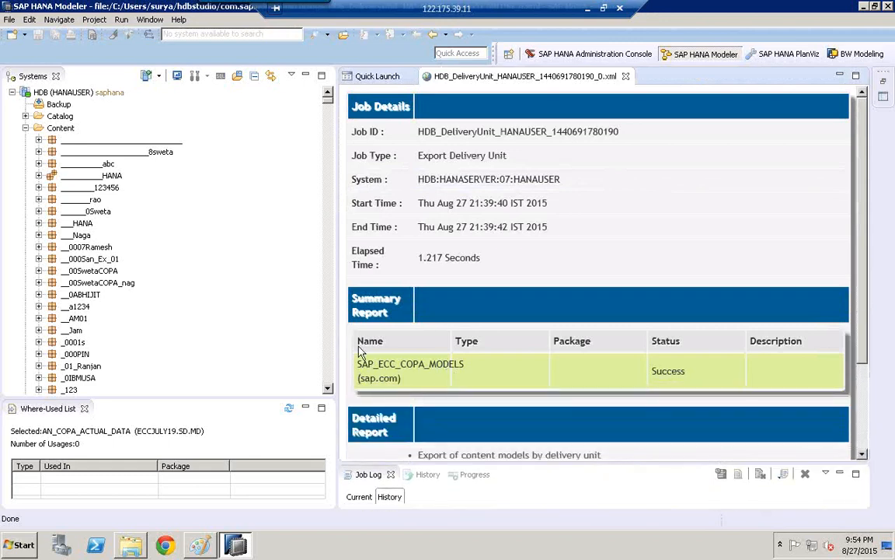
left_click_drag(336, 339, 193, 300)
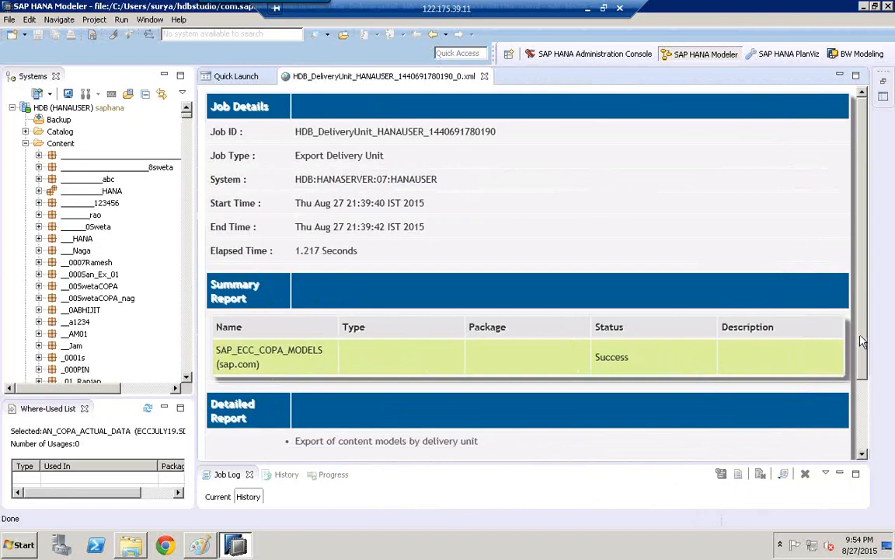
left_click_drag(861, 381, 862, 450)
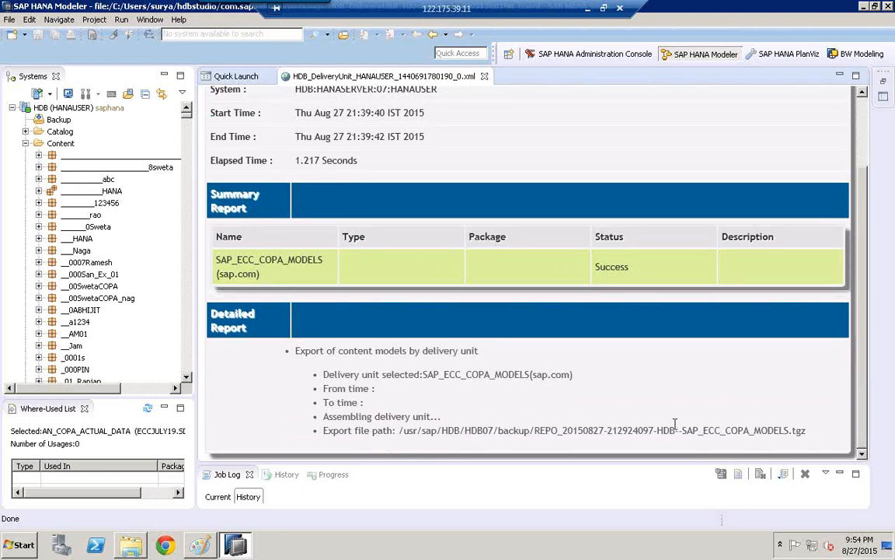
left_click_drag(564, 430, 634, 427)
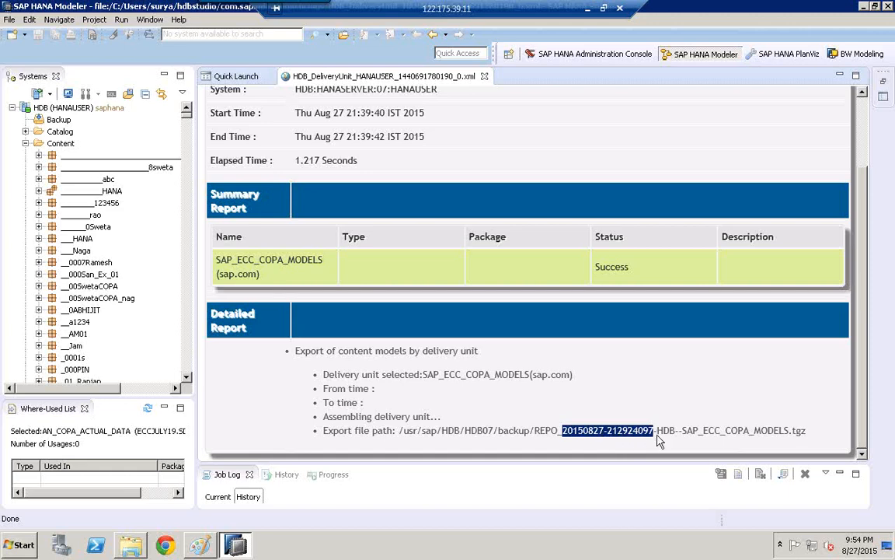
- Return to the start of the export report and begin a delivery unit export from the HDB (HANAUSER) system
left_click(509, 434)
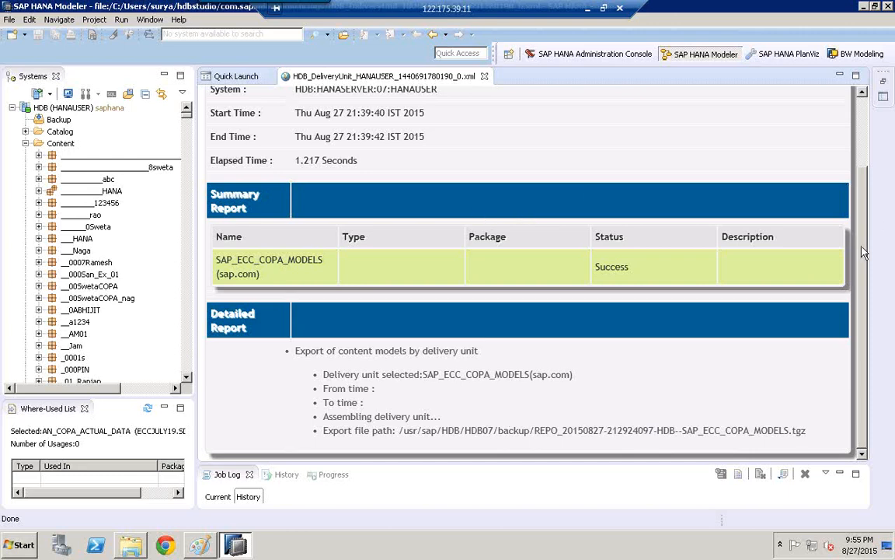
left_click_drag(863, 251, 854, 122)
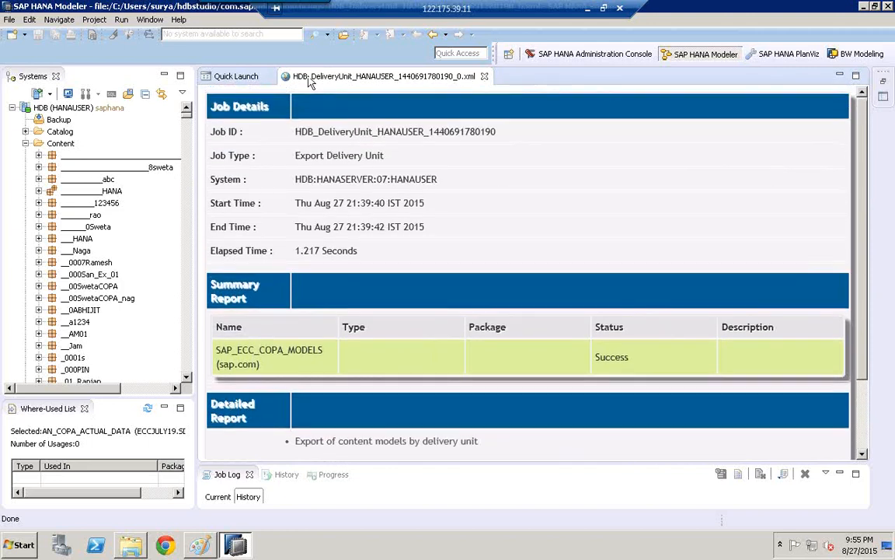
left_click(9, 20)
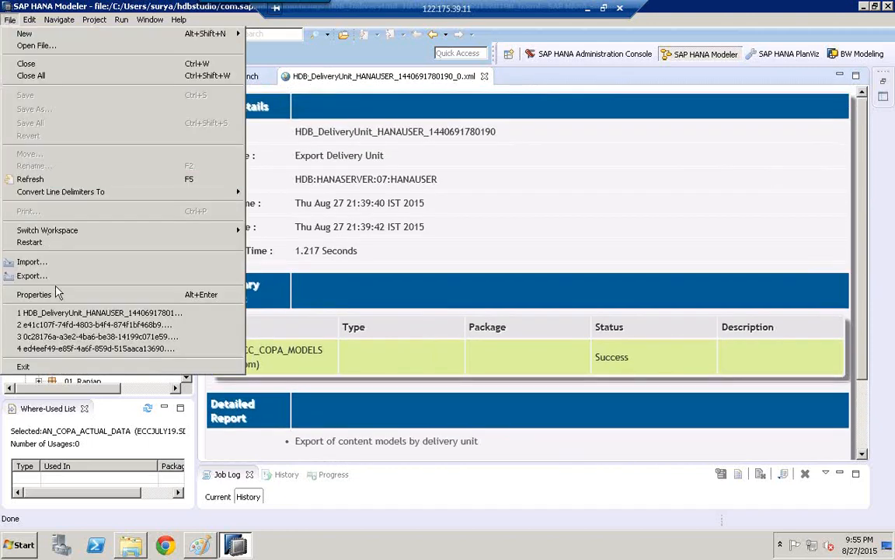
left_click(35, 275)
left_click(357, 249)
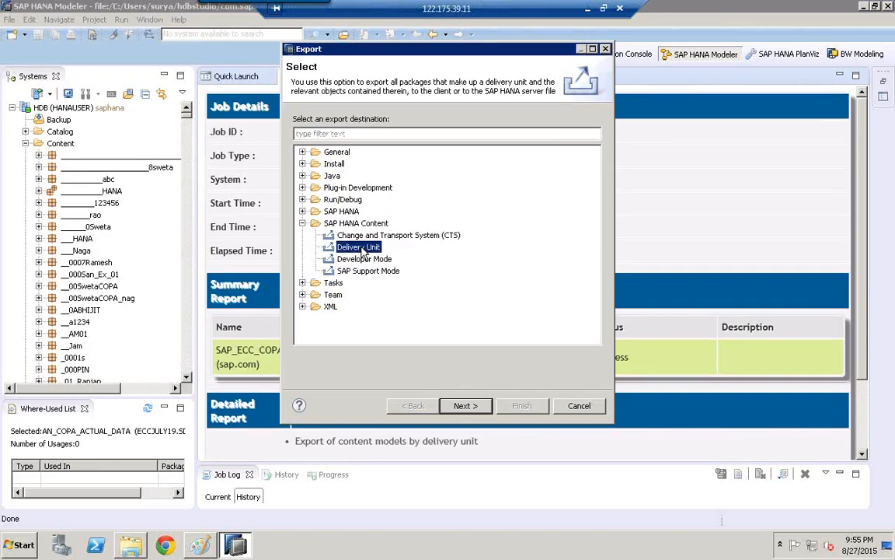
left_click(465, 405)
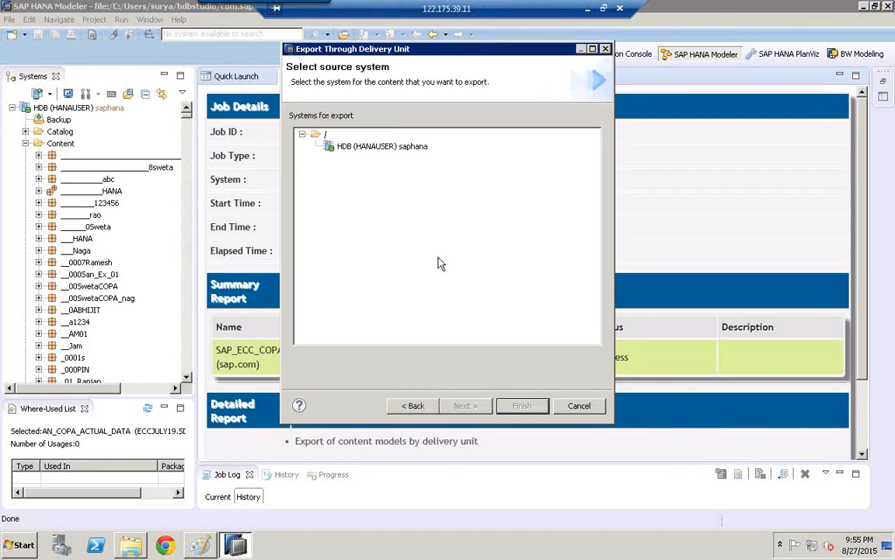
left_click(388, 147)
left_click(476, 406)
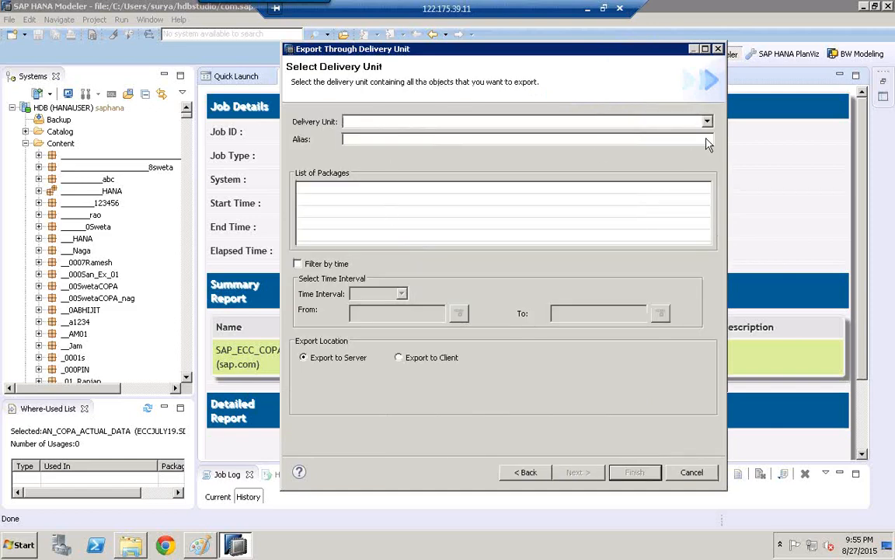
- Look through the delivery units available for export and try SAMPLE(SAP) and SAPCOPADU3(SAP)
left_click(636, 124)
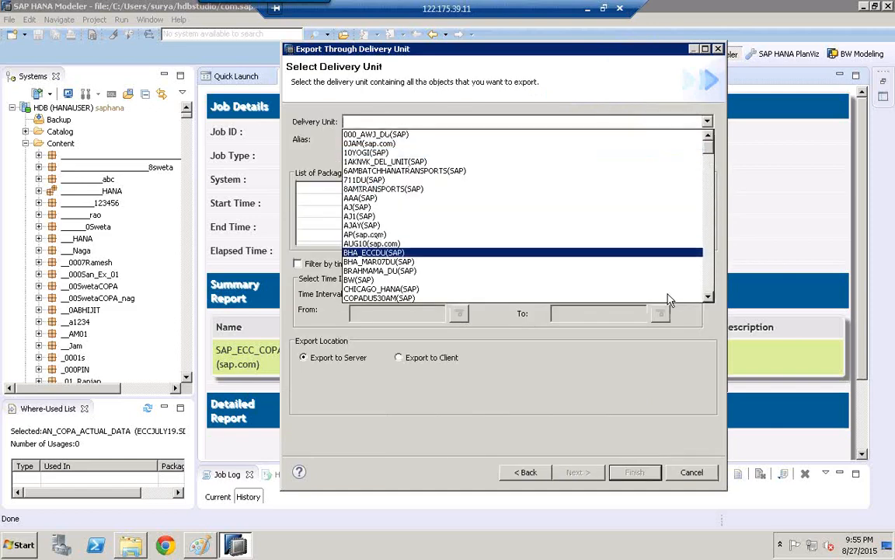
left_click(709, 291)
left_click(709, 291)
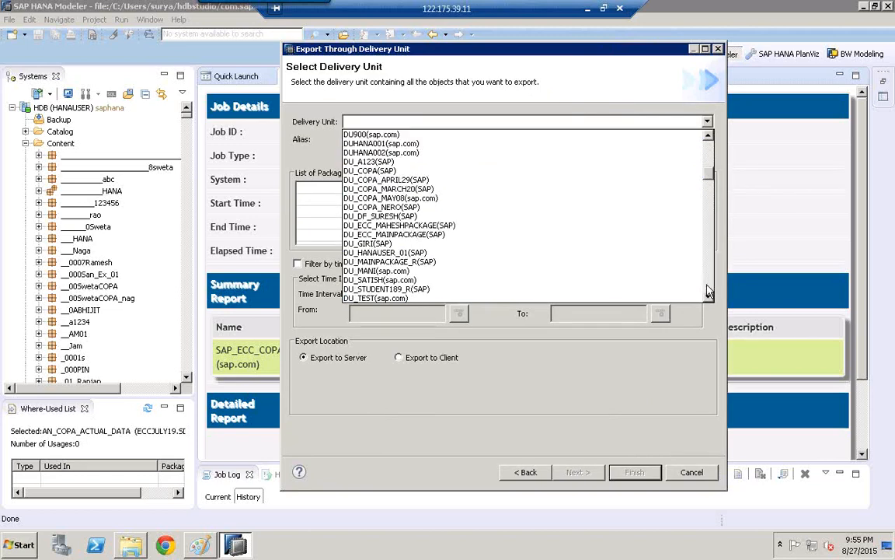
left_click(709, 291)
left_click(709, 291)
left_click(709, 292)
left_click(709, 291)
left_click(709, 292)
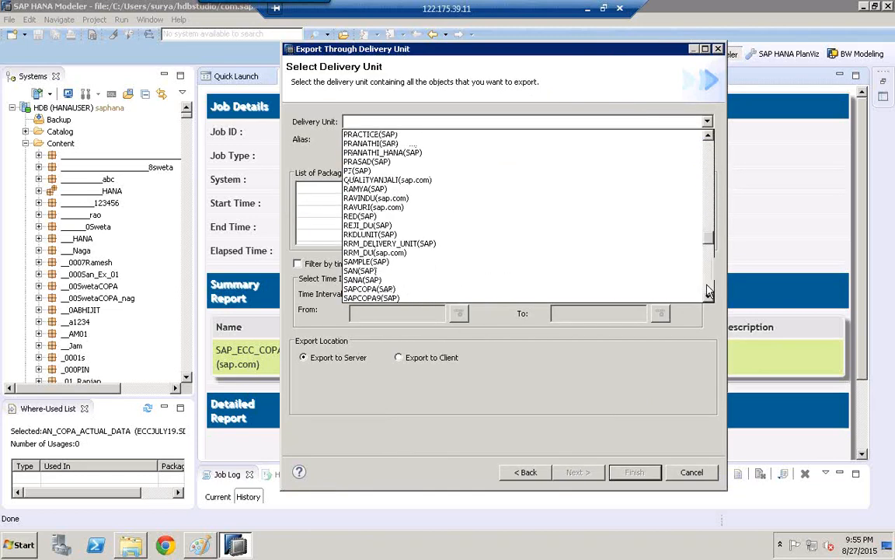
left_click(709, 292)
left_click(709, 291)
left_click(709, 291)
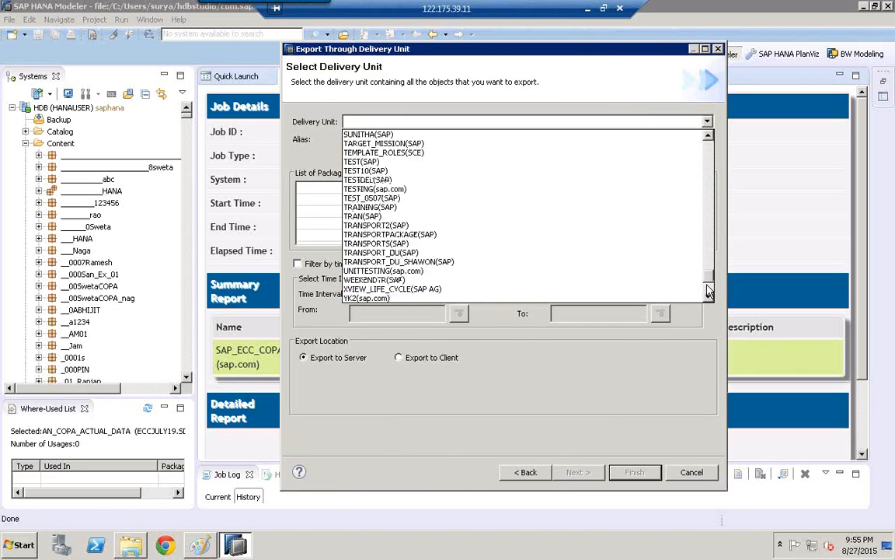
left_click(709, 148)
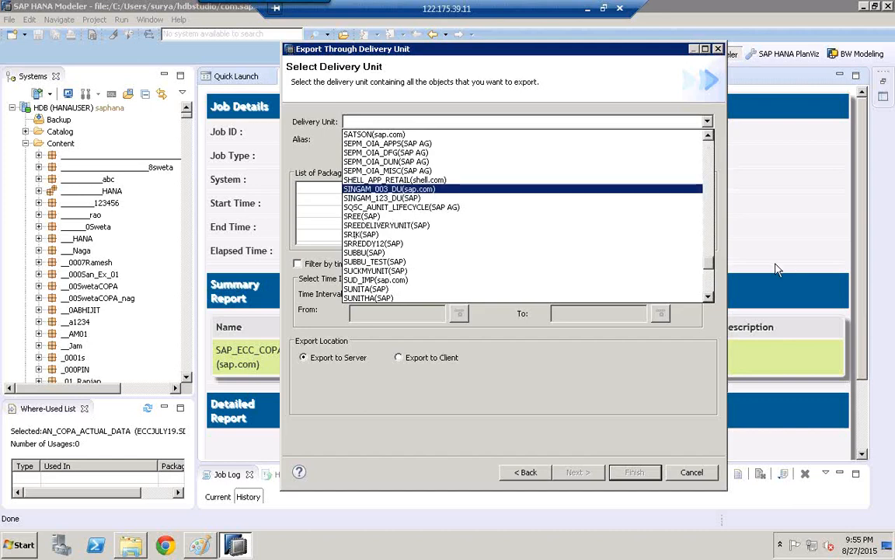
scroll(642, 261, "down", 10)
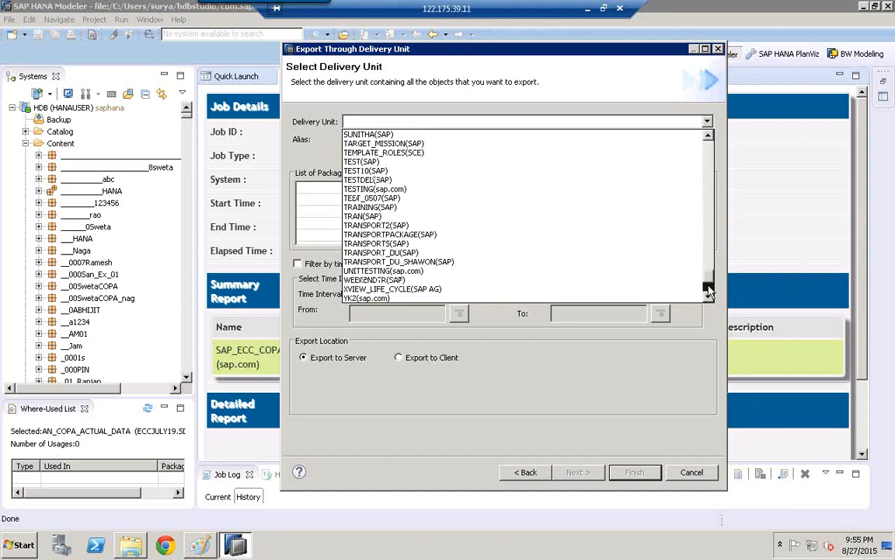
left_click(507, 196)
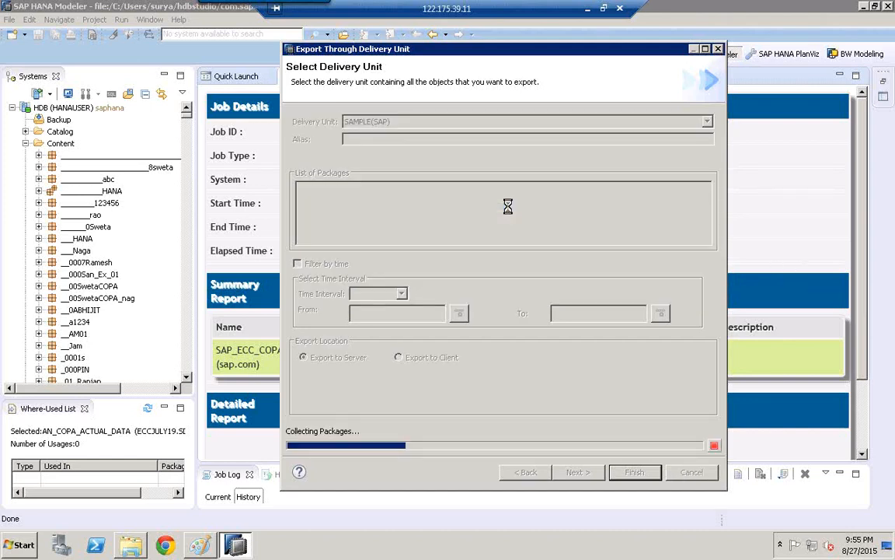
left_click(424, 122)
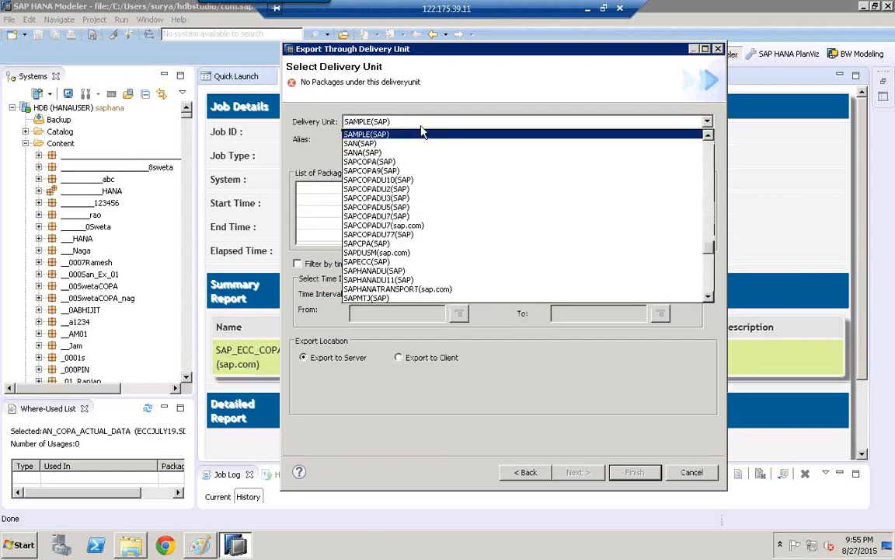
left_click(420, 185)
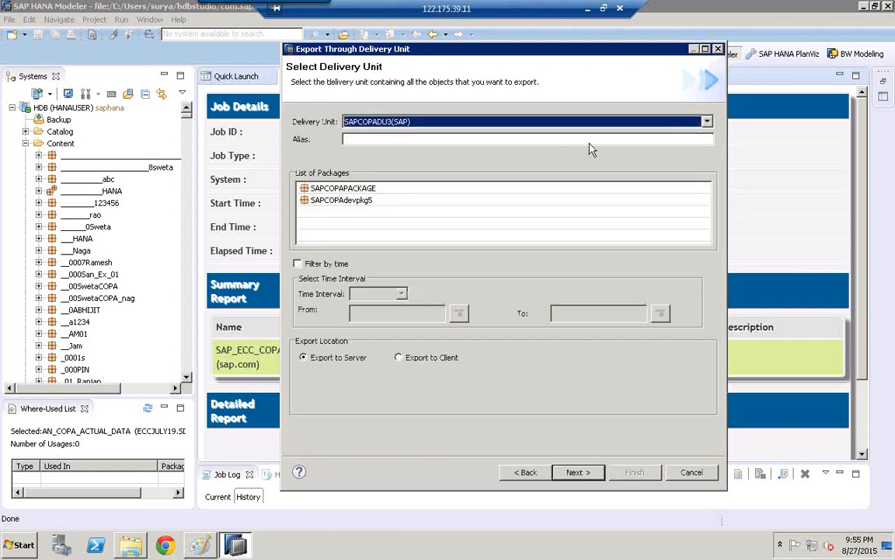
- Choose the SAP_ECC_COPA_MODELS(sap.com) delivery unit to check its package list, and leave the export without running it
left_click(563, 121)
scroll(707, 206, "up", 15)
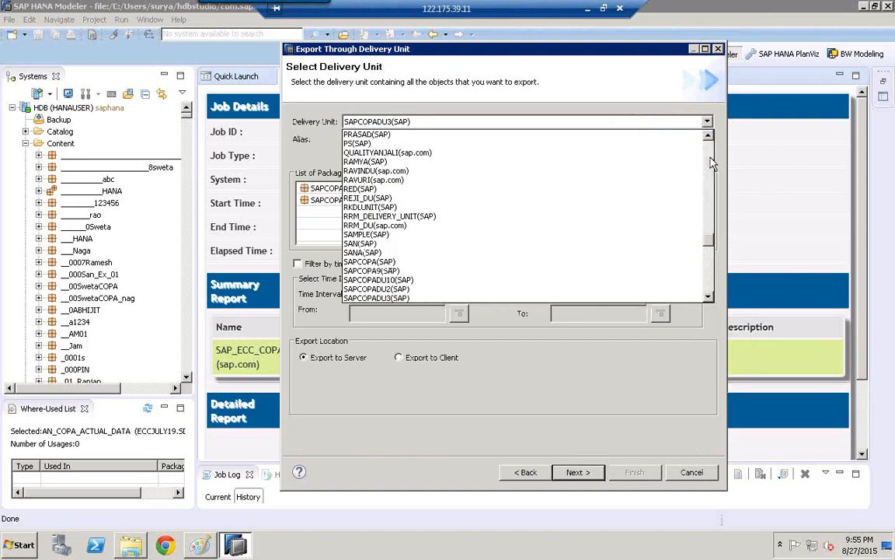
scroll(709, 287, "down", 10)
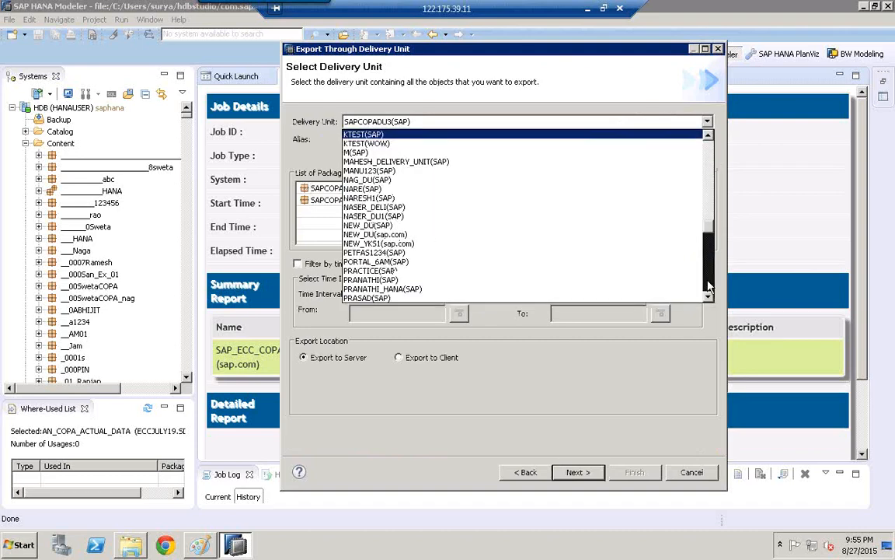
scroll(710, 287, "down", 6)
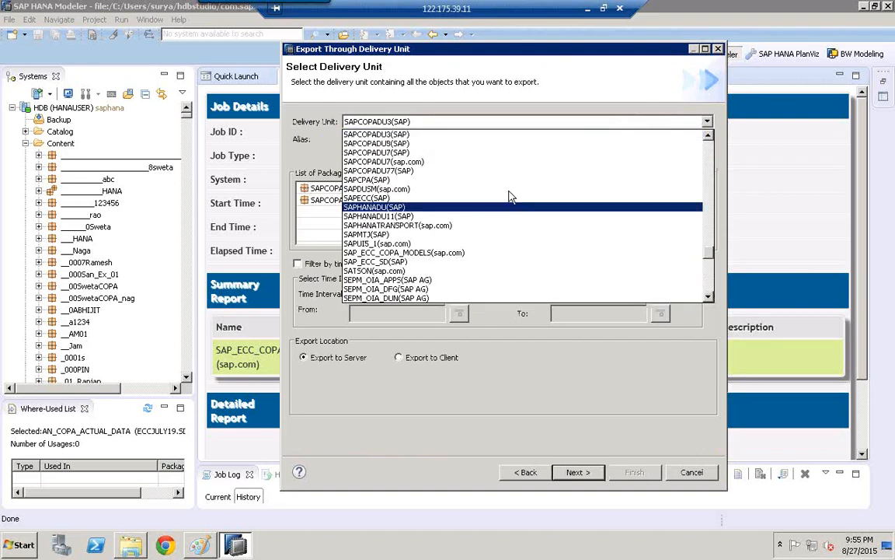
left_click(443, 252)
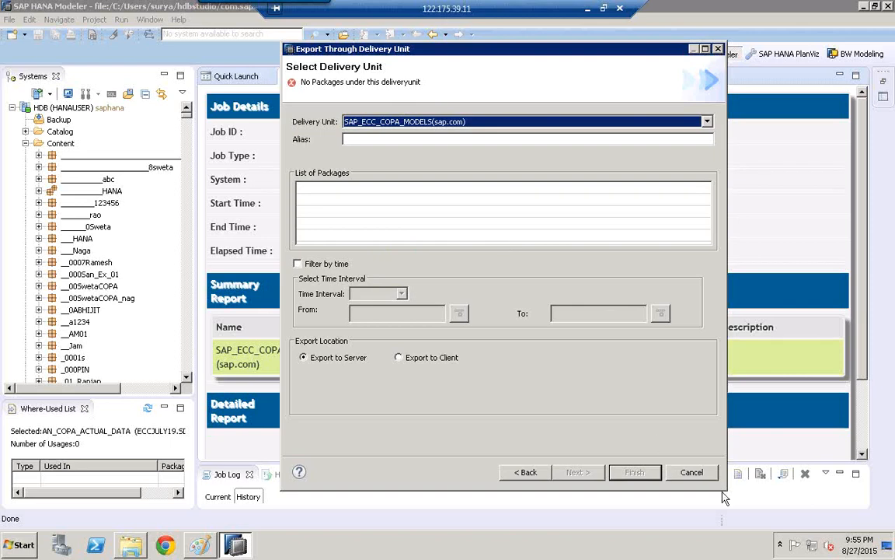
left_click(634, 472)
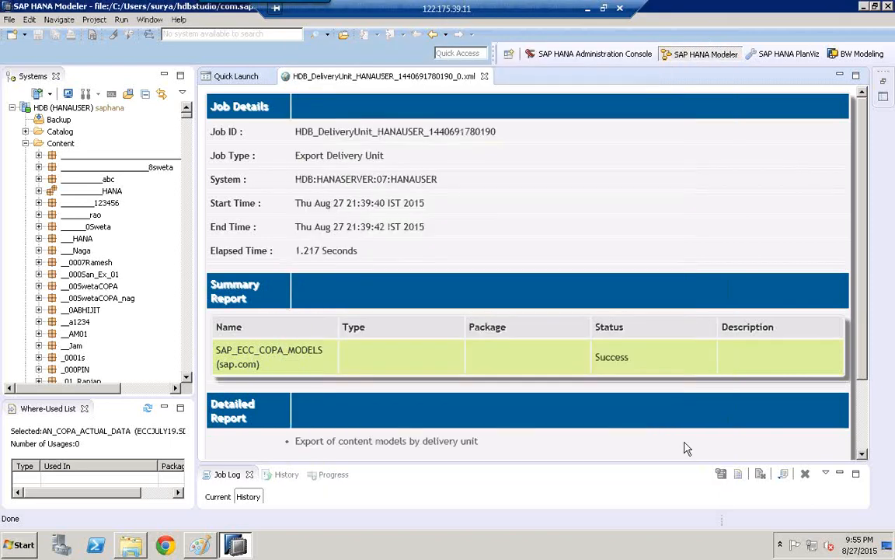
- Tidy the workspace by minimizing the Job Log, widening the Systems view and closing the Export Delivery Unit report
left_click(840, 474)
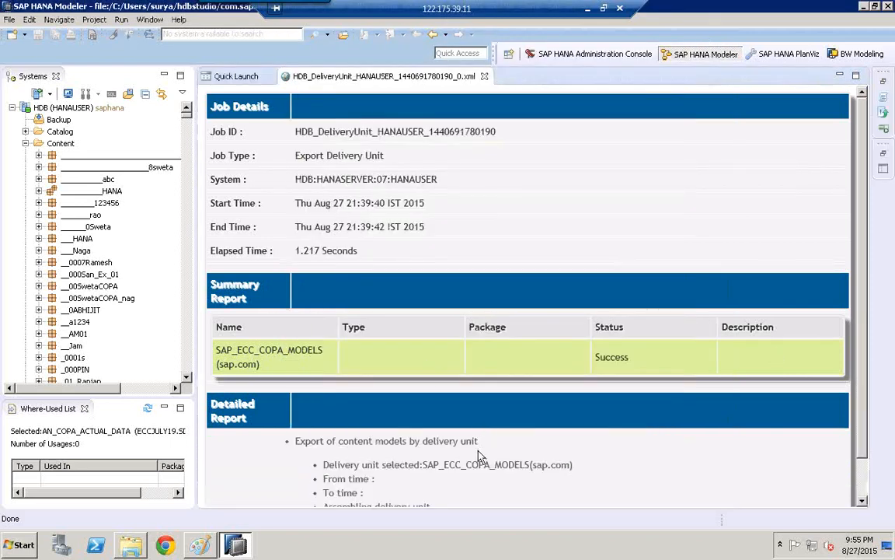
scroll(481, 457, "down", 1)
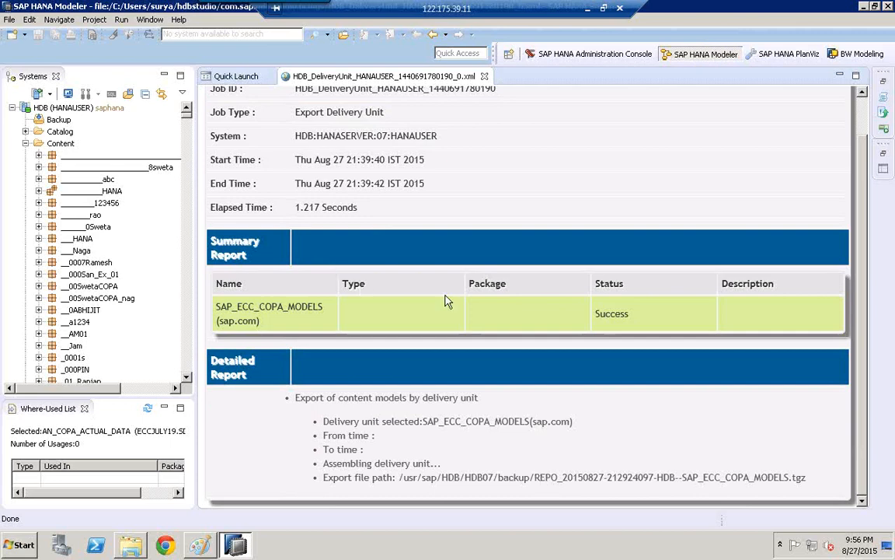
scroll(482, 315, "up", 1)
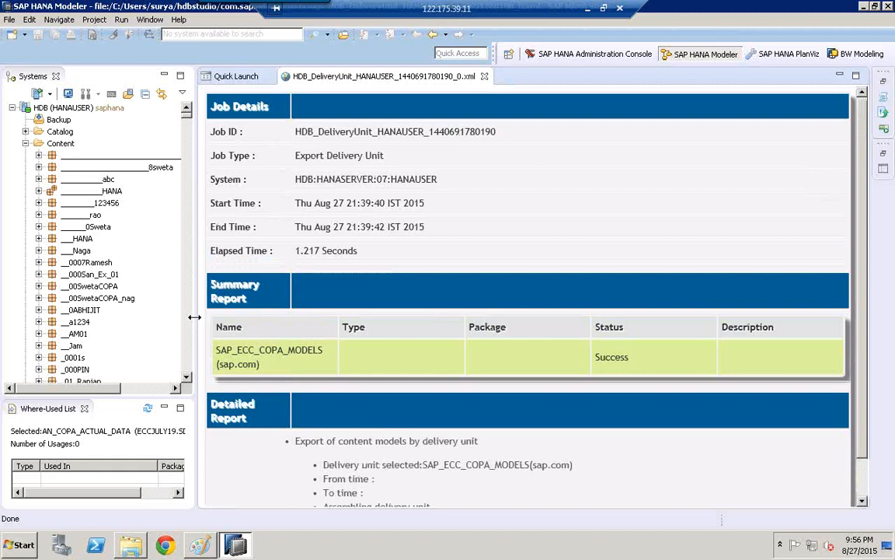
left_click_drag(194, 317, 279, 324)
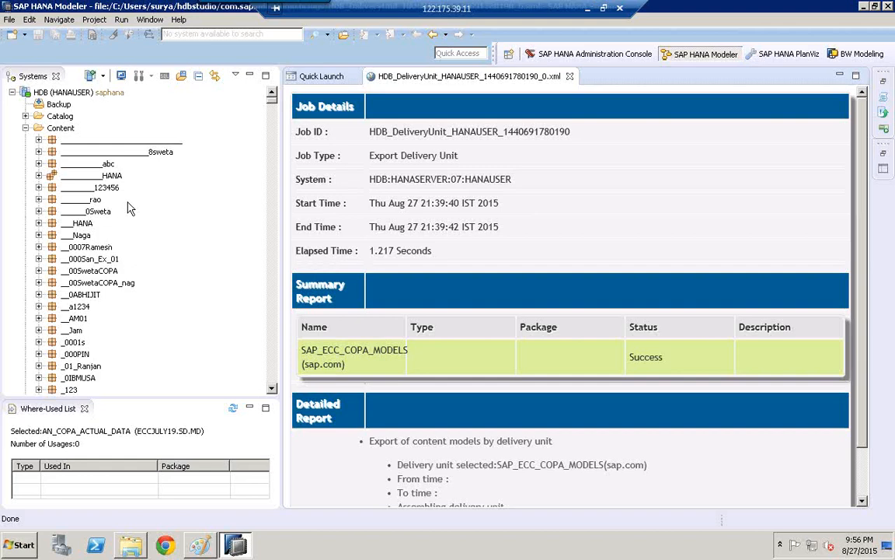
left_click(569, 77)
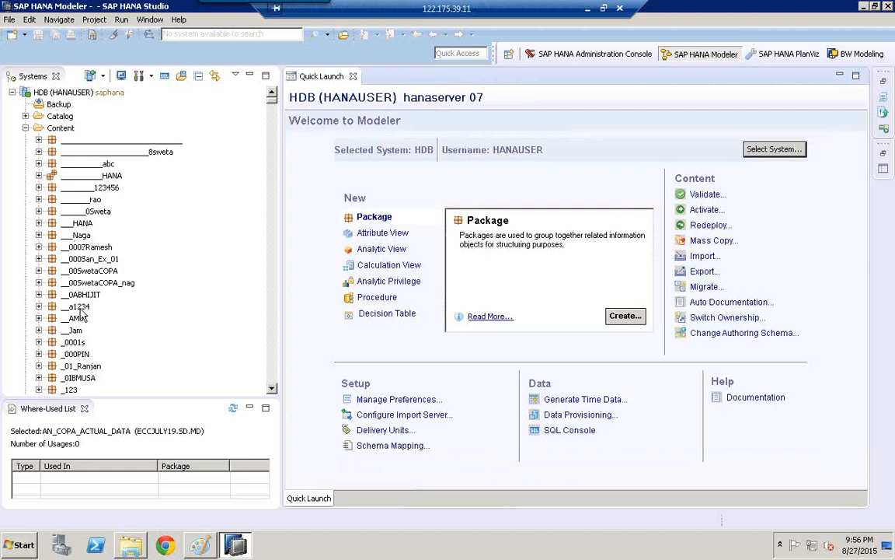
- Start a delivery unit import with HDB (HANAUSER) as the target system
left_click(9, 19)
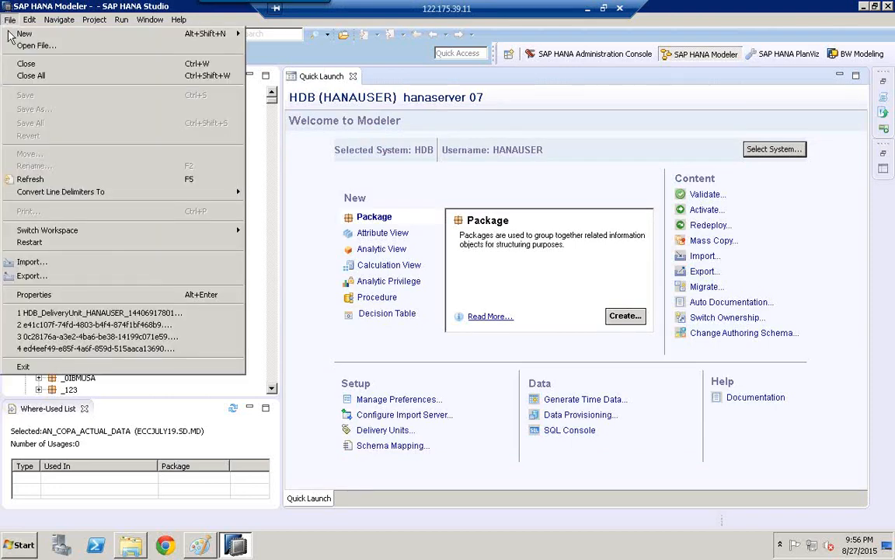
left_click(43, 262)
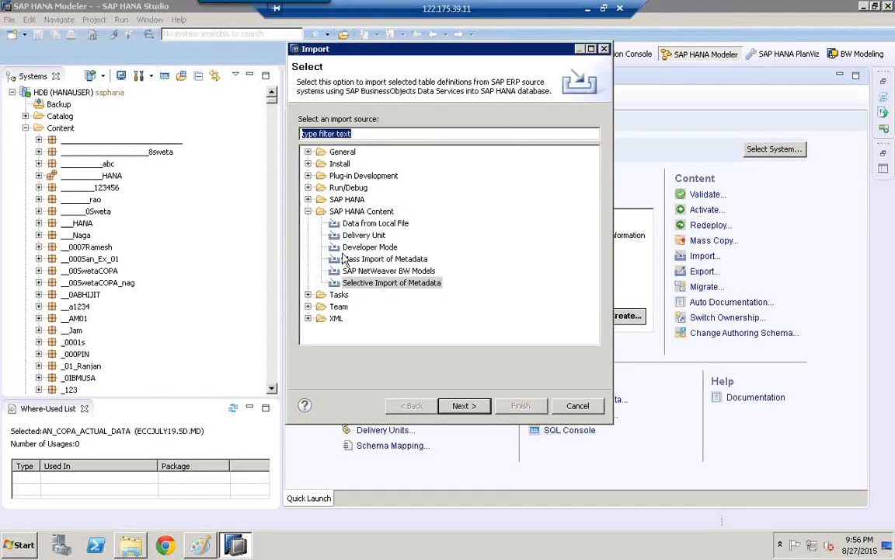
left_click(367, 236)
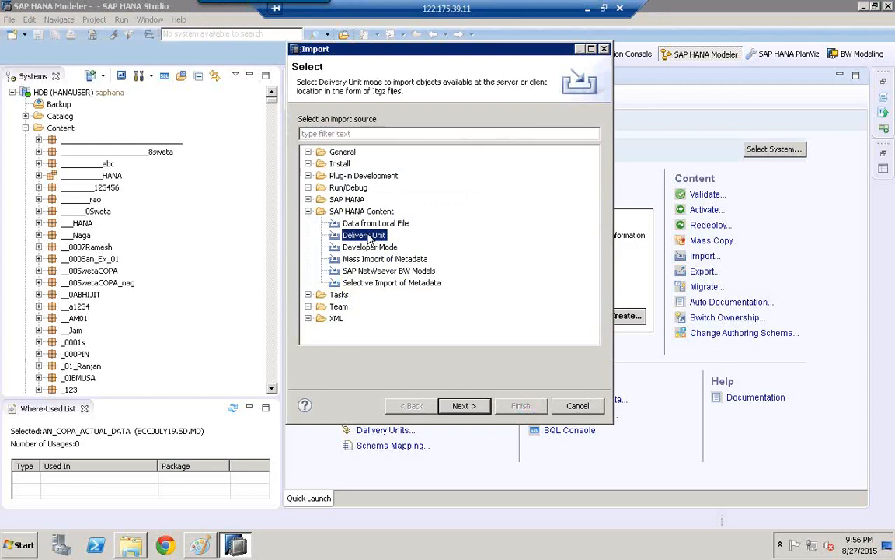
left_click(467, 407)
left_click(389, 146)
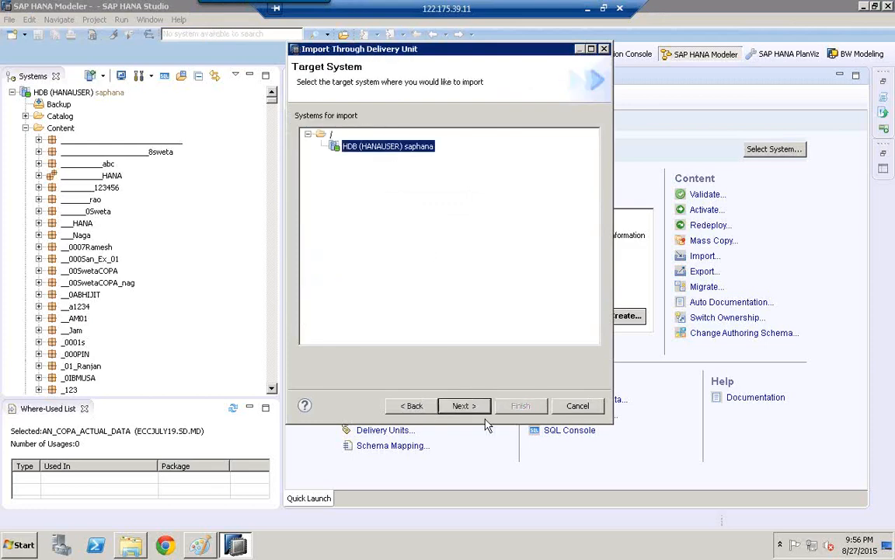
left_click(476, 406)
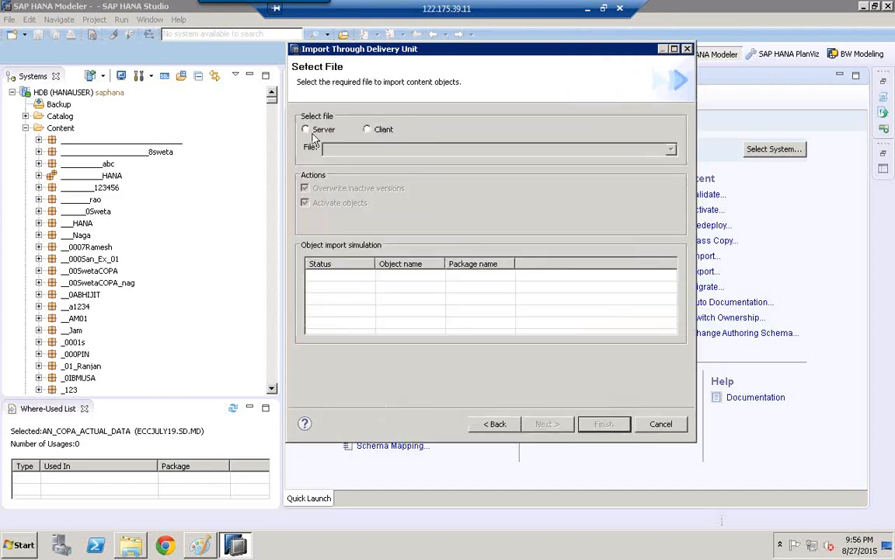
left_click(315, 133)
left_click(670, 148)
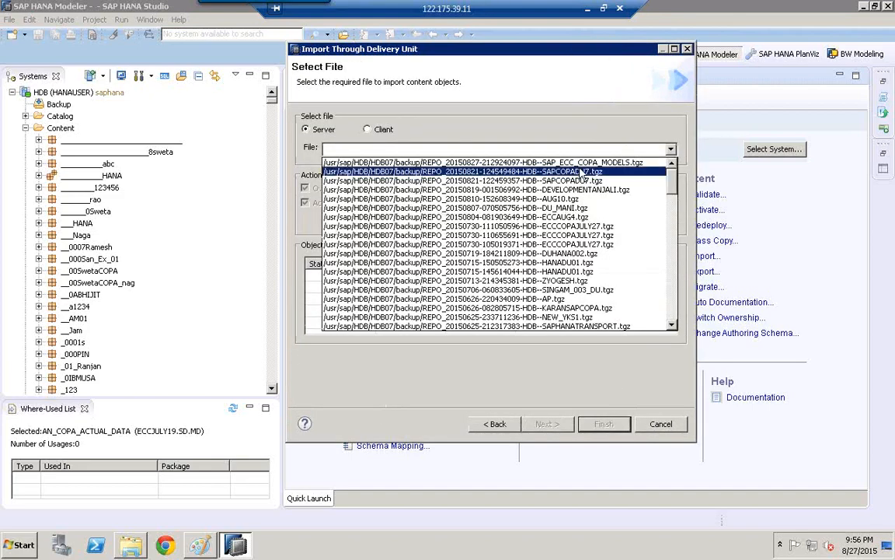
left_click(526, 163)
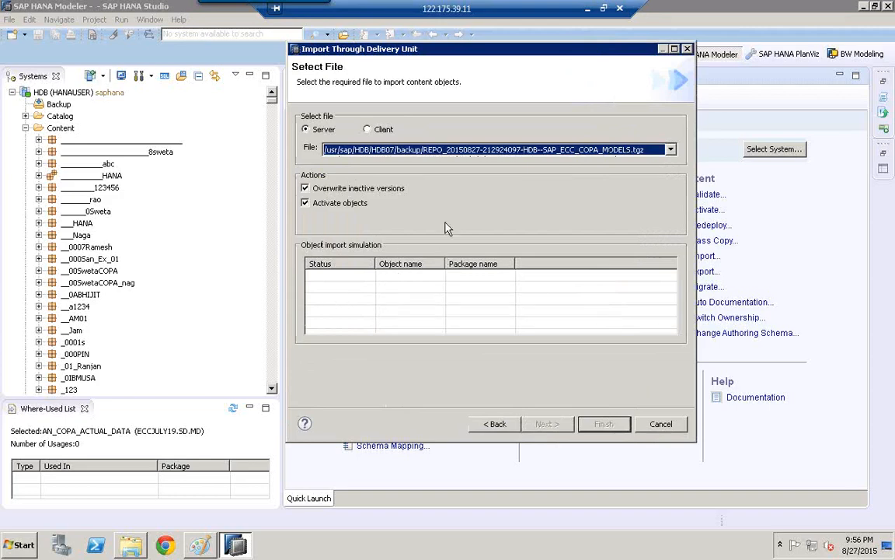
left_click(662, 425)
- Find the ECCJULY19PIN package among the ECC packages in the HDB content tree
left_click(92, 263)
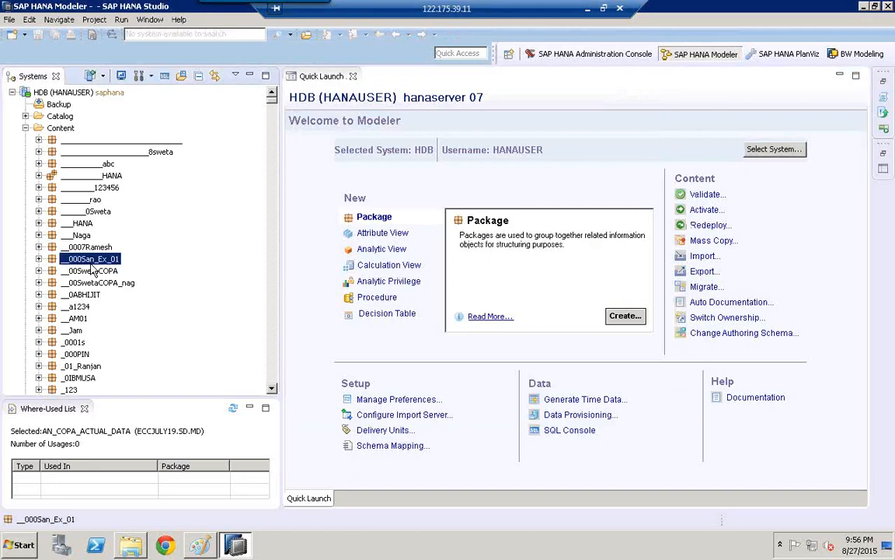
key("e")
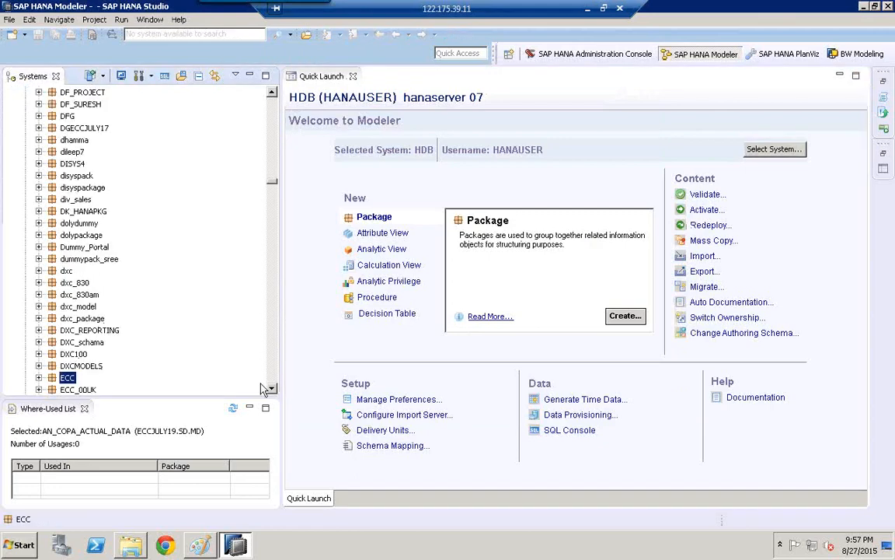
left_click_drag(272, 389, 273, 394)
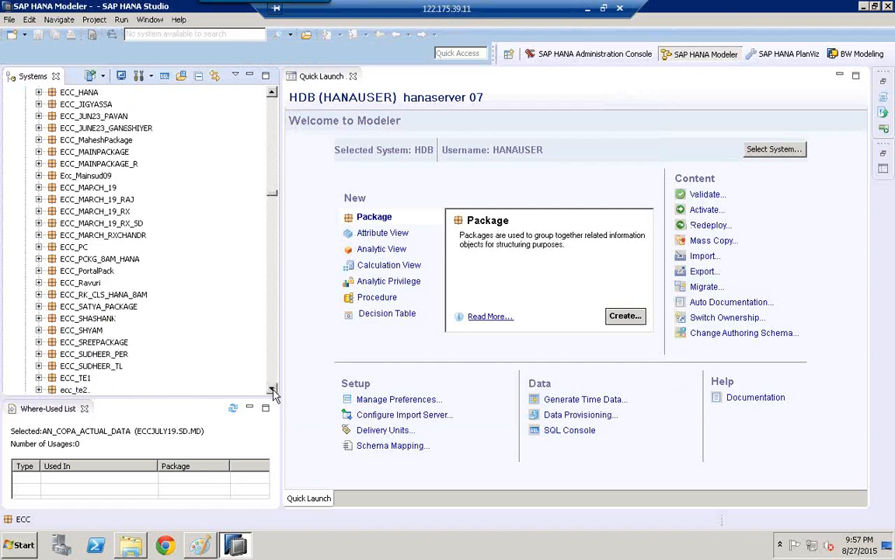
left_click(75, 198)
type("eccj")
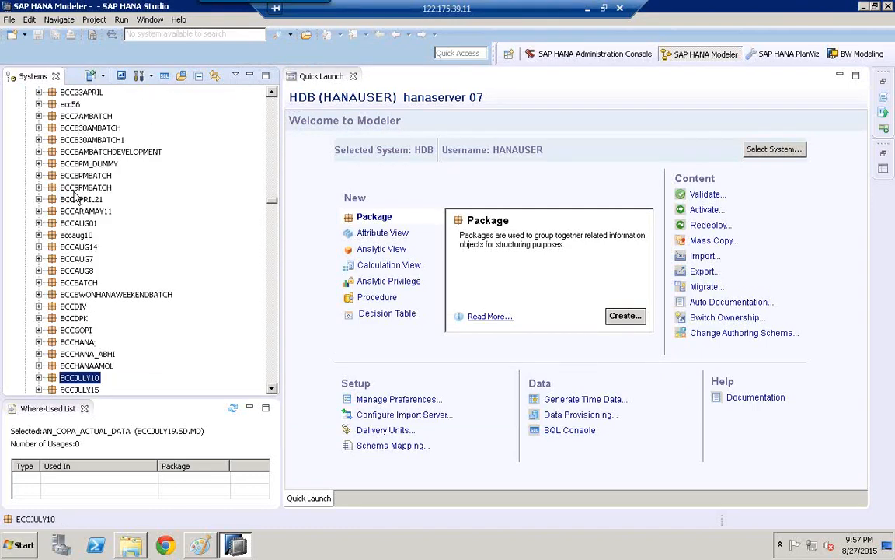
scroll(250, 359, "down", 5)
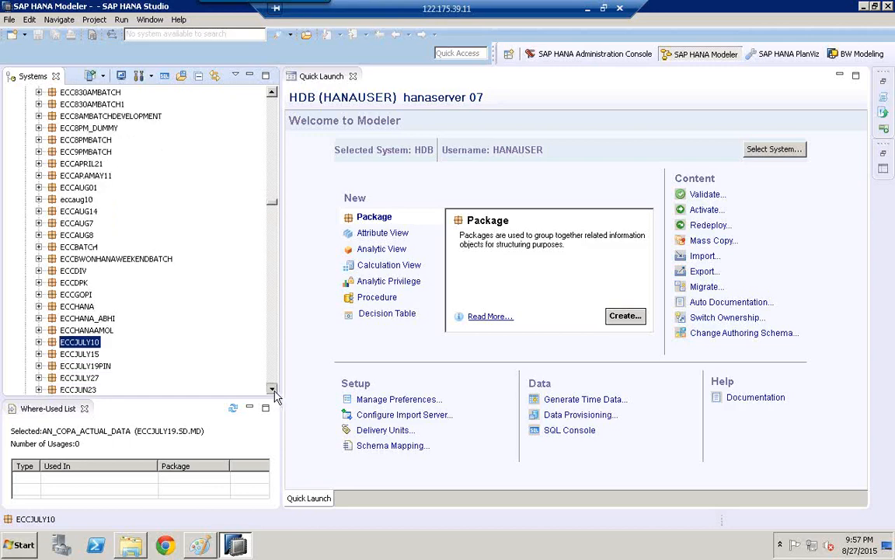
- Expand ECCJULY19PIN down to SD > MD and examine its attribute, analytic and calculation views
left_click(39, 235)
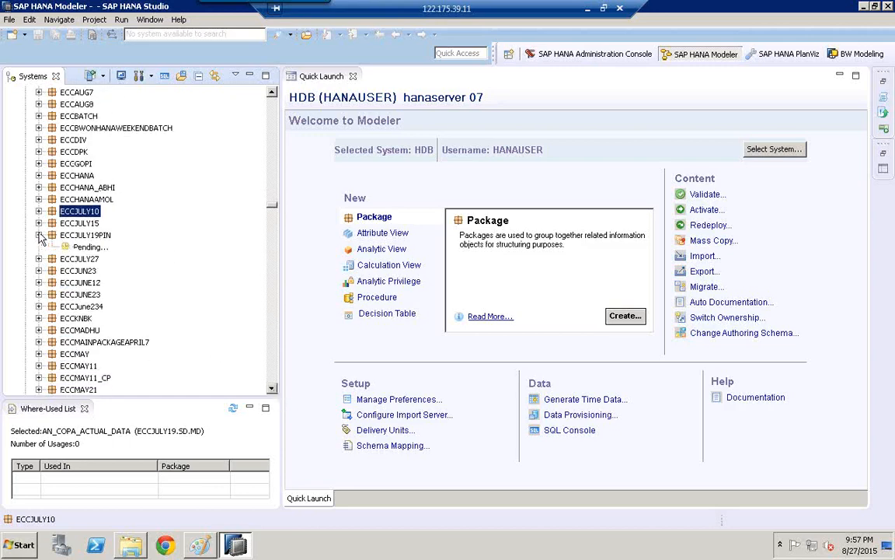
left_click(51, 270)
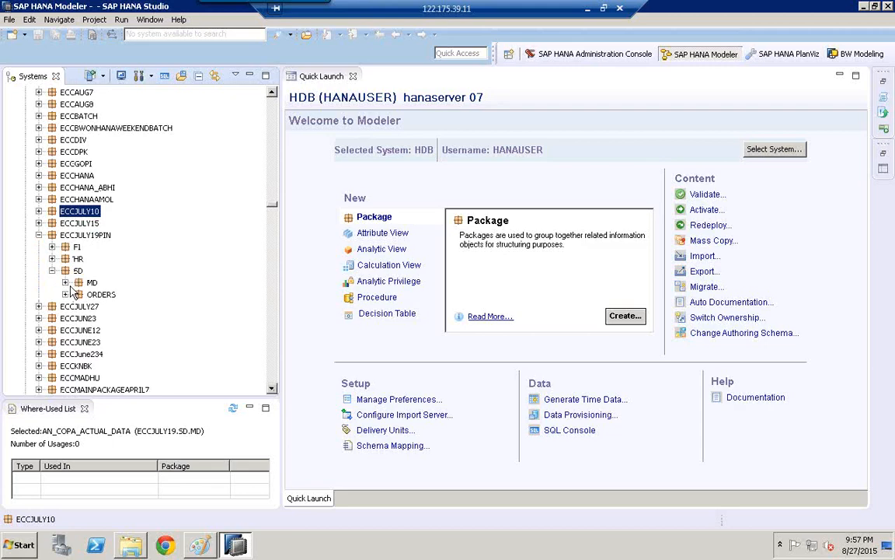
left_click(65, 283)
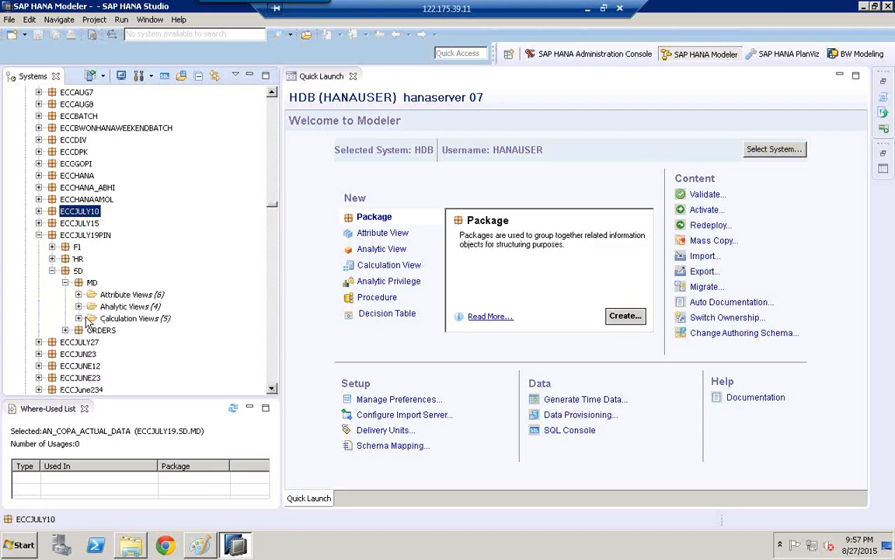
left_click(78, 318)
left_click(78, 307)
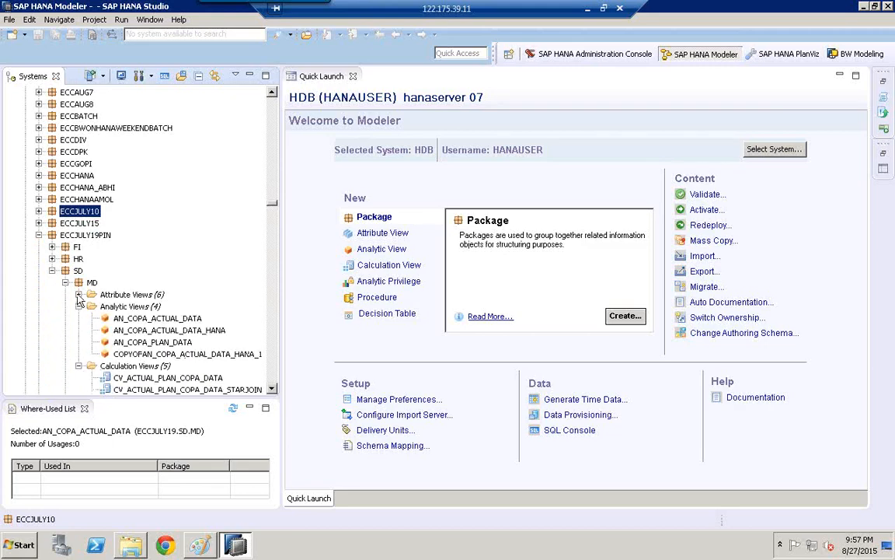
left_click(79, 294)
scroll(272, 390, "down", 4)
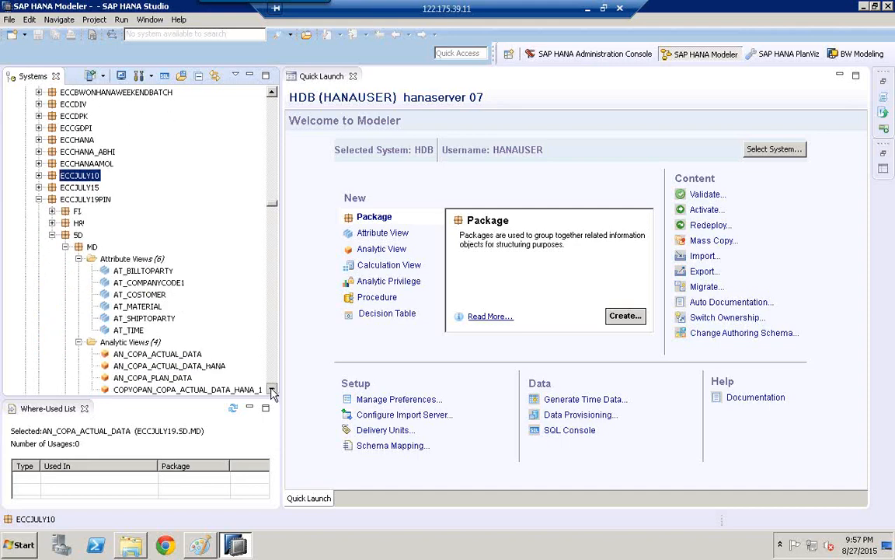
- Assign the ECCJULY19PIN package to the SAP_ECC_COPA_MODELS(sap.com) delivery unit in its package details
left_click(85, 104)
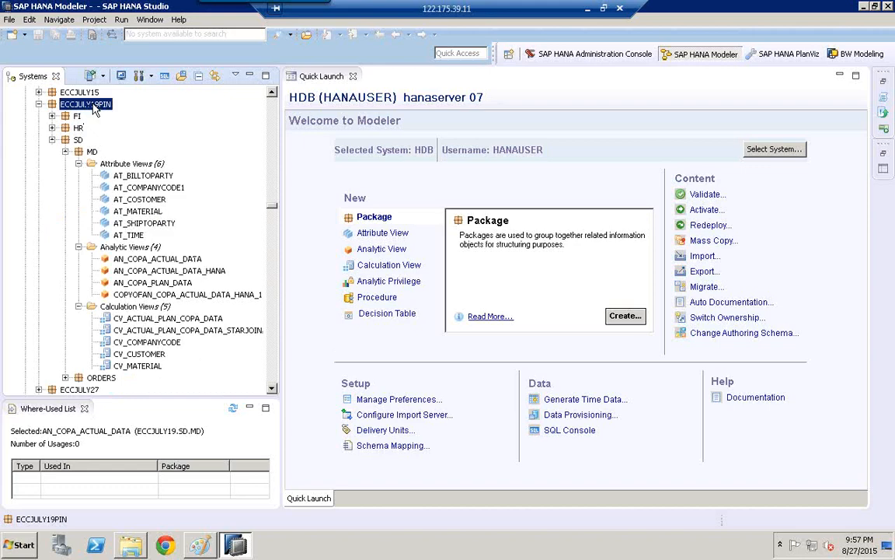
right_click(94, 108)
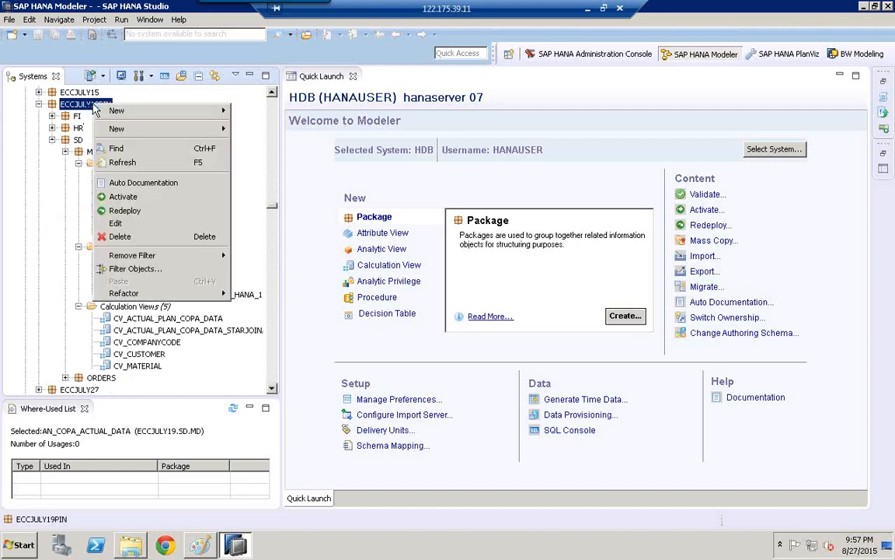
left_click(116, 224)
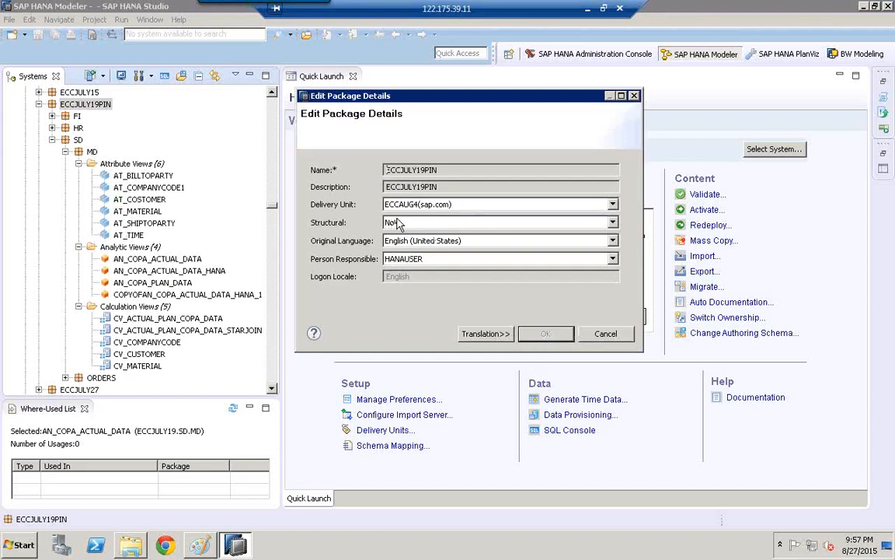
left_click(404, 208)
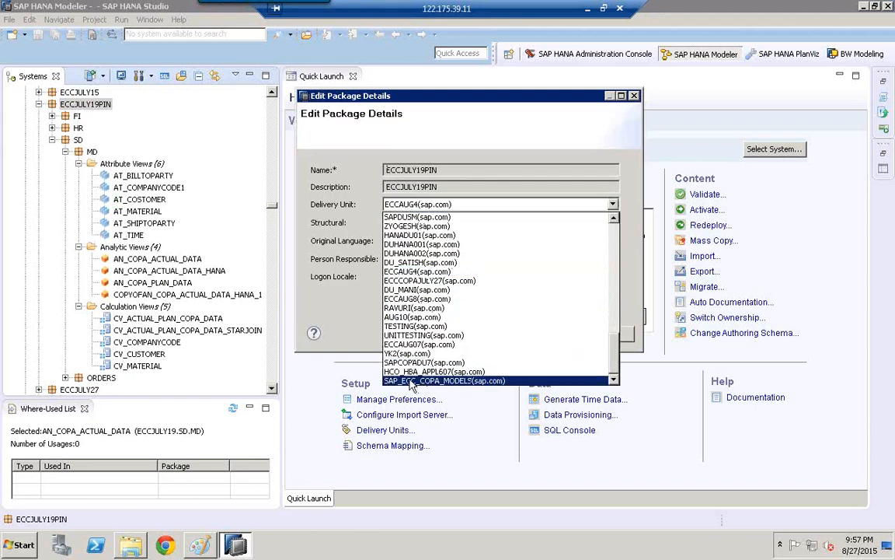
left_click(449, 381)
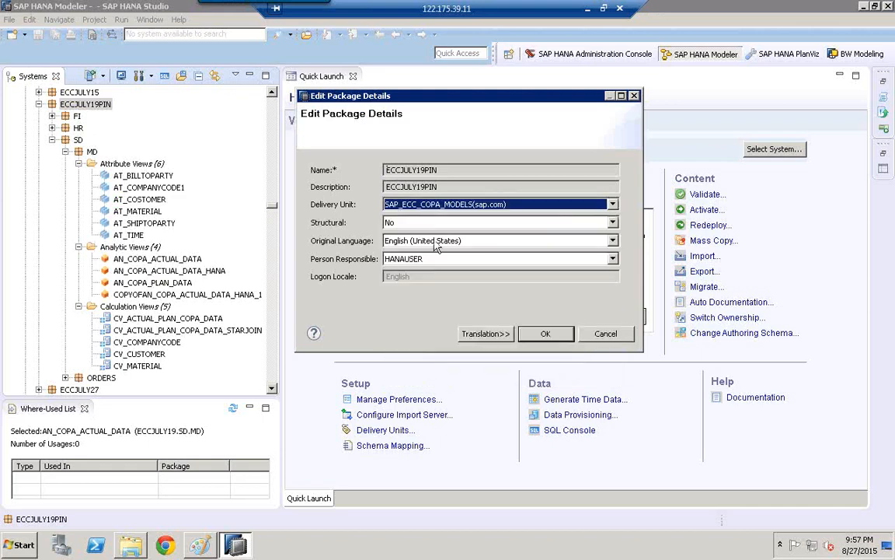
left_click(553, 337)
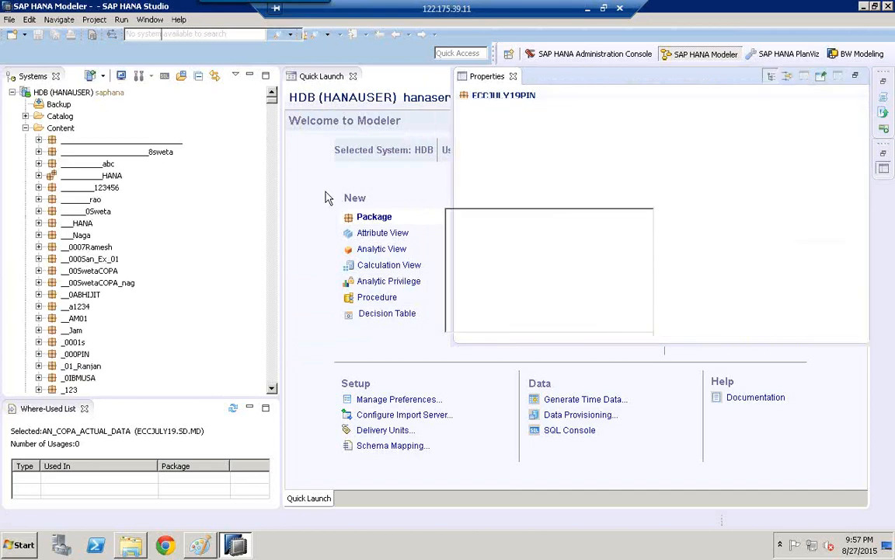
- Start a delivery unit export with HDB (HANAUSER) as the source system
left_click(11, 20)
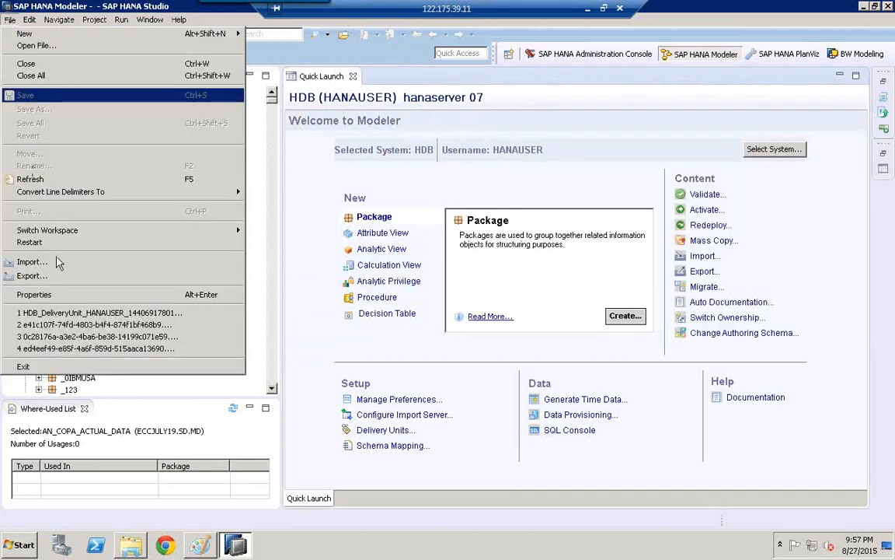
left_click(35, 275)
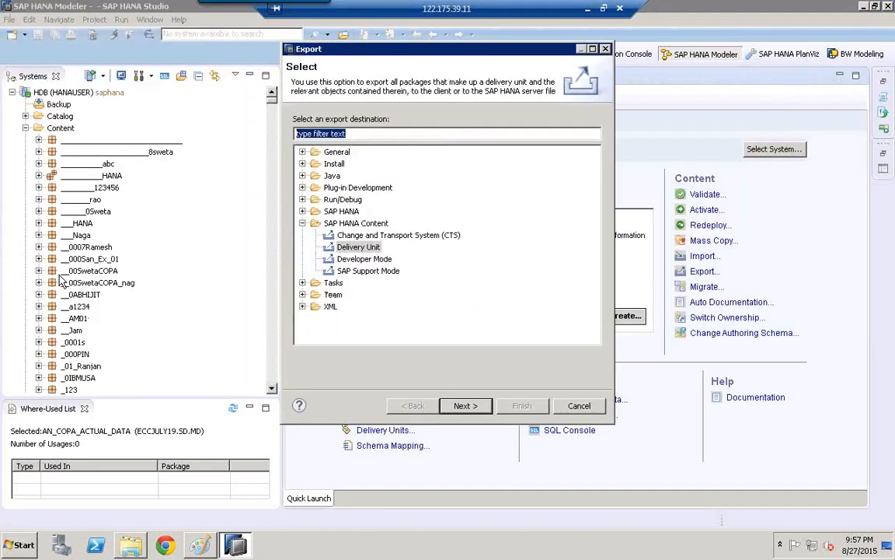
left_click(362, 247)
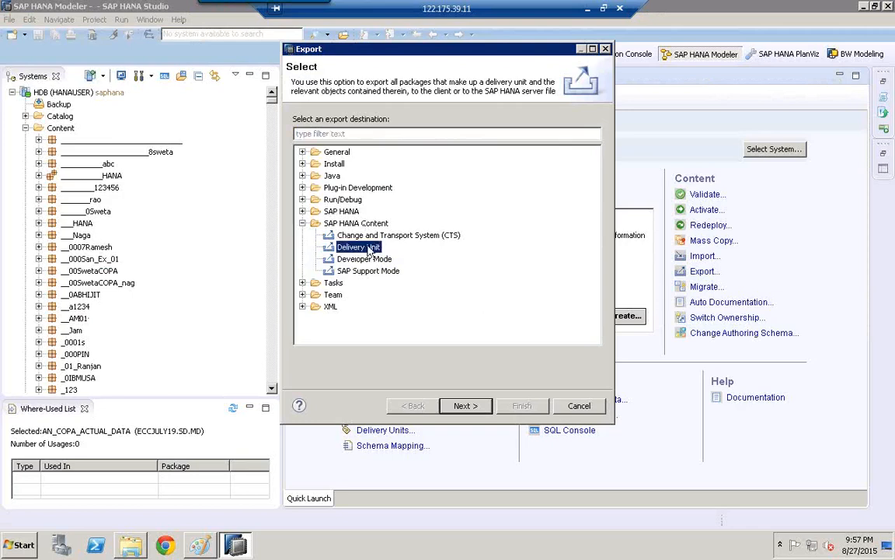
left_click(464, 405)
left_click(362, 151)
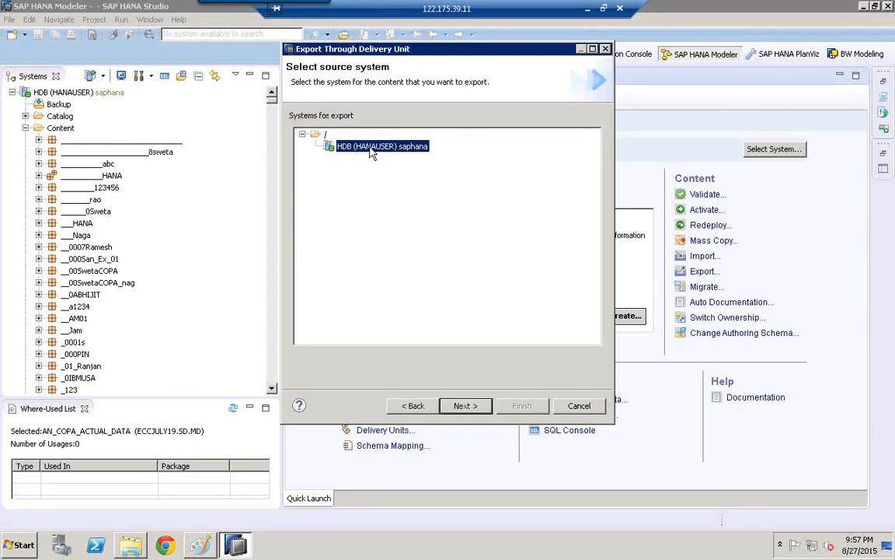
left_click(464, 405)
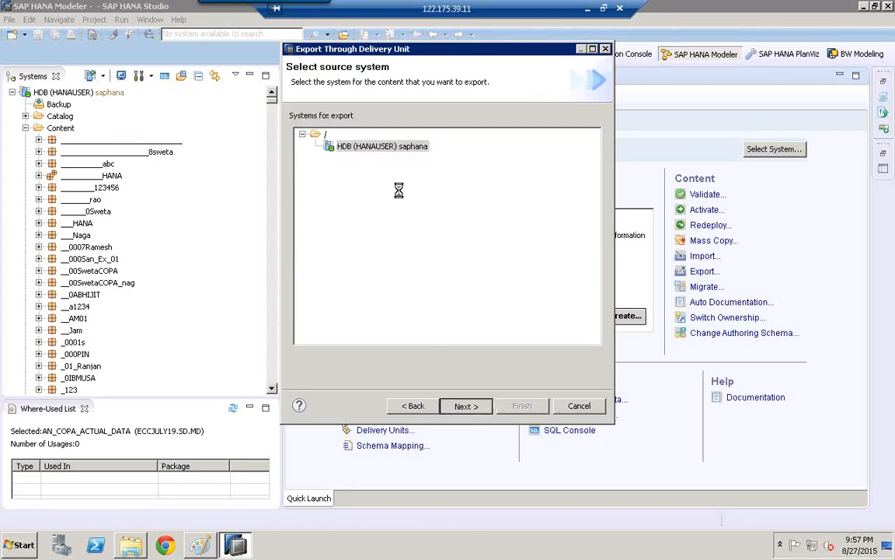
- Export the SAP_ECC_COPA_MODELS(sap.com) delivery unit with its ECCJULY19PIN package to the server
left_click(359, 121)
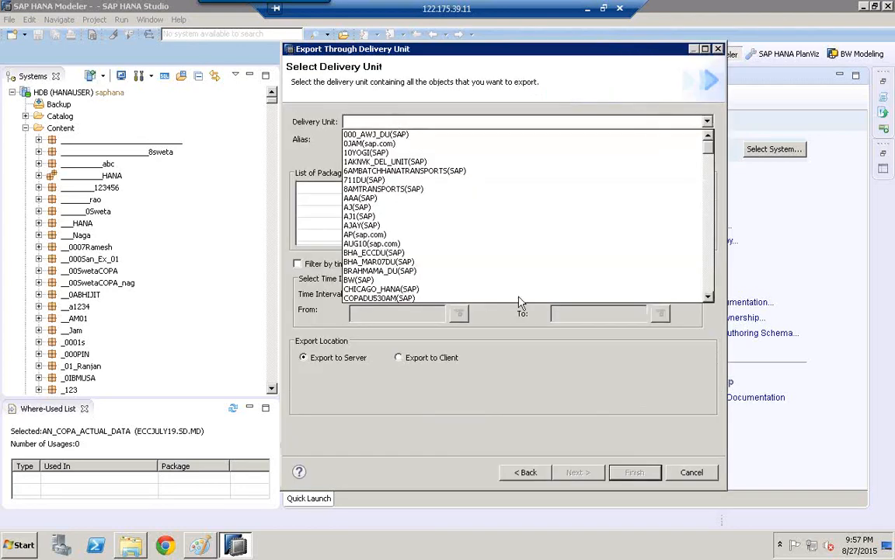
left_click_drag(708, 148, 708, 293)
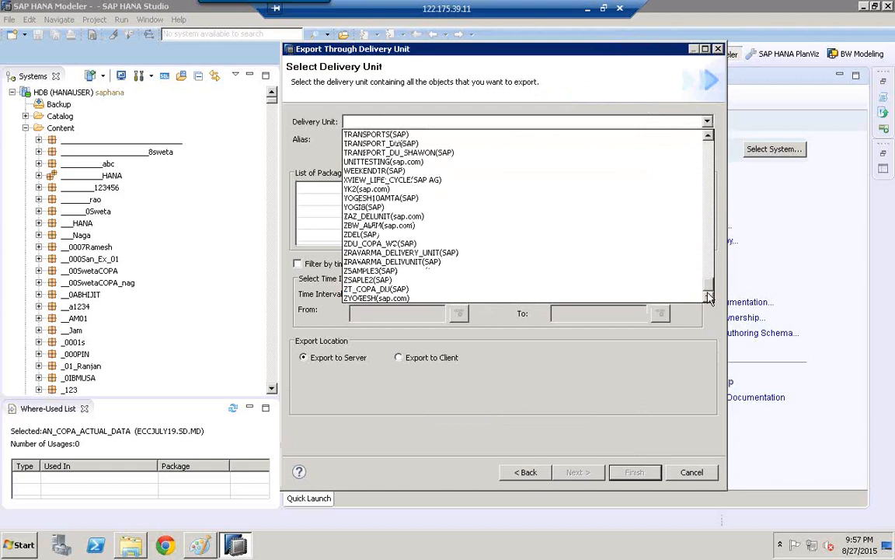
left_click(709, 153)
left_click(709, 153)
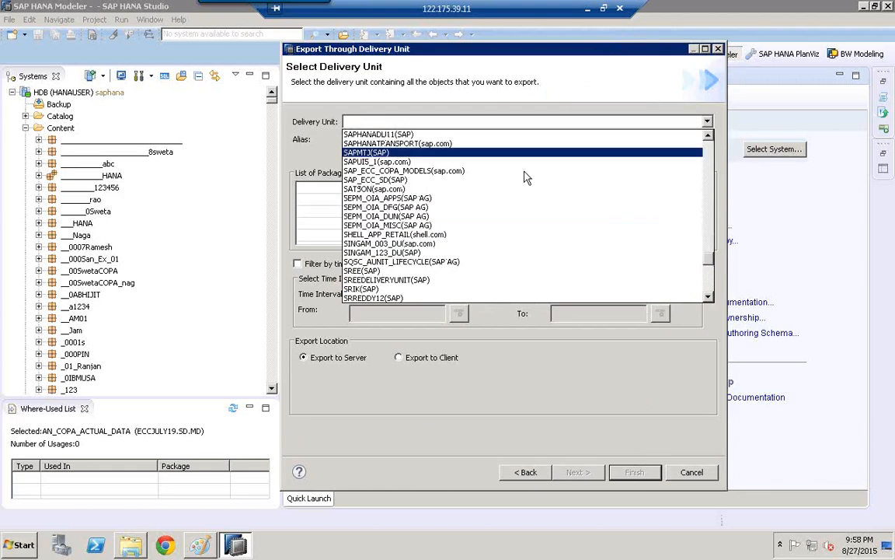
left_click(410, 170)
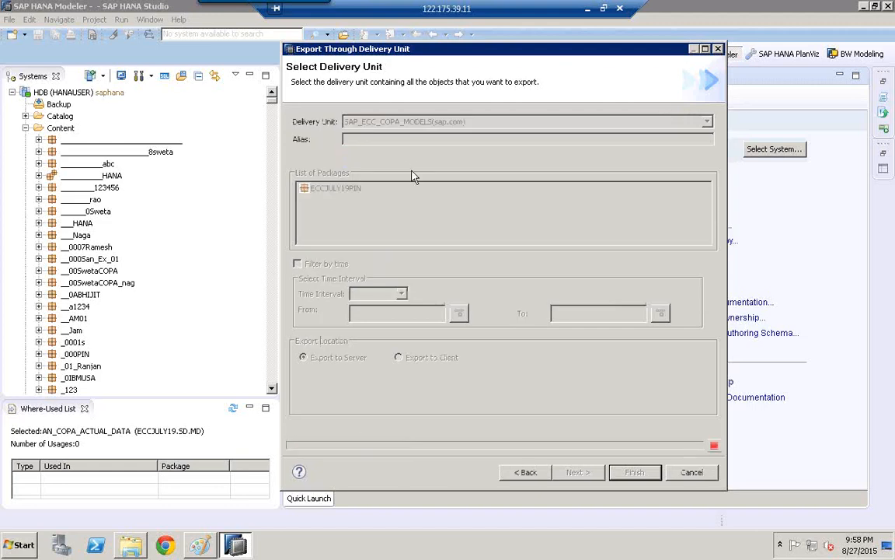
left_click(333, 194)
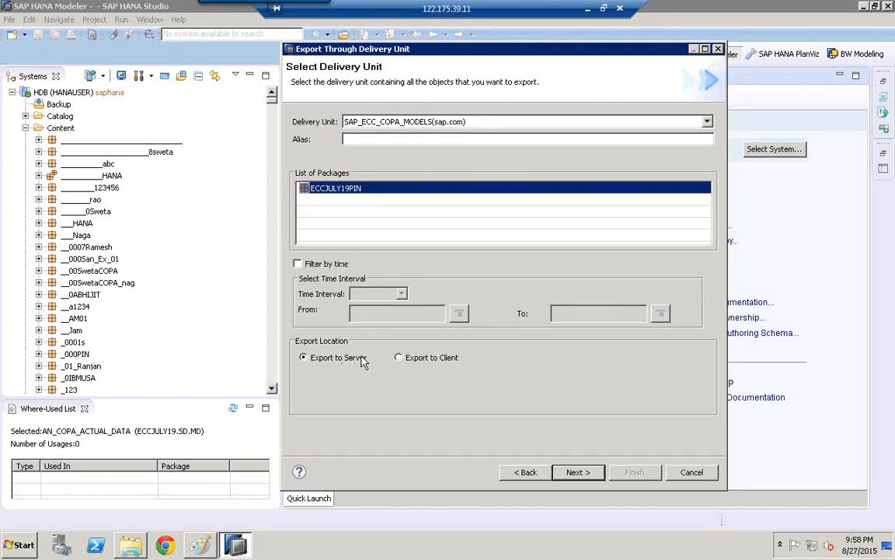
left_click(578, 472)
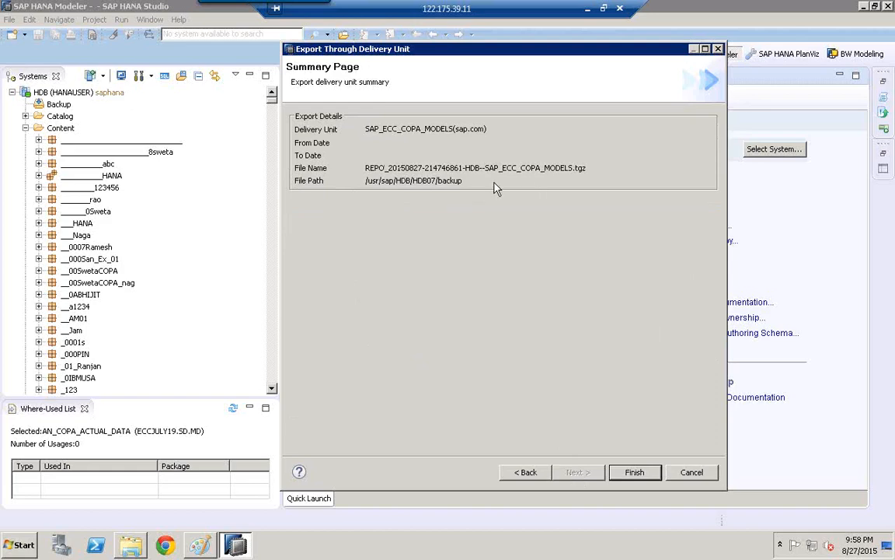
left_click(635, 473)
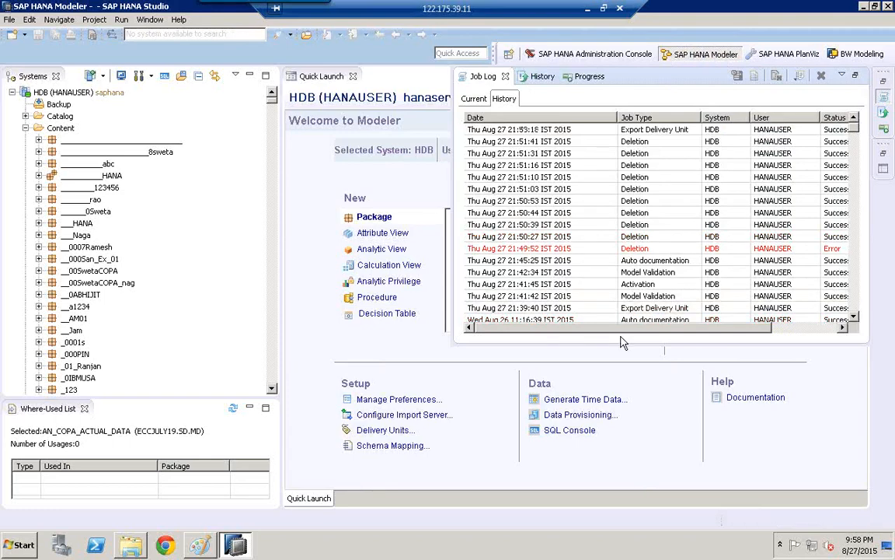
- Check the delivery unit export among the current jobs in the Job Log
left_click(473, 99)
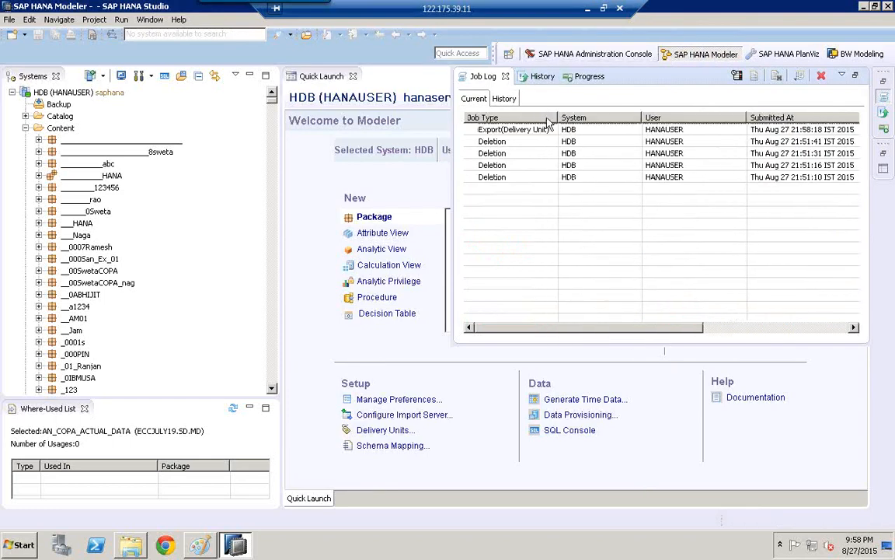
left_click_drag(662, 333, 633, 327)
left_click(522, 134)
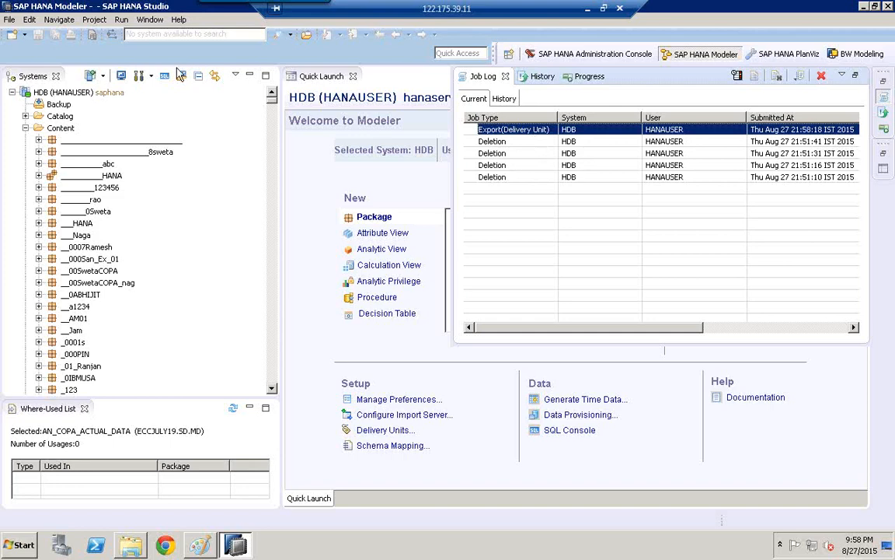
- Start a delivery unit import into the HDB (HANAUSER) target system, up to the file selection
left_click(9, 20)
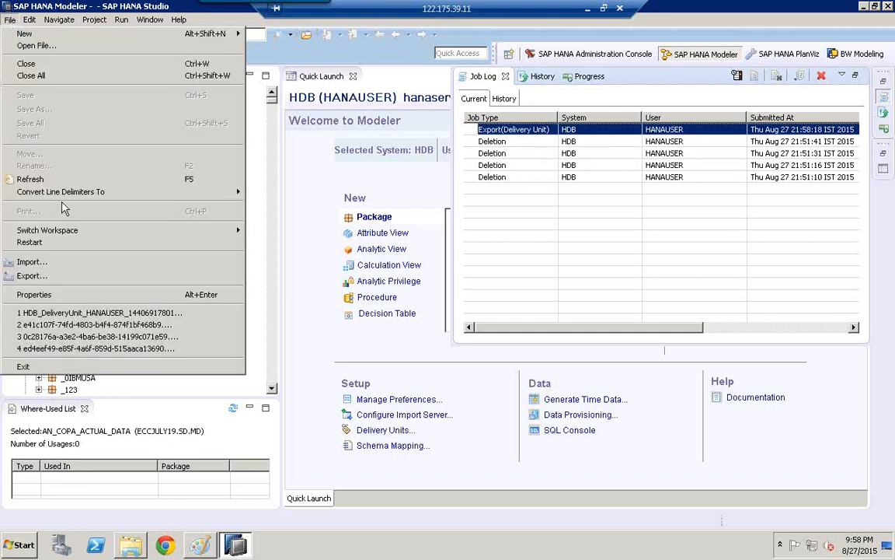
left_click(89, 262)
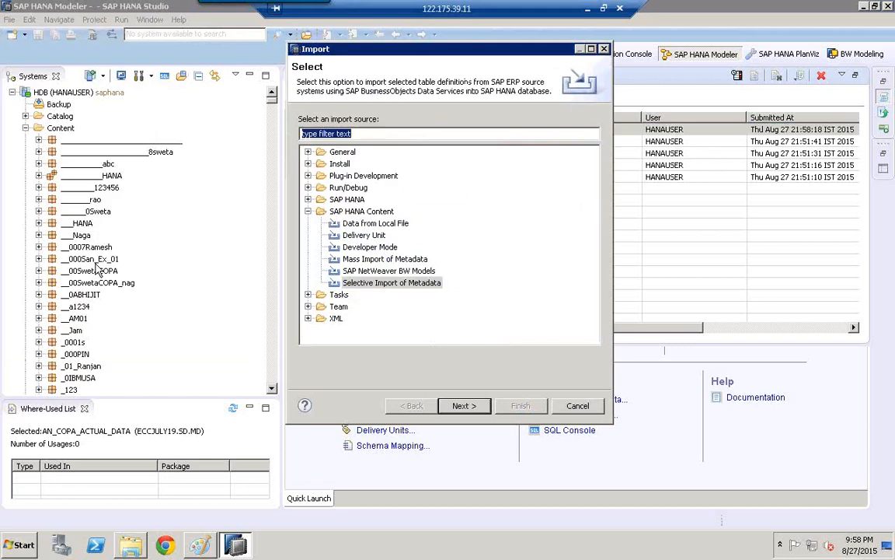
left_click(368, 237)
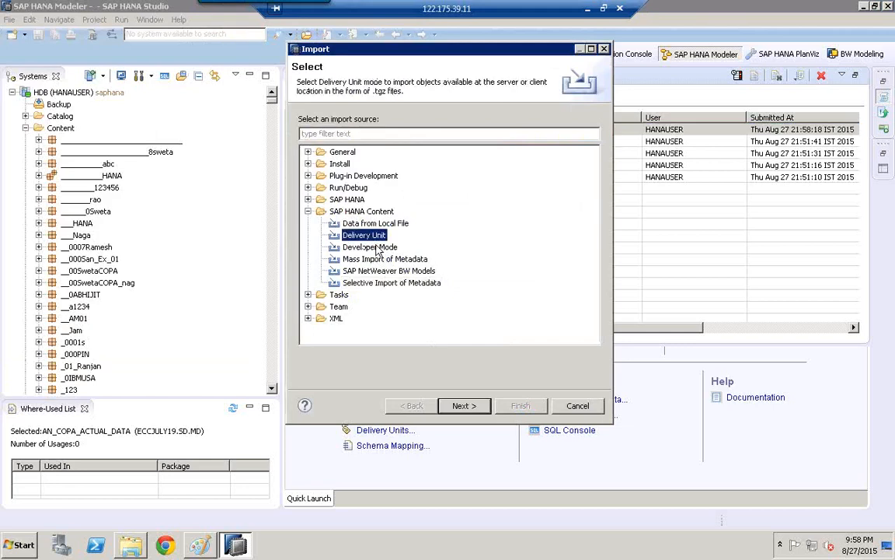
left_click(464, 406)
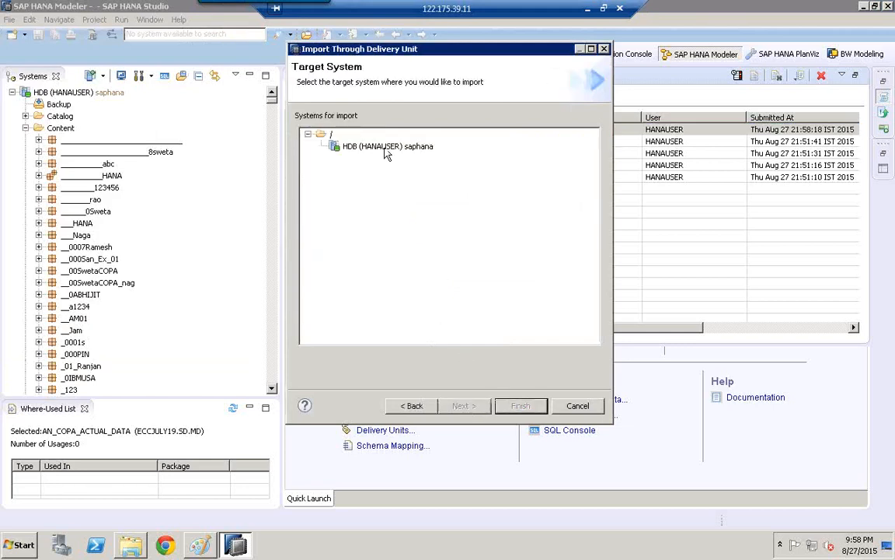
left_click(386, 147)
left_click(464, 406)
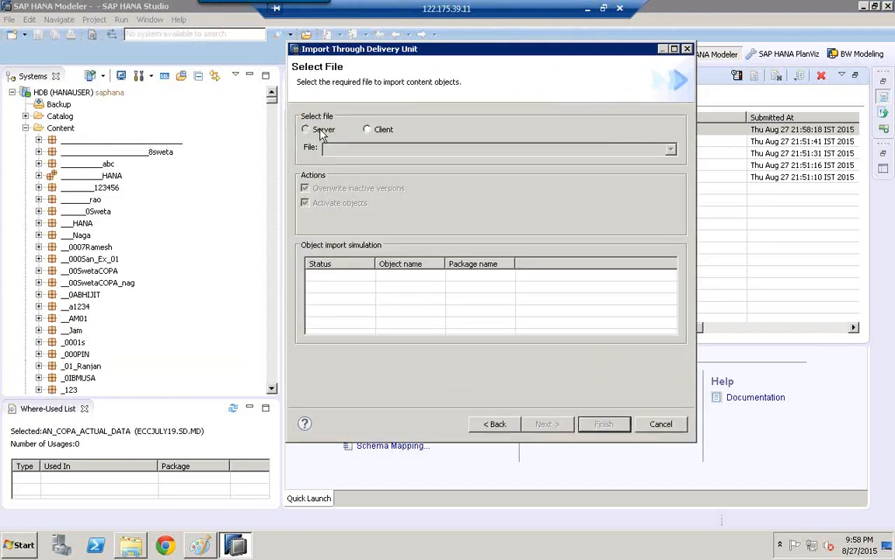
left_click(322, 131)
left_click(671, 148)
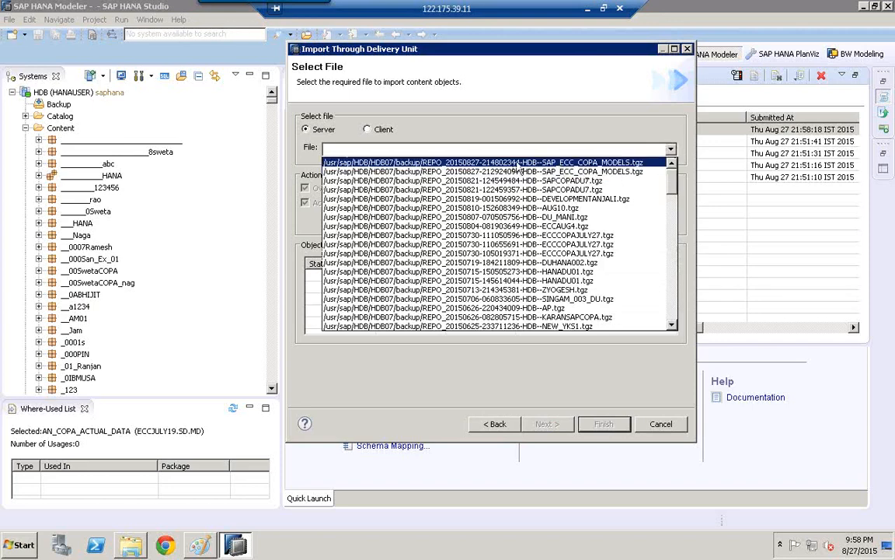
left_click(527, 163)
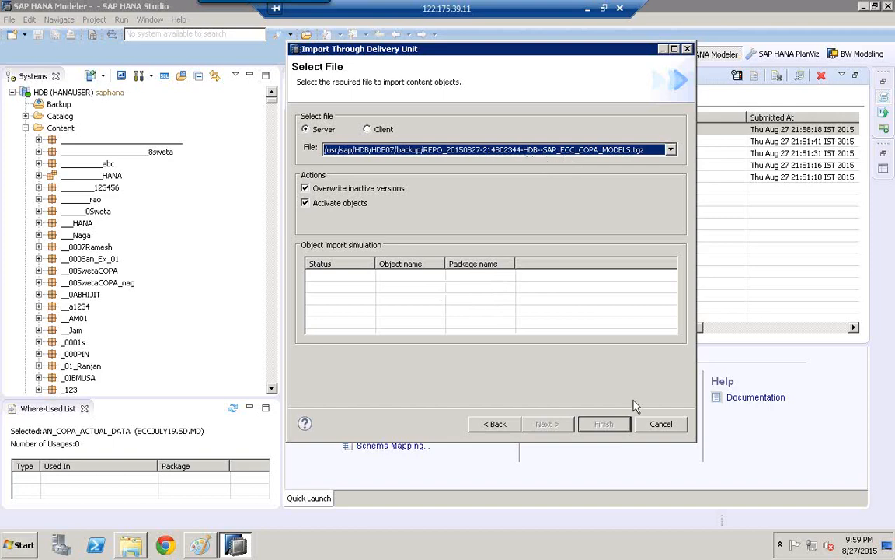
left_click(665, 424)
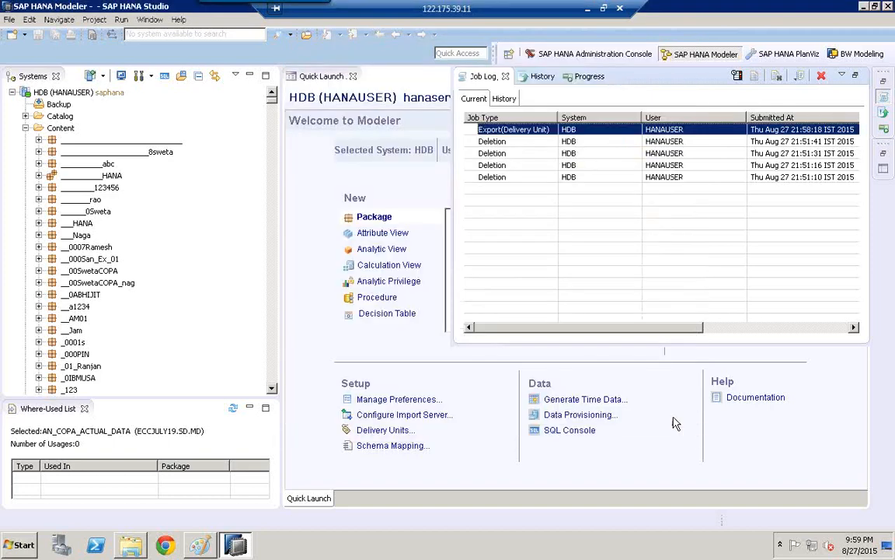
left_click(415, 331)
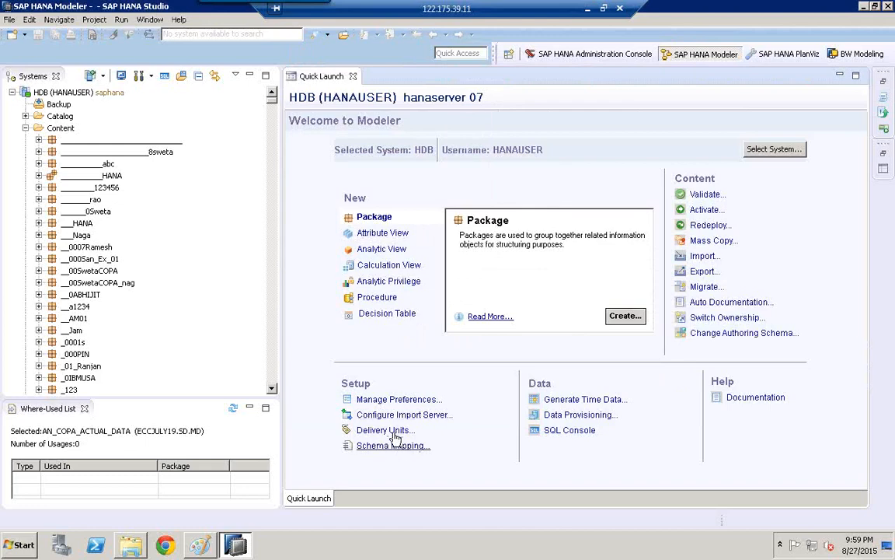
left_click(11, 21)
left_click(361, 353)
- Assign the ECCJULY19PIN package to the ECCAUG4(sap.com) delivery unit
left_click(81, 283)
type("eccj")
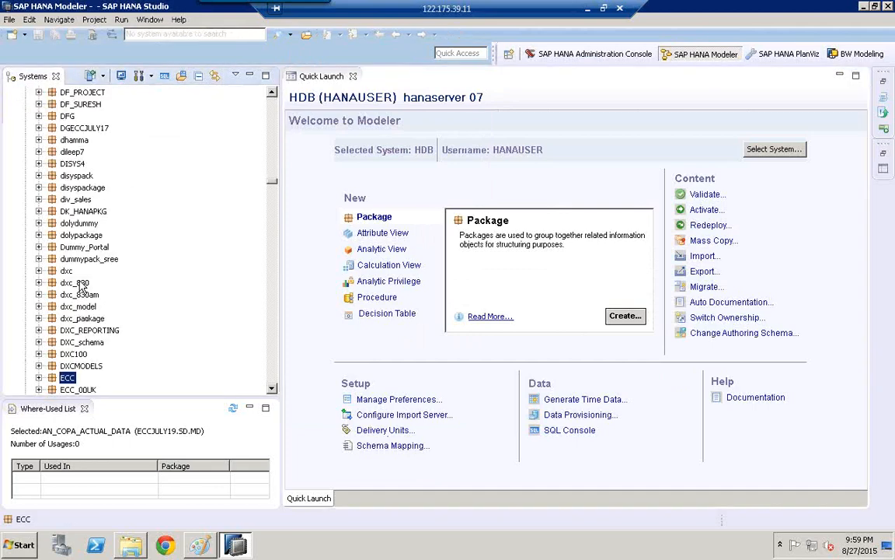
type("9")
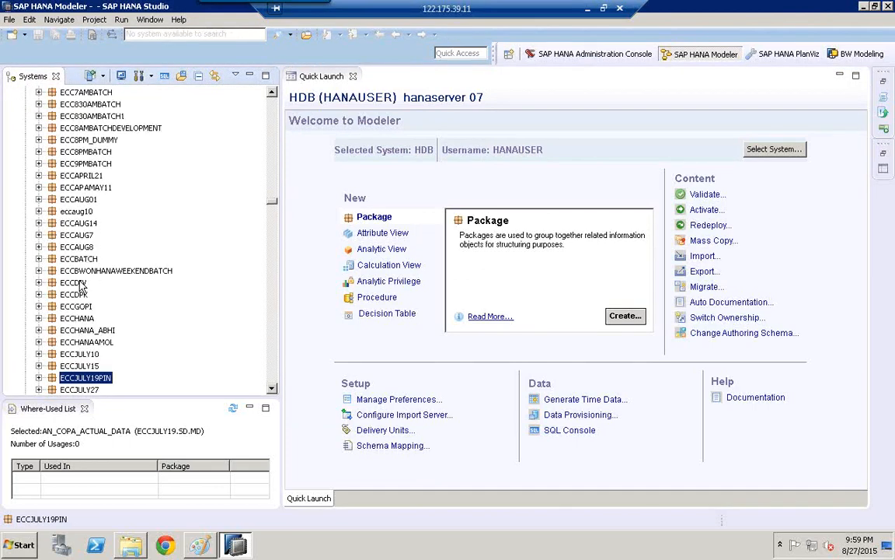
right_click(101, 381)
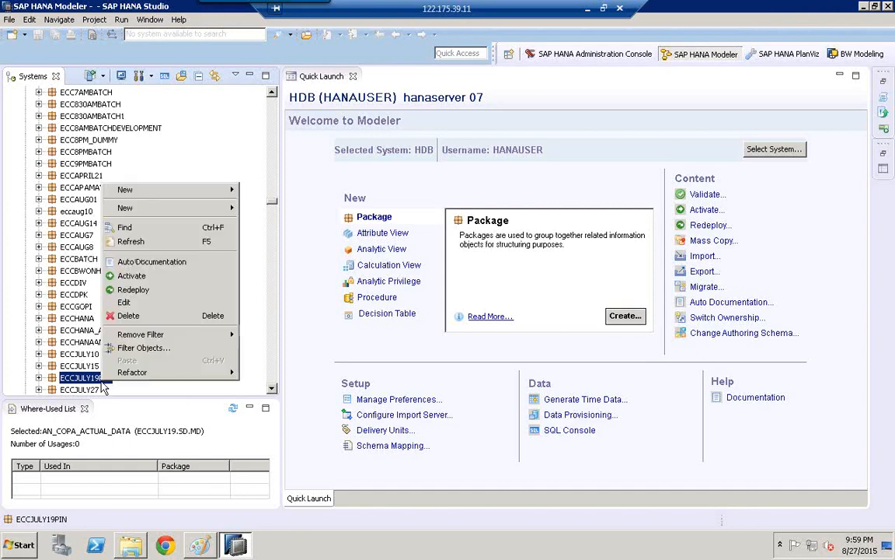
left_click(144, 303)
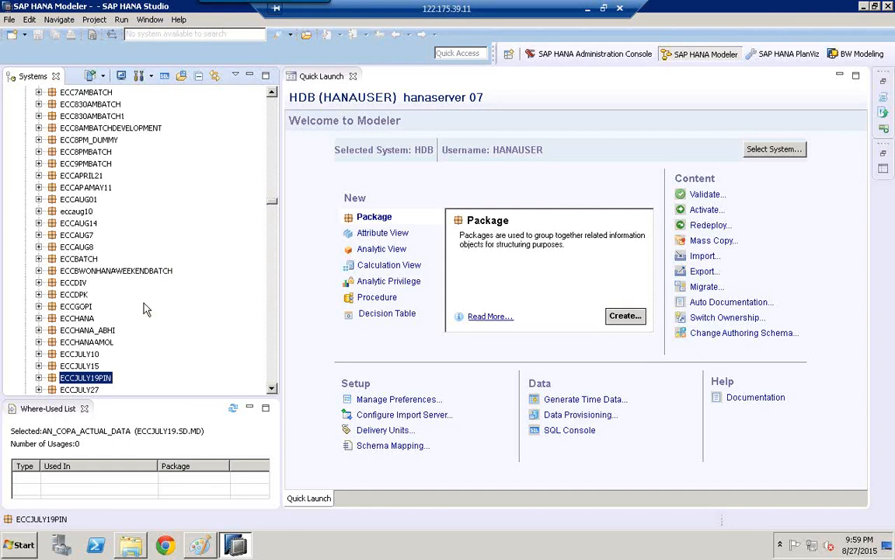
left_click(504, 205)
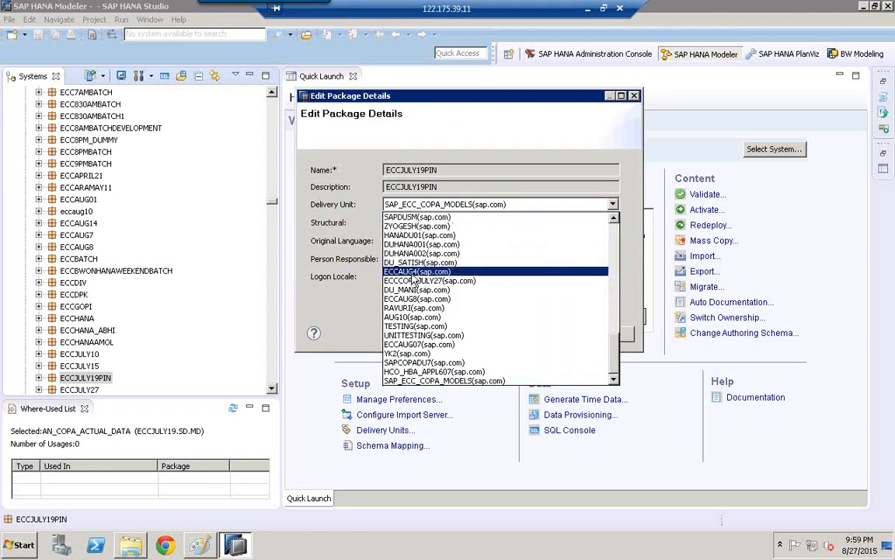
left_click(432, 271)
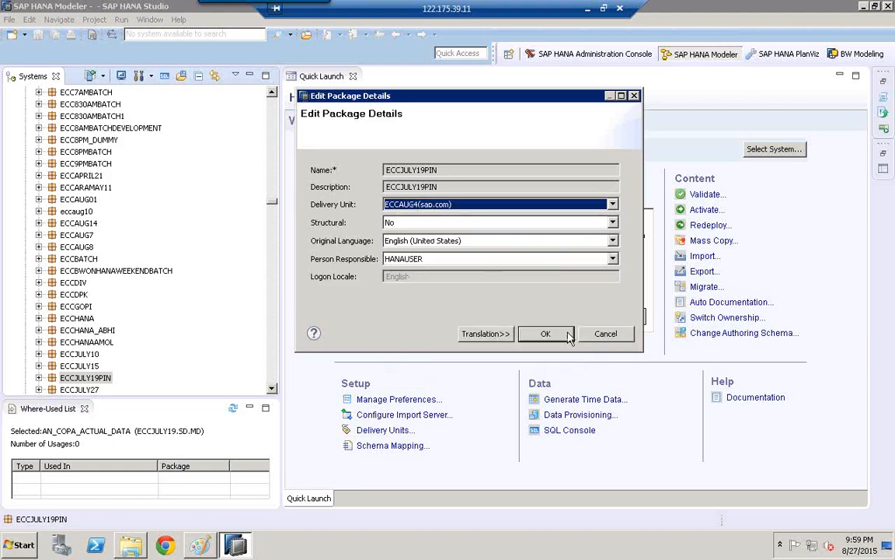
left_click(541, 334)
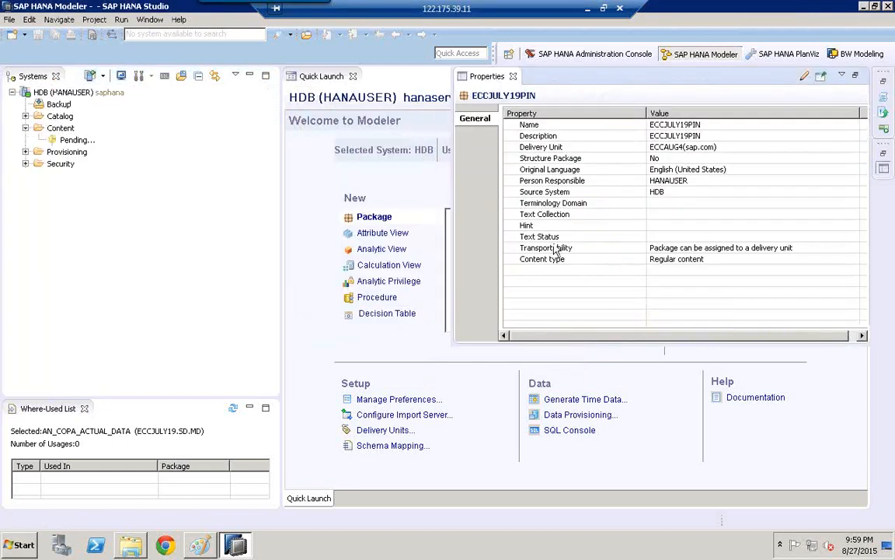
- Start a new delivery unit export with HDB (HANAUSER) as the source system
left_click(305, 173)
left_click(5, 20)
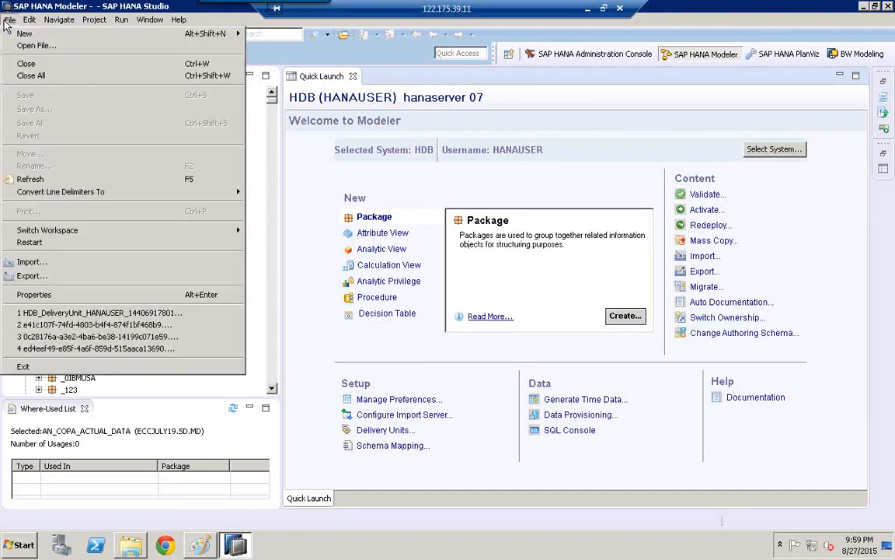
left_click(78, 284)
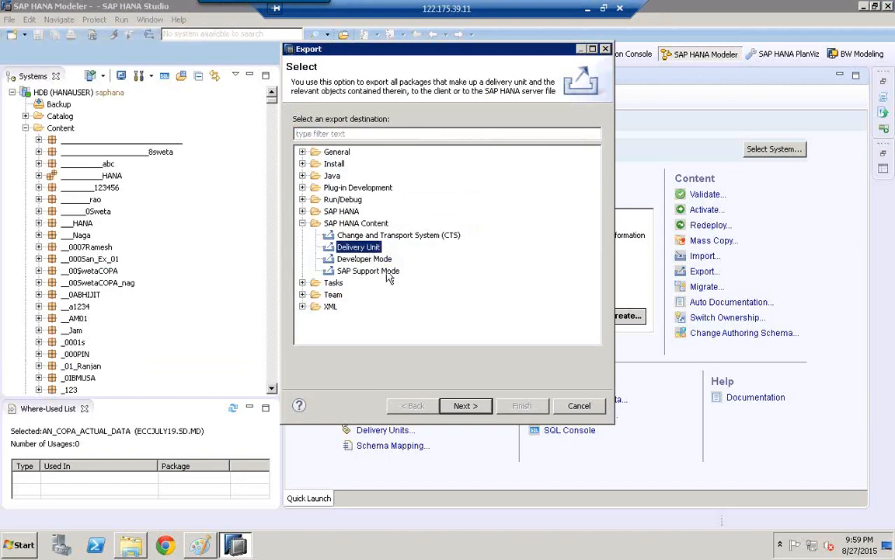
left_click(482, 412)
left_click(364, 153)
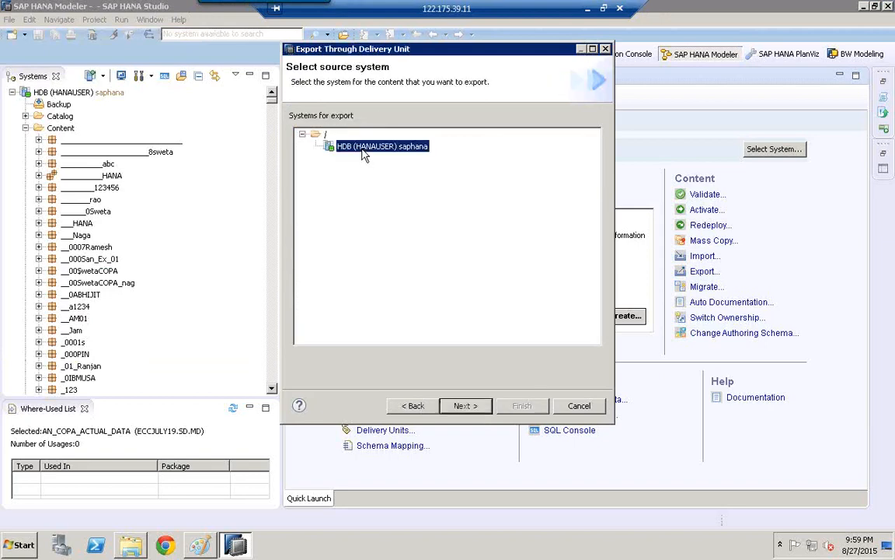
left_click(486, 409)
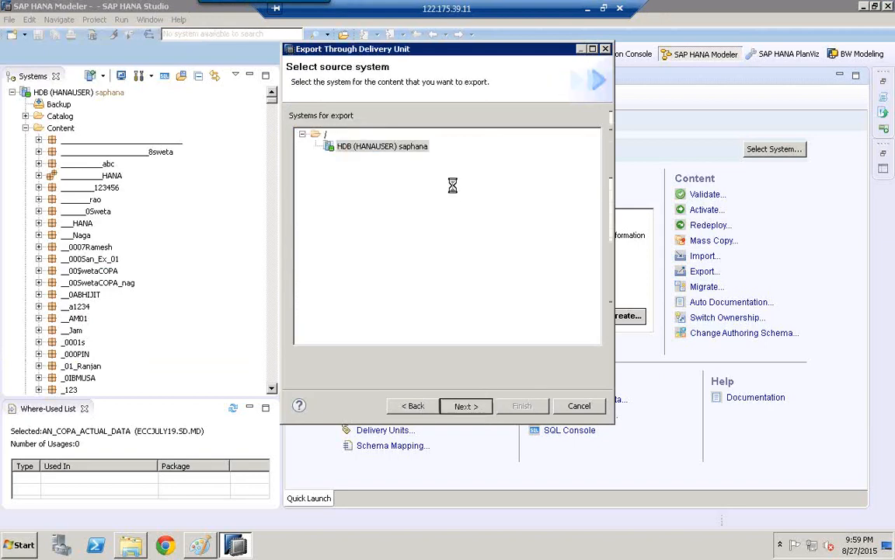
left_click(373, 125)
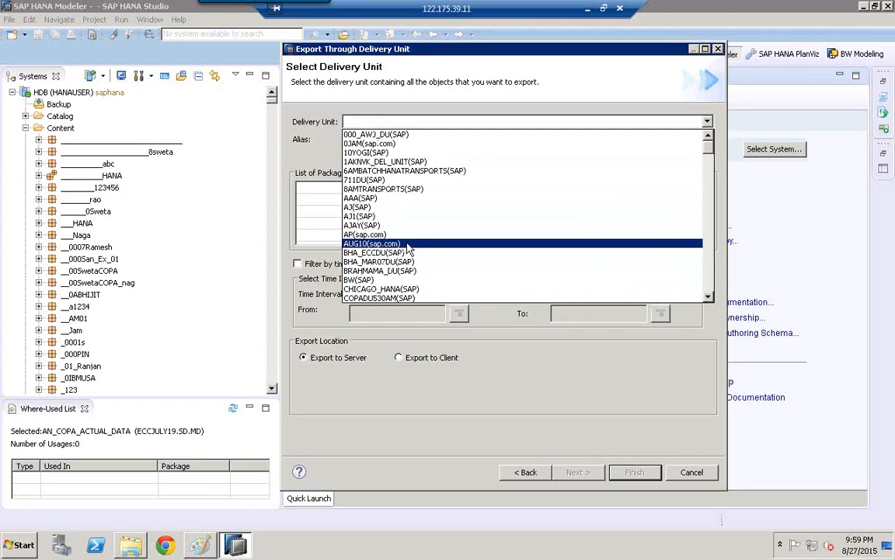
key("e")
left_click(423, 125)
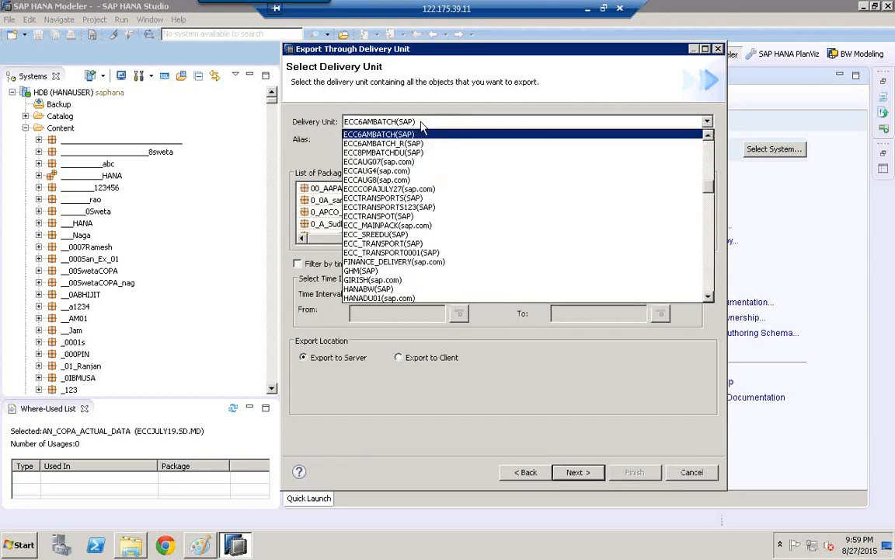
left_click(424, 186)
key("a")
key("g")
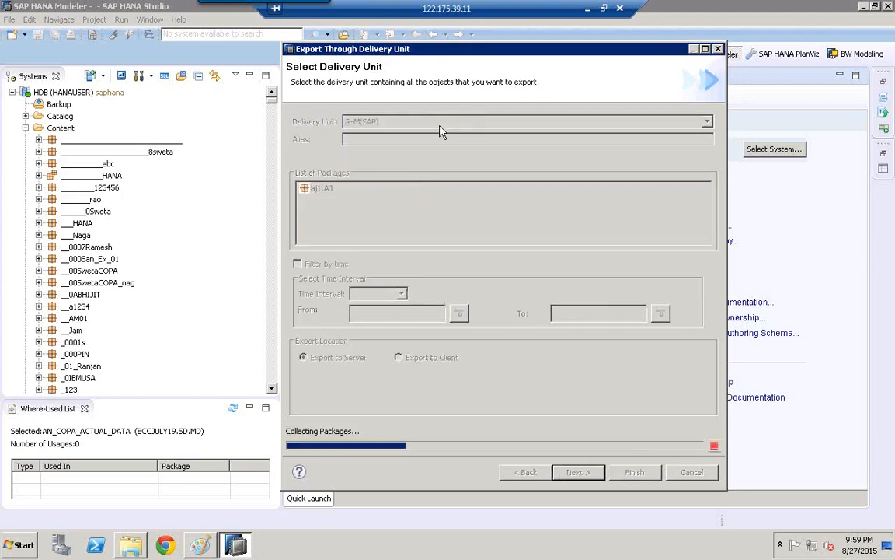
- Export the ECCAUG4(sap.com) delivery unit to the server and check the job's status in the Job Log
left_click(444, 123)
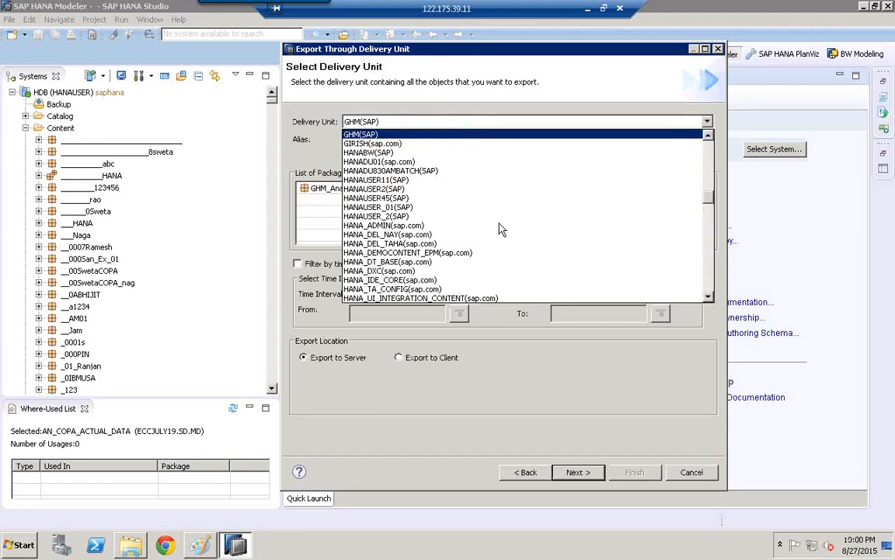
scroll(706, 286, "down", 6)
left_click(709, 290)
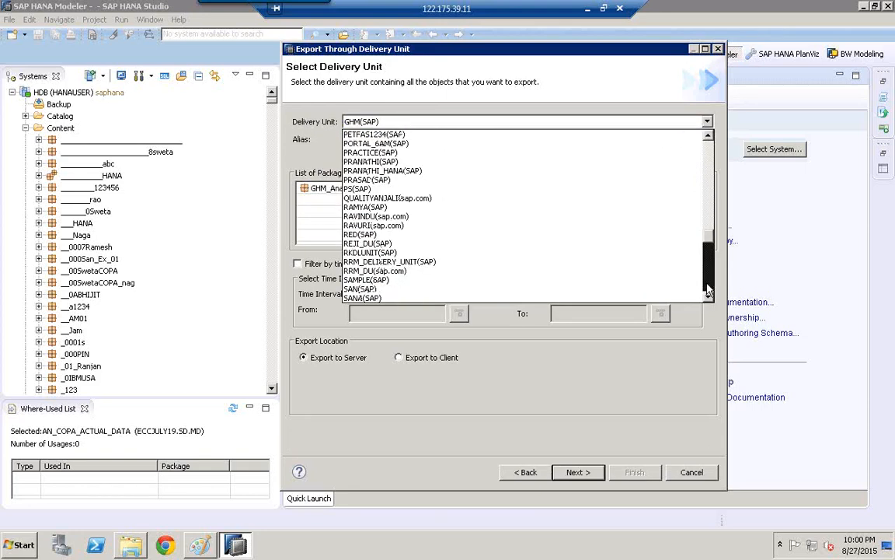
left_click(709, 289)
left_click(709, 290)
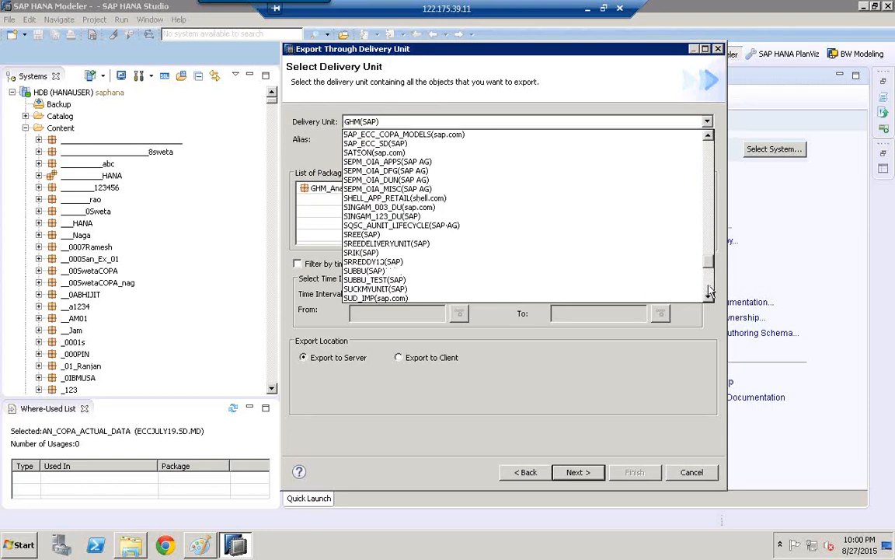
left_click(709, 290)
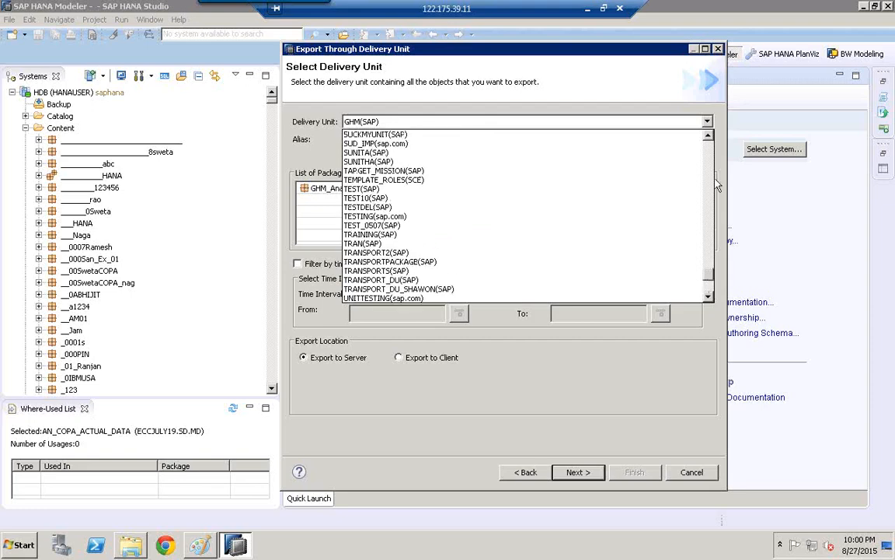
left_click_drag(709, 282, 716, 148)
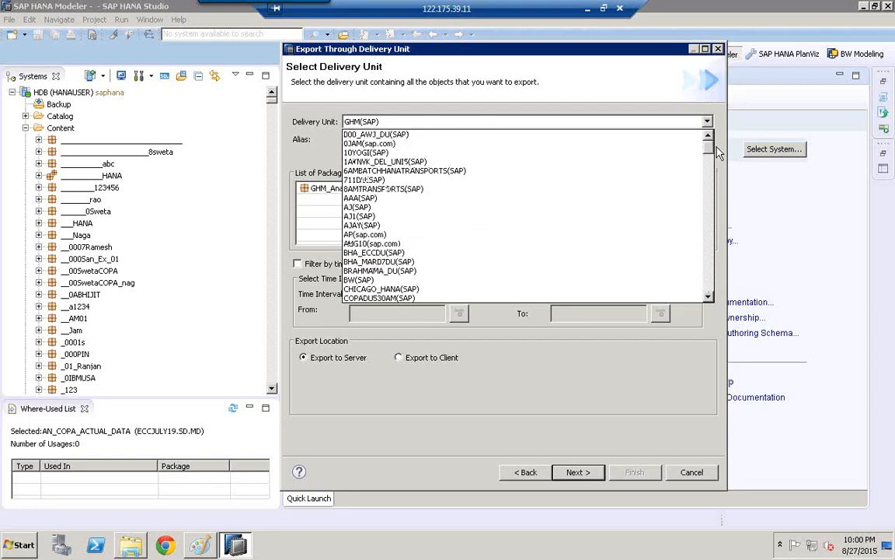
left_click(709, 275)
left_click(709, 280)
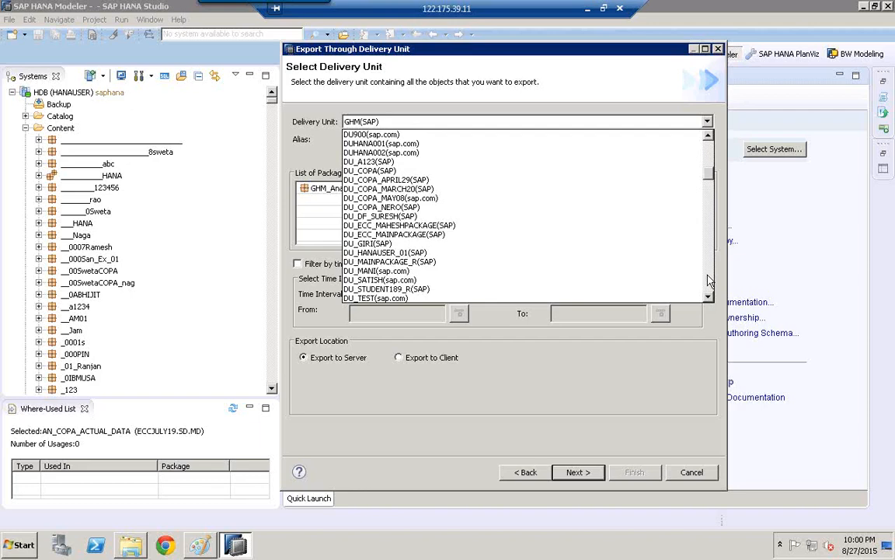
left_click(708, 280)
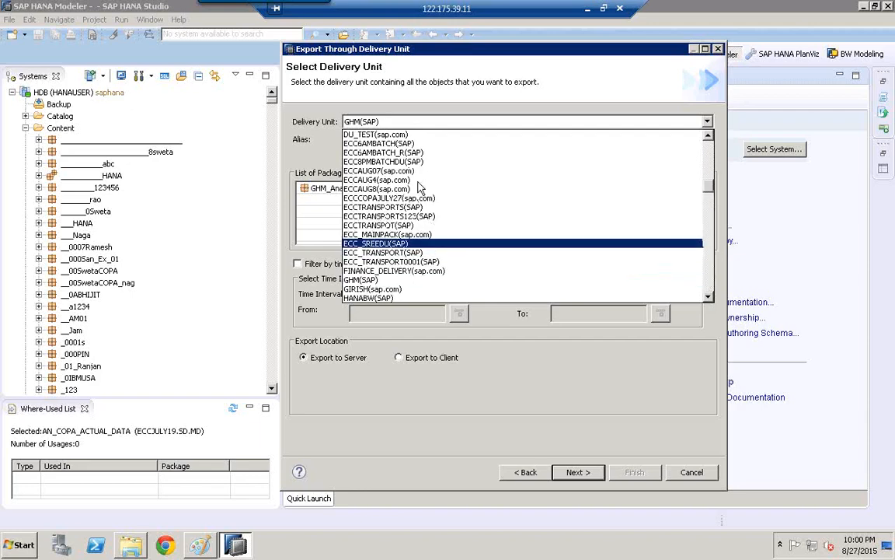
left_click(389, 180)
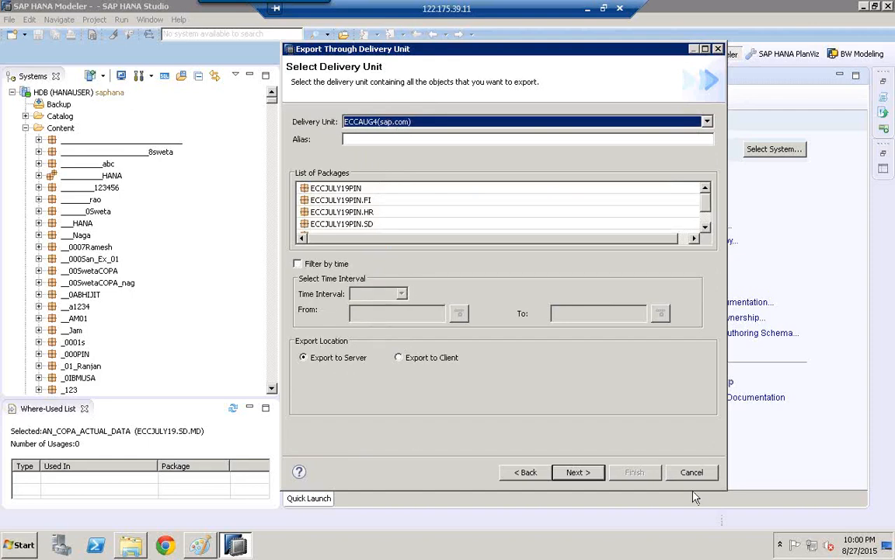
left_click(578, 472)
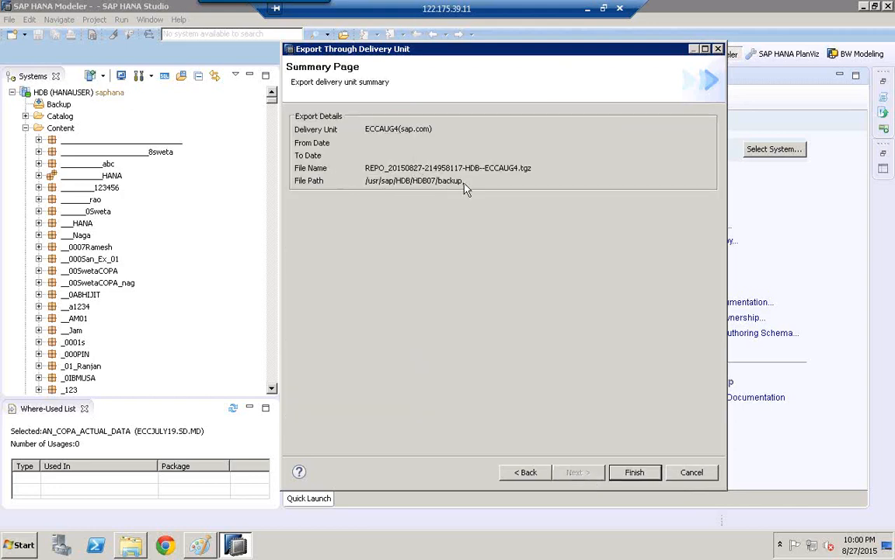
left_click(635, 473)
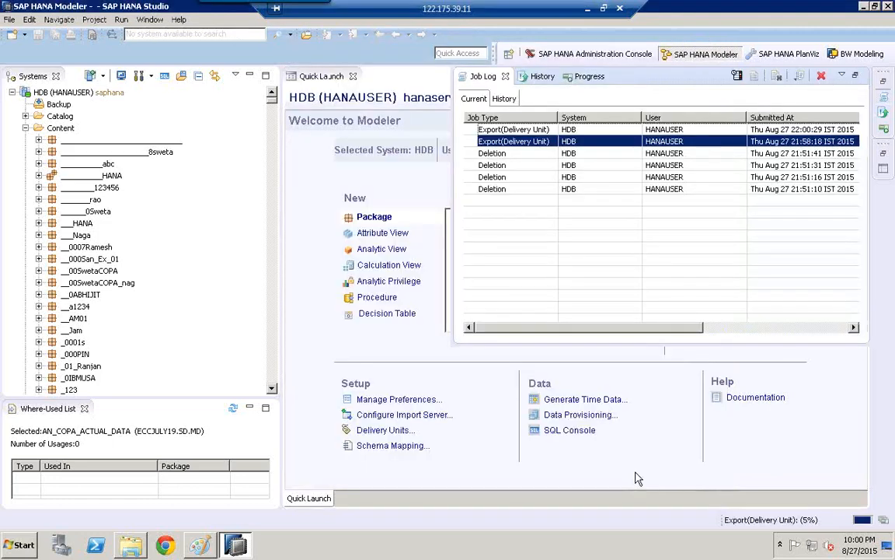
left_click(758, 327)
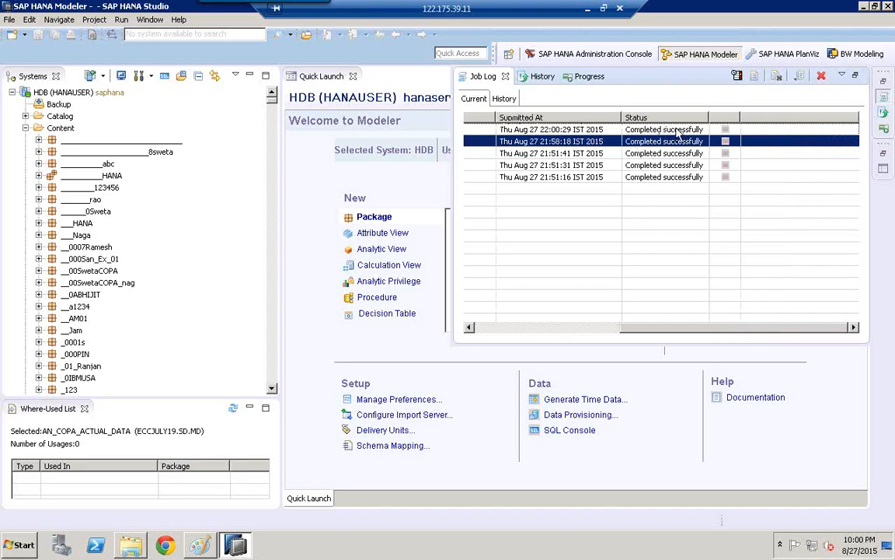
- Start a delivery unit import with HDB (HANAUSER) as the target system
left_click(9, 19)
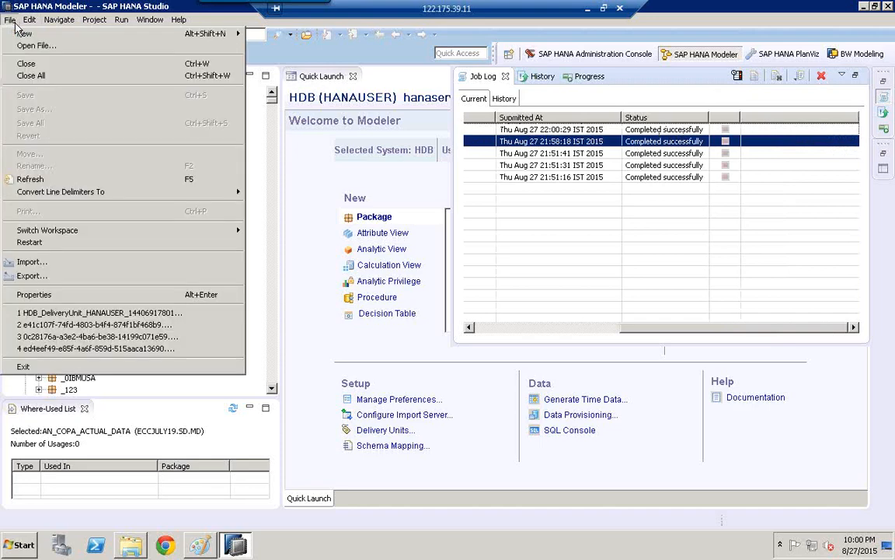
left_click(94, 258)
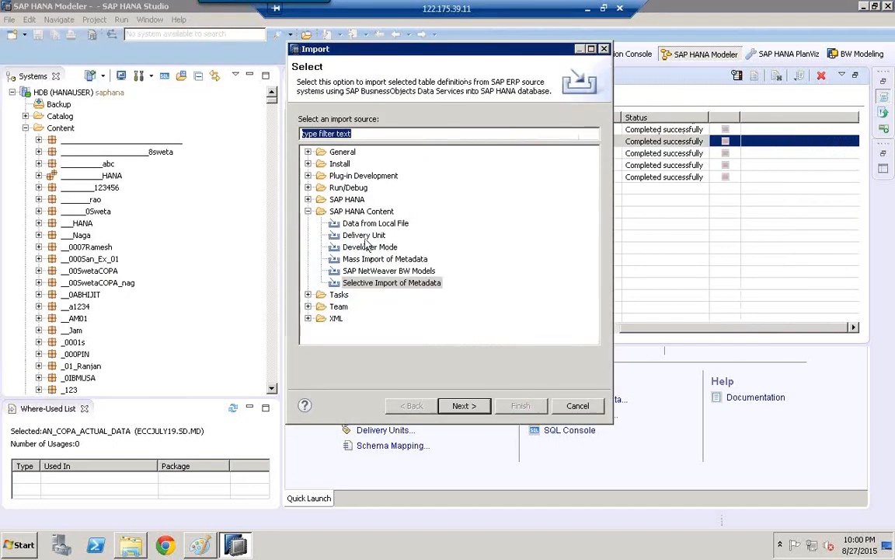
left_click(354, 236)
left_click(475, 409)
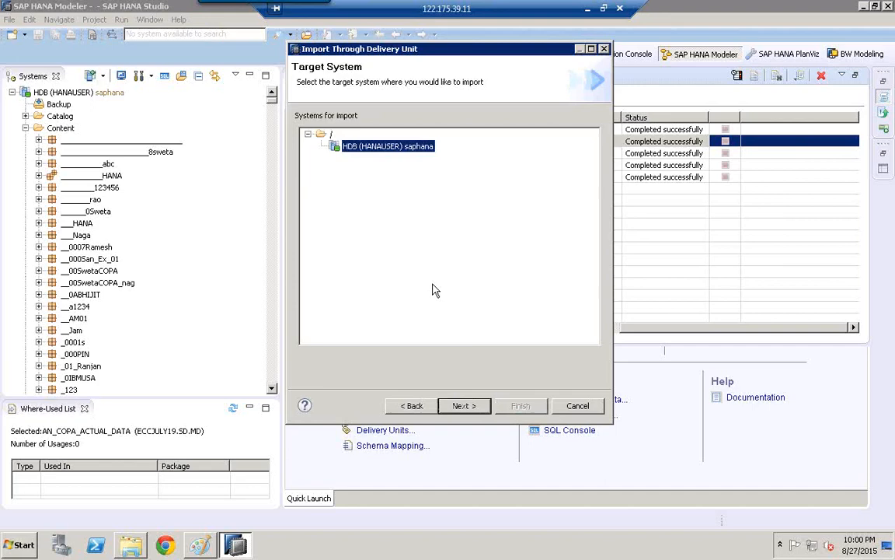
left_click(464, 405)
left_click(325, 131)
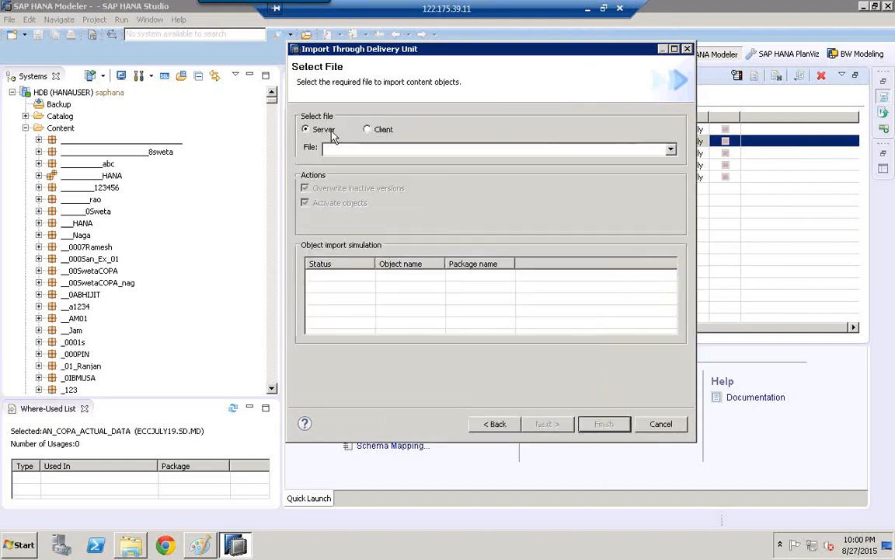
left_click(454, 148)
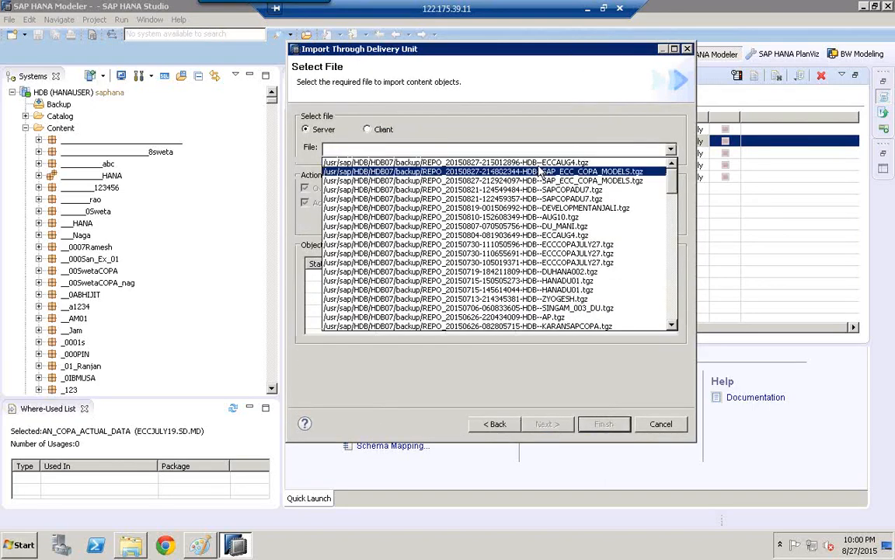
left_click(573, 164)
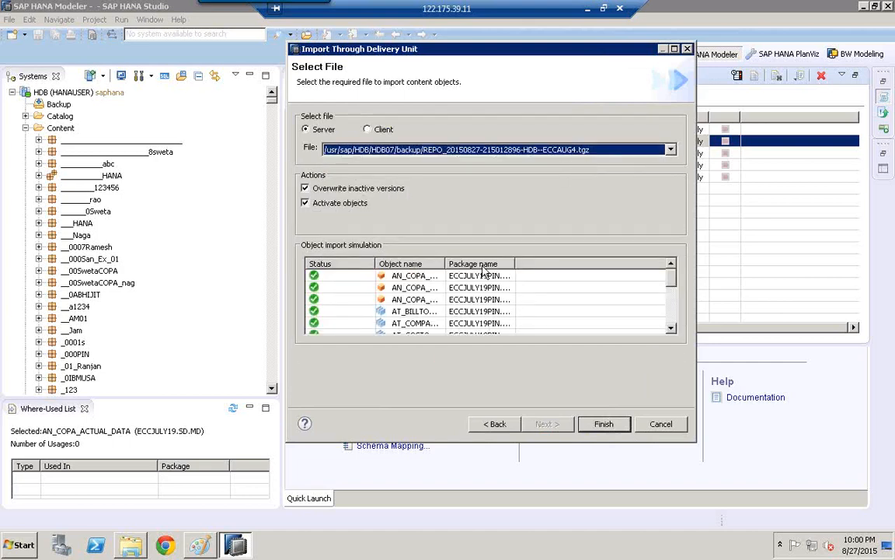
- Review the object import simulation for the ECCAUG4 file in an enlarged import dialog and close it without importing
left_click(674, 49)
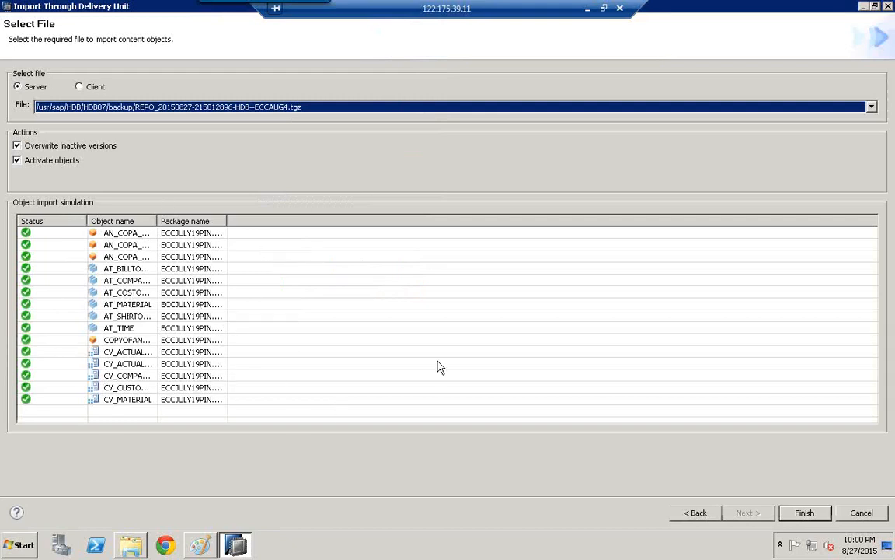
left_click(862, 511)
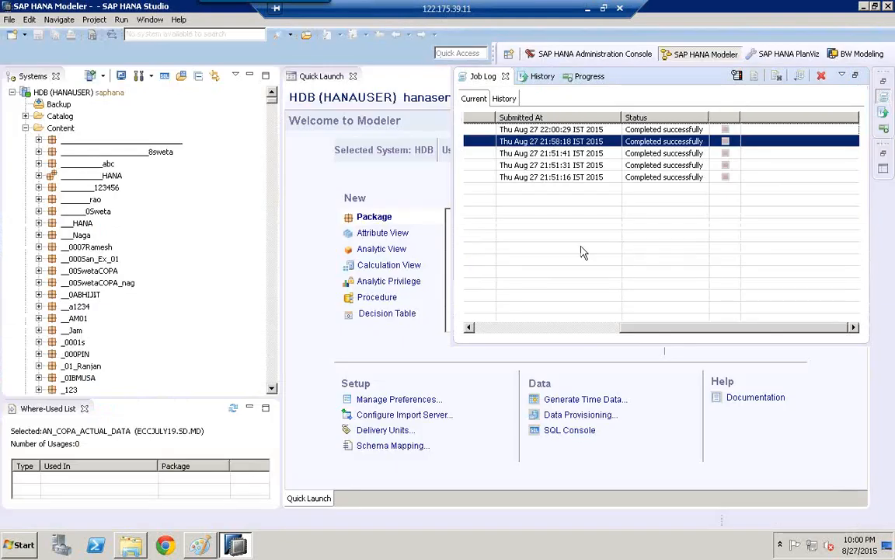
left_click(353, 191)
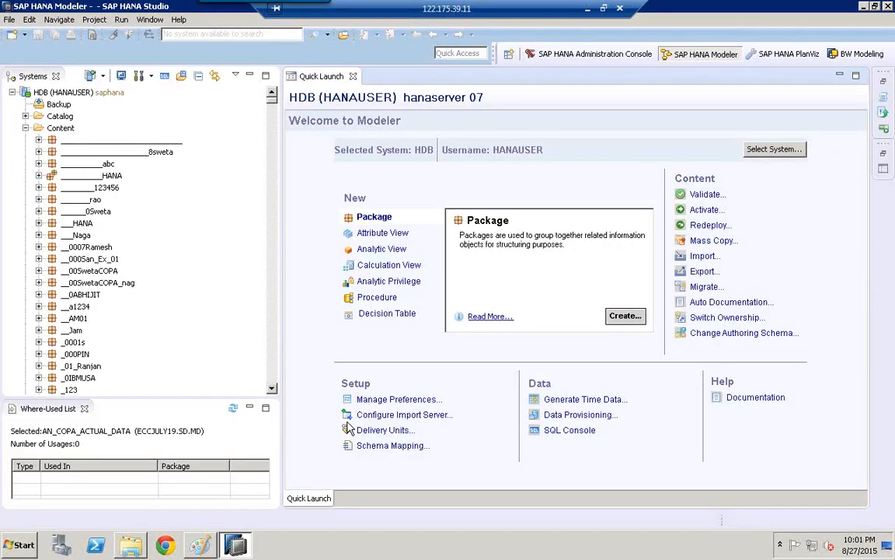
- Create a delivery unit named SAPDU9 and check its entry in the delivery units list
left_click(370, 430)
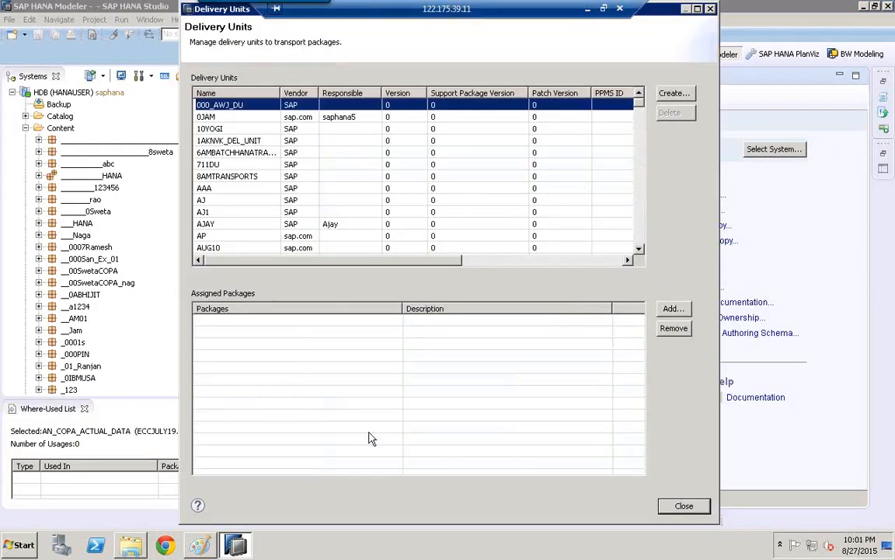
left_click(673, 93)
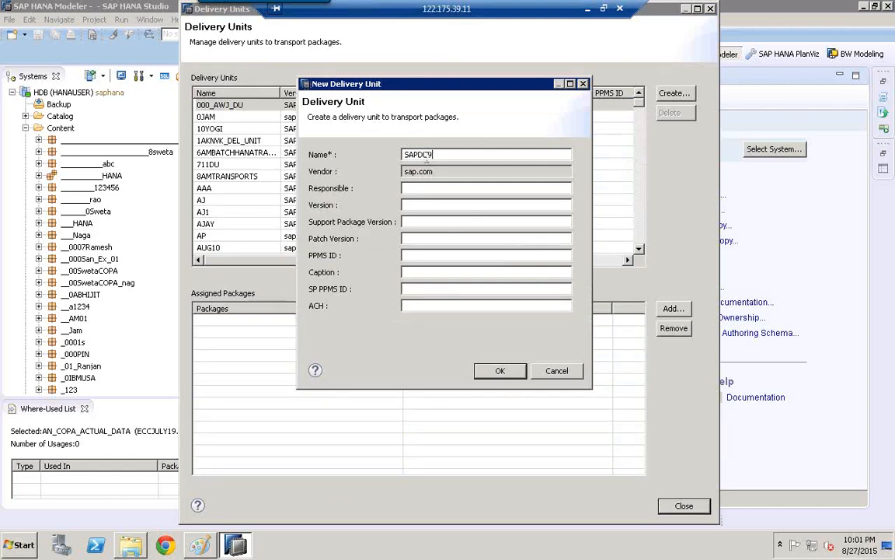
left_click(505, 370)
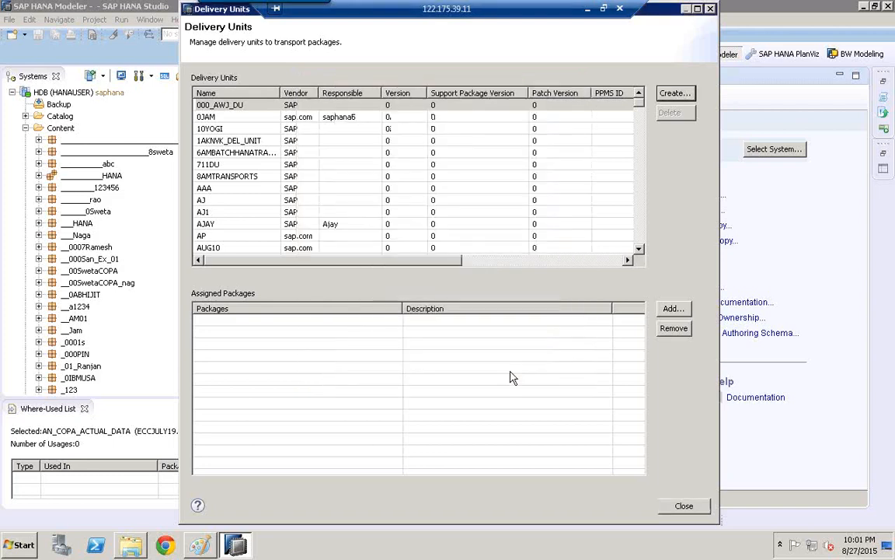
left_click(210, 249)
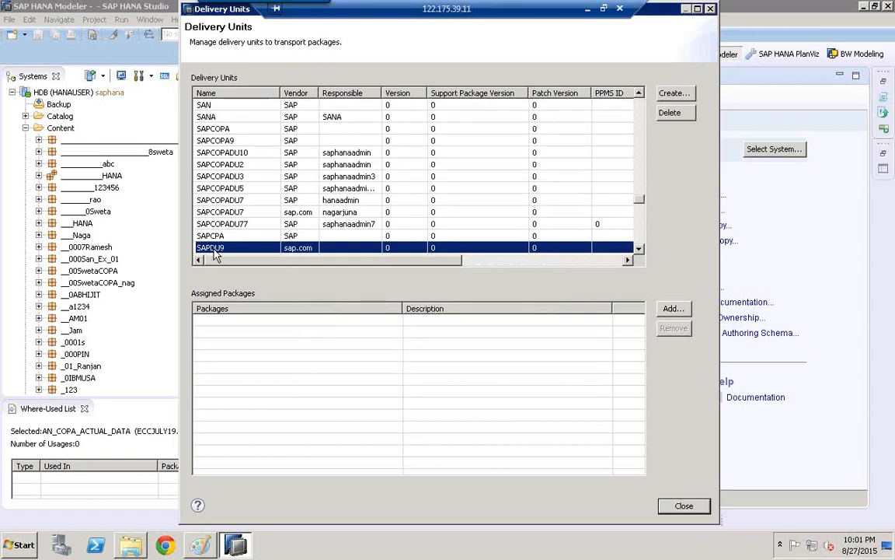
left_click(681, 505)
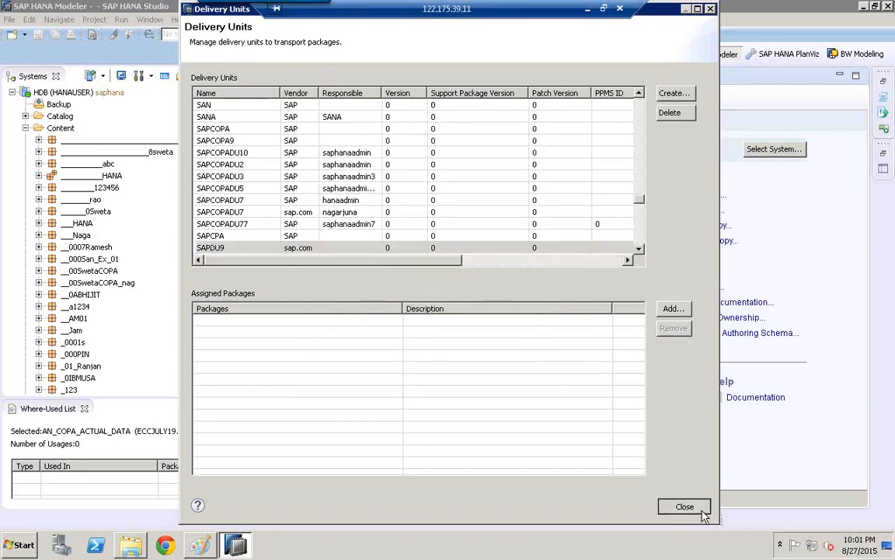
left_click(106, 261)
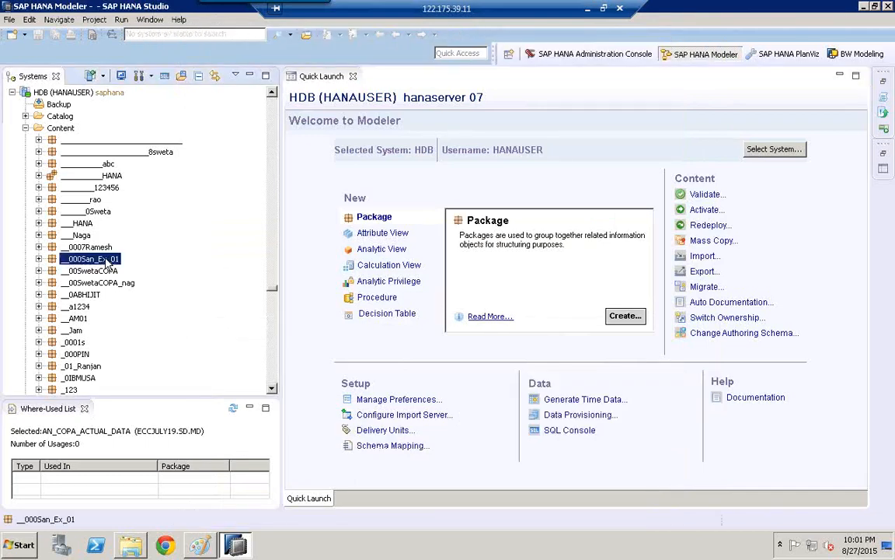
type("sap")
scroll(242, 339, "down", 16)
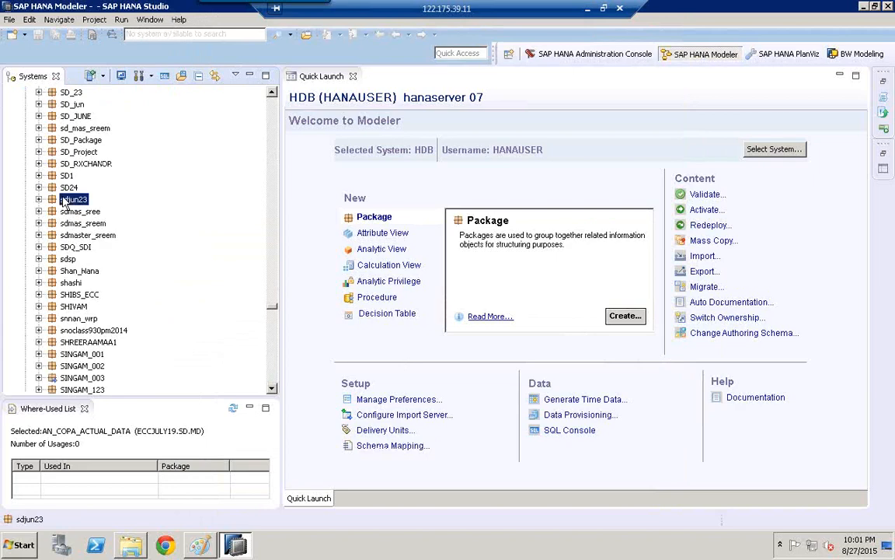
scroll(65, 201, "up", 10)
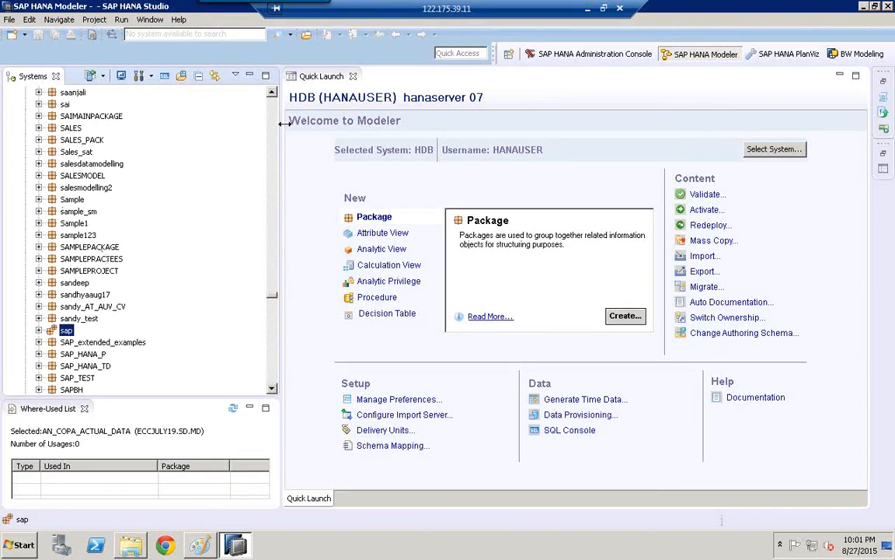
scroll(274, 134, "up", 20)
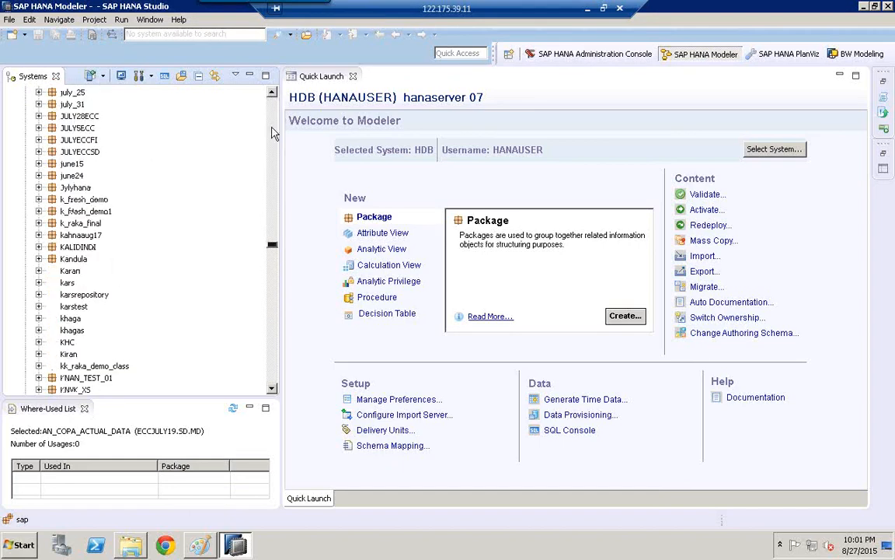
scroll(274, 134, "up", 20)
- Locate the ECCJULY19PIN package under Content and open its package details for editing
left_click(96, 176)
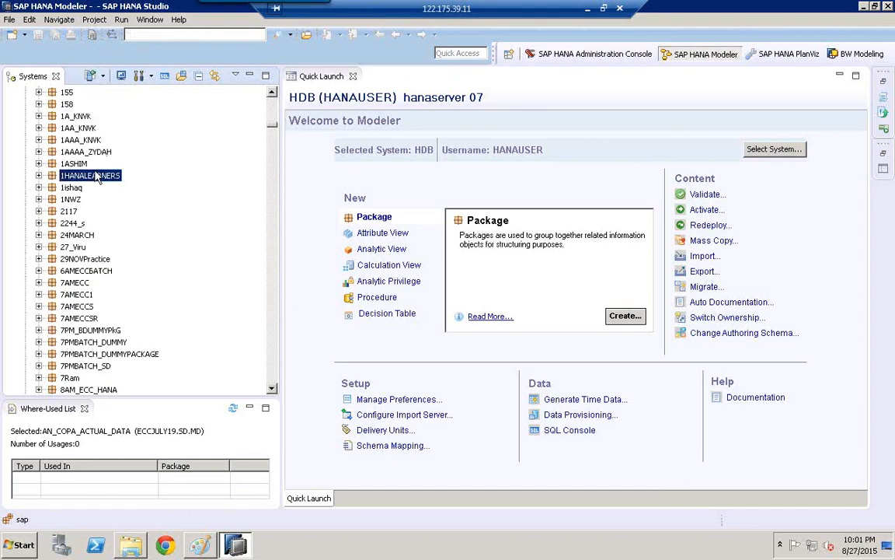
type("eccj")
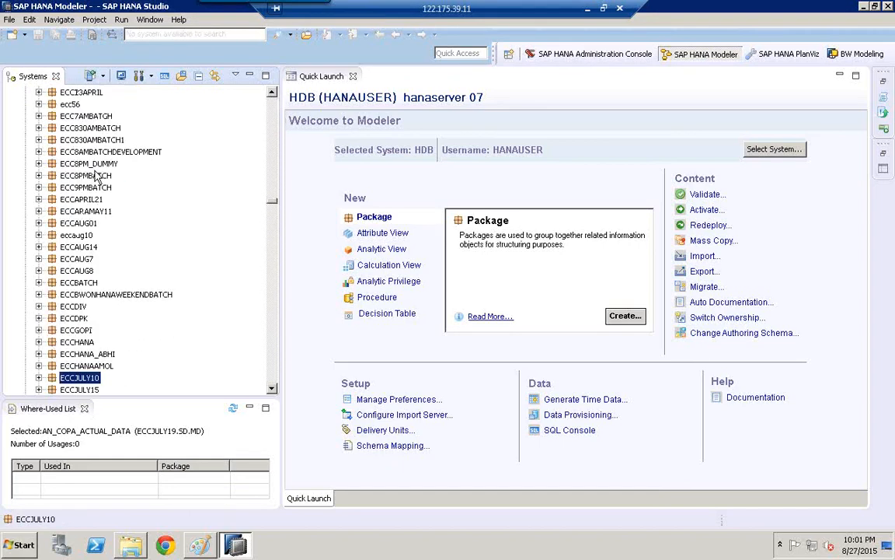
scroll(245, 327, "down", 8)
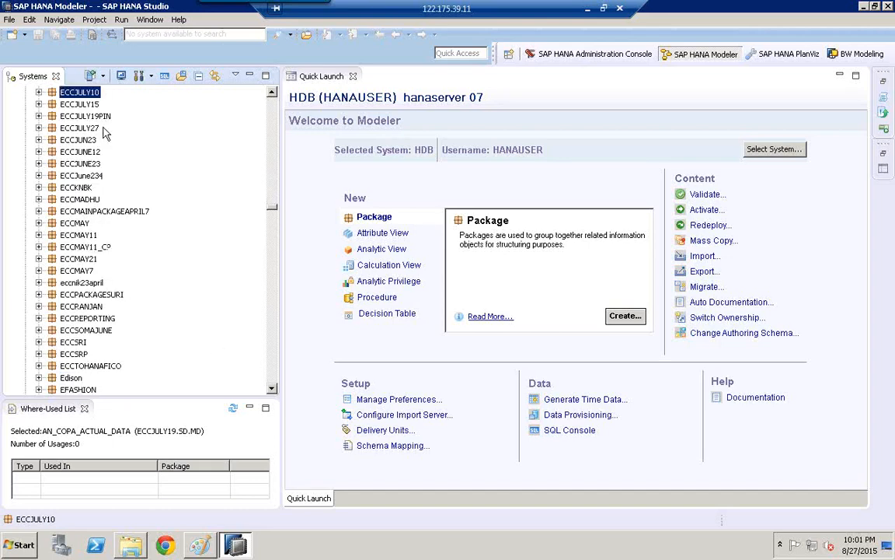
left_click(77, 116)
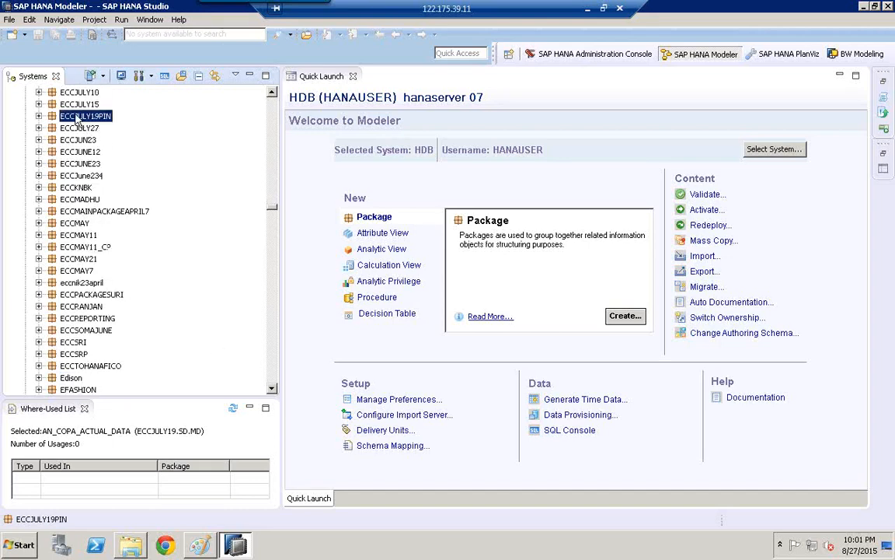
right_click(78, 118)
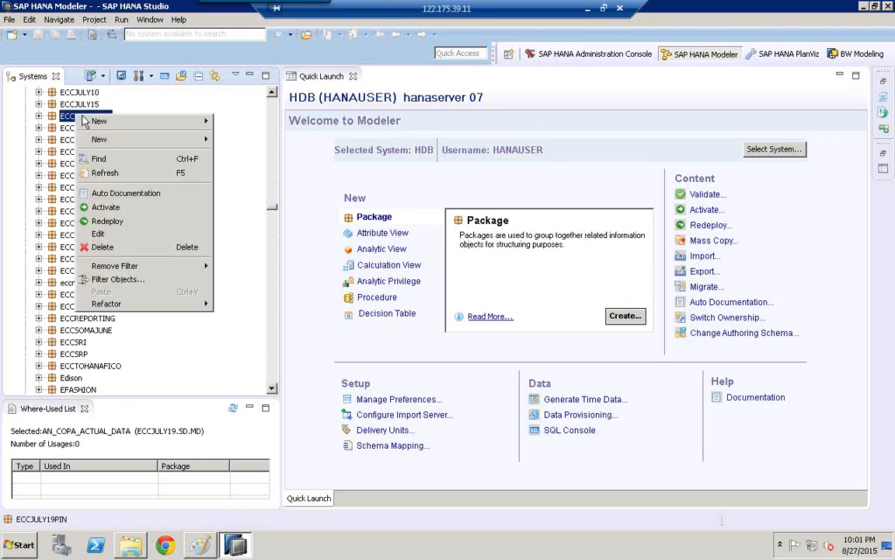
left_click(122, 235)
- Set the ECCJULY19PIN package's delivery unit to SAPDU9(sap.com) and save the package details
left_click(398, 204)
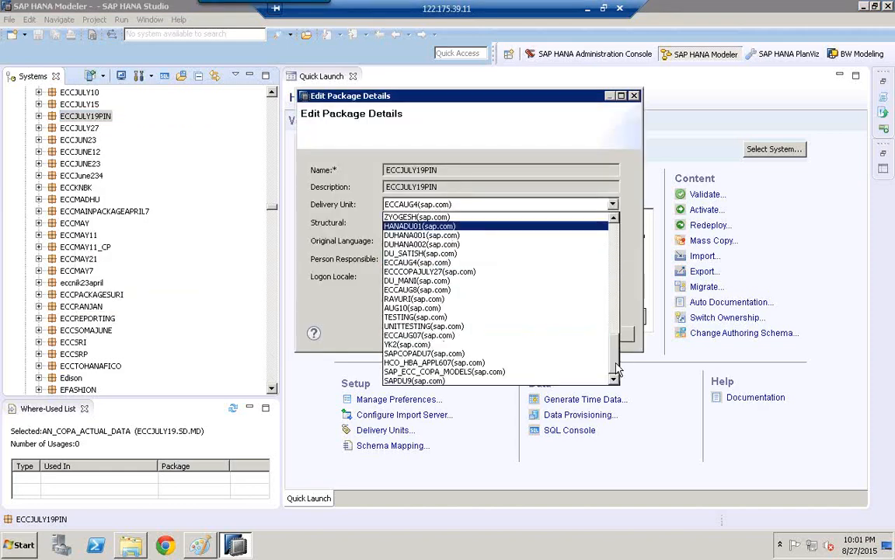
left_click_drag(616, 372, 612, 224)
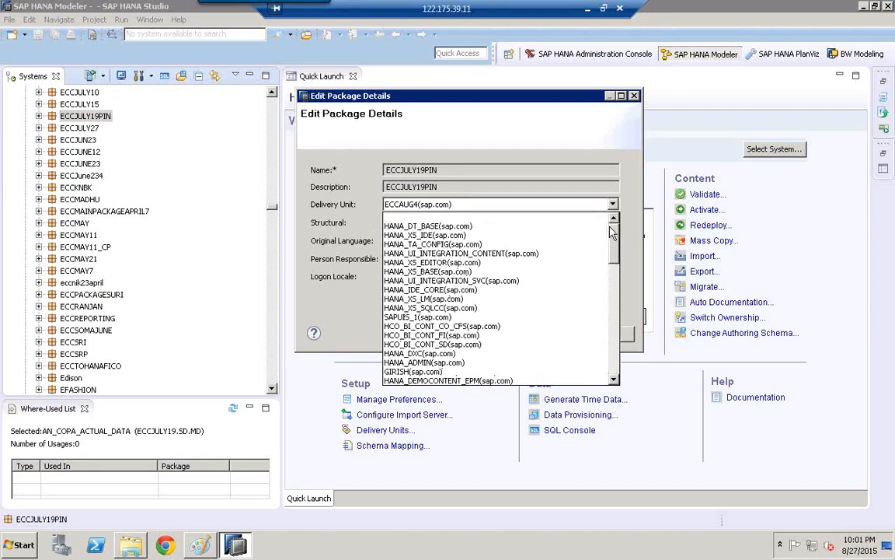
left_click(611, 361)
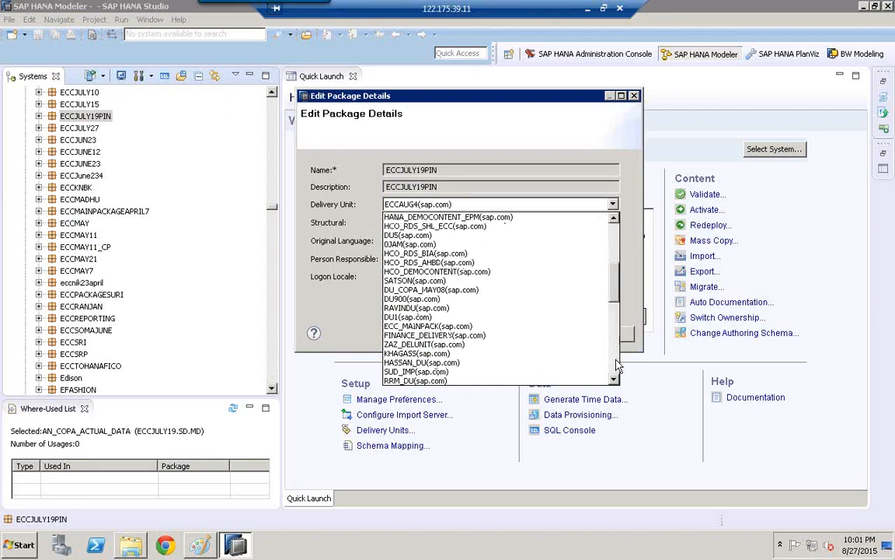
left_click(616, 365)
left_click(427, 386)
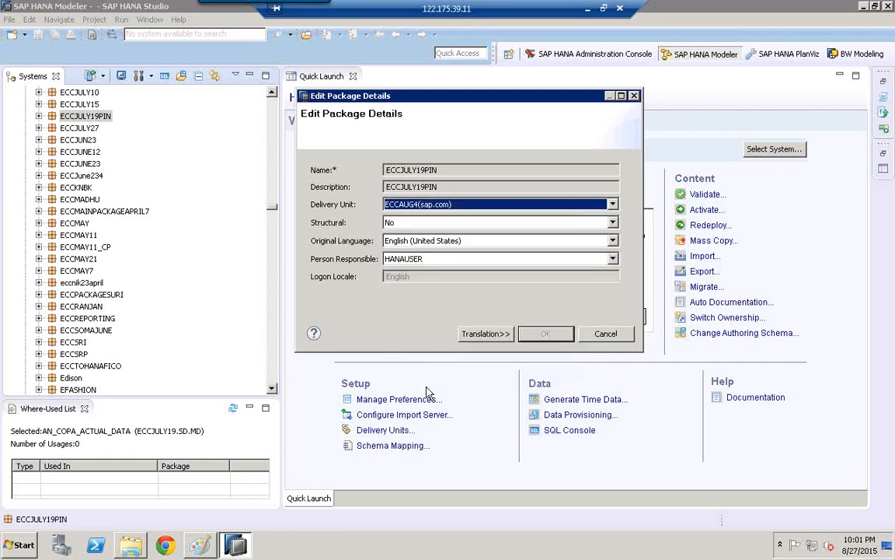
left_click(542, 203)
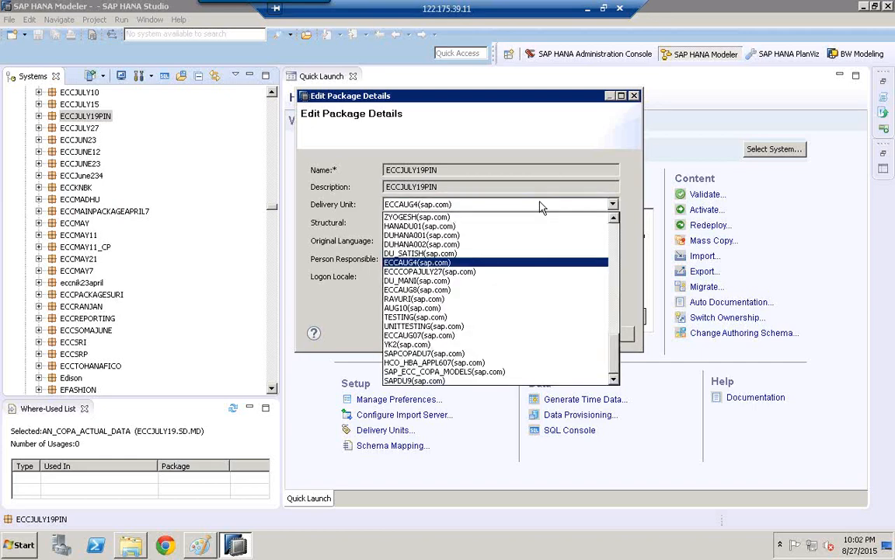
left_click(413, 381)
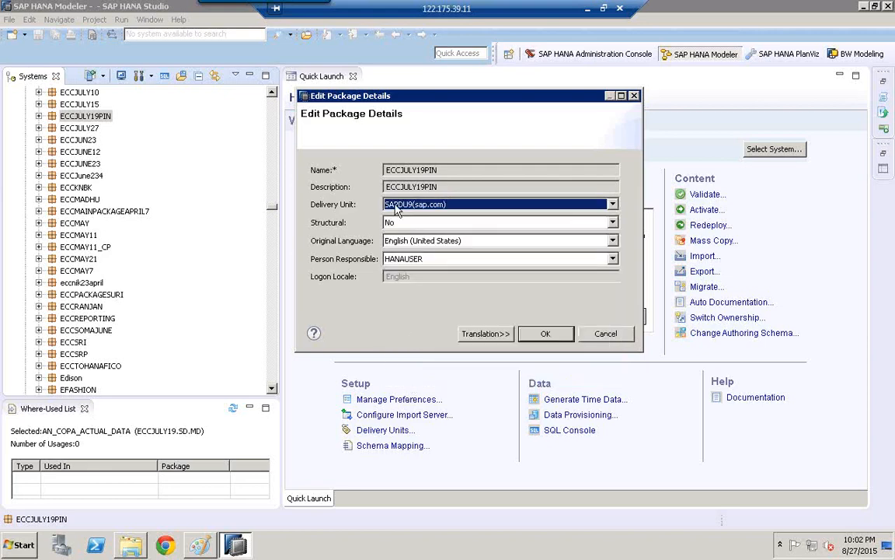
left_click(547, 335)
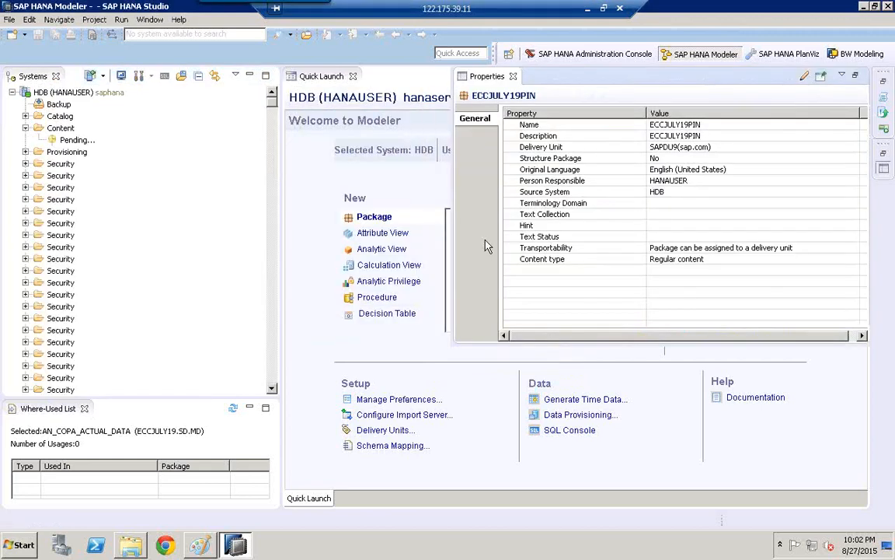
left_click(338, 208)
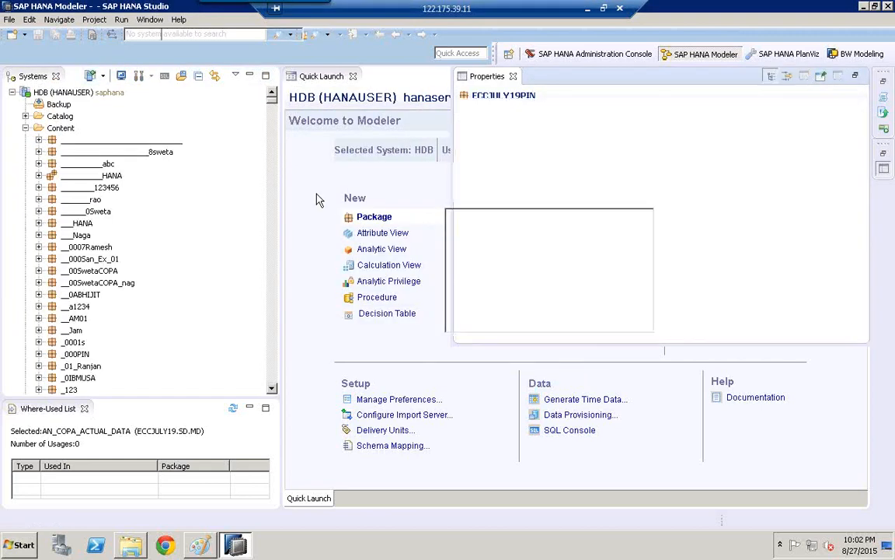
- Start a delivery unit export from SAP HANA Content with HDB (HANAUSER) as the source system
left_click(10, 19)
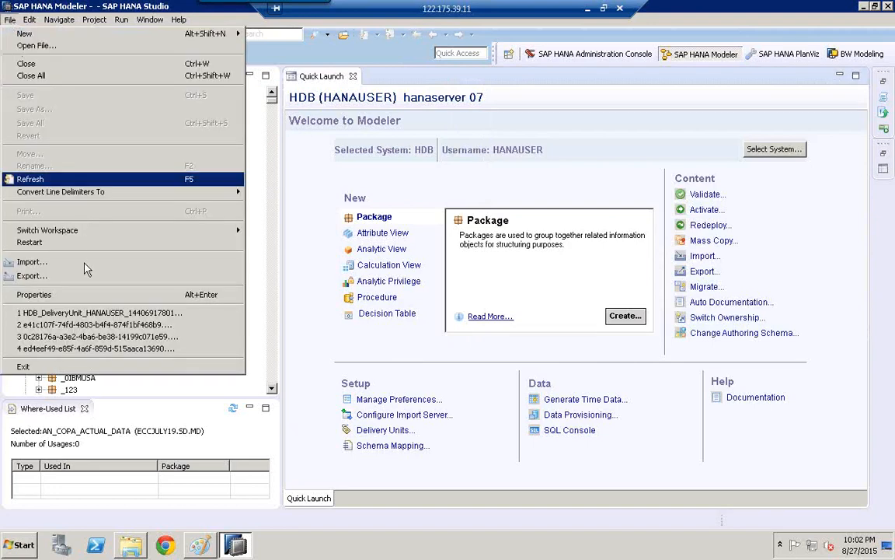
left_click(46, 275)
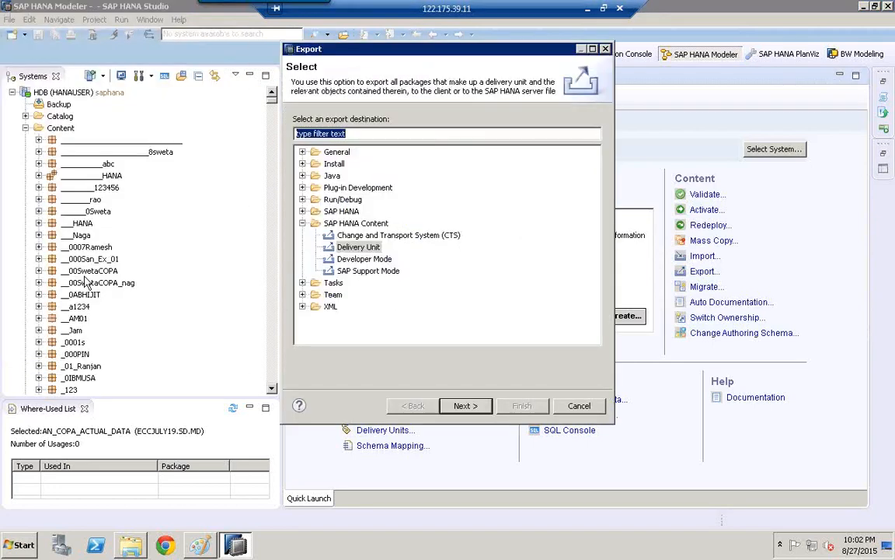
left_click(363, 247)
left_click(467, 406)
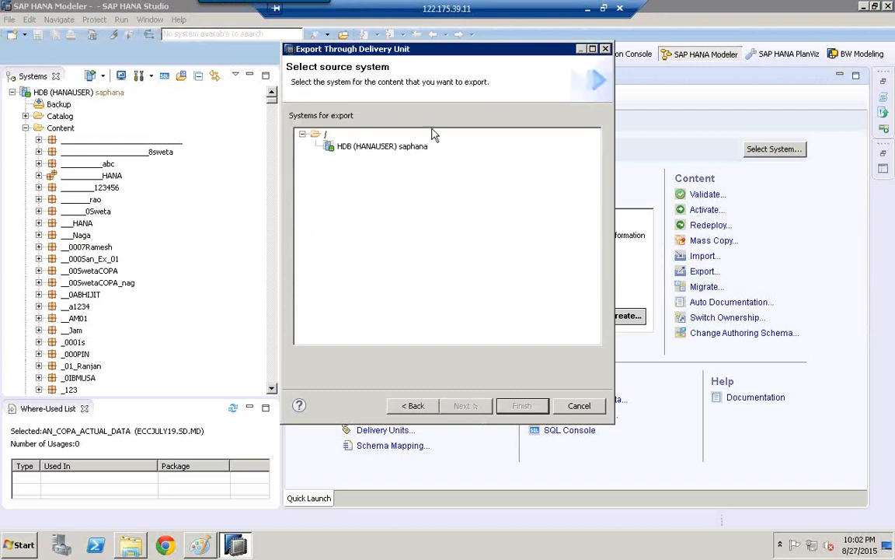
left_click(482, 408)
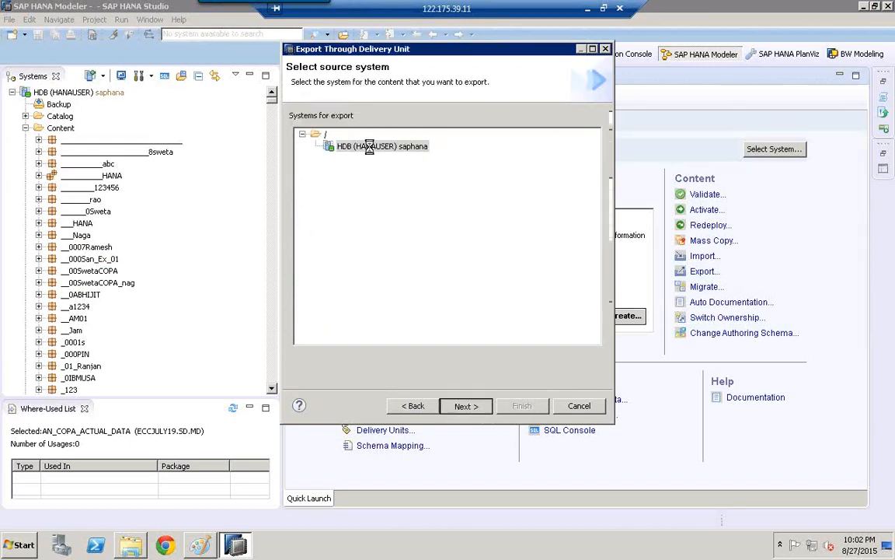
- Choose SAPDU9(sap.com) as the delivery unit, export it to the server, and check the export job in the job log
left_click(594, 122)
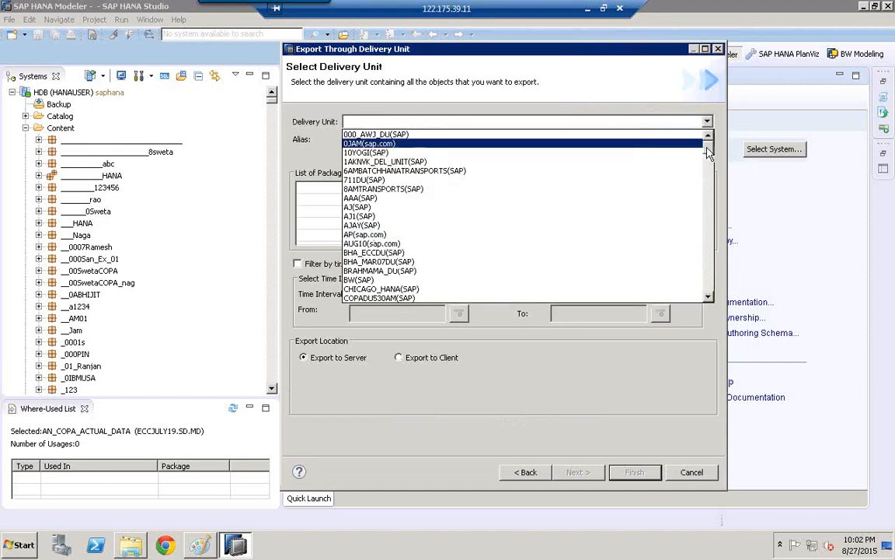
left_click_drag(708, 146, 710, 295)
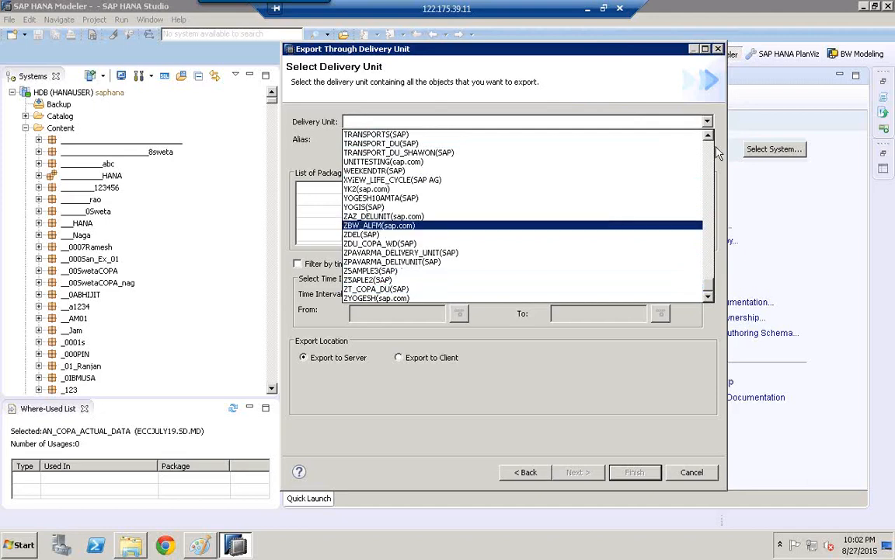
scroll(711, 167, "up", 10)
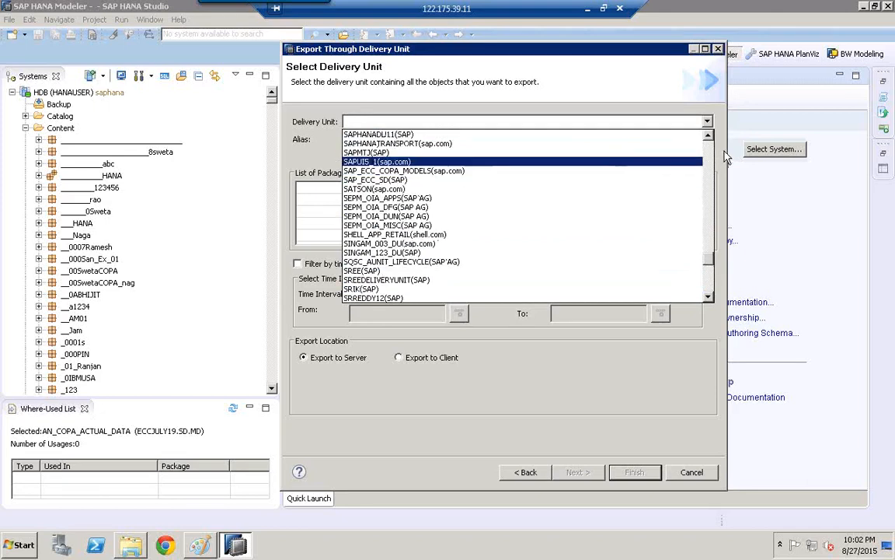
scroll(711, 156, "up", 6)
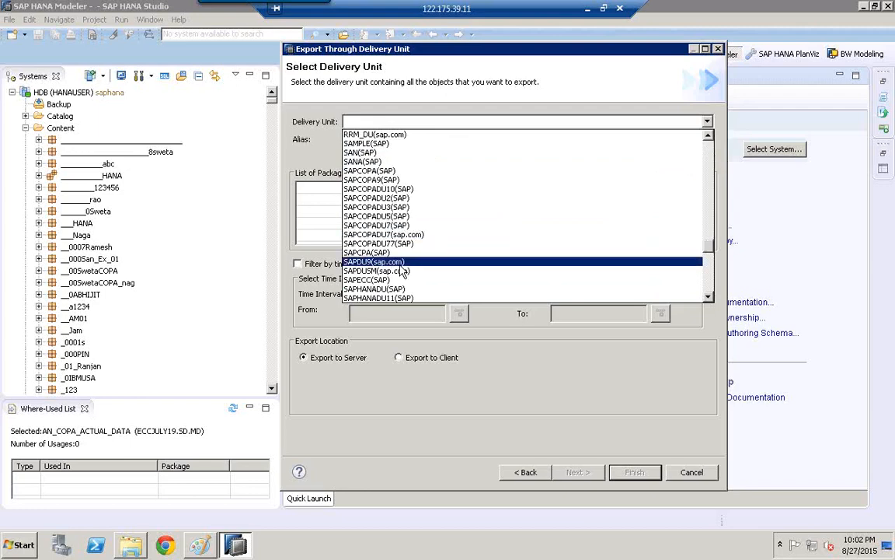
left_click(366, 262)
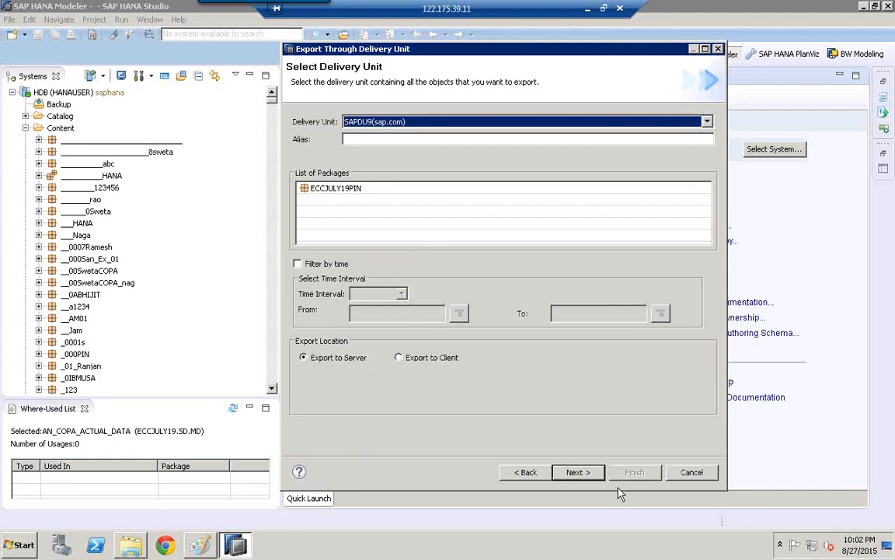
left_click(579, 472)
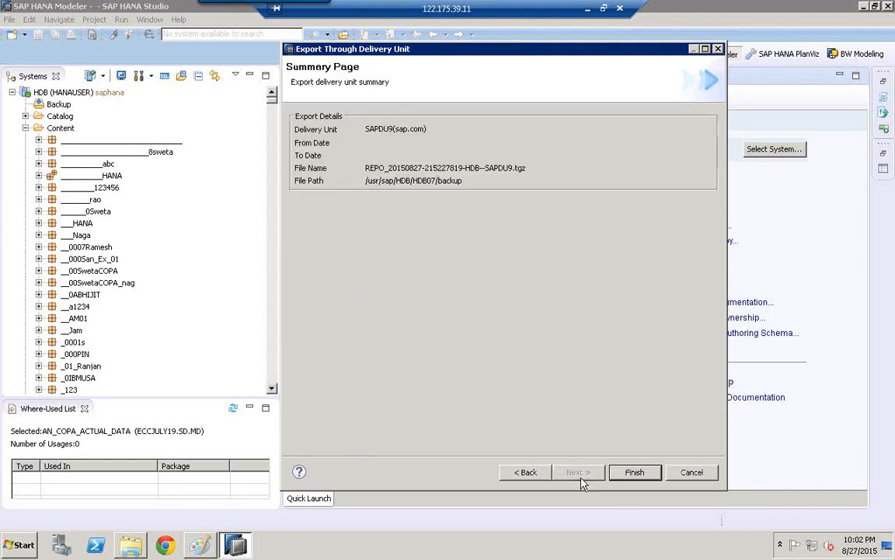
left_click(633, 473)
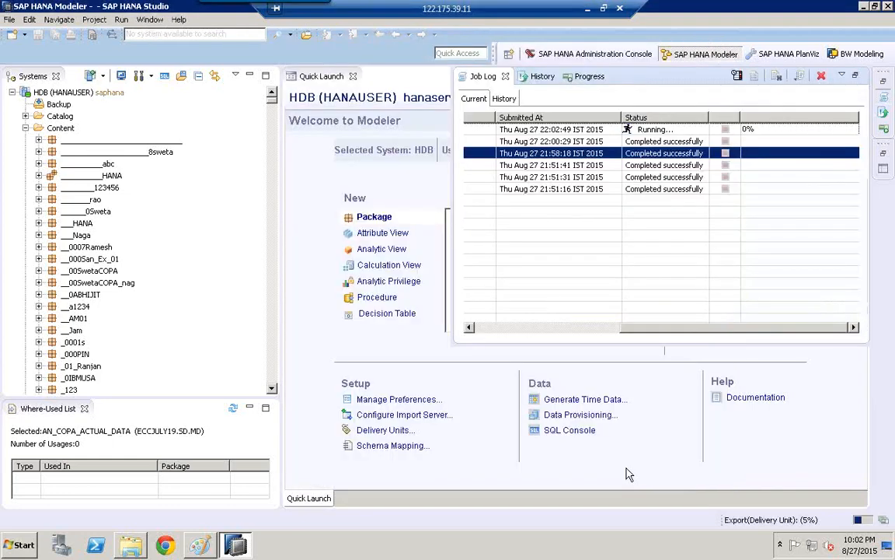
left_click(653, 131)
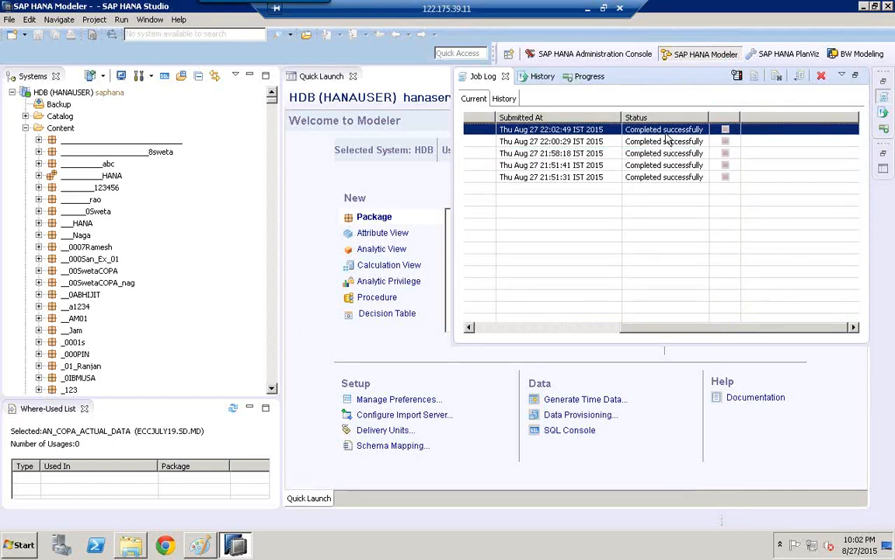
- Start a delivery unit import from SAP HANA Content with HDB (HANAUSER) as the target system
left_click(11, 21)
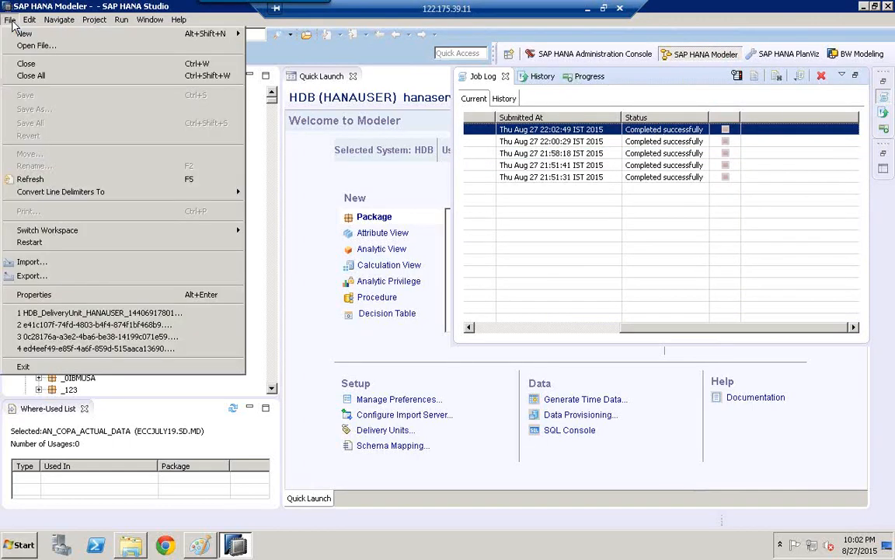
left_click(32, 262)
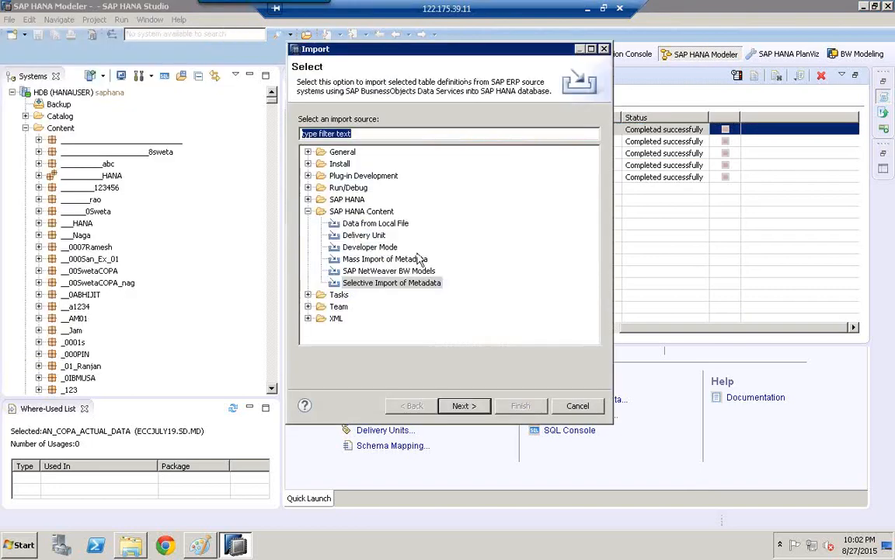
left_click(344, 235)
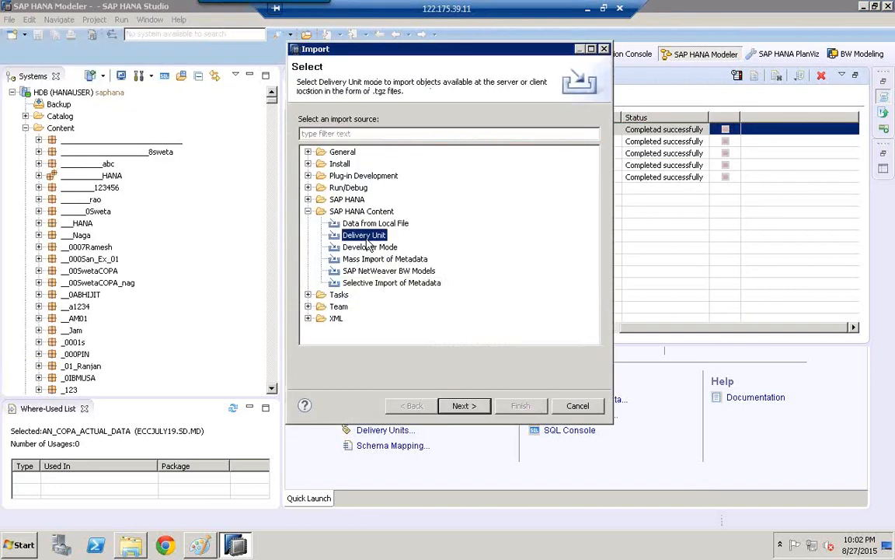
left_click(464, 406)
left_click(393, 147)
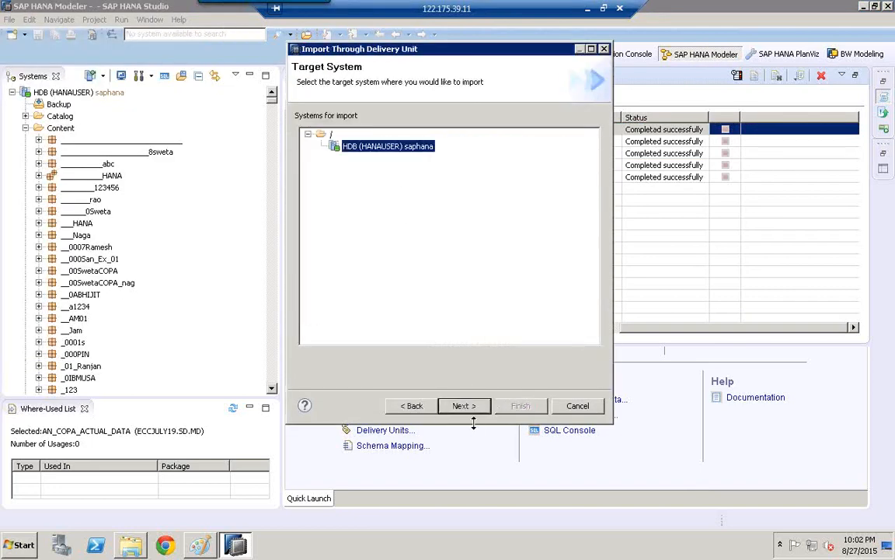
left_click(464, 406)
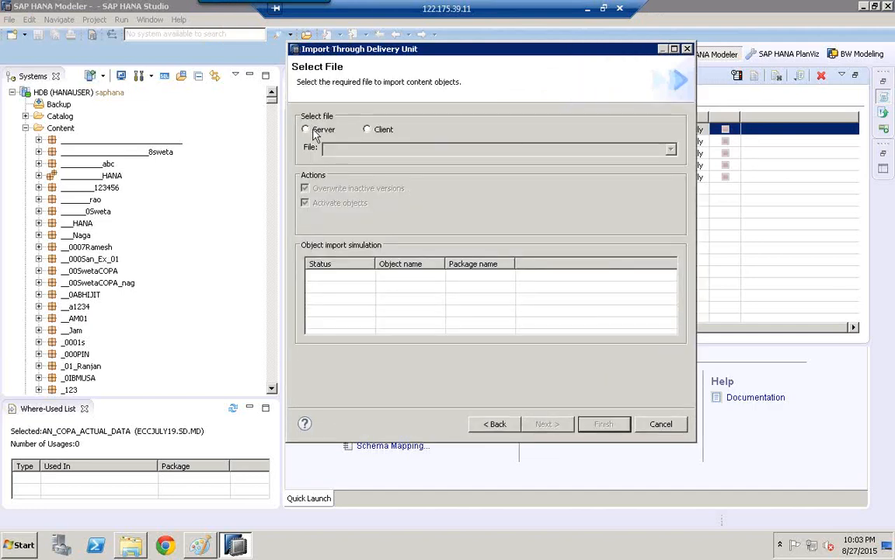
left_click(306, 129)
left_click(368, 151)
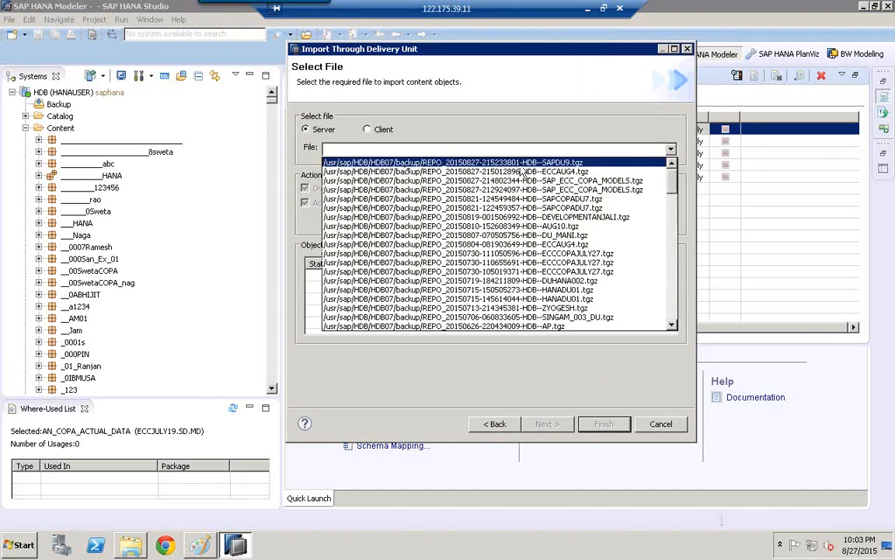
left_click(558, 165)
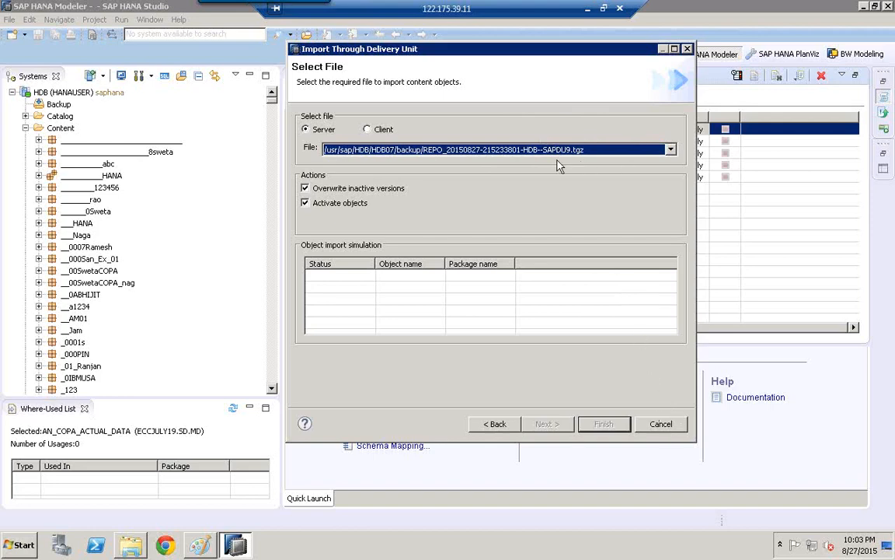
left_click(498, 149)
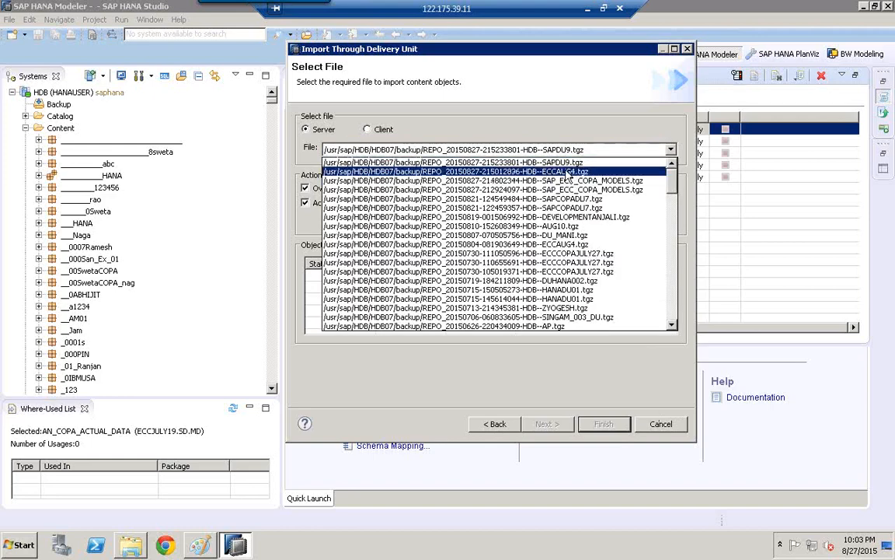
left_click(568, 172)
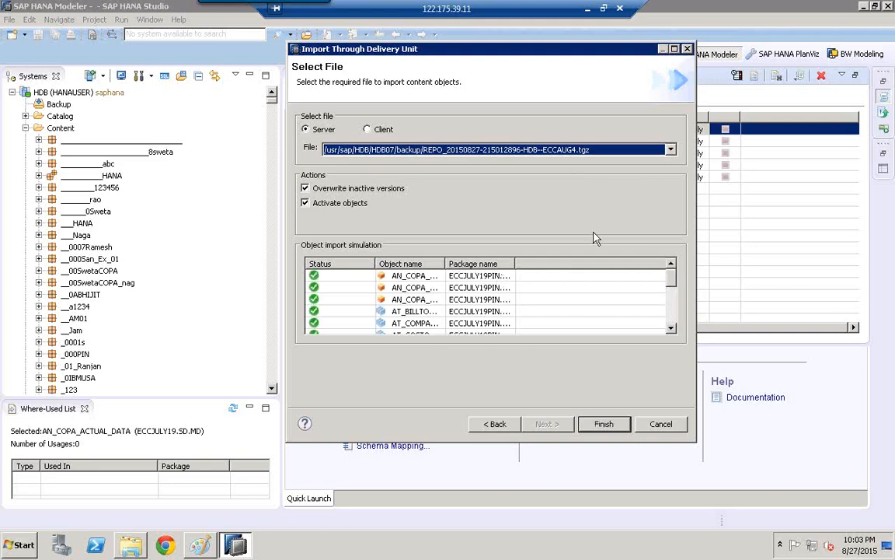
left_click(674, 49)
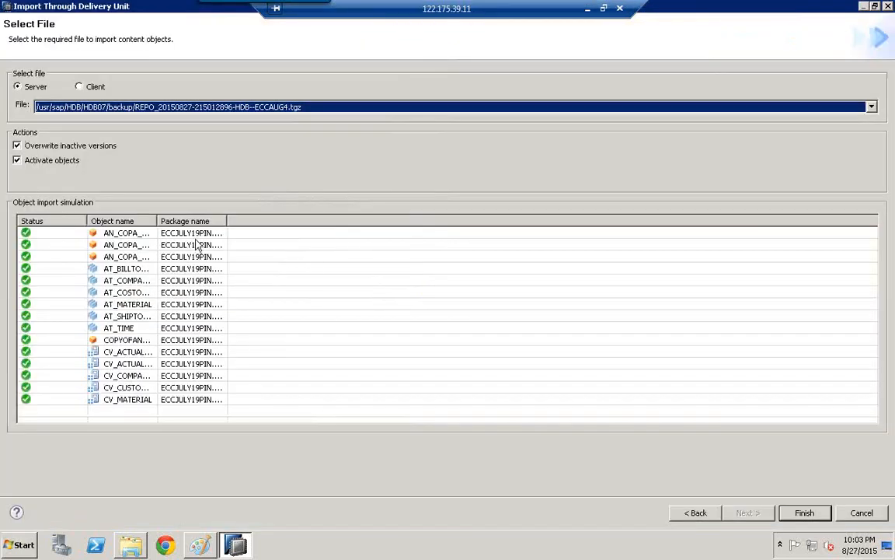
double_click(158, 223)
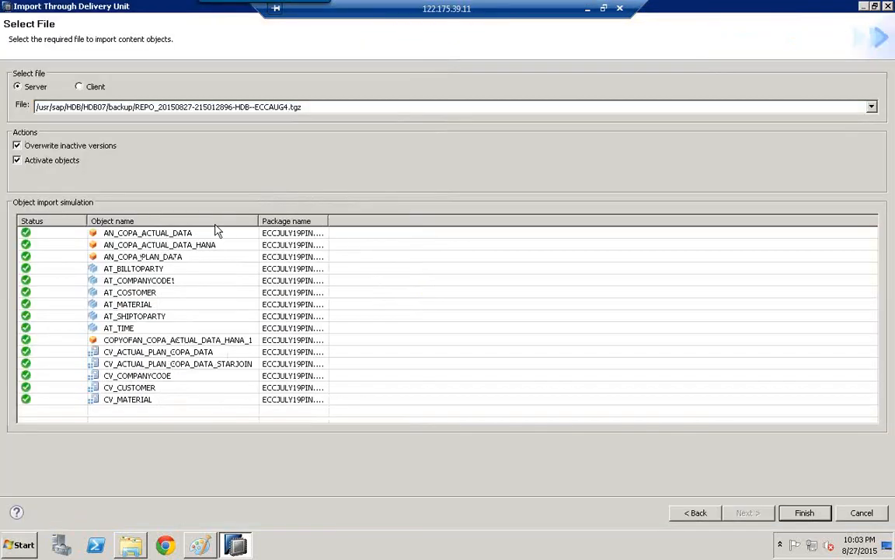
double_click(329, 222)
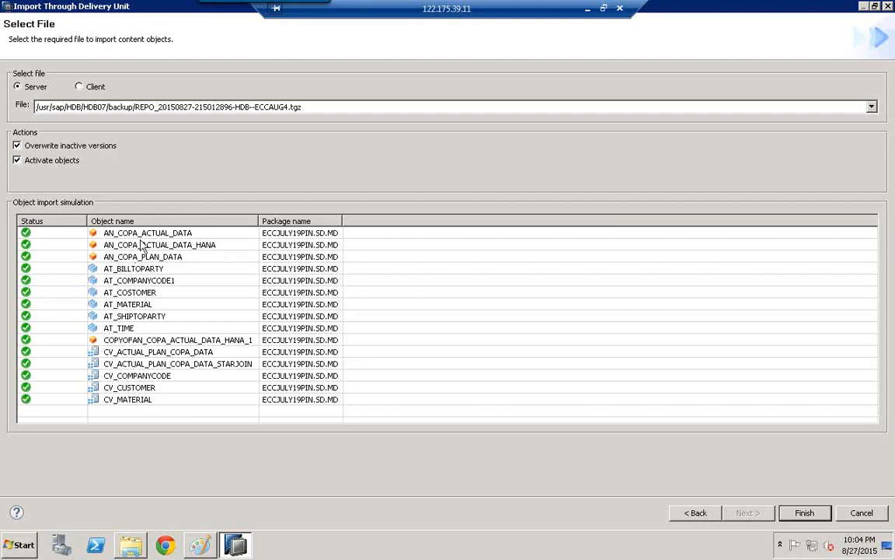
left_click(804, 515)
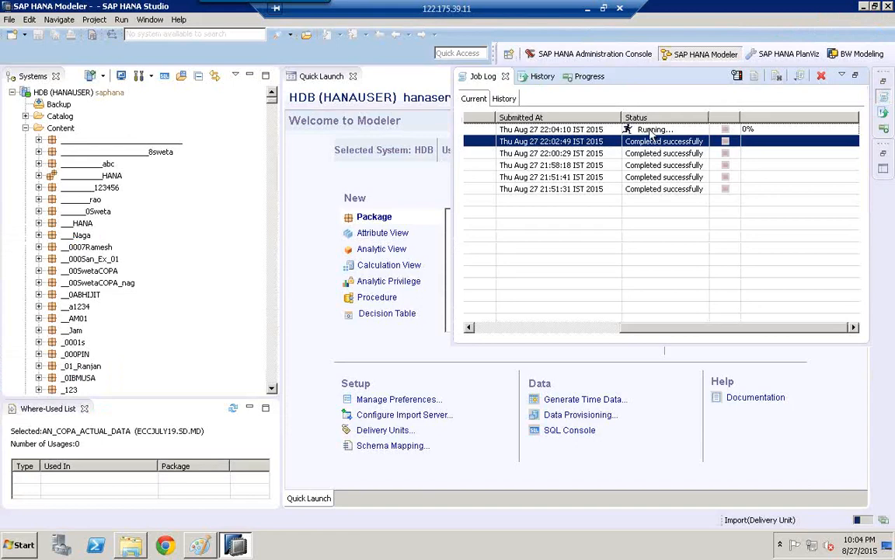
- Check the job type and status of the newest Import(Delivery Unit) job in the job log
left_click(502, 328)
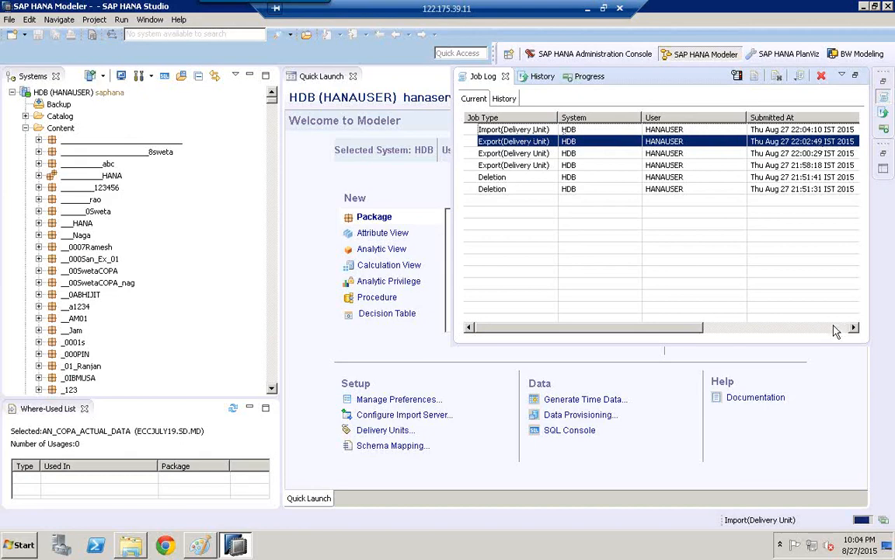
left_click(740, 130)
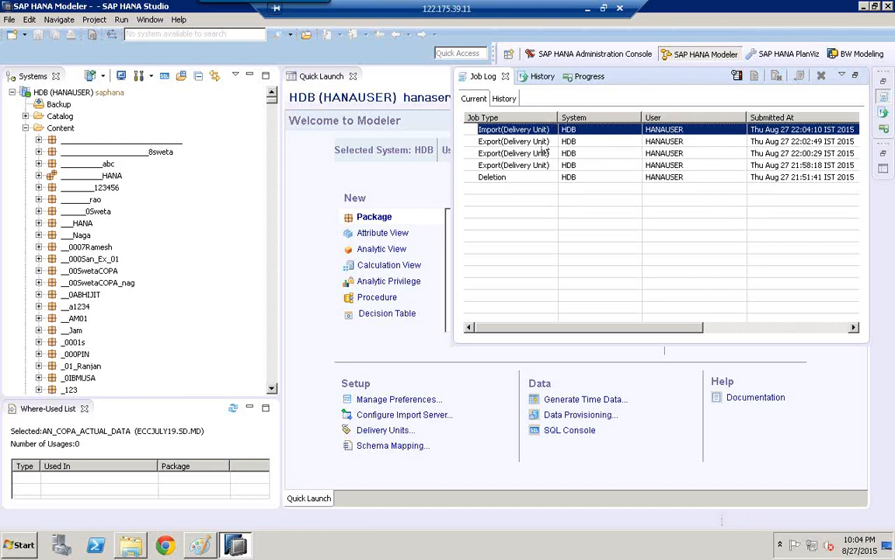
left_click(827, 327)
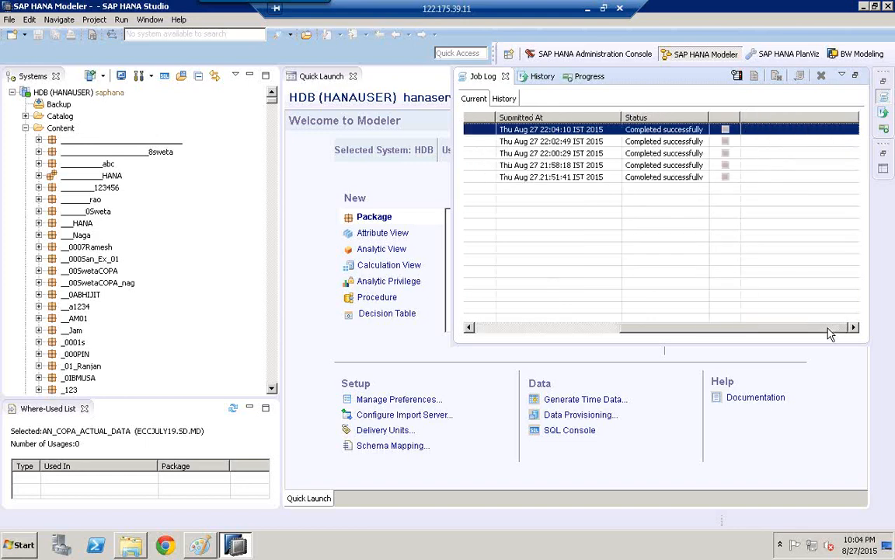
- Open the import job's details, review each object's activation in the summary report, and close the details
double_click(659, 132)
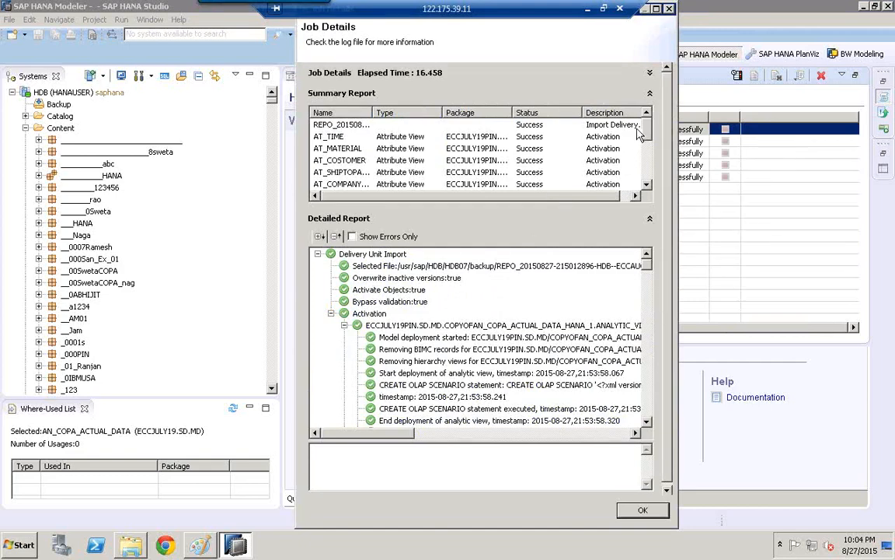
left_click(656, 9)
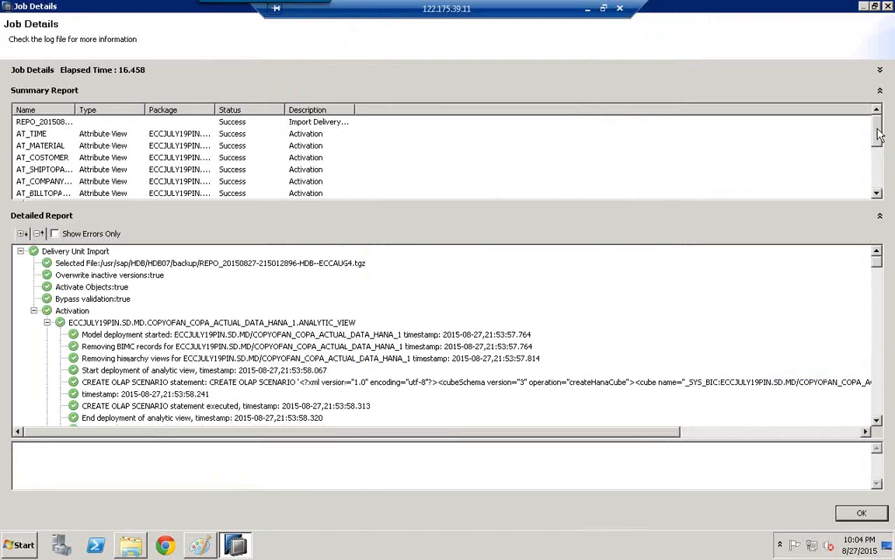
scroll(793, 128, "down", 2)
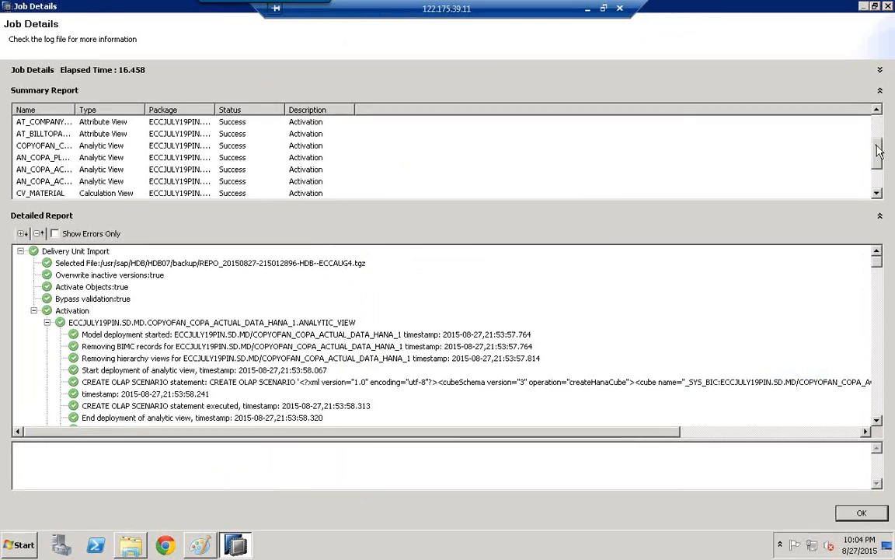
left_click_drag(878, 150, 878, 192)
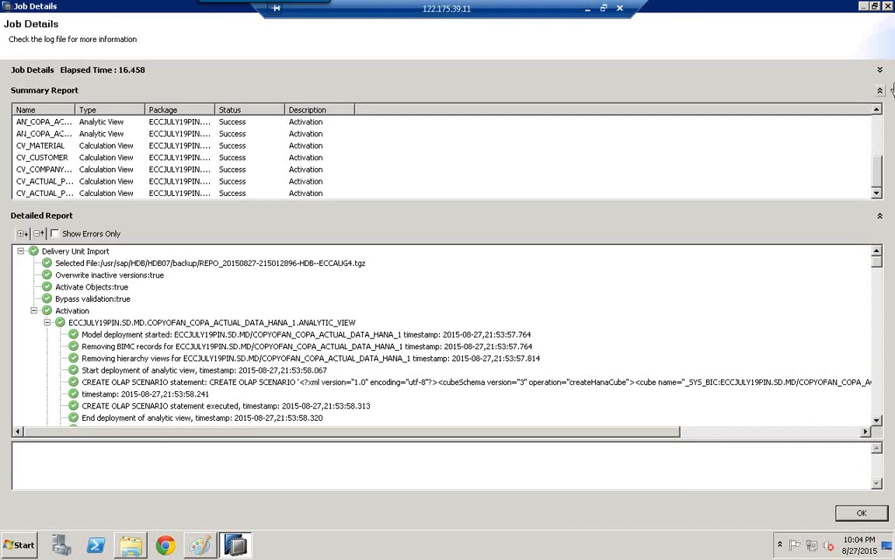
left_click(878, 134)
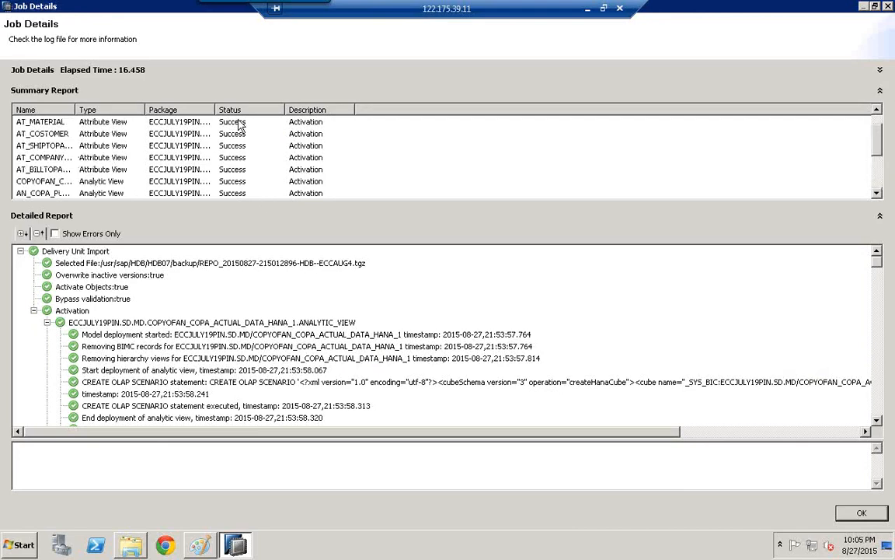
left_click(861, 513)
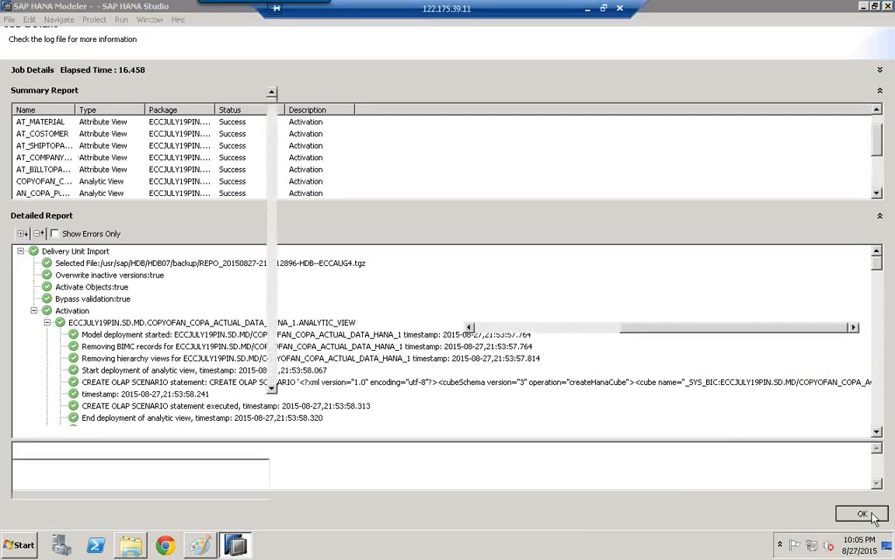
- Locate and select the ECCJULY19PIN package under Content in the systems tree
left_click(89, 211)
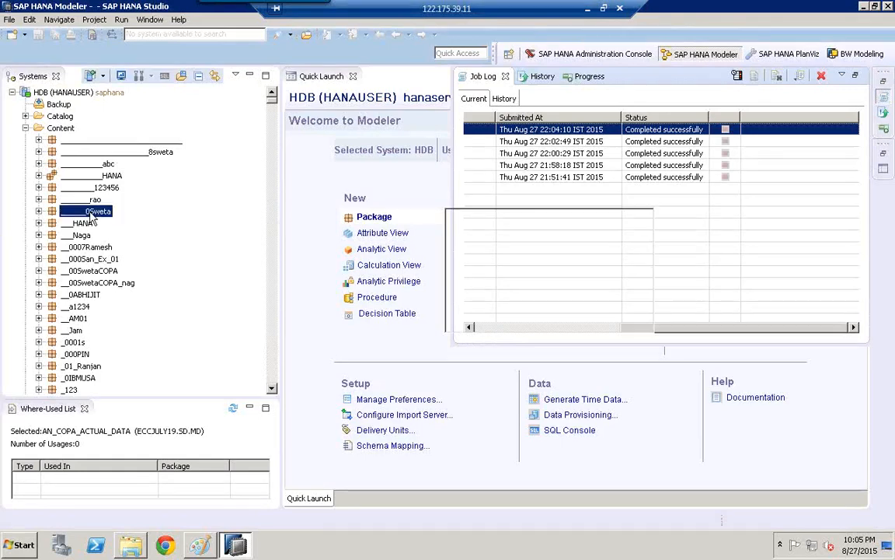
type("eccjuly10")
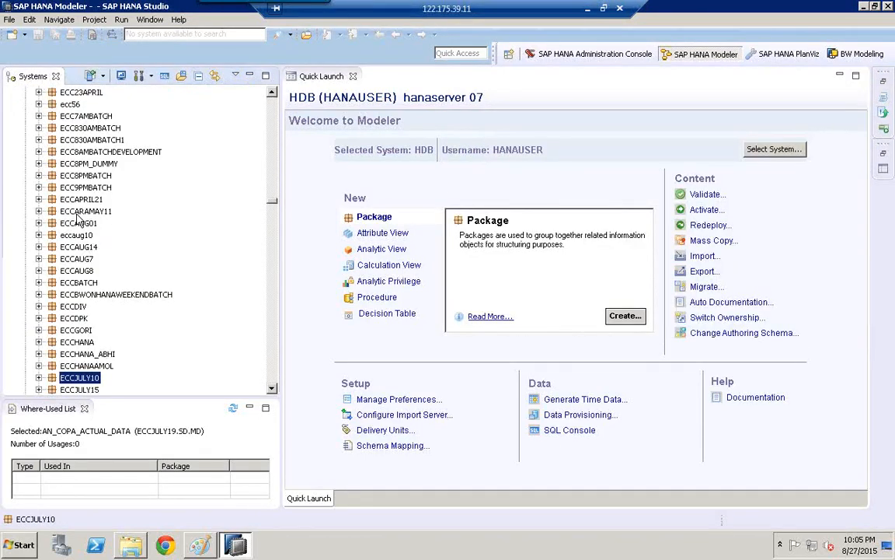
type("1")
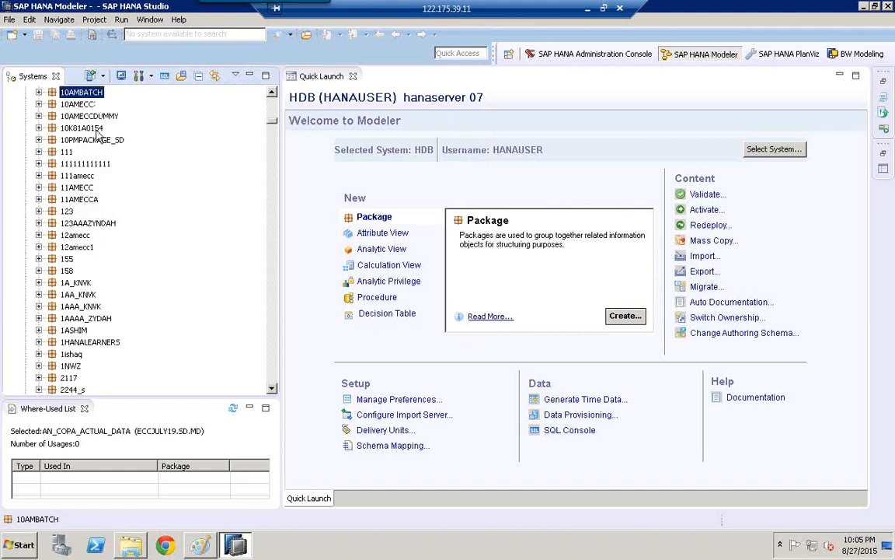
left_click(92, 129)
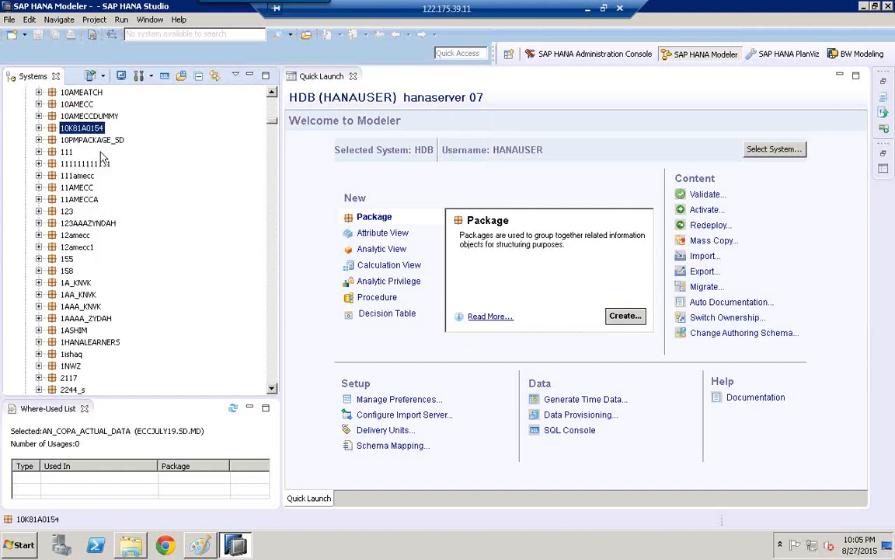
type("eccjuly109")
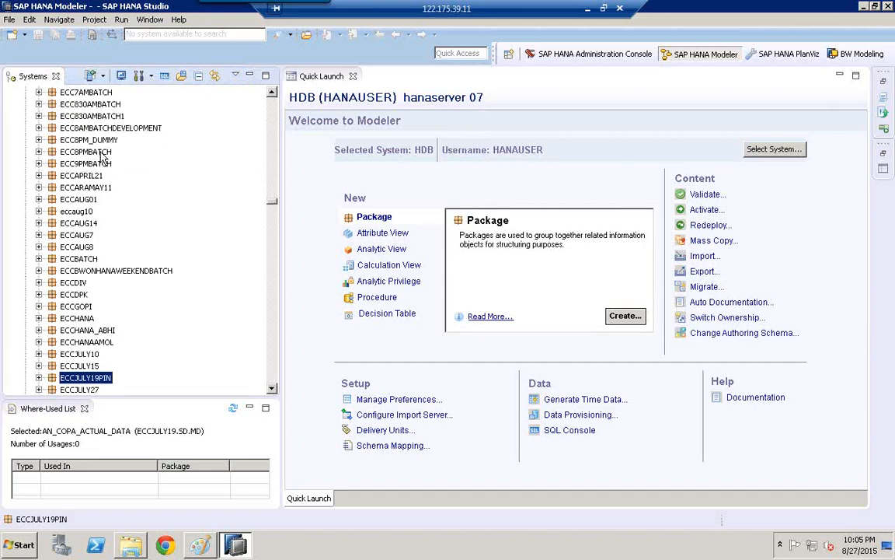
- Expand the ECCJULY19PIN package down to the calculation views in its SD > MD subpackage
left_click(38, 378)
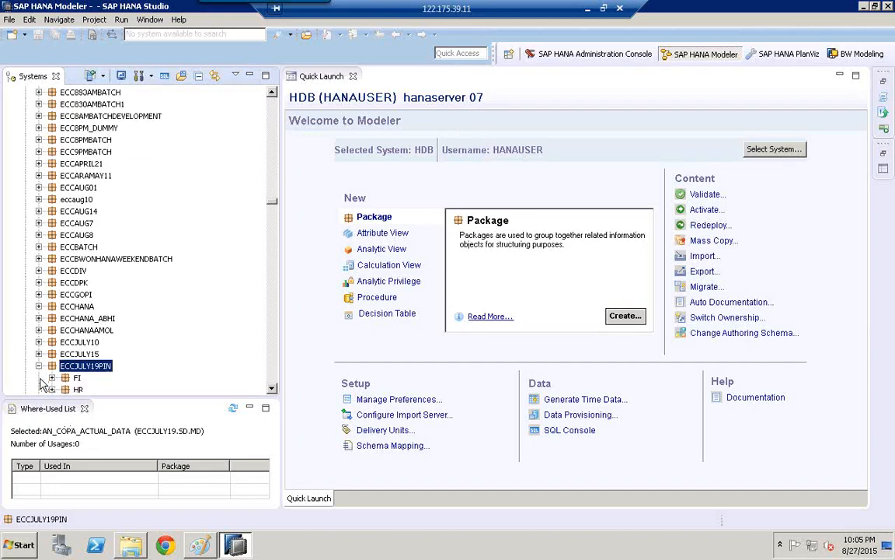
scroll(272, 389, "down", 4)
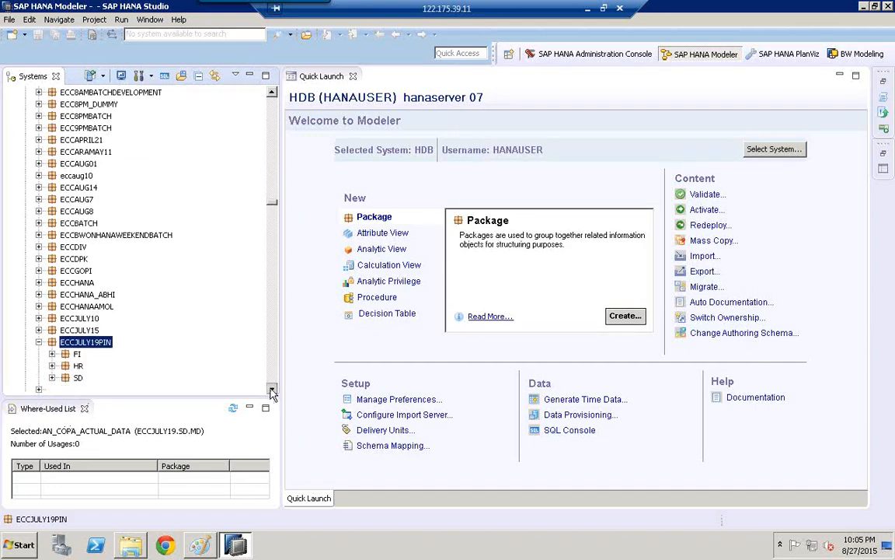
scroll(272, 390, "down", 1)
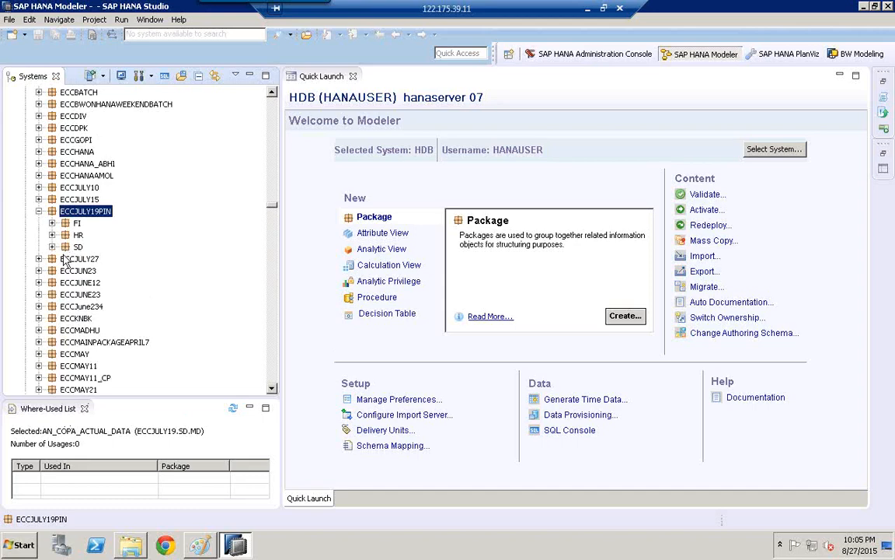
left_click(52, 246)
left_click(65, 258)
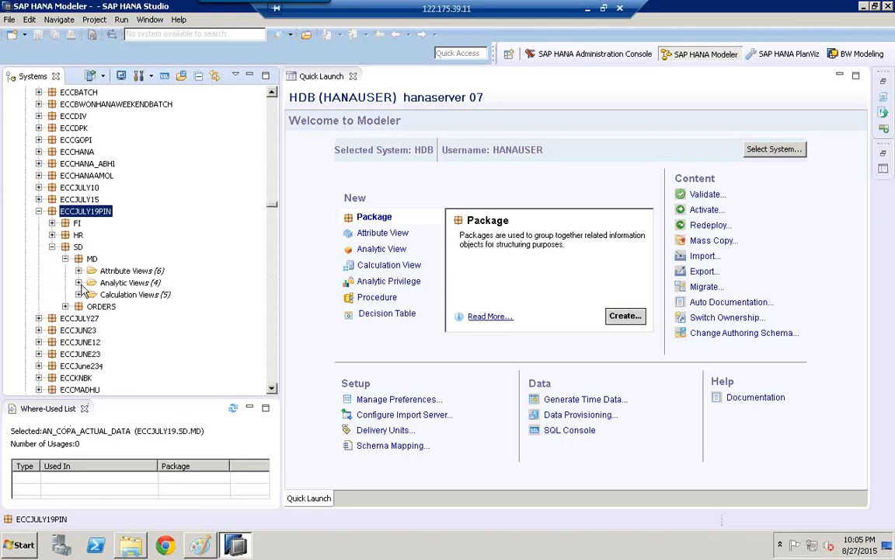
left_click(78, 294)
- Delete the calculation view CV_ACTUAL_PLAN_COPA_DATA_STARJOIN from the MD package and confirm the deletion
left_click(160, 318)
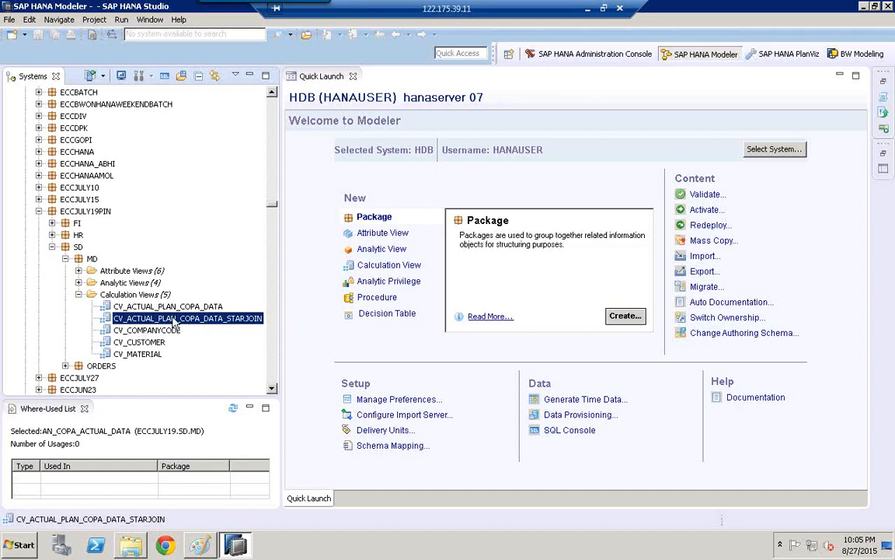
right_click(173, 322)
left_click(202, 264)
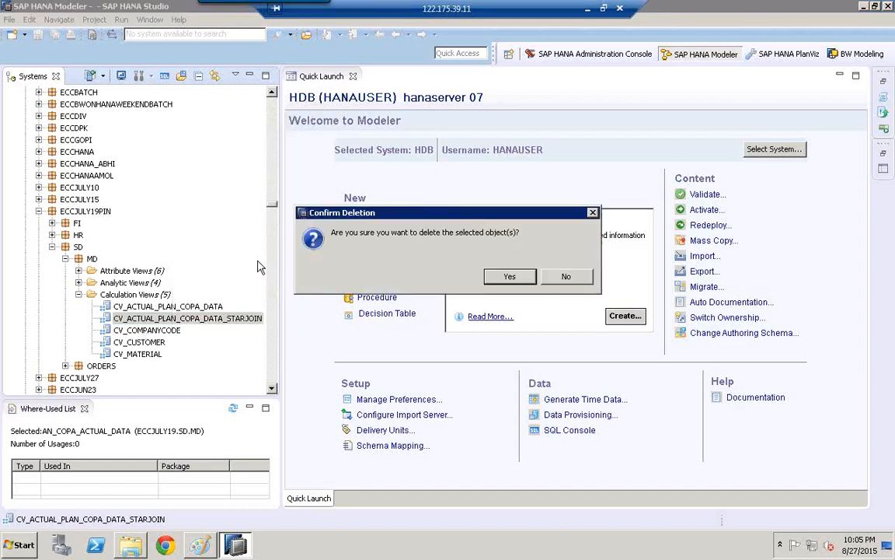
left_click(457, 252)
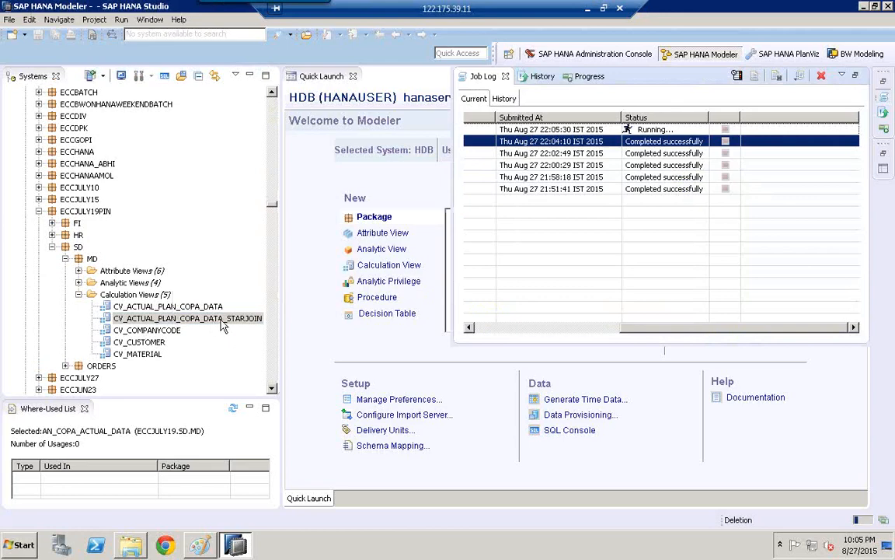
- Delete the calculation view CV_ACTUAL_PLAN_COPA_DATA from the MD package and confirm the deletion
left_click(156, 308)
right_click(157, 312)
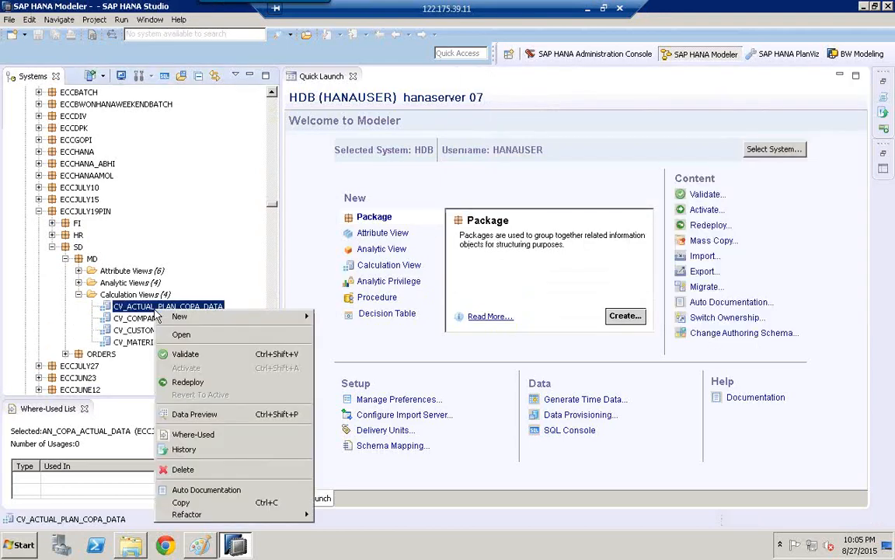
left_click(183, 469)
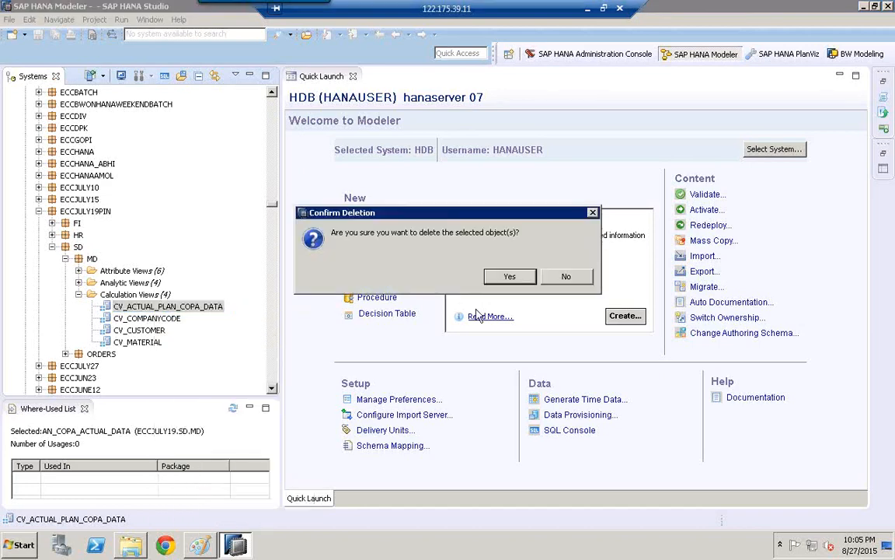
left_click(510, 277)
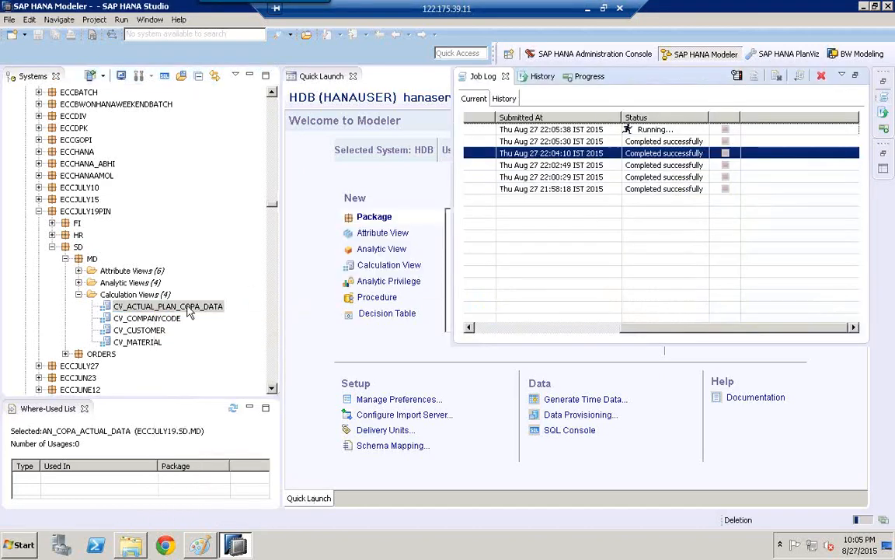
- Delete the calculation views CV_COMPANYCODE, CV_CUSTOMER and CV_MATERIAL together and confirm the deletion
left_click(147, 307)
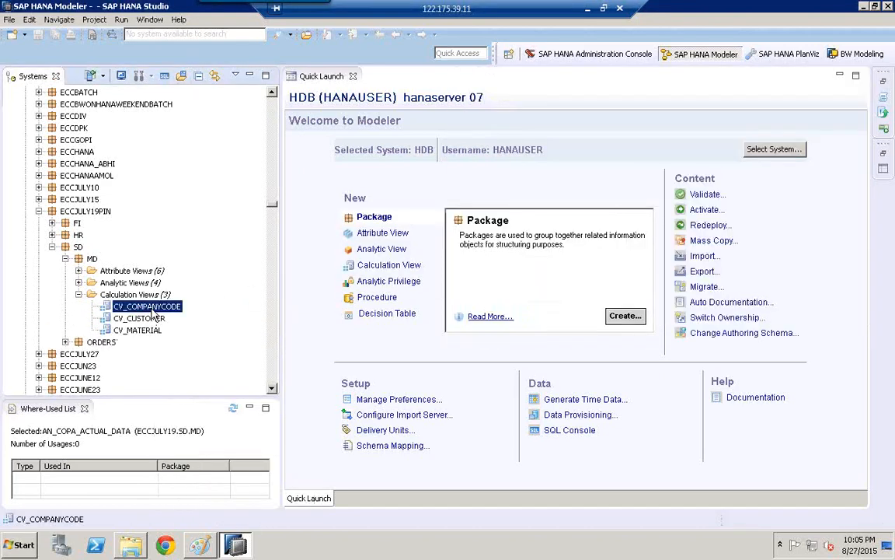
left_click(144, 331, "shift")
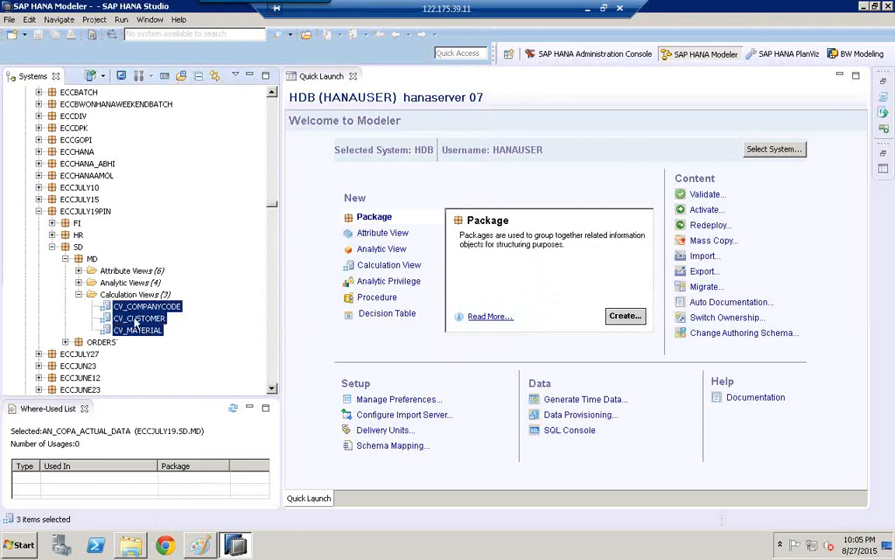
right_click(136, 321)
left_click(196, 263)
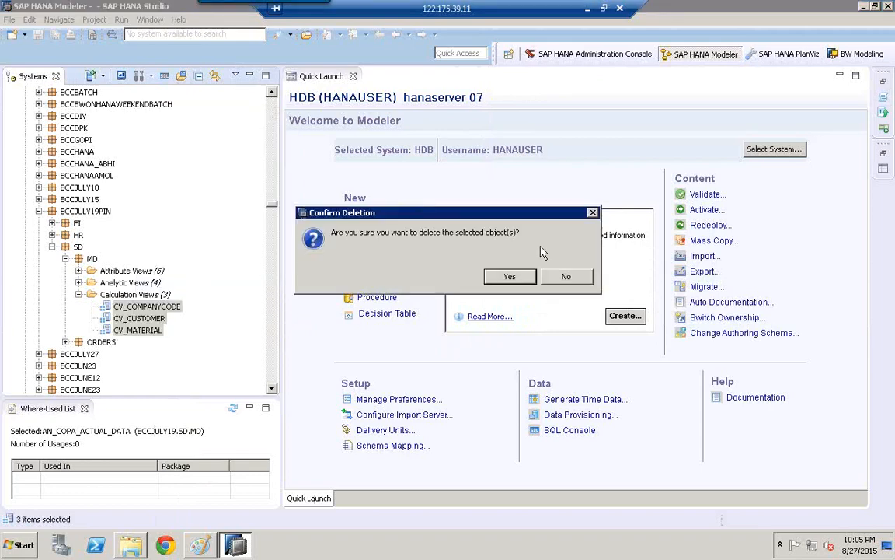
left_click(522, 275)
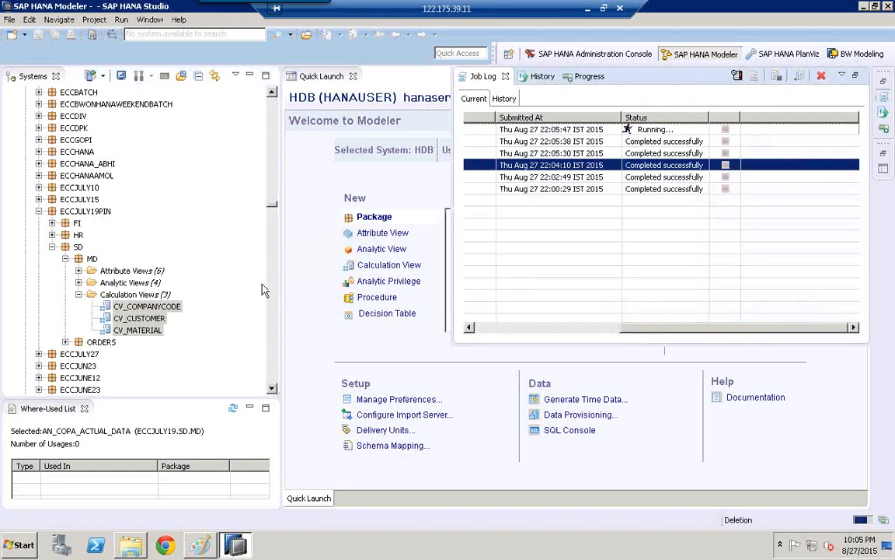
- Expand the attribute views and analytic views of the MD package and review what they contain
left_click(78, 282)
left_click(78, 270)
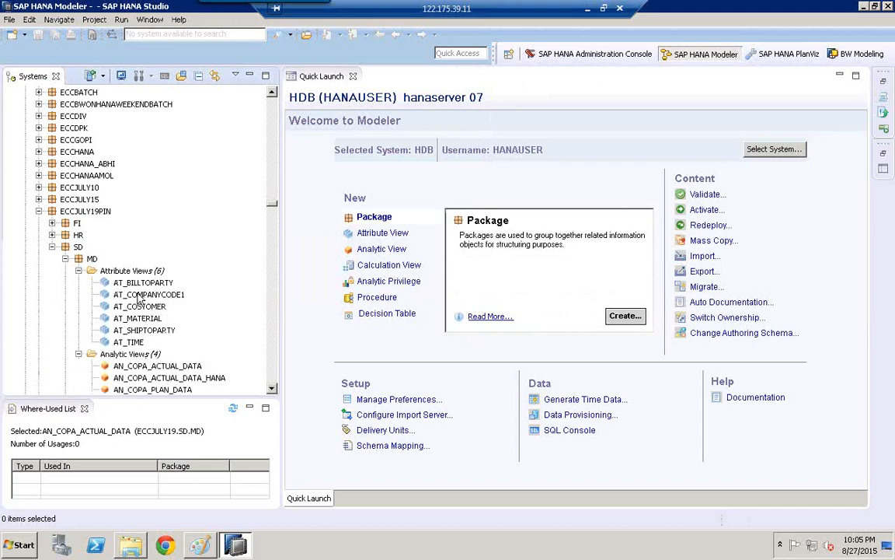
left_click(272, 388)
left_click(272, 388)
left_click(272, 388)
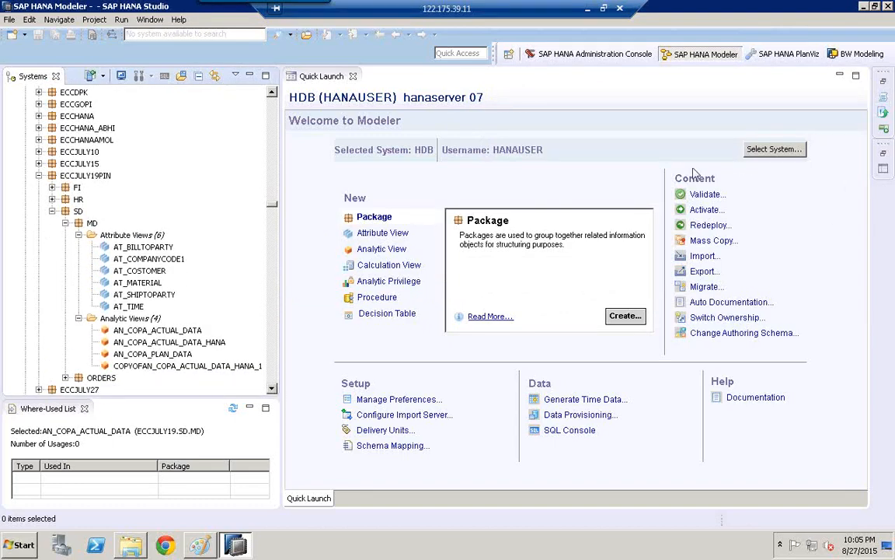
- Start a Delivery Unit import from SAP HANA Content with HDB on saphana as the target system
left_click(10, 21)
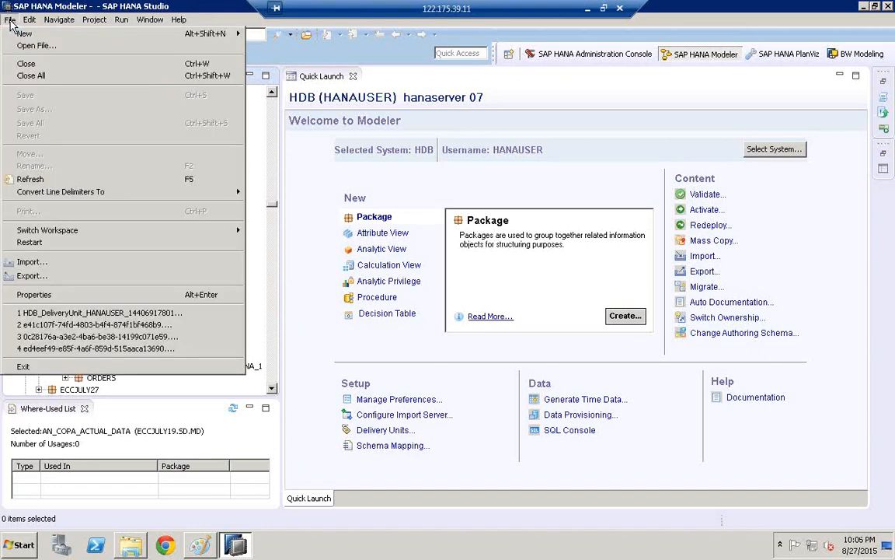
left_click(31, 262)
left_click(354, 234)
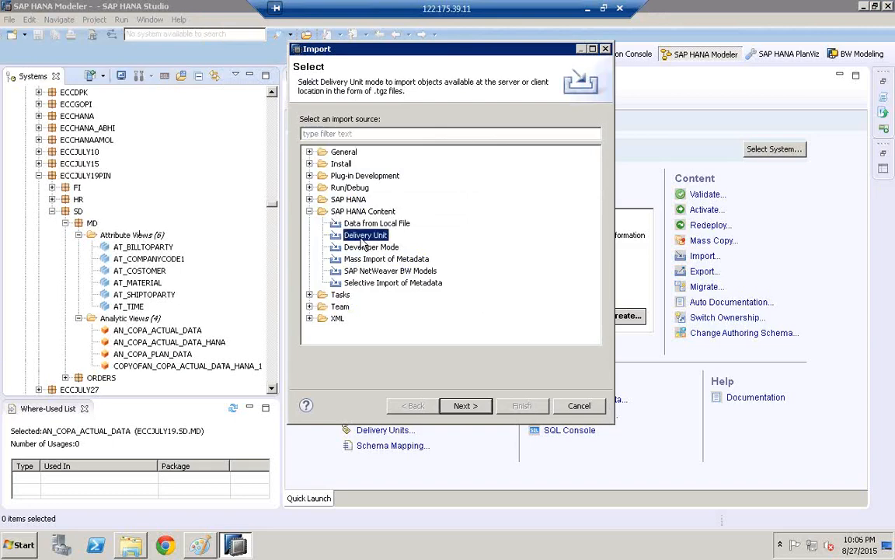
left_click(464, 405)
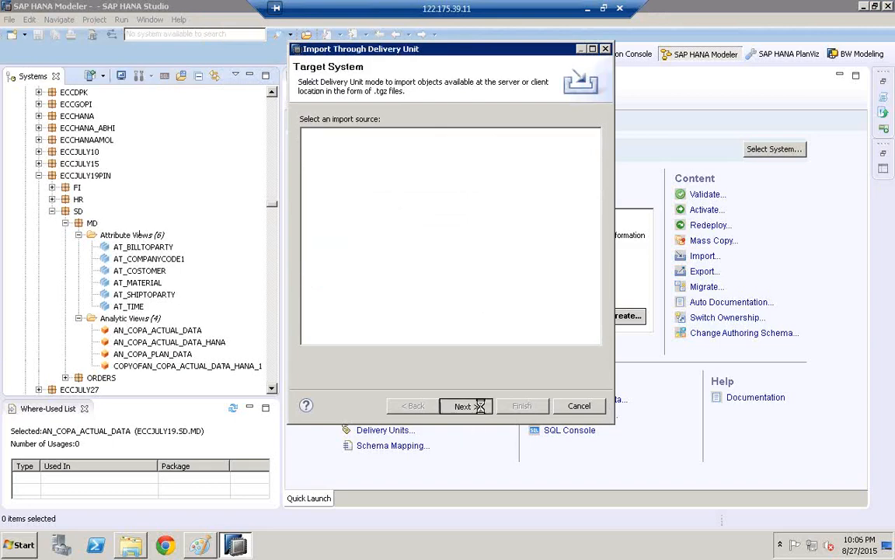
left_click(371, 147)
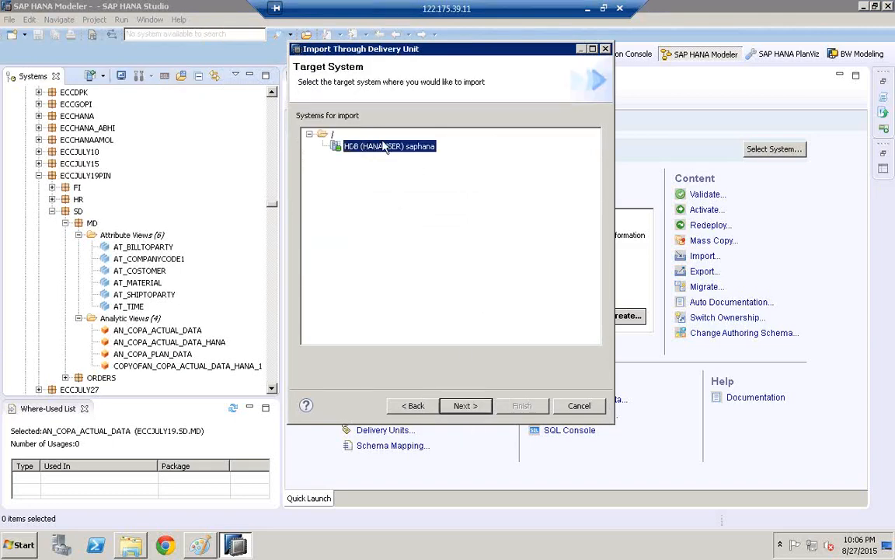
left_click(464, 406)
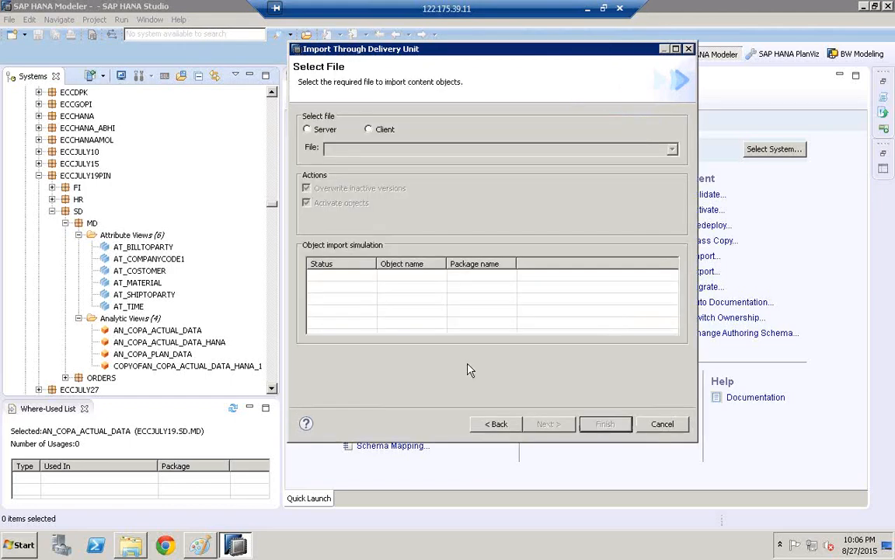
left_click(326, 132)
left_click(355, 147)
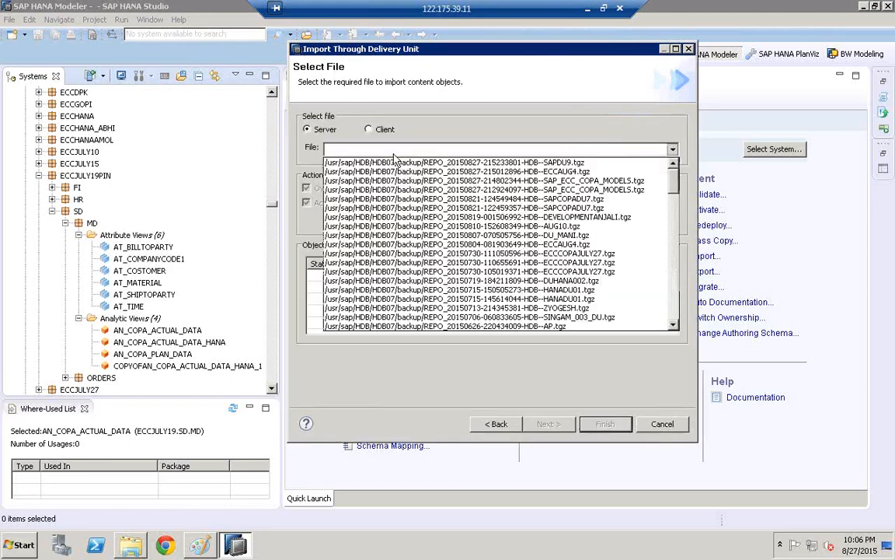
left_click(554, 173)
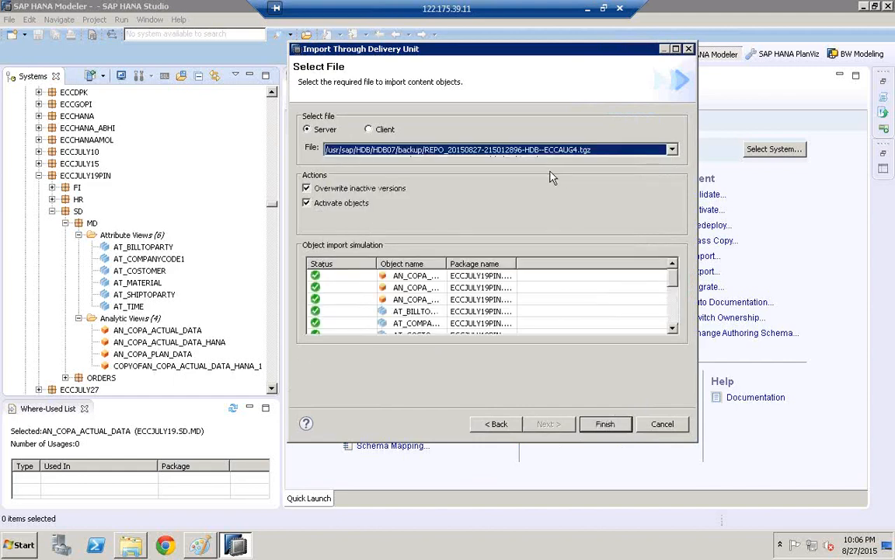
scroll(672, 324, "down", 4)
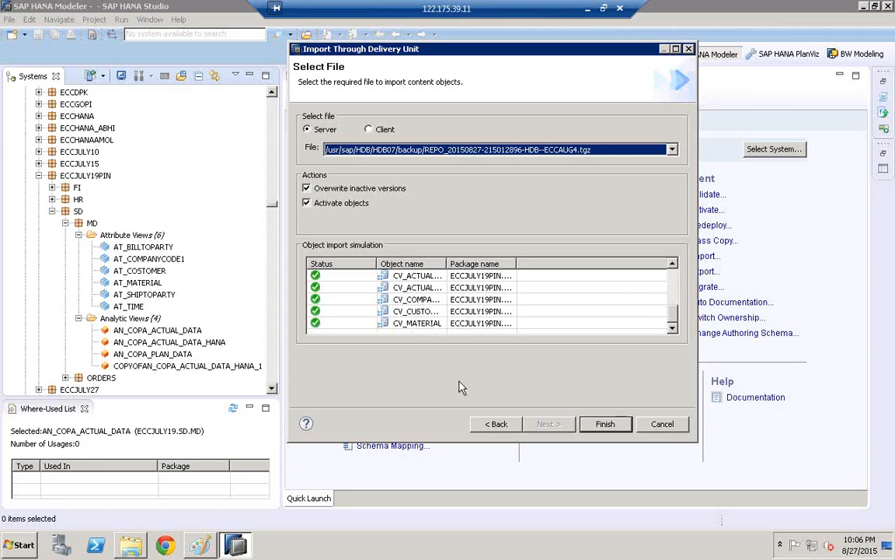
left_click(613, 424)
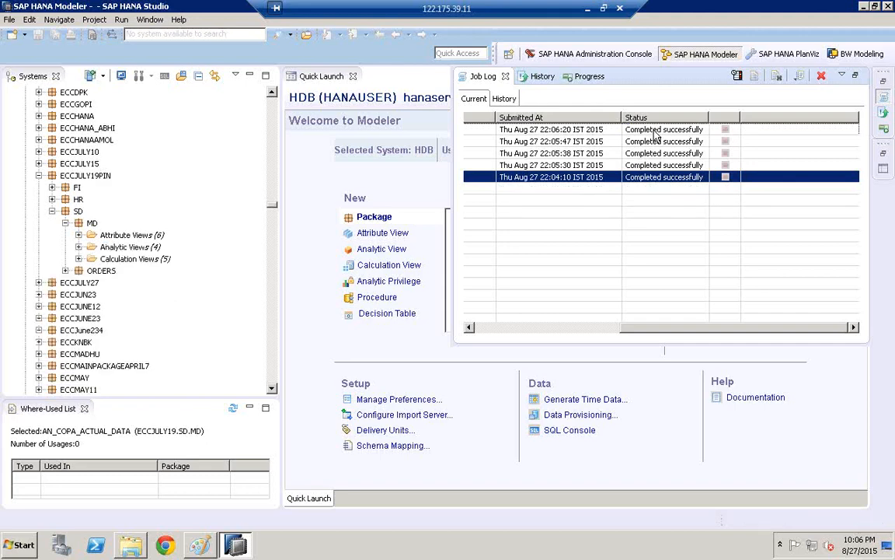
- Expand the MD package's calculation views and analytic views to check the imported objects
left_click(79, 260)
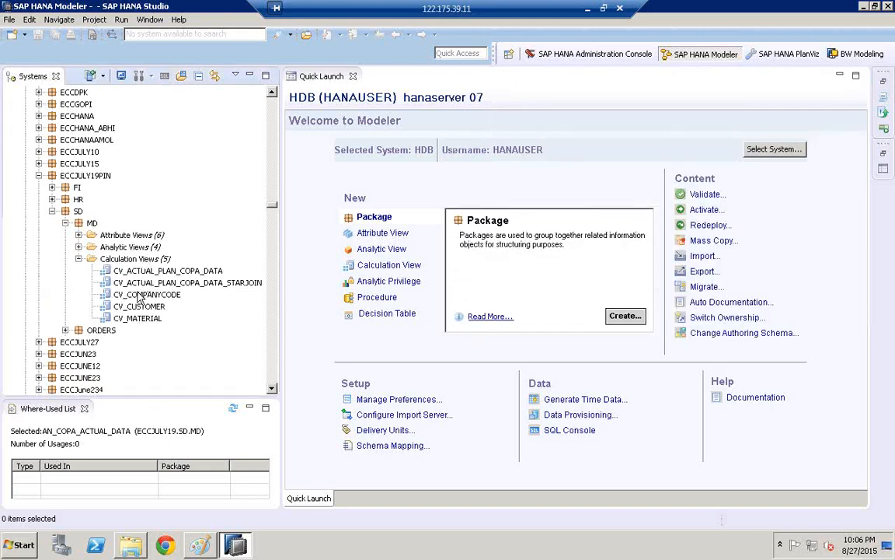
left_click(79, 247)
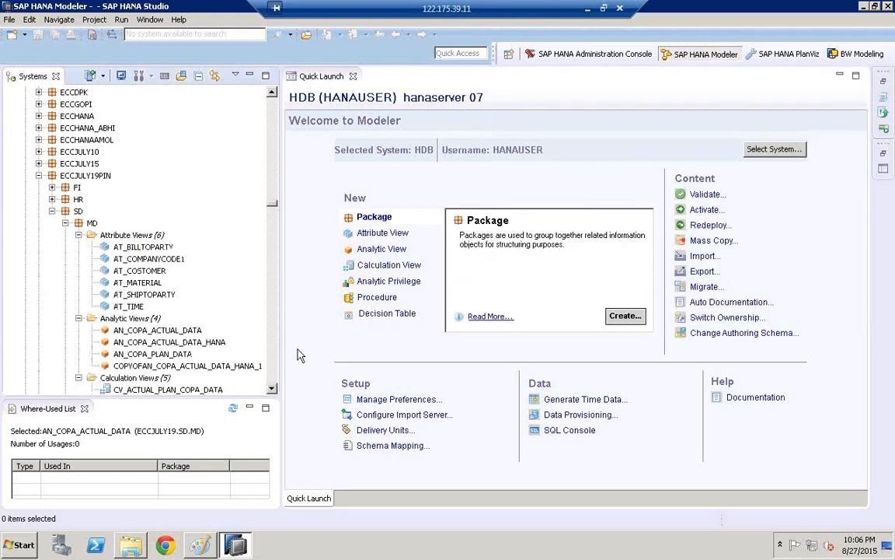
left_click(272, 388)
left_click(272, 389)
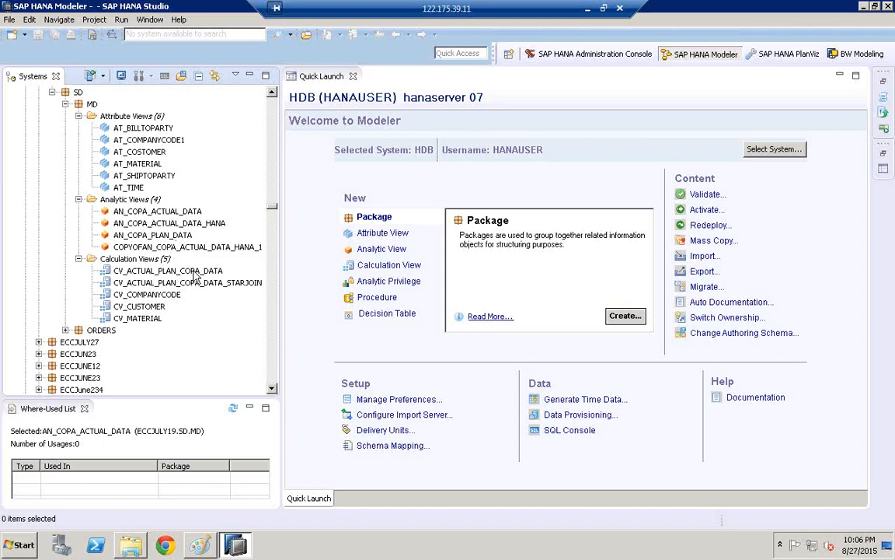
- Switch to Paint to view the dev, qa and pd landscape sketch, and return to SAP HANA Studio
left_click(213, 547)
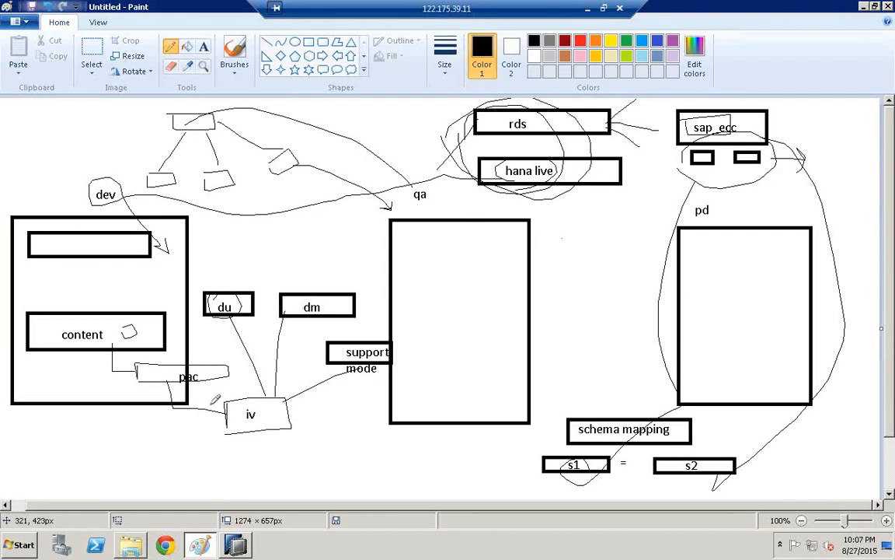
left_click(237, 545)
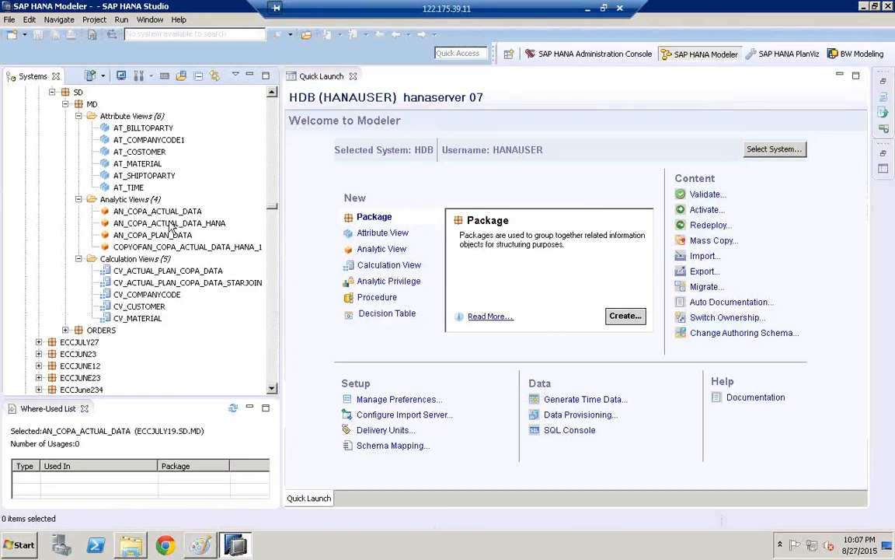
- Start a Developer Mode export from SAP HANA Content with HDB on saphana as the source system
left_click(10, 20)
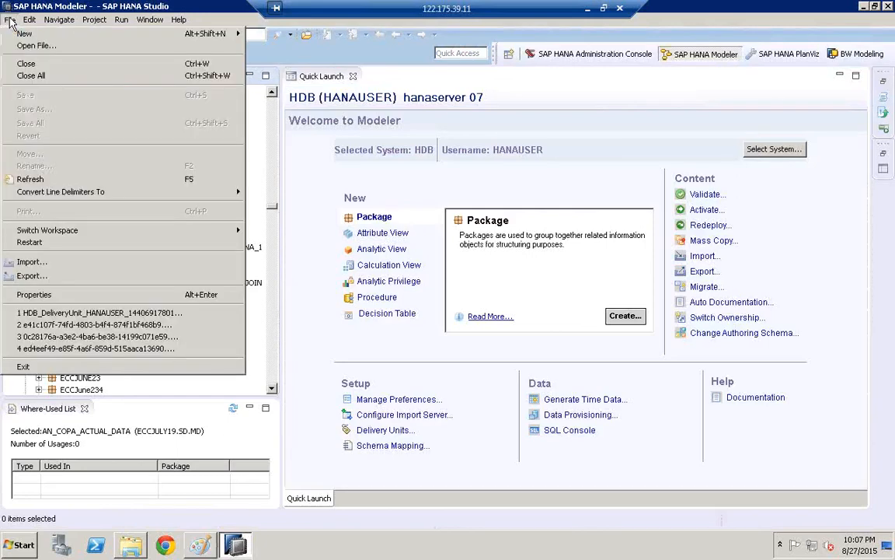
left_click(45, 282)
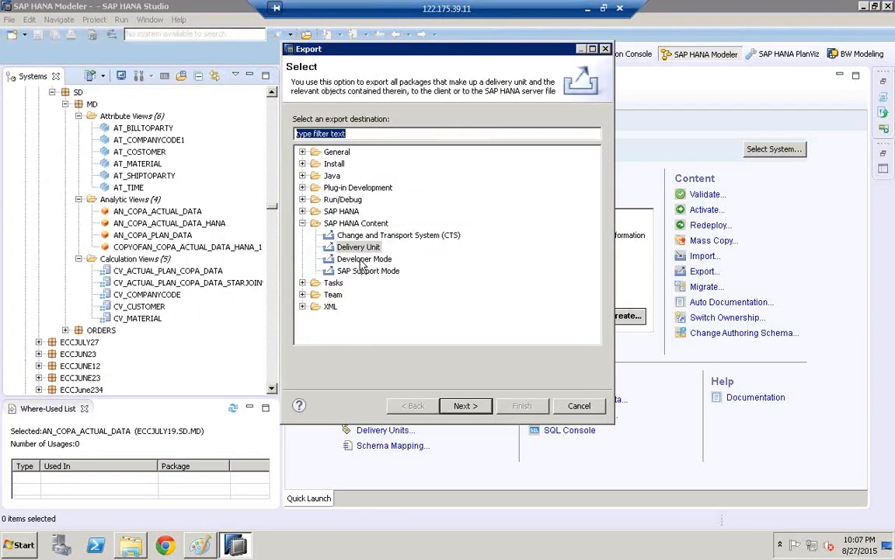
left_click(363, 261)
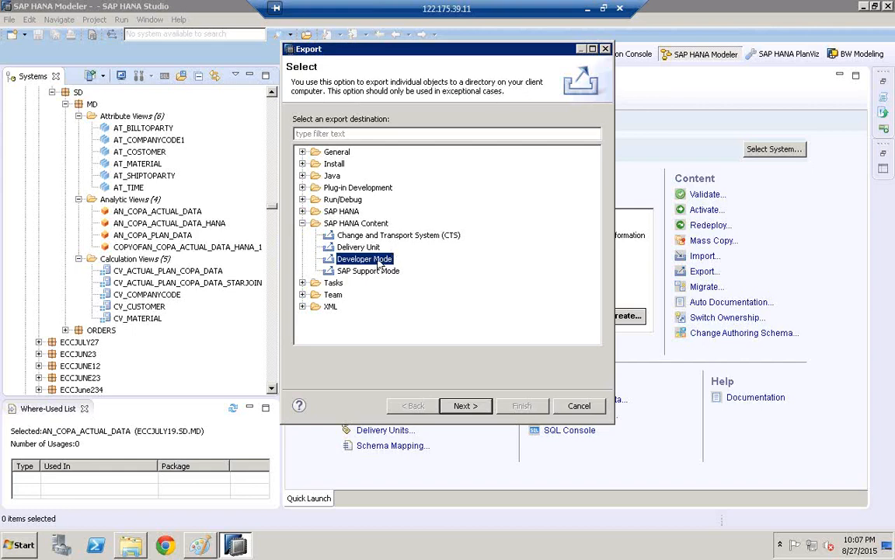
left_click(465, 405)
left_click(371, 149)
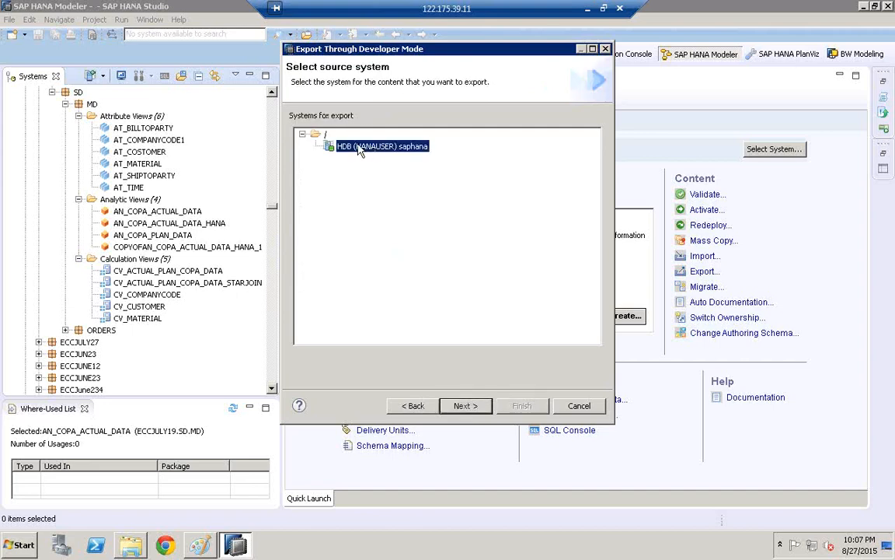
left_click(465, 406)
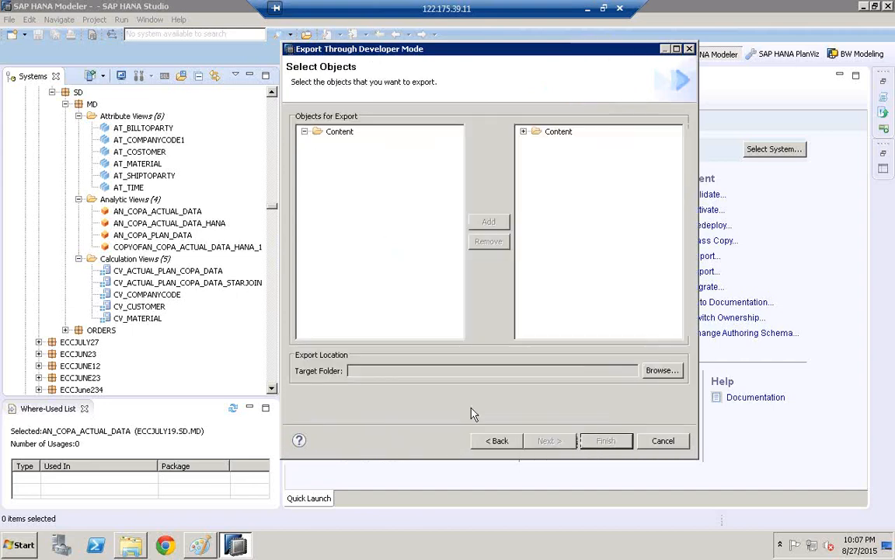
- Find the ECCJULY19PIN package among the objects for export and expand it down to SD and MD
left_click(304, 132)
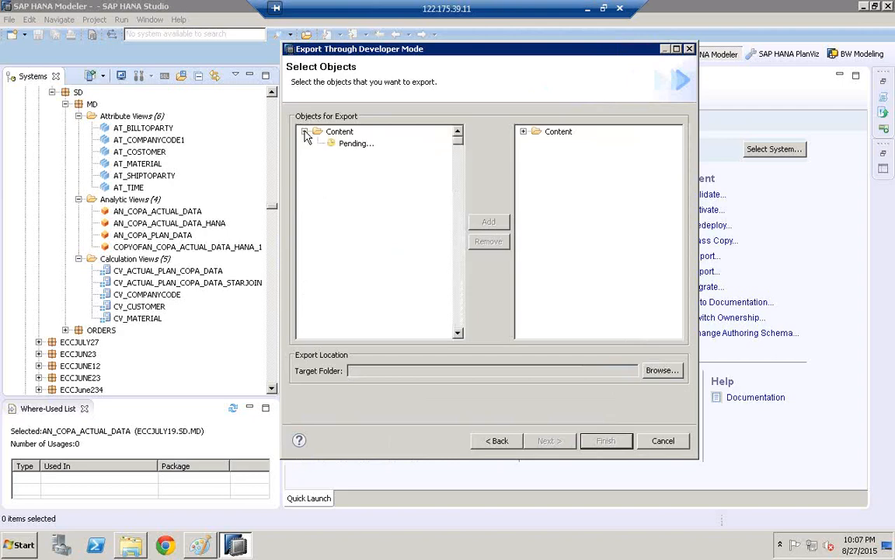
left_click(360, 227)
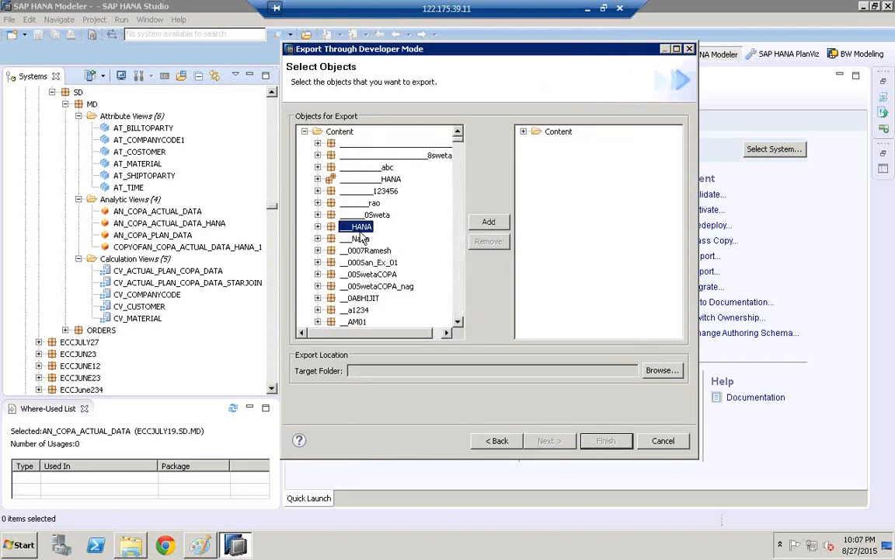
key("e")
key("c")
key("c")
key("j")
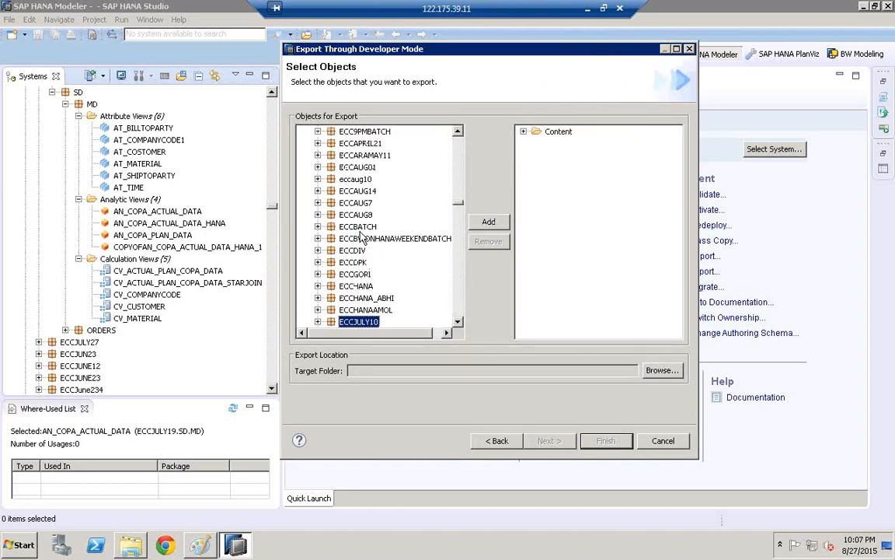
key("9")
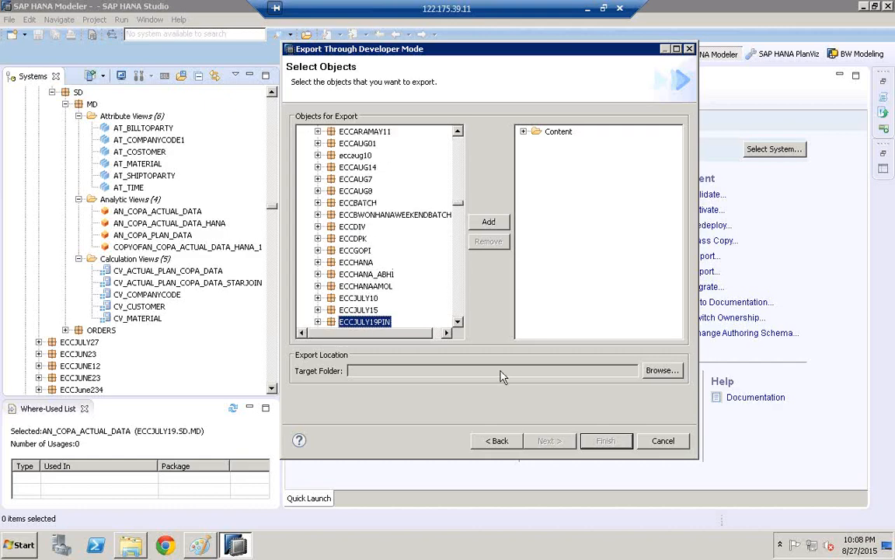
scroll(455, 320, "down", 3)
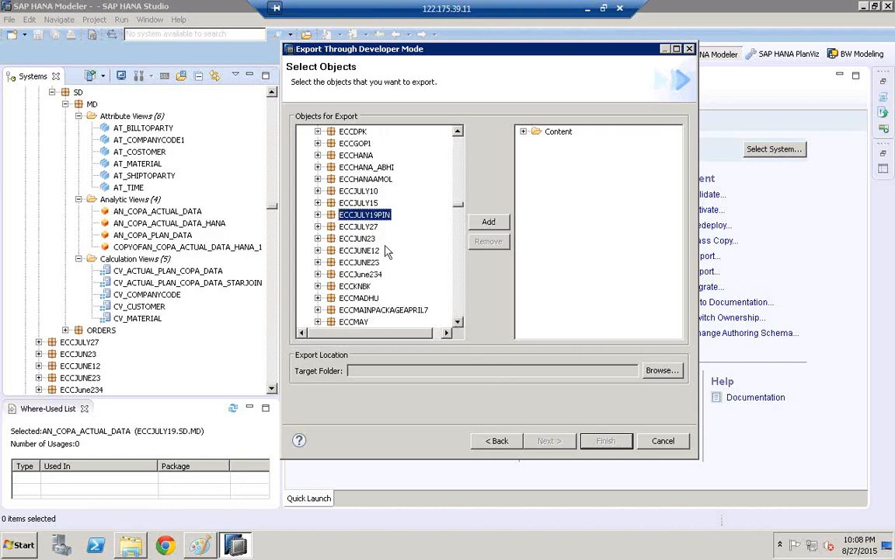
left_click(318, 215)
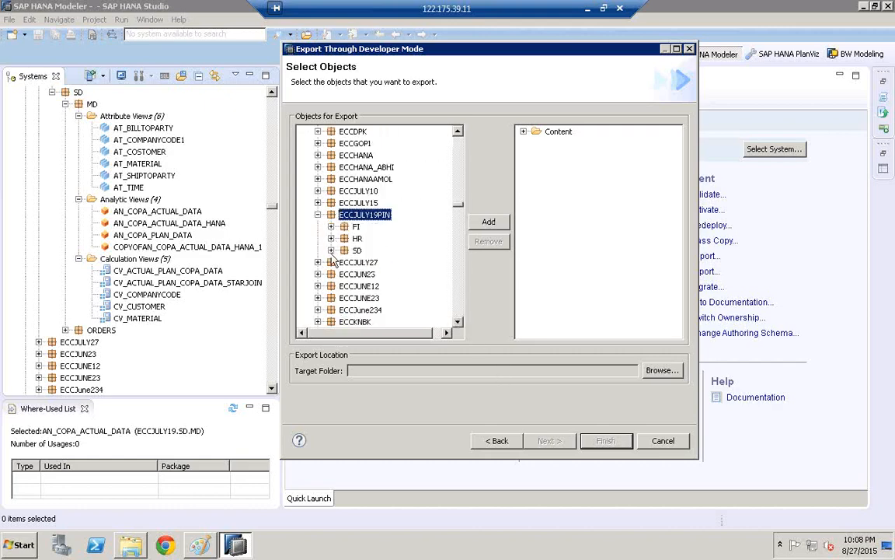
left_click(331, 250)
left_click(344, 262)
- Expand the MD package's calculation, analytic and attribute views in the list of objects for export
left_click(458, 321)
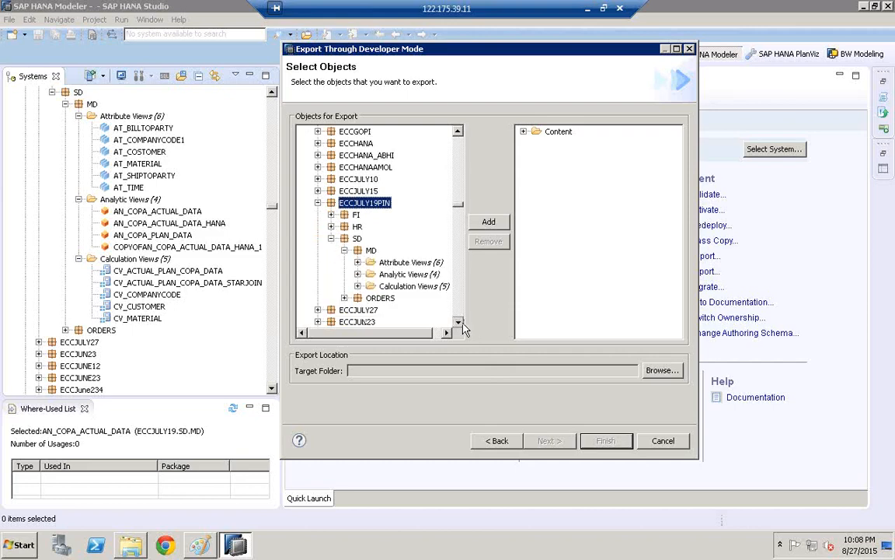
left_click(458, 321)
left_click(458, 321)
scroll(420, 295, "down", 1)
left_click(358, 226)
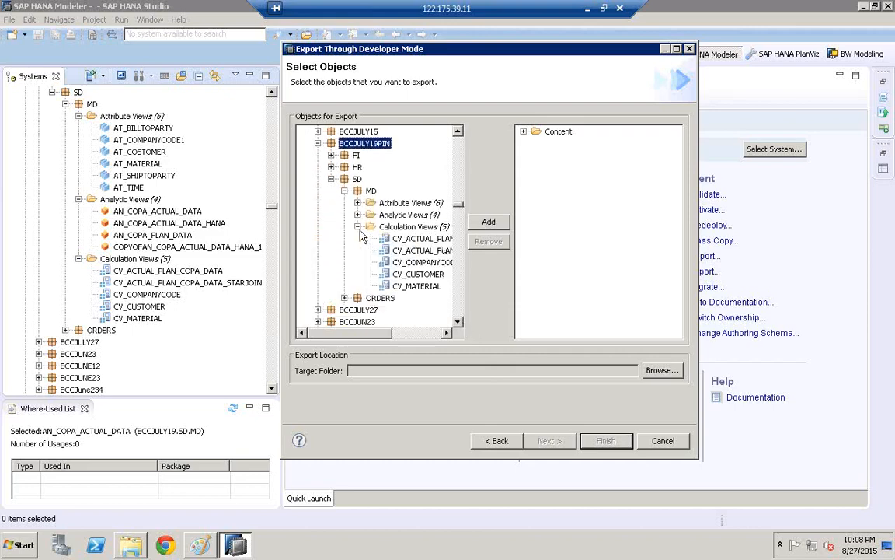
left_click(358, 215)
left_click(358, 202)
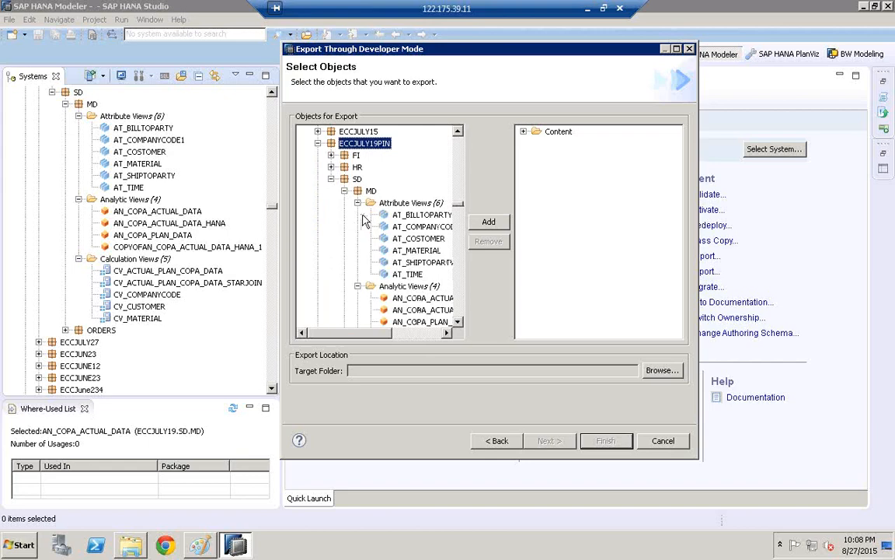
left_click(447, 332)
left_click(447, 333)
left_click(448, 333)
left_click(448, 332)
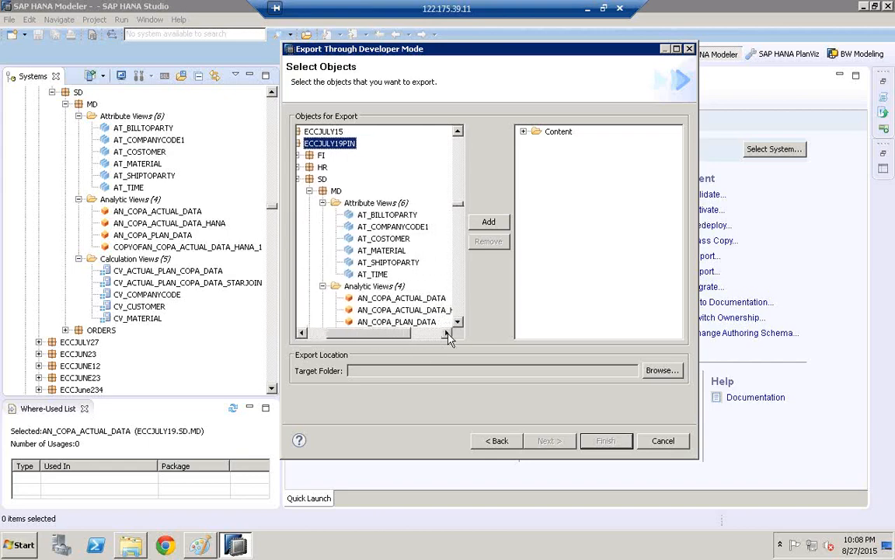
left_click(449, 333)
scroll(412, 299, "down", 2)
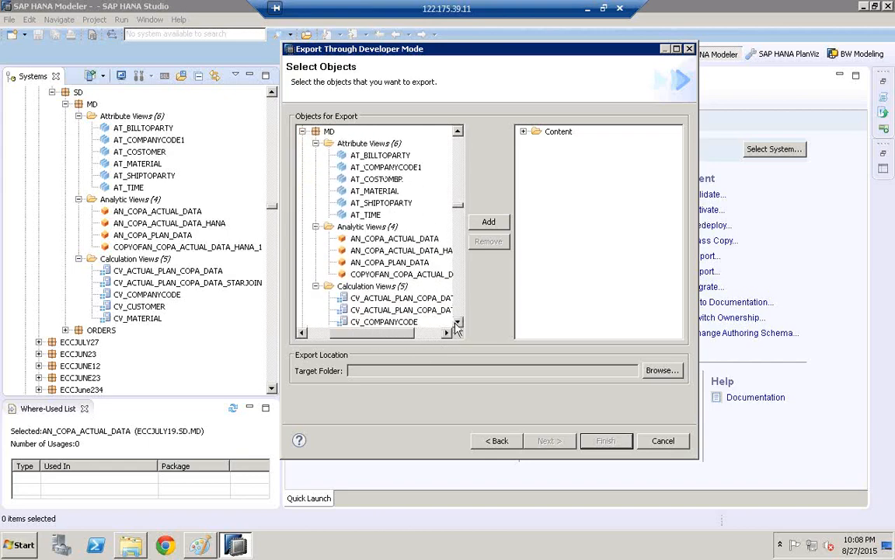
- Add the attribute view AT_COSTOMER and the analytic view AN_COPA_ACTUAL_DATA to the export selection
left_click(375, 179)
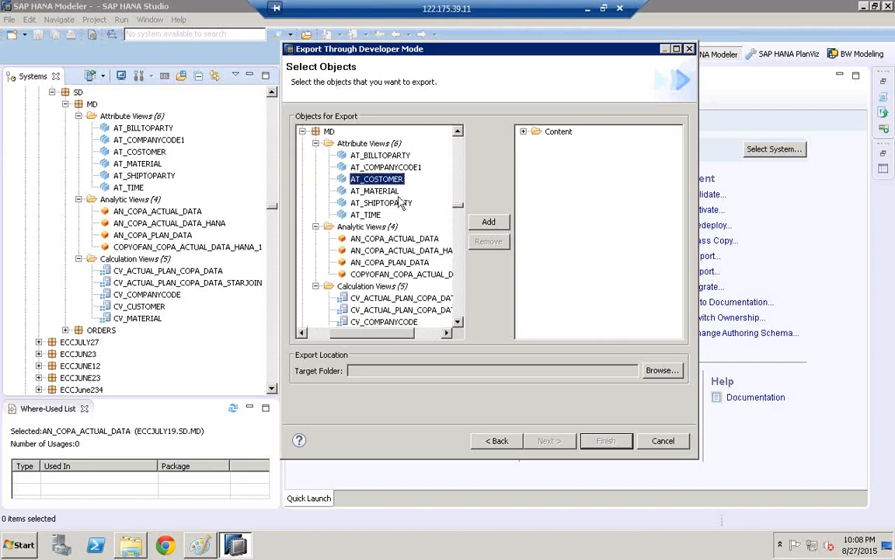
left_click(488, 221)
left_click(396, 238)
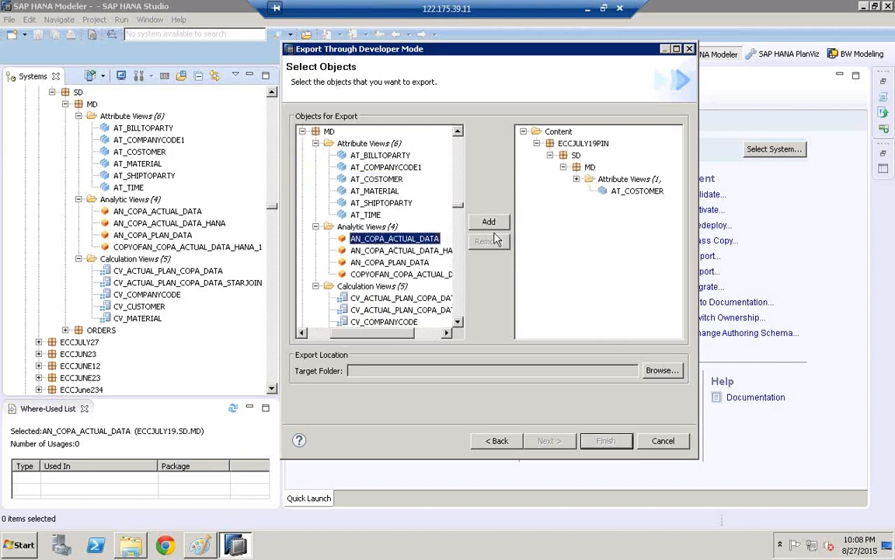
left_click(488, 221)
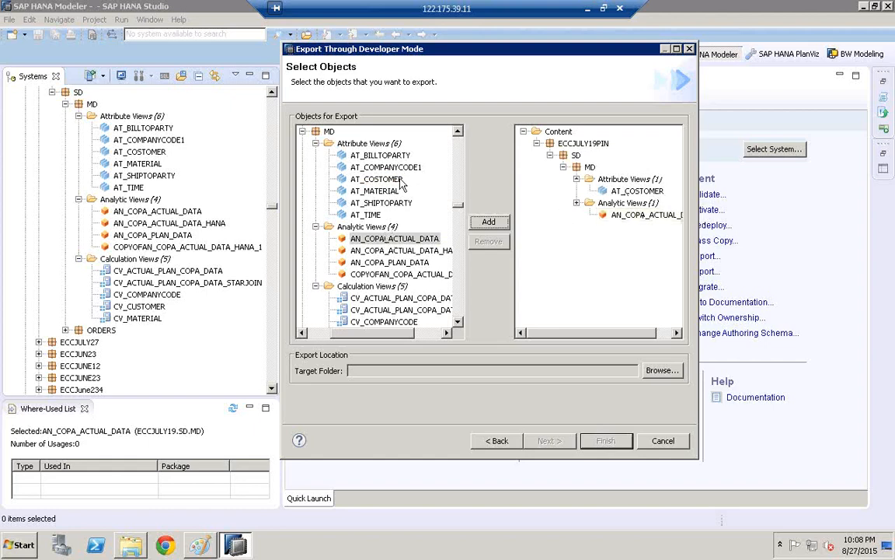
- Add all MD attribute views from AT_BILLTOPARTY to AT_TIME to the export selection together
left_click(379, 155)
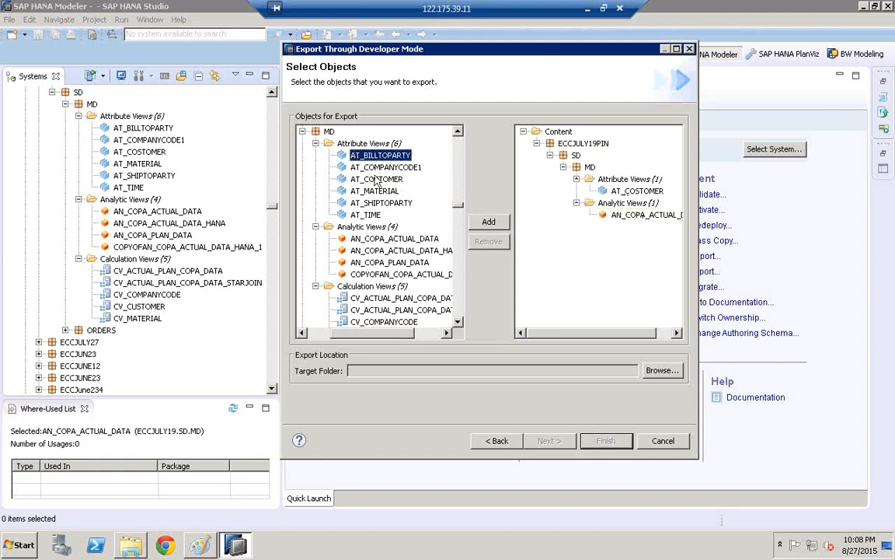
left_click(342, 213)
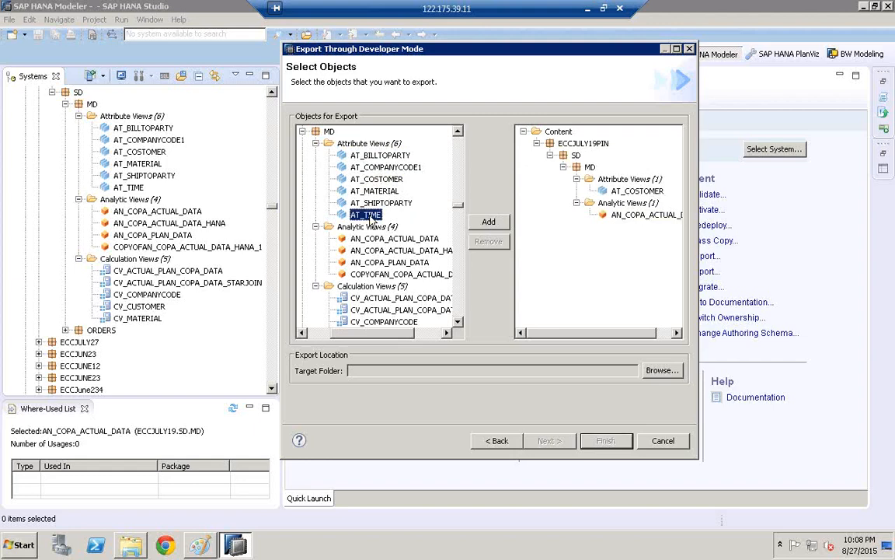
left_click(384, 154)
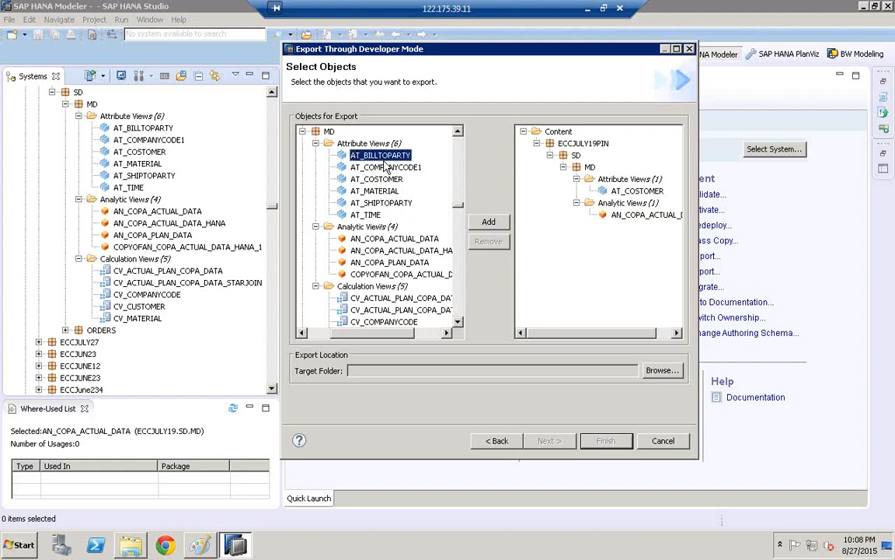
left_click(367, 215, "shift")
left_click(489, 222)
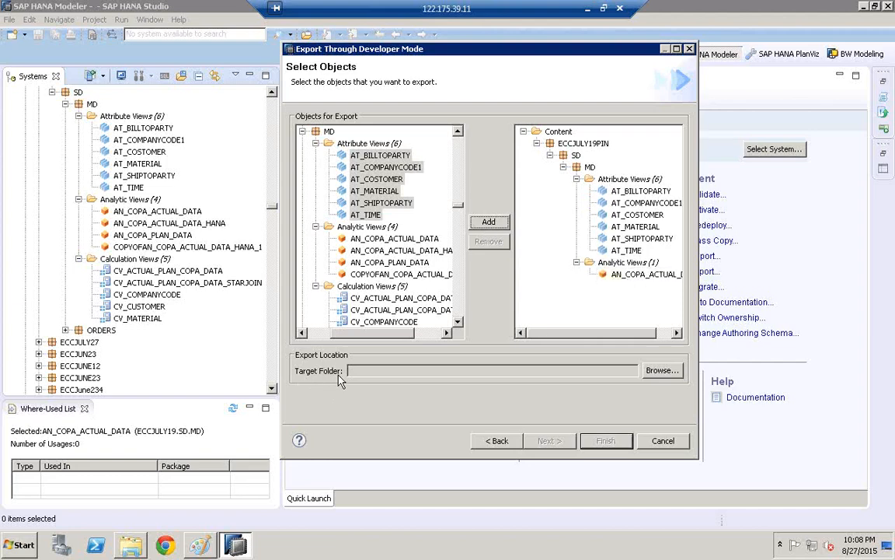
- Create a folder named DM8 on the Desktop as the export's target folder and run the export
left_click(676, 372)
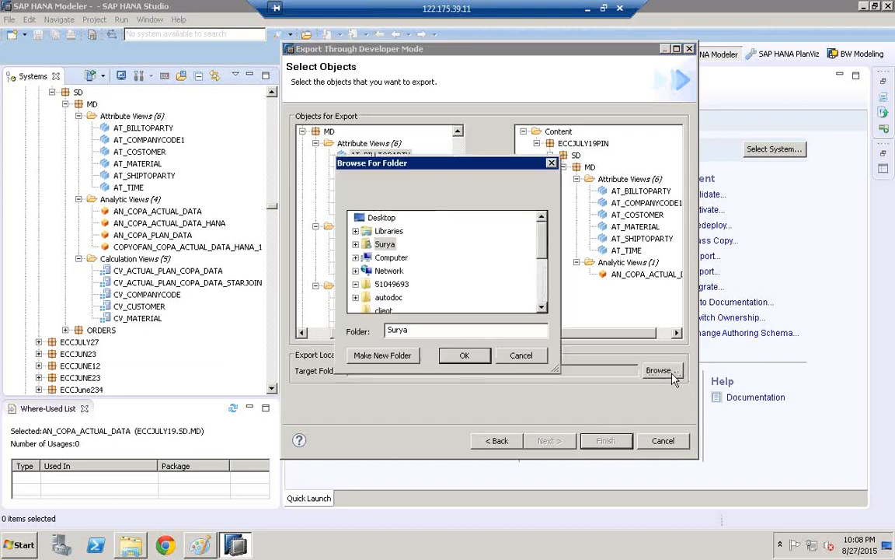
left_click(381, 218)
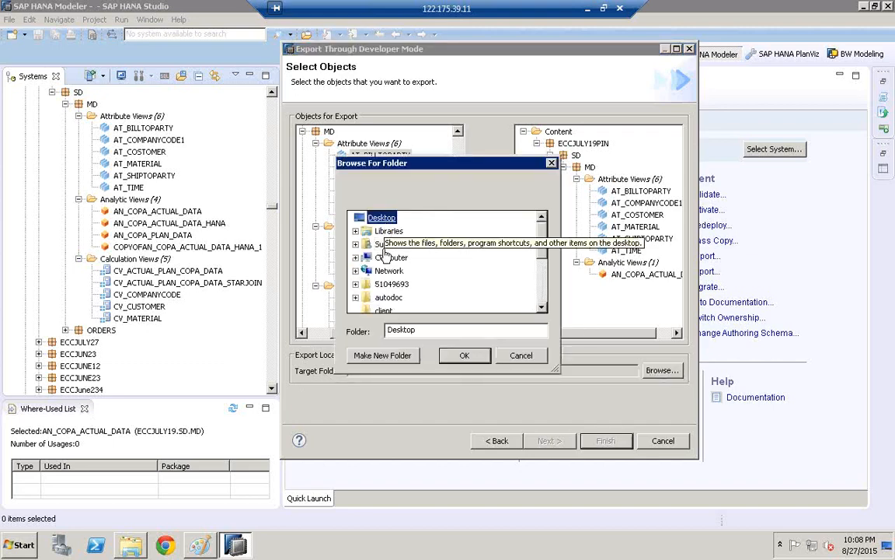
left_click(383, 356)
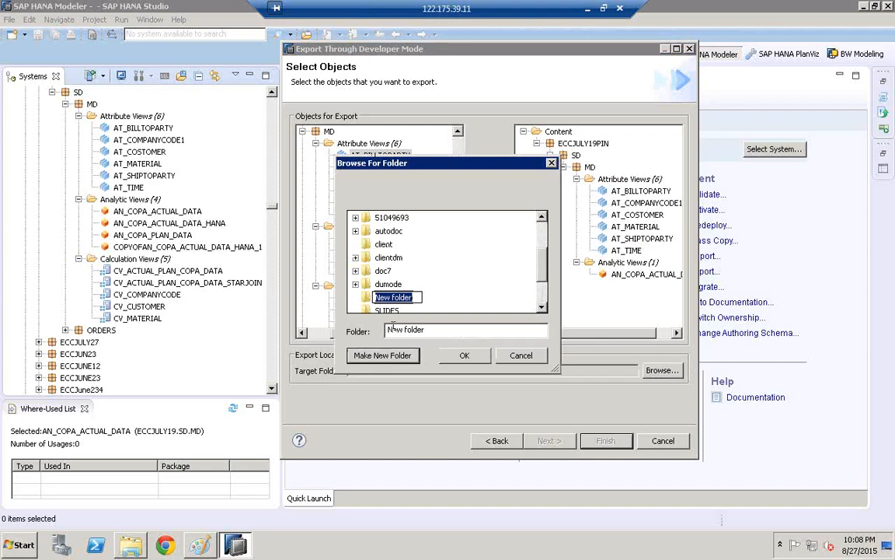
type("DM8")
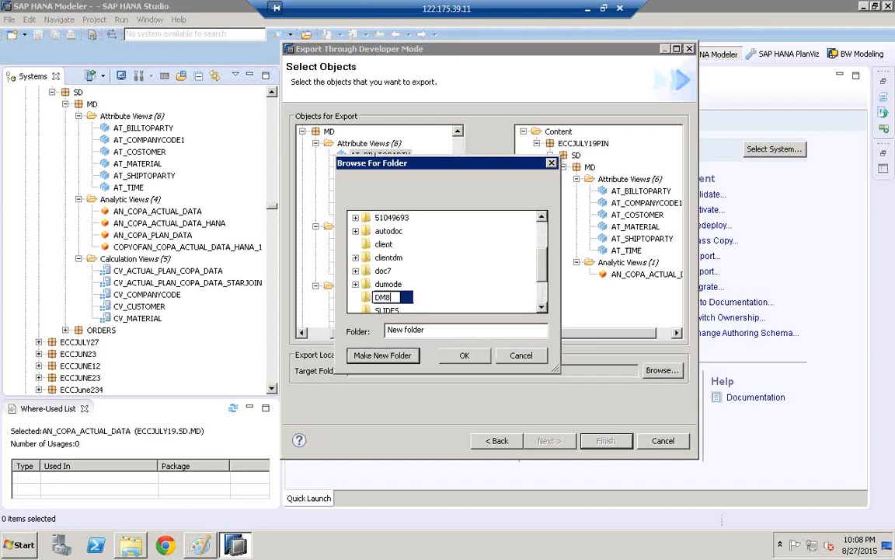
key("Return")
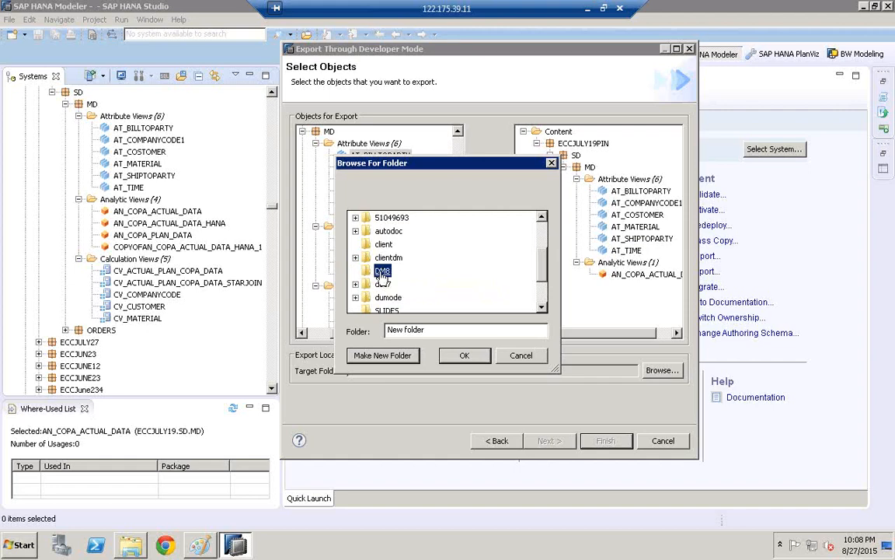
left_click(465, 357)
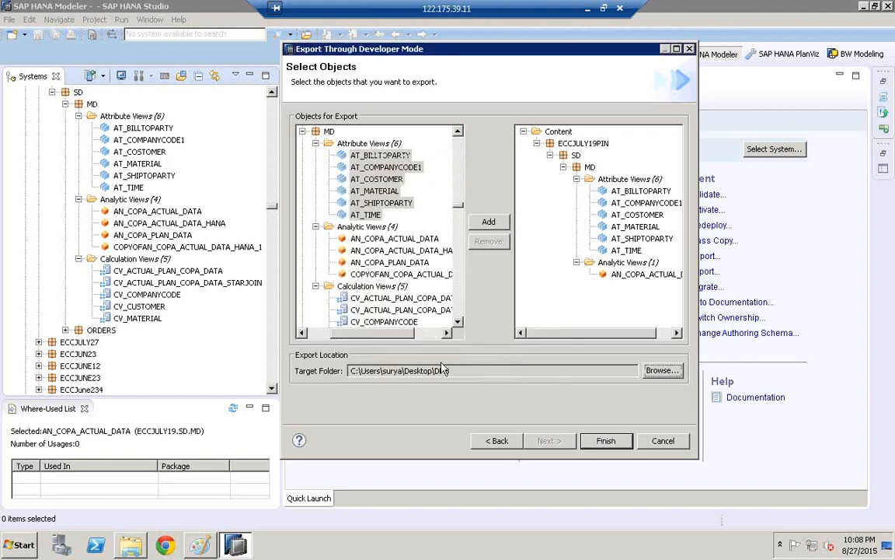
left_click(612, 442)
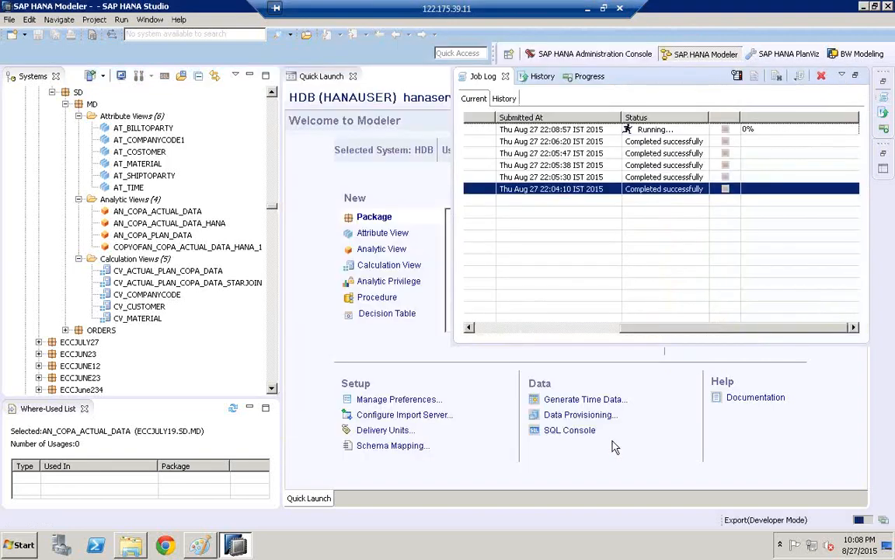
- Check the Developer Mode export's status in the job log and review its job details, including the export summary
left_click(502, 328)
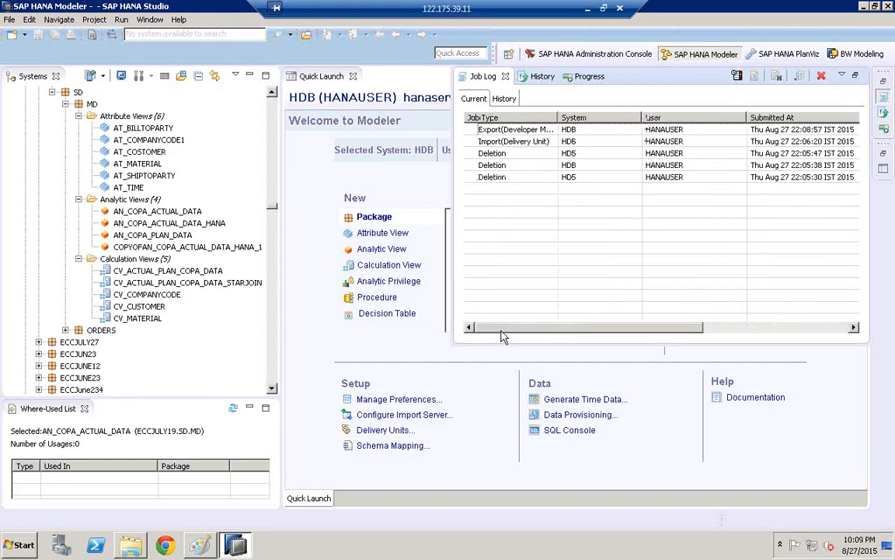
double_click(558, 118)
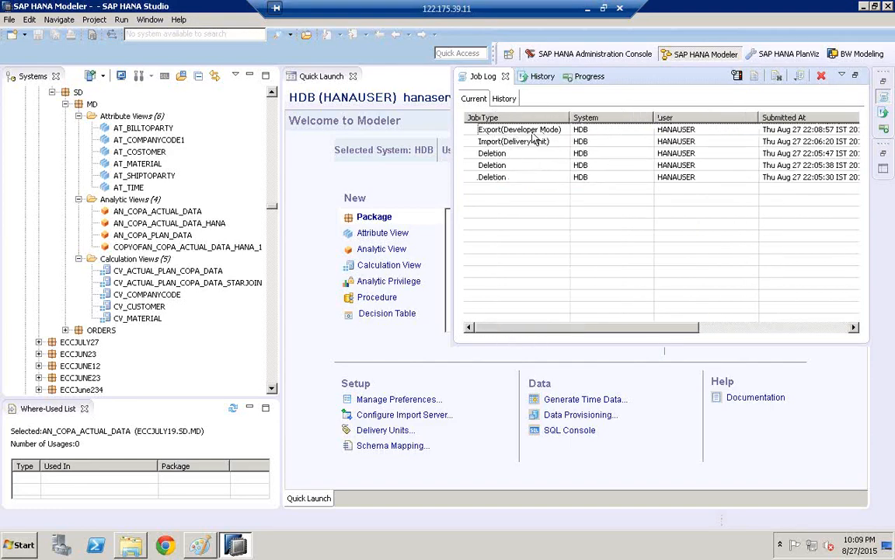
scroll(777, 268, "right", 3)
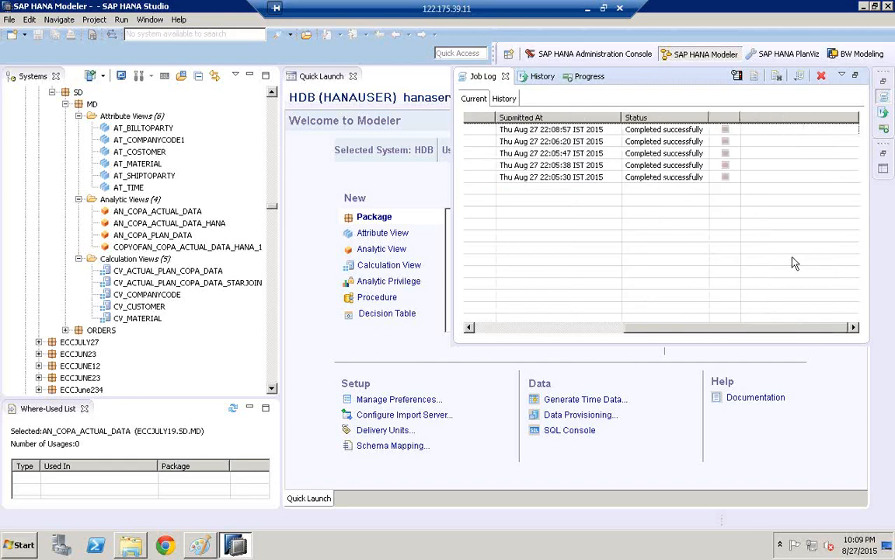
left_click(656, 131)
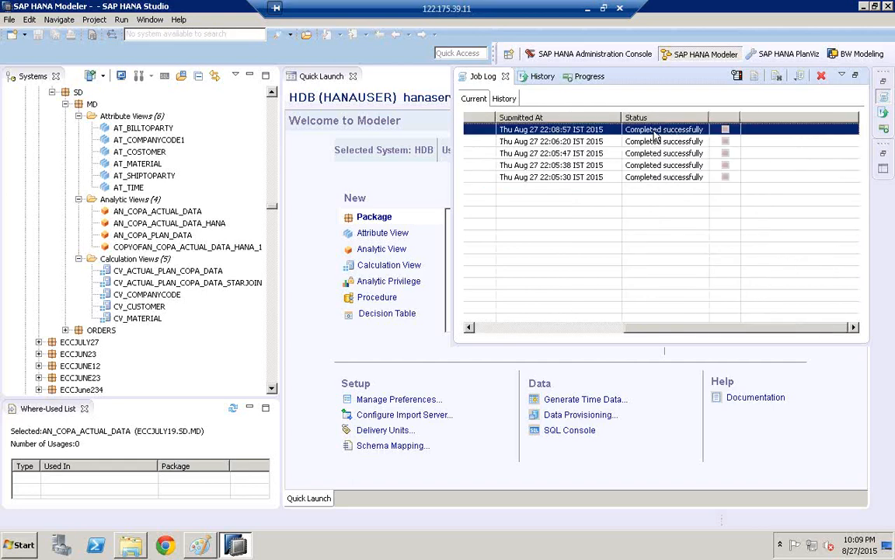
double_click(654, 132)
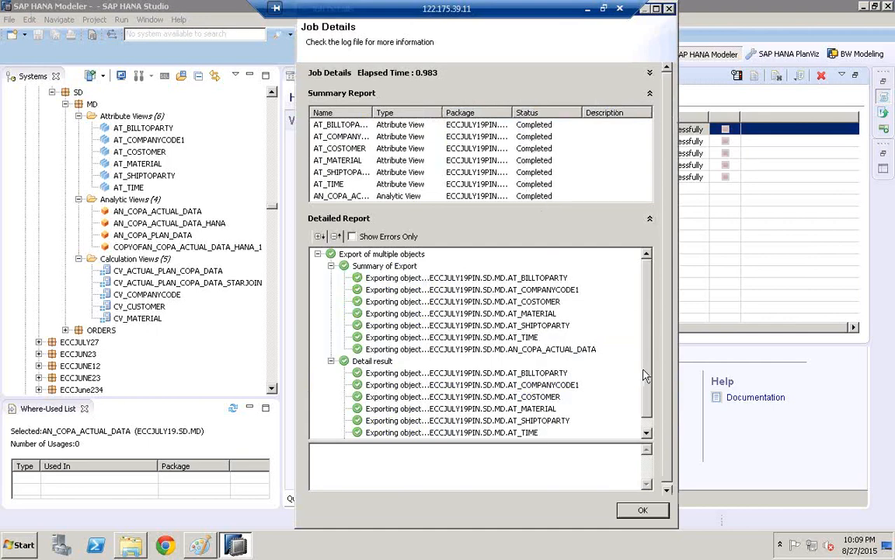
left_click(647, 432)
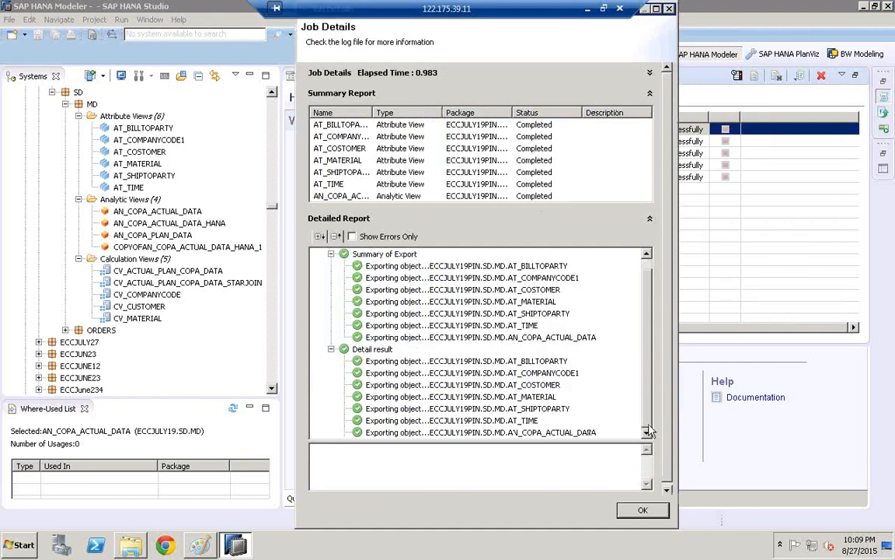
left_click(394, 257)
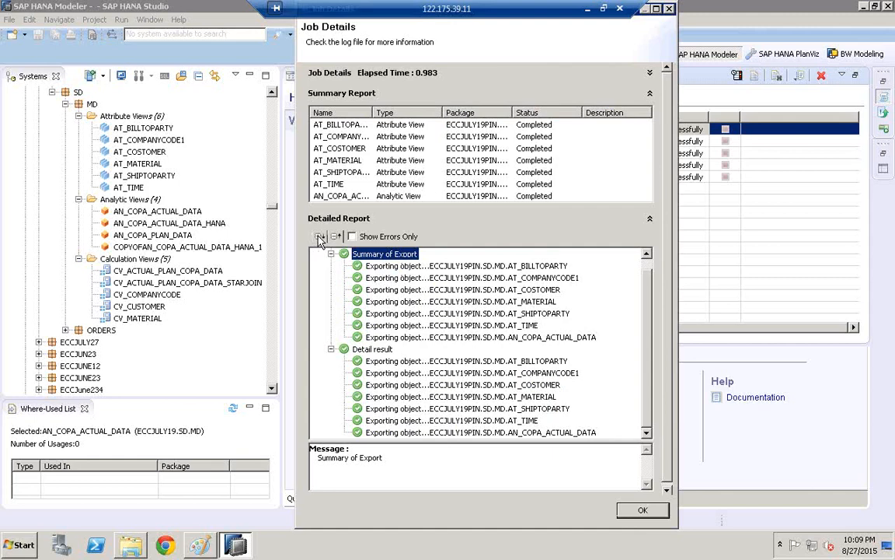
left_click(650, 73)
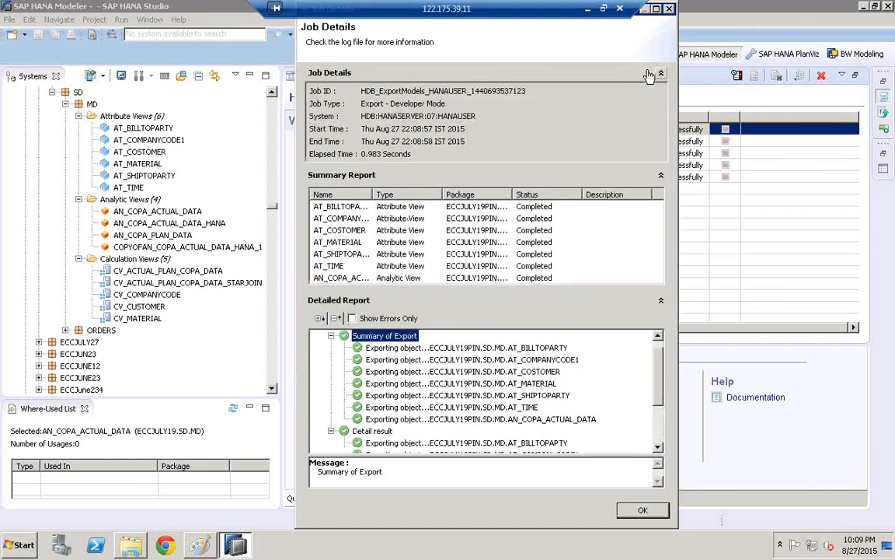
left_click(660, 513)
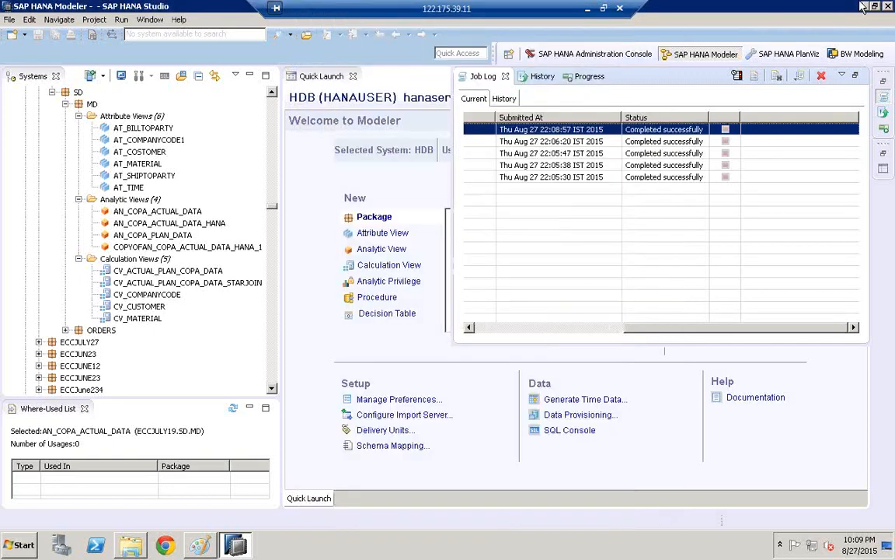
- Open the DM8 folder on the Desktop and examine the exported file in ECCJULY19PIN's SD/MD analyticviews folder
left_click(863, 7)
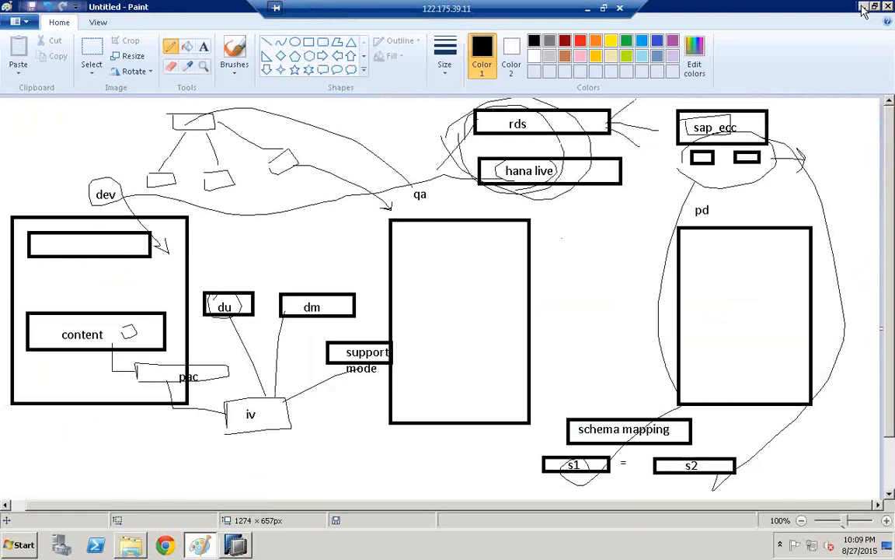
left_click(863, 7)
left_click(728, 70)
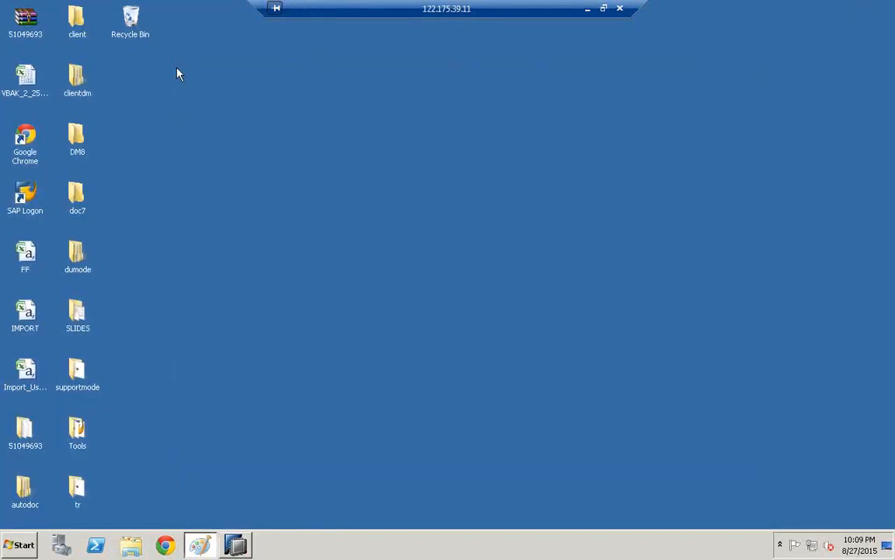
left_click(78, 157)
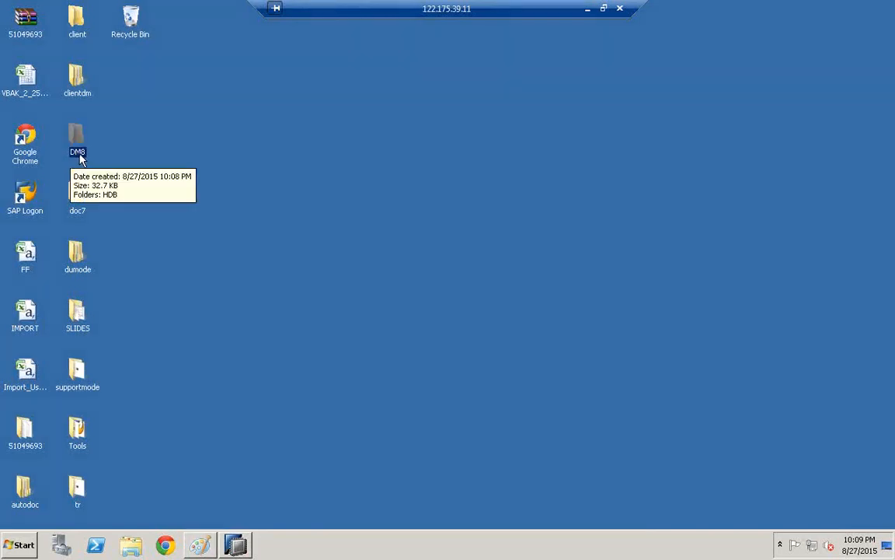
double_click(80, 156)
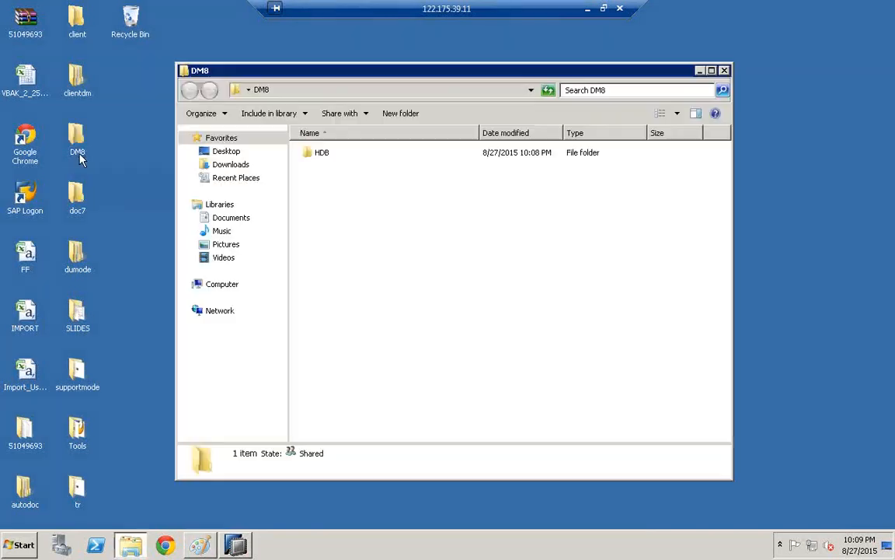
double_click(333, 164)
double_click(349, 160)
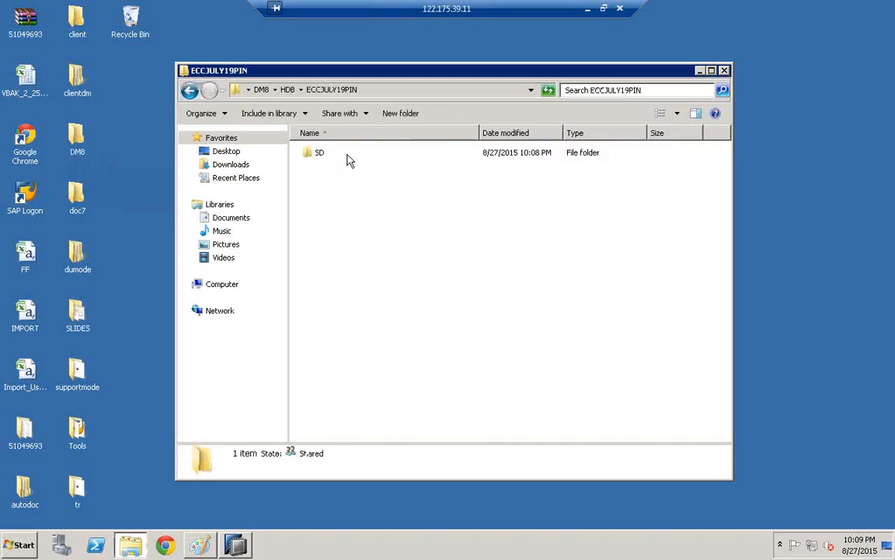
double_click(335, 154)
double_click(337, 158)
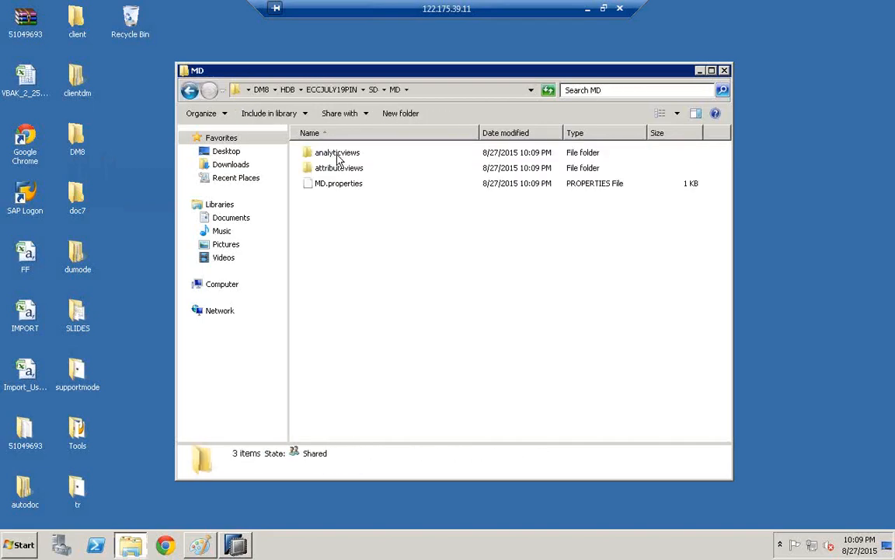
double_click(338, 159)
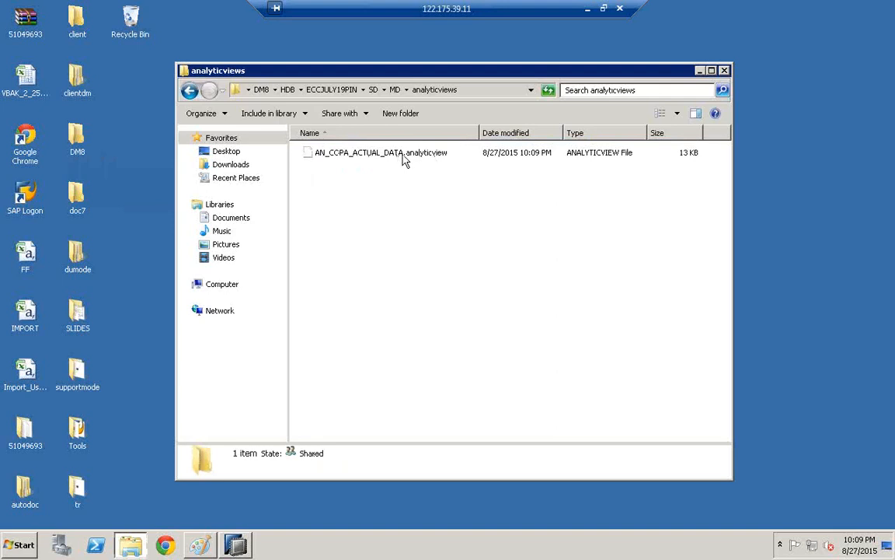
left_click(361, 156)
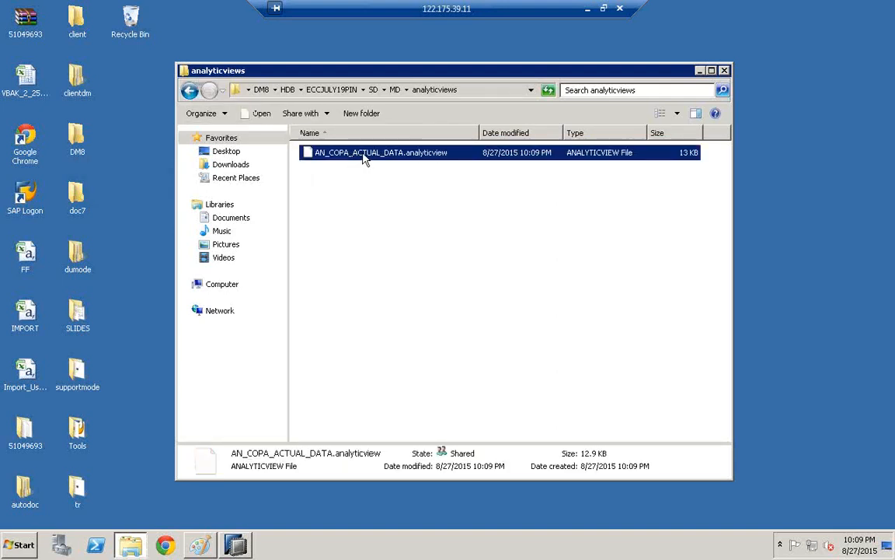
- Examine the exported files in the MD attributeviews folder and close the folder window
left_click(190, 90)
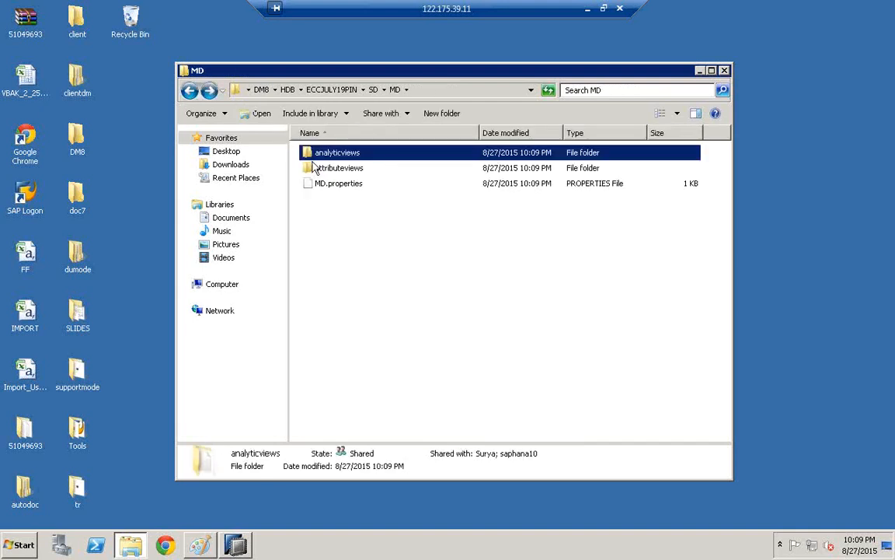
double_click(317, 170)
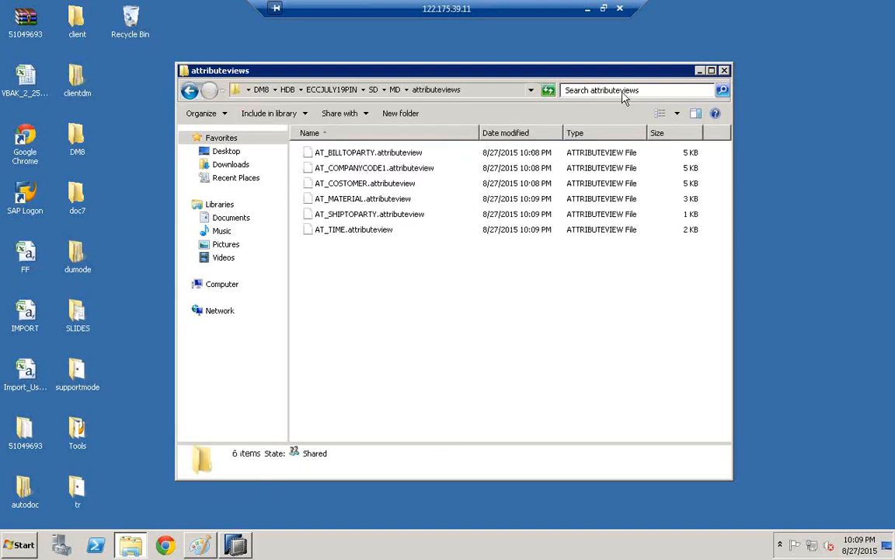
left_click(724, 70)
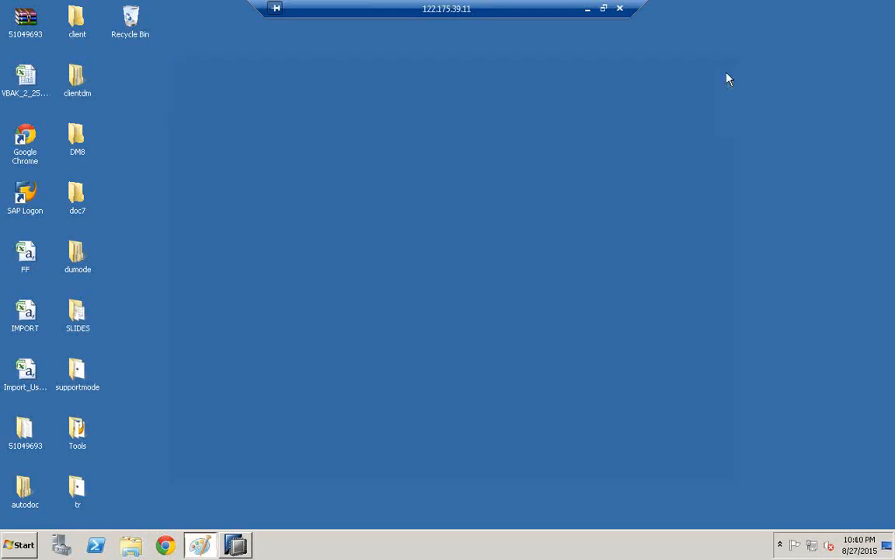
- Switch back to SAP HANA Studio and start a Developer Mode import of SAP HANA Content with HDB as the target system
left_click(235, 546)
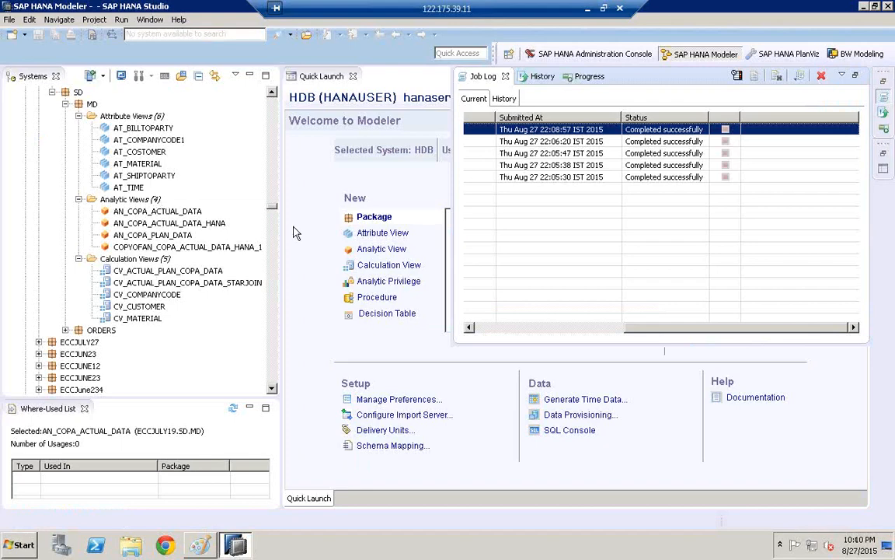
left_click(296, 230)
left_click(14, 21)
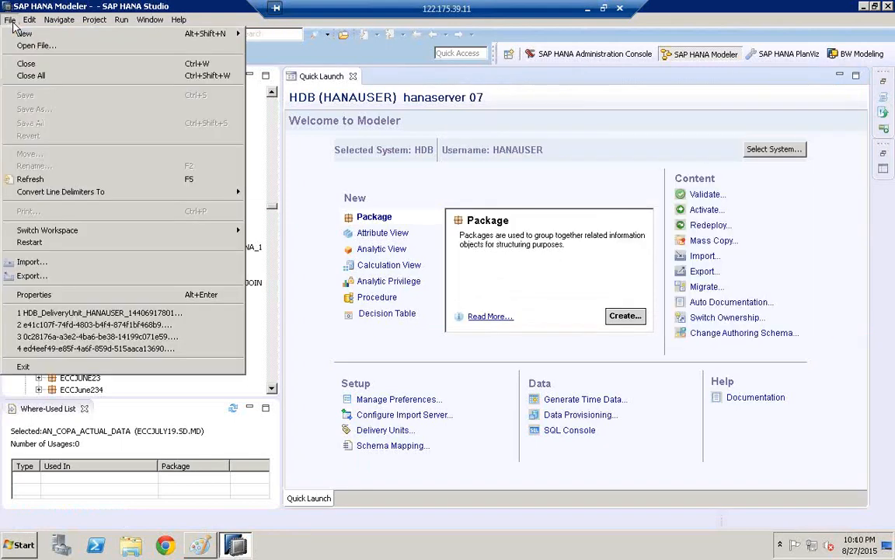
left_click(31, 262)
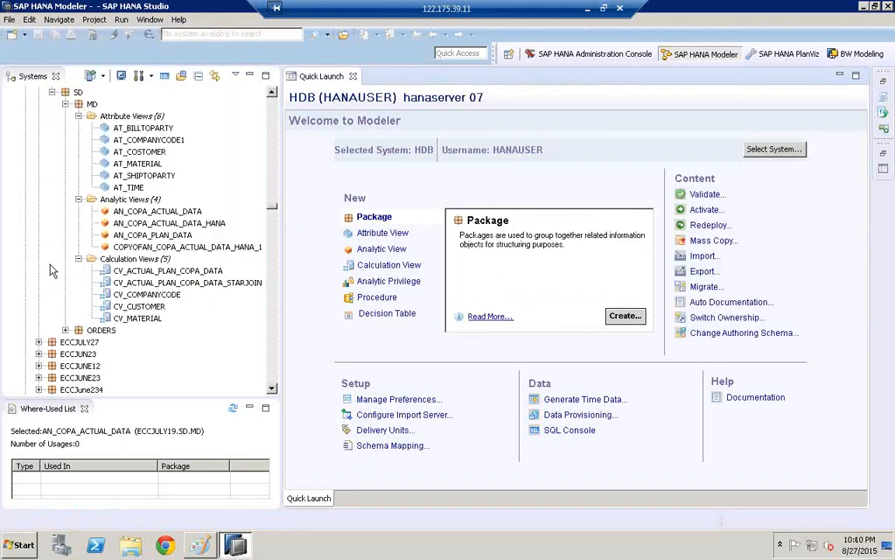
left_click(372, 248)
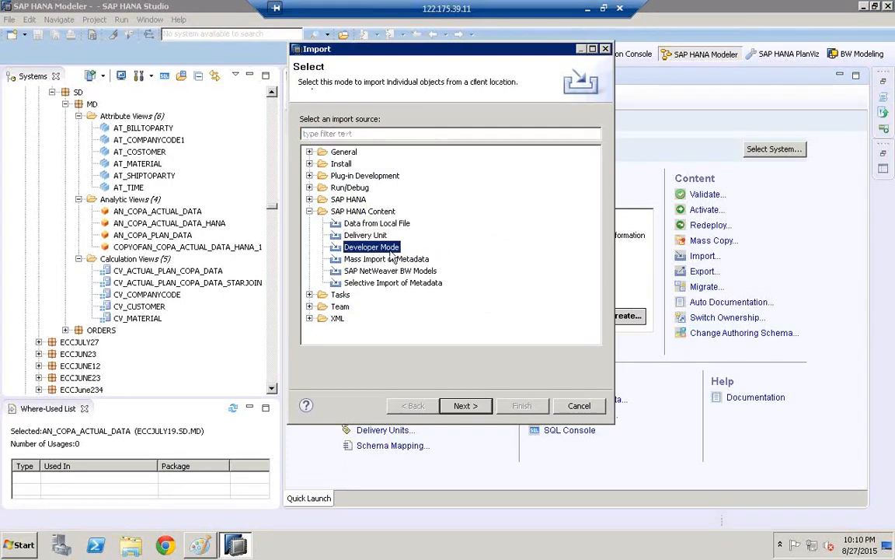
left_click(465, 406)
left_click(388, 147)
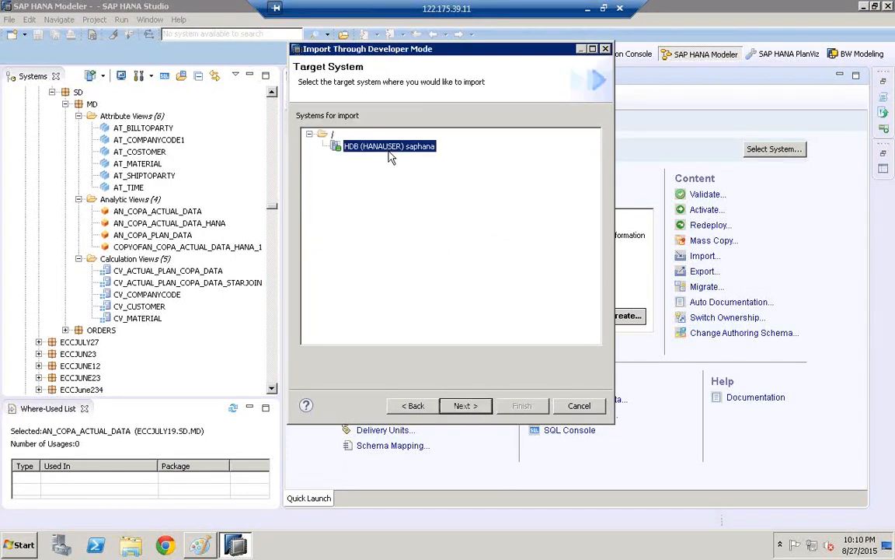
left_click(468, 405)
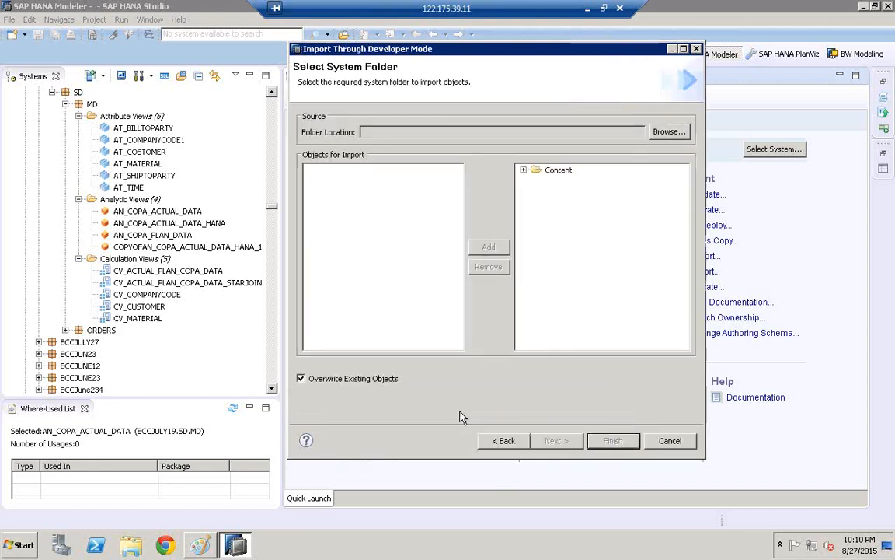
- Set the Desktop folder DM8 as the import's source folder location
left_click(669, 132)
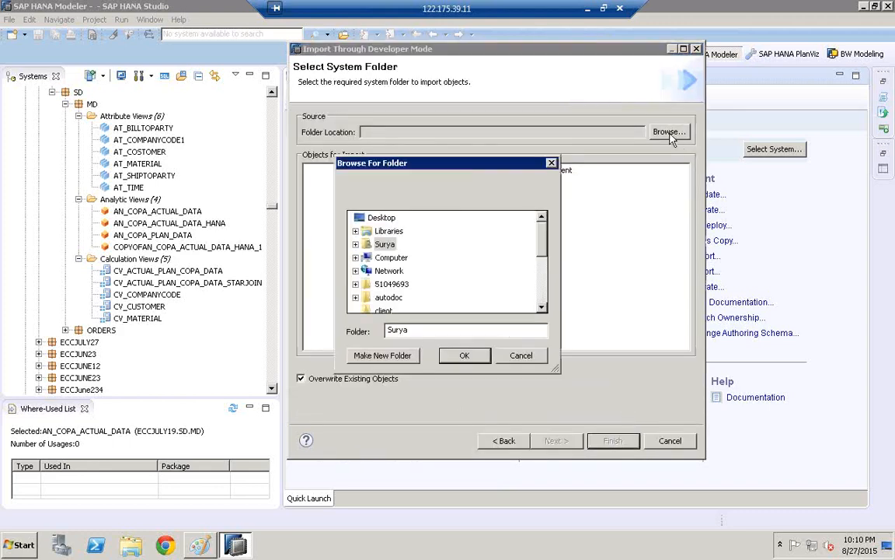
left_click(542, 300)
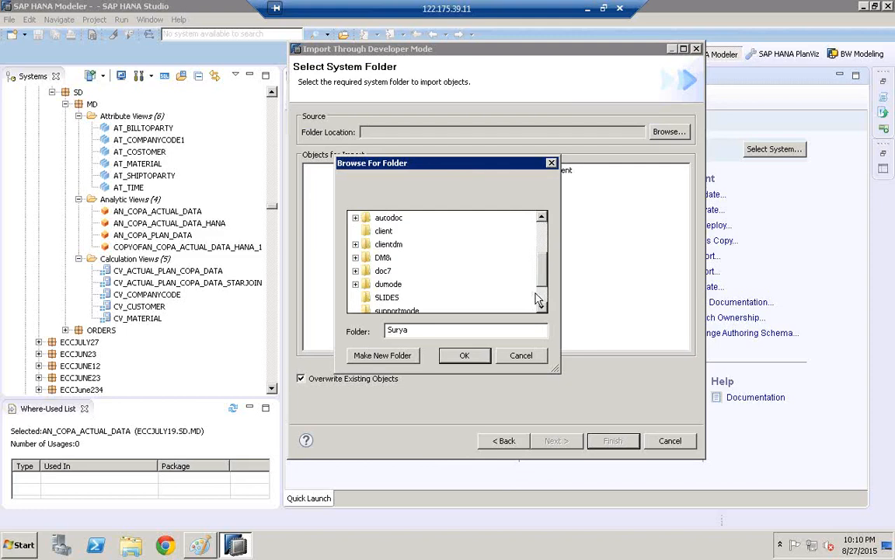
double_click(383, 258)
scroll(425, 284, "up", 1)
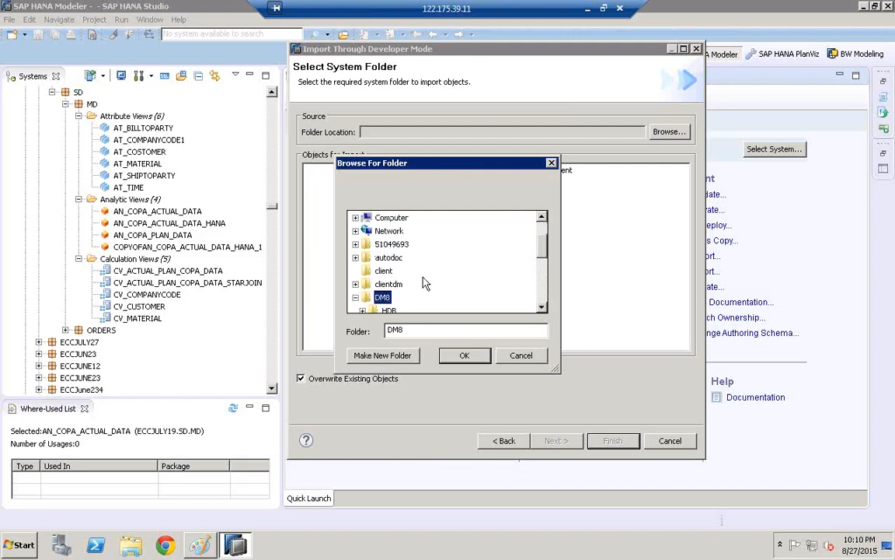
left_click(464, 356)
- Add the attribute views AT_COMPANYCODE1 and AT_BILLTOPARTY from ECCJULY19PIN's SD/MD package to the import selection and run the import
left_click(311, 170)
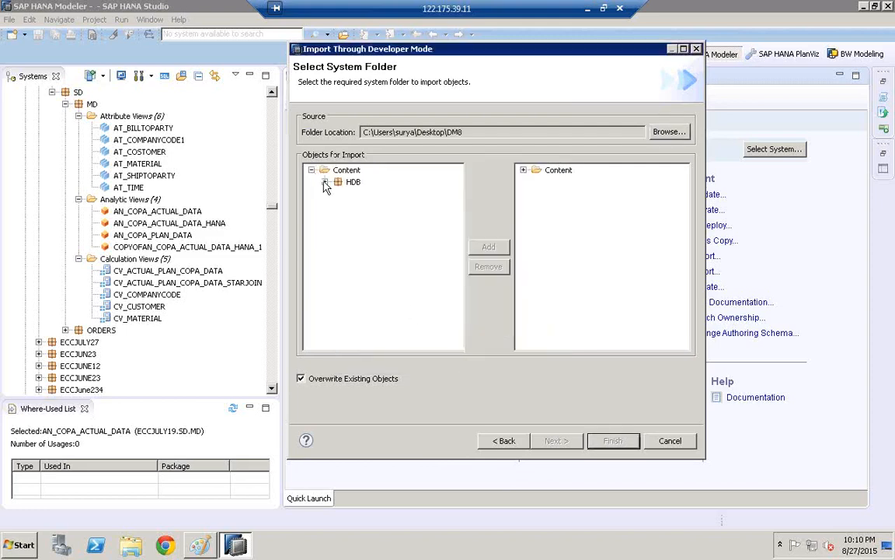
left_click(324, 182)
left_click(338, 194)
left_click(351, 206)
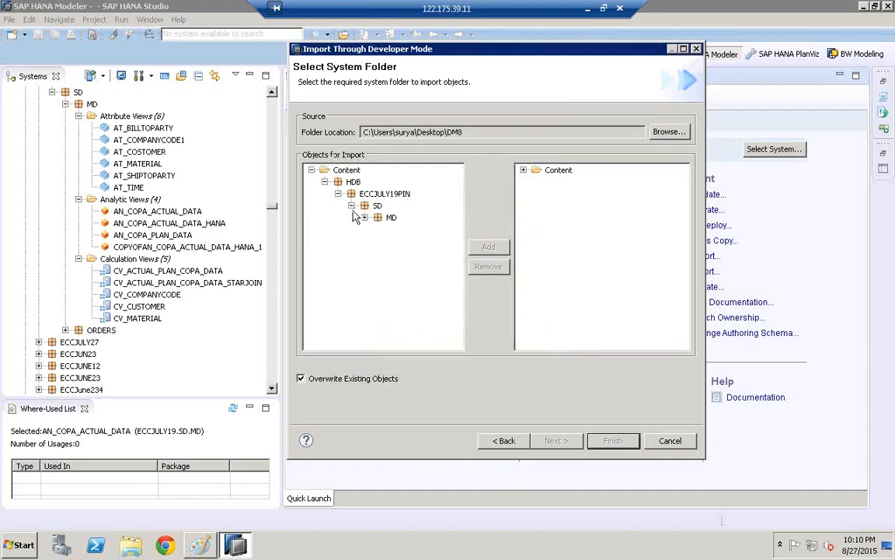
left_click(365, 218)
left_click(378, 230)
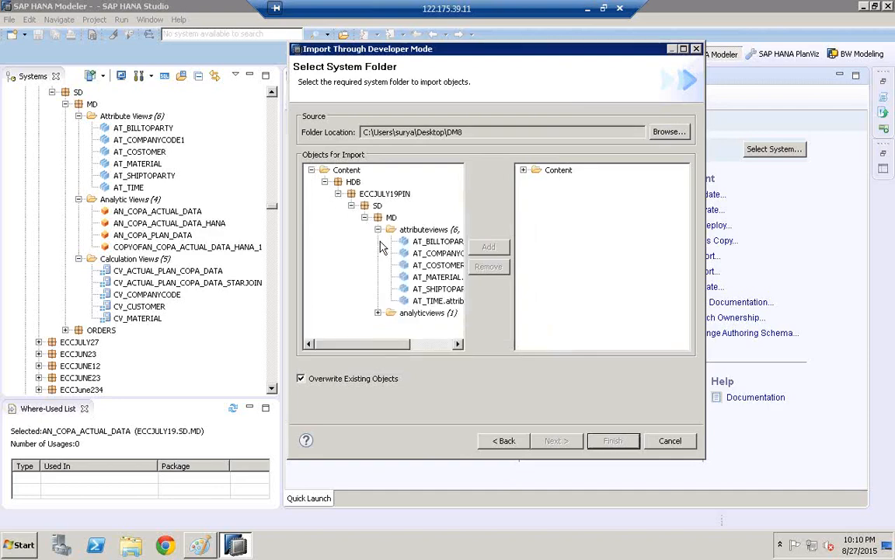
left_click(378, 312)
left_click(432, 343)
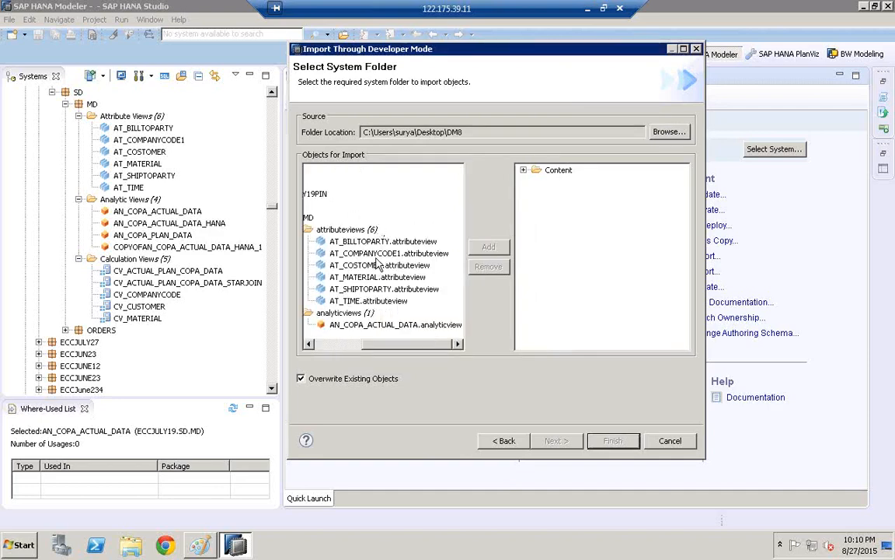
left_click(378, 252)
left_click(476, 249)
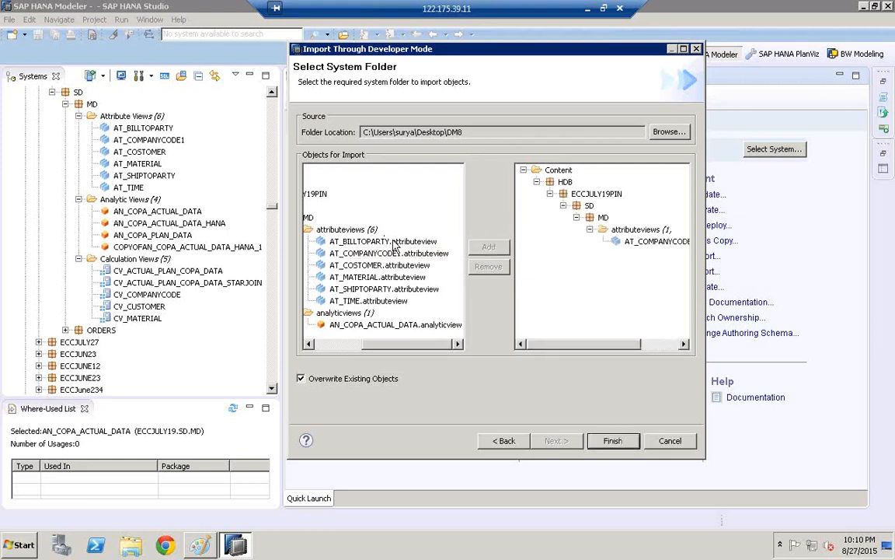
left_click(435, 242)
left_click(489, 247)
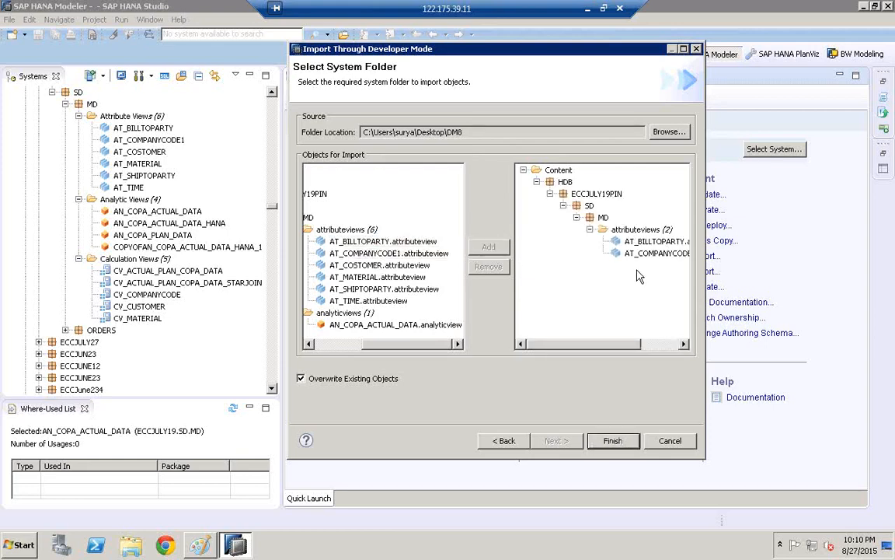
left_click(652, 345)
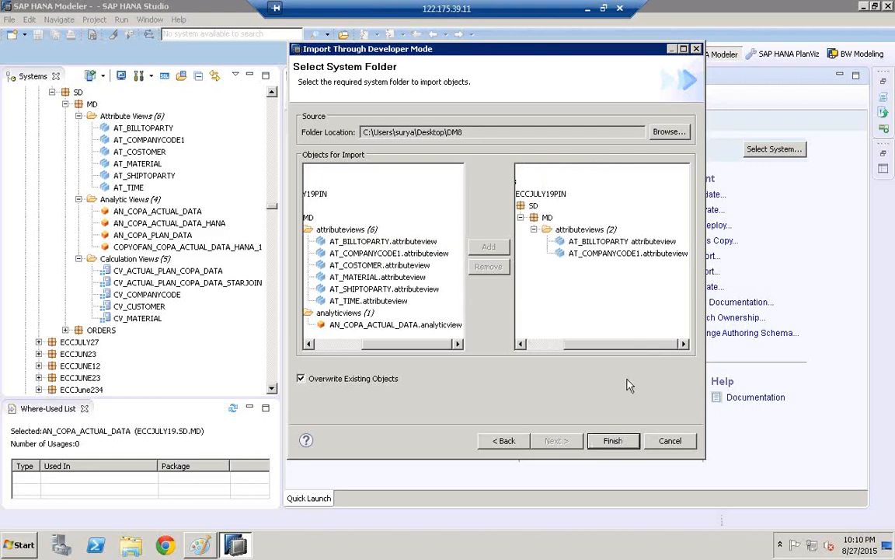
left_click(616, 441)
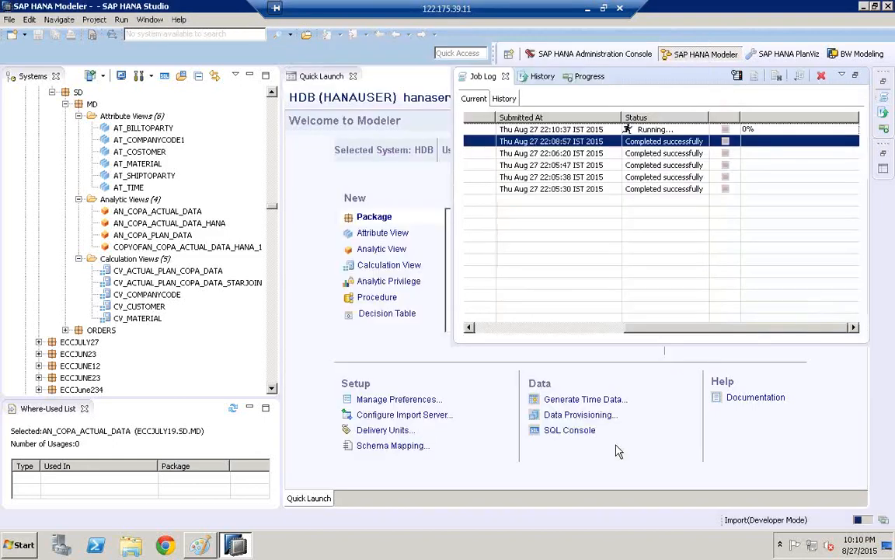
- Check the Developer Mode import's status in the job log and review the summary report in its job details
left_click(482, 327)
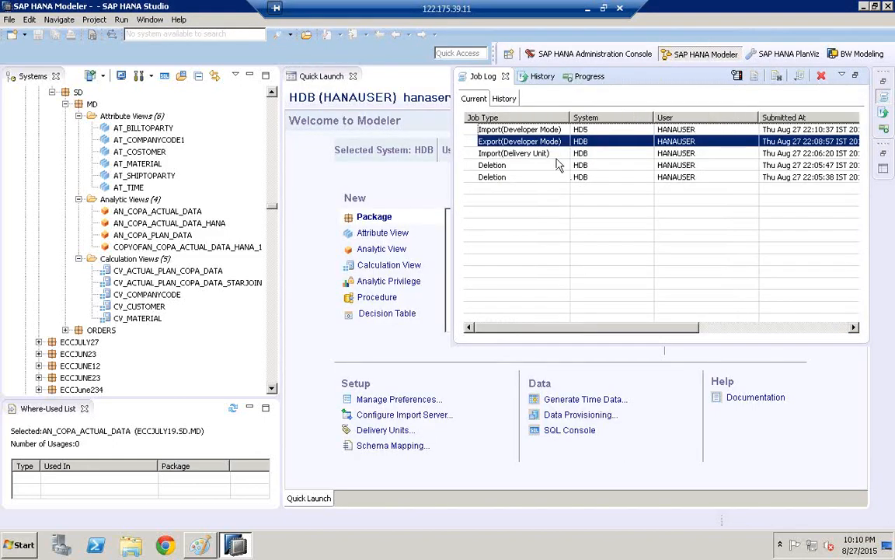
left_click(467, 129)
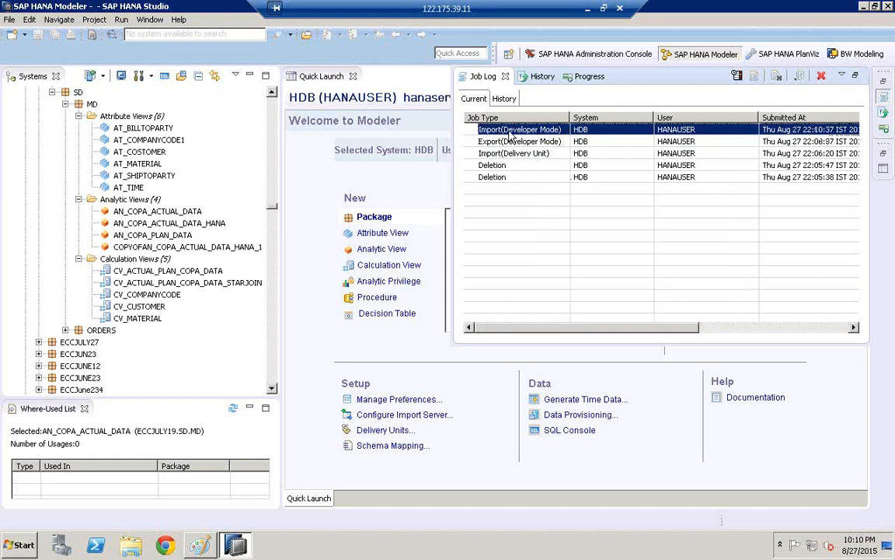
left_click(801, 328)
double_click(603, 128)
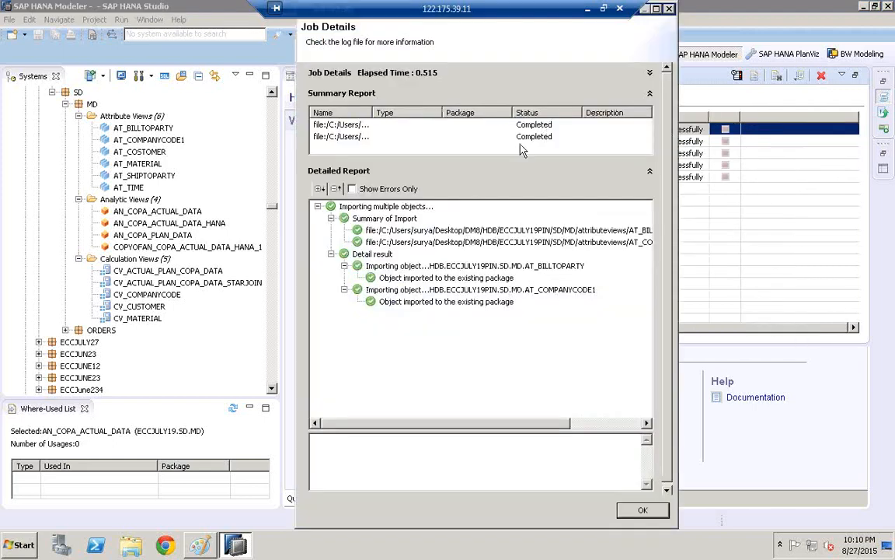
double_click(373, 113)
left_click(593, 149)
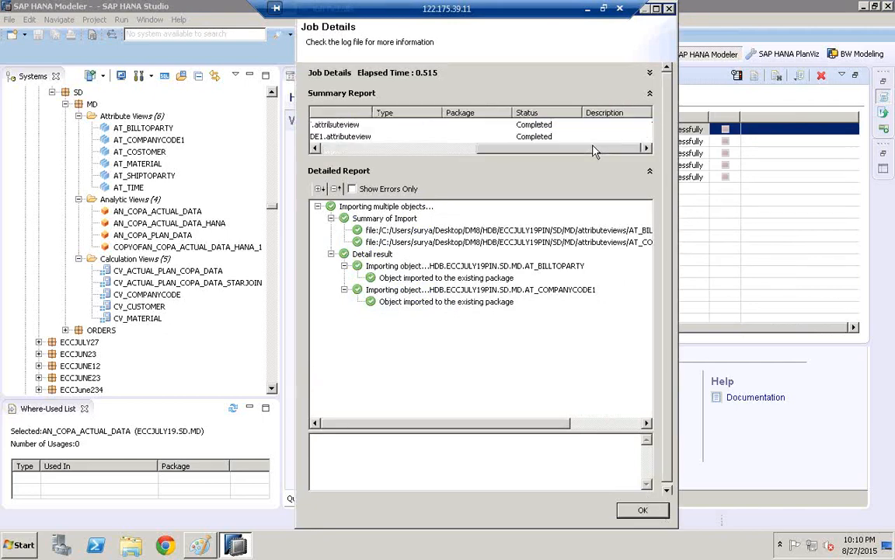
left_click(338, 150)
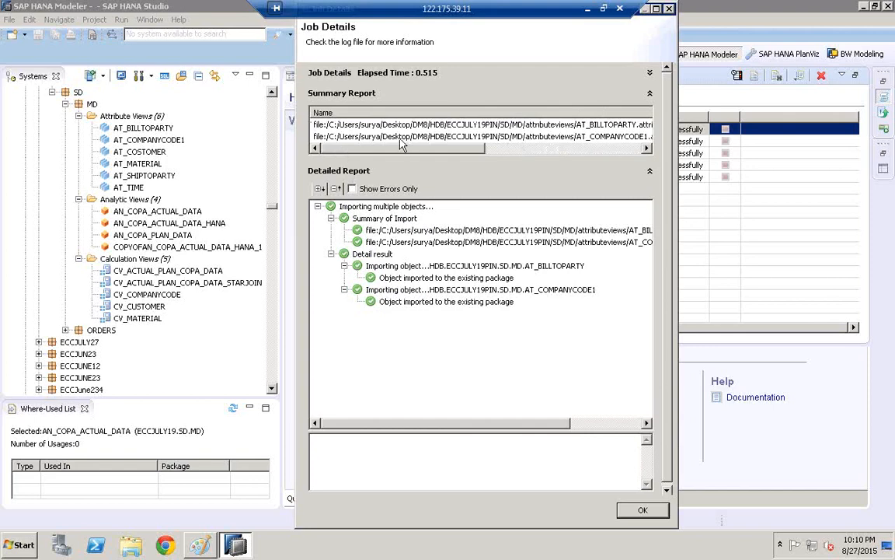
left_click(359, 124)
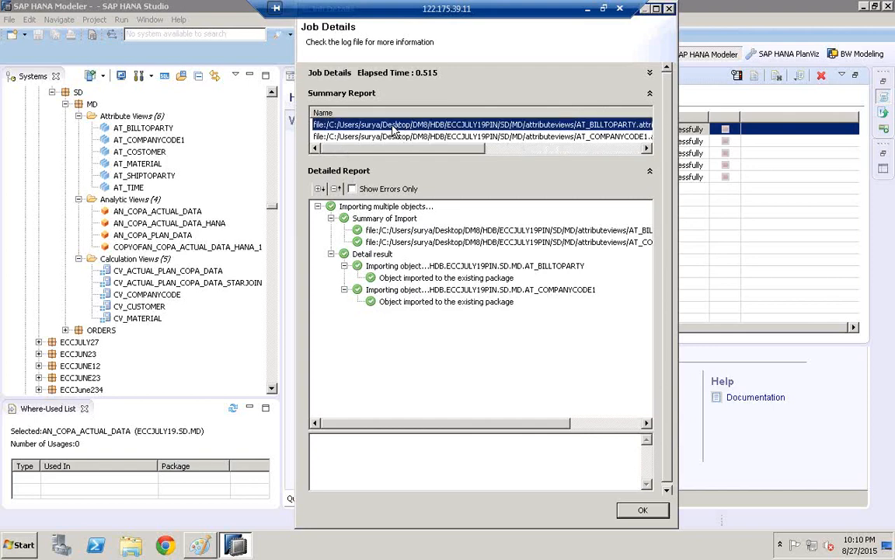
left_click(642, 510)
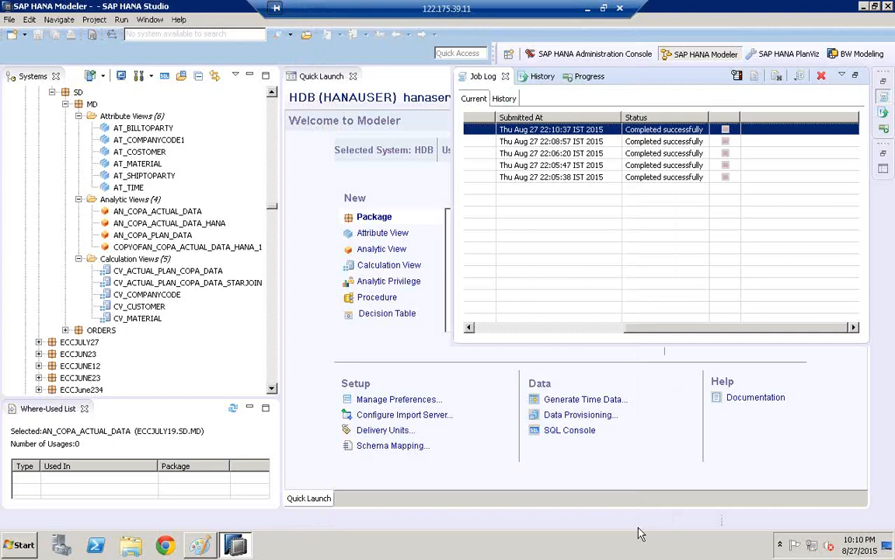
- Look at the SAP Support Mode export option under SAP HANA Content in the Export wizard and close the wizard without exporting
left_click(394, 169)
left_click(9, 19)
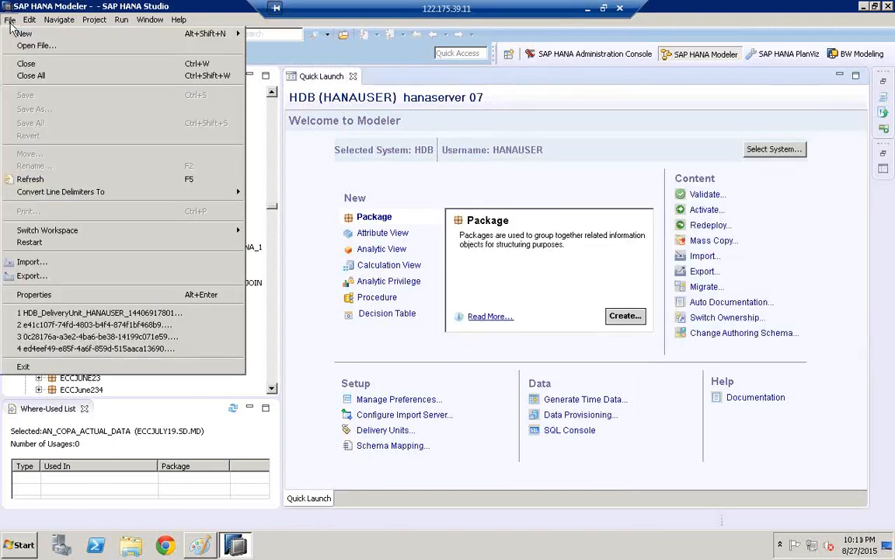
left_click(32, 276)
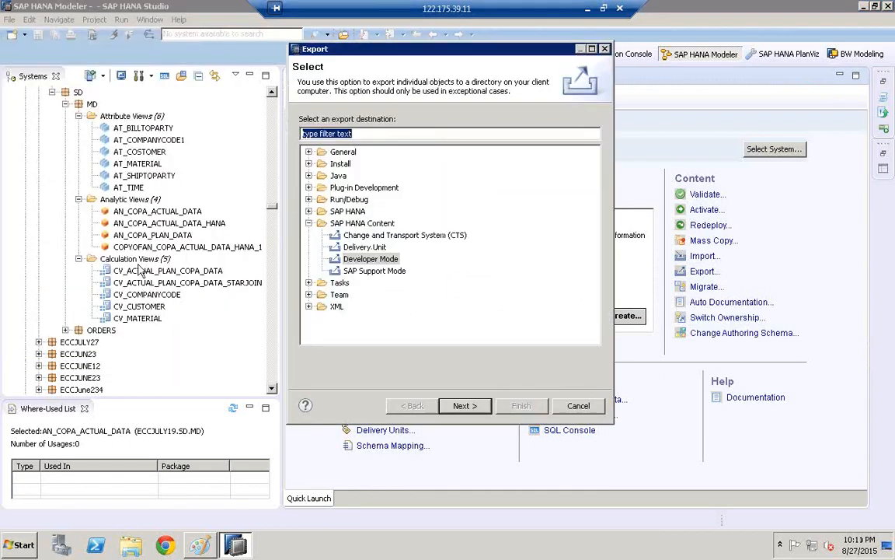
left_click(346, 259)
left_click(359, 272)
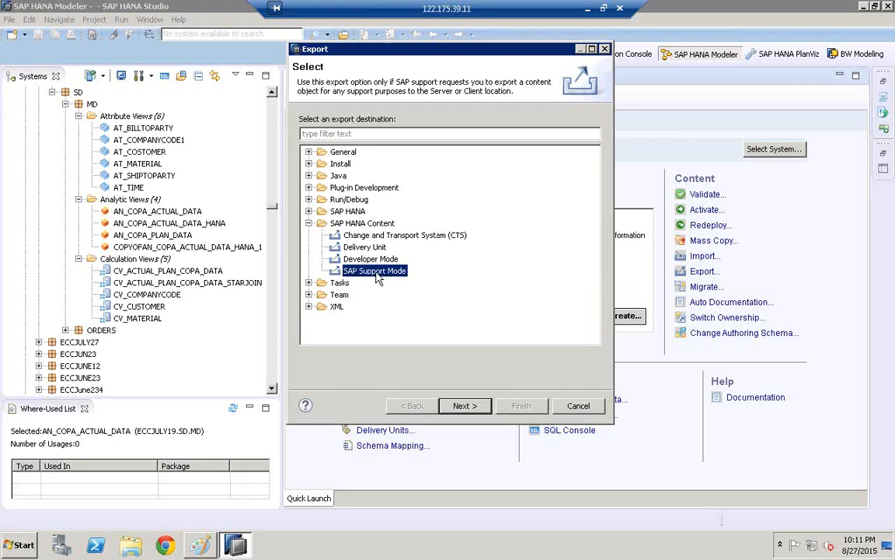
key("Escape")
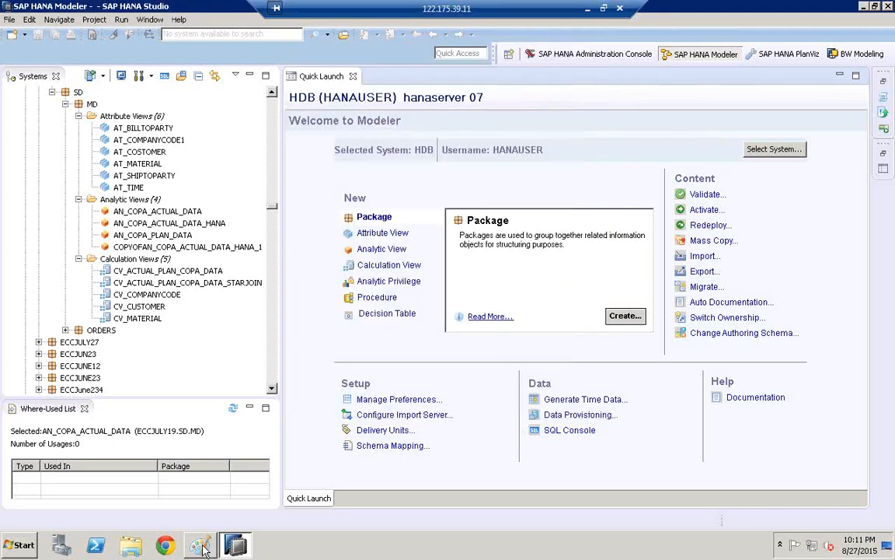
- Switch to the Paint diagram, circle the pd label, and sketch a circled box inside the pd system linked to a small circled box above it
left_click(184, 491)
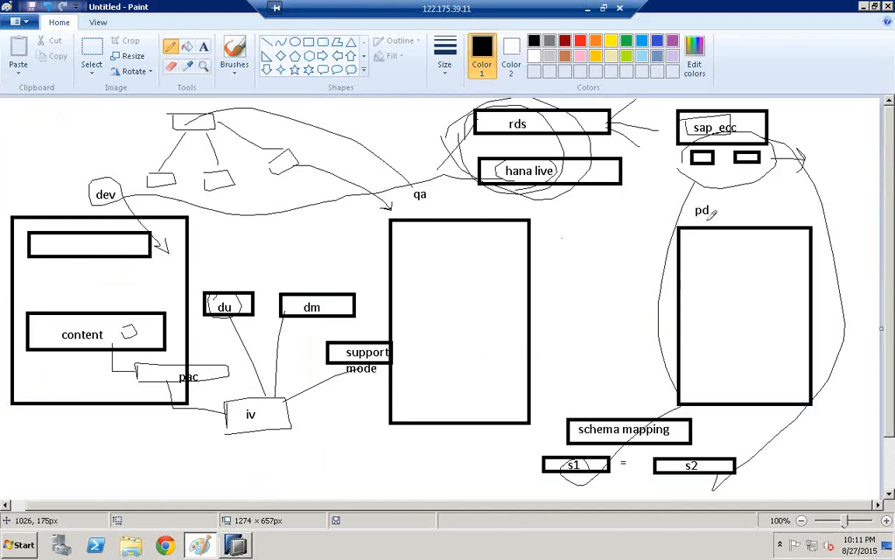
mouse_move(713, 211)
left_mouse_down()
mouse_move(688, 196)
mouse_move(717, 204)
left_mouse_up()
mouse_move(708, 319)
left_mouse_down()
mouse_move(777, 314)
mouse_move(719, 335)
mouse_move(716, 317)
left_mouse_up()
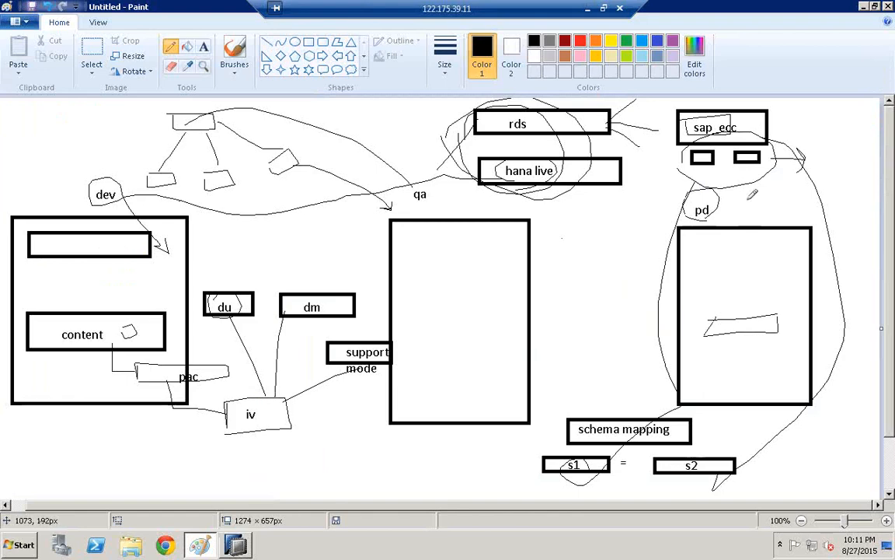
mouse_move(752, 192)
left_mouse_down()
mouse_move(791, 190)
mouse_move(758, 211)
mouse_move(757, 192)
mouse_move(762, 315)
left_mouse_up()
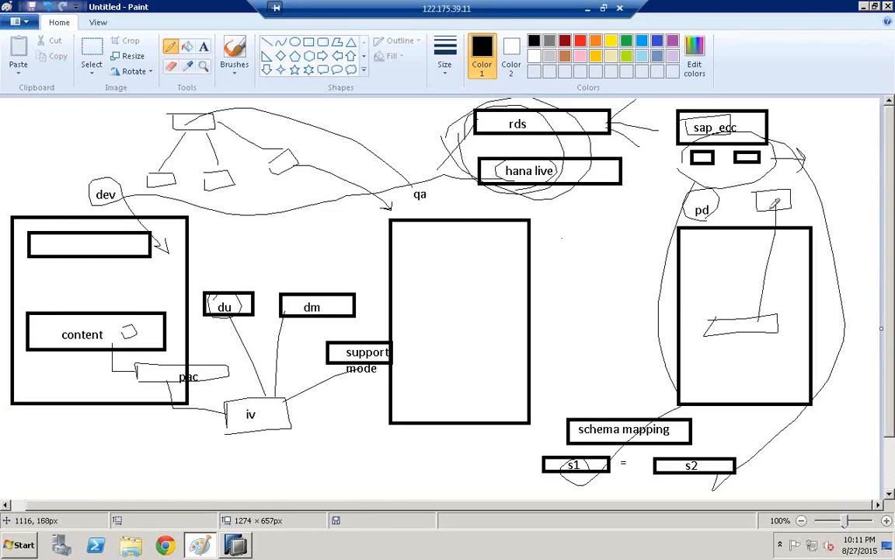
left_click_drag(775, 203, 785, 198)
mouse_move(736, 342)
left_mouse_down()
mouse_move(730, 303)
mouse_move(759, 312)
mouse_move(761, 323)
mouse_move(756, 340)
mouse_move(736, 342)
left_mouse_up()
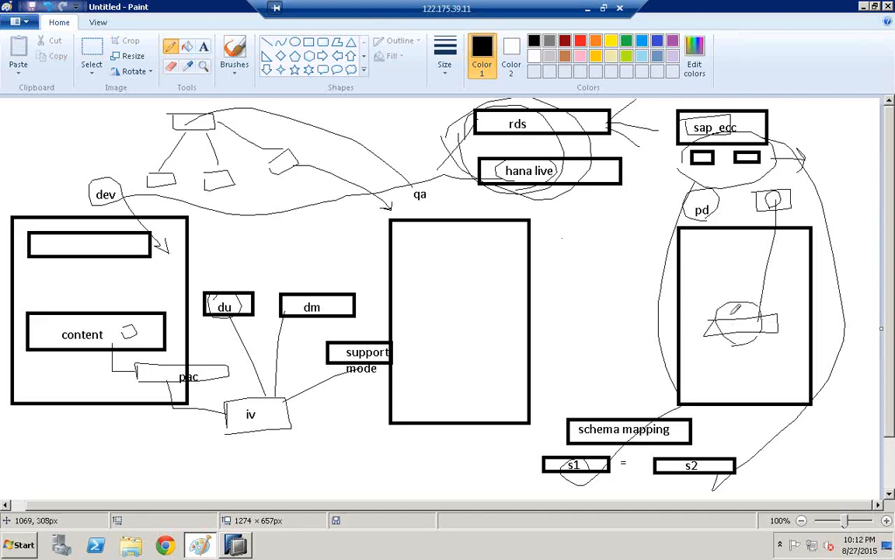
- Sketch a circled box inside the qa system with an arrow down to it, and draw two curved lines from the pd system towards qa
mouse_move(437, 311)
left_mouse_down()
mouse_move(478, 330)
mouse_move(447, 310)
left_mouse_up()
mouse_move(468, 189)
left_mouse_down()
mouse_move(468, 295)
mouse_move(483, 285)
left_mouse_up()
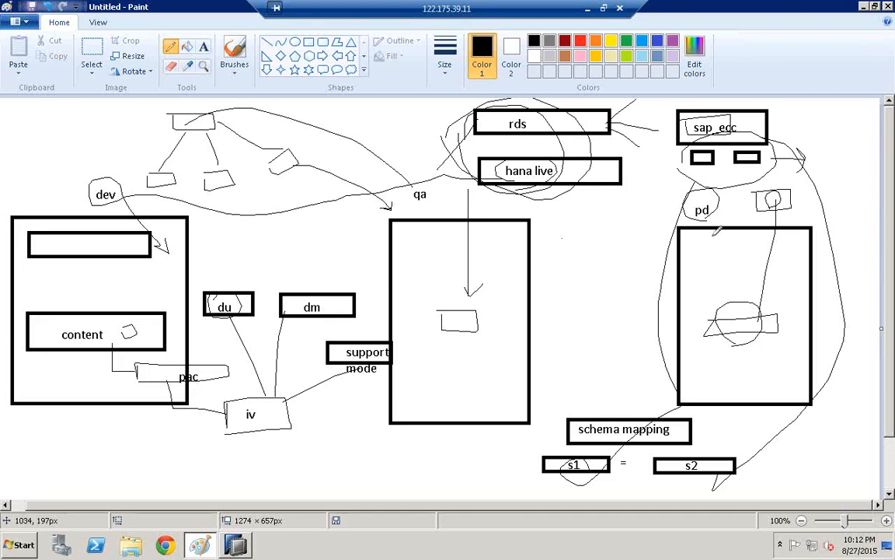
mouse_move(713, 236)
left_mouse_down()
mouse_move(631, 201)
mouse_move(567, 192)
left_mouse_up()
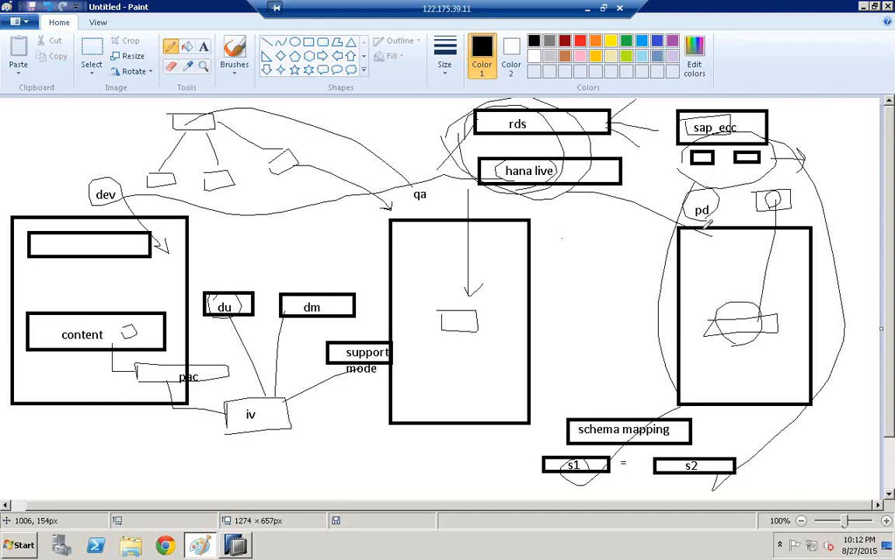
left_click_drag(704, 235, 477, 236)
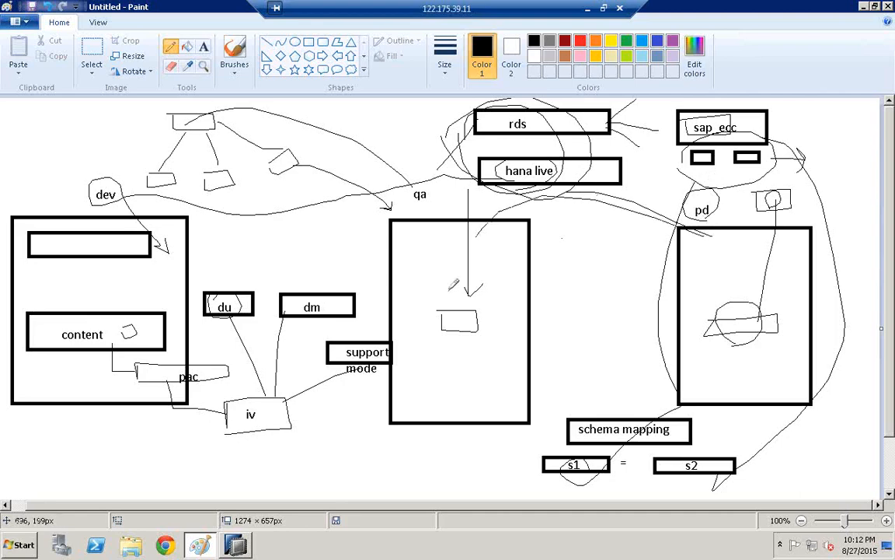
mouse_move(478, 289)
left_mouse_down()
mouse_move(447, 342)
mouse_move(491, 300)
mouse_move(480, 314)
left_mouse_up()
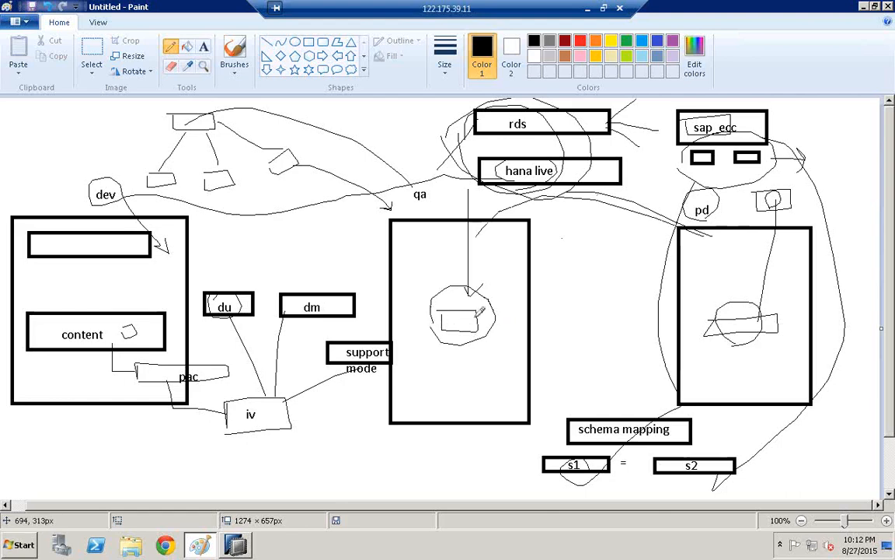
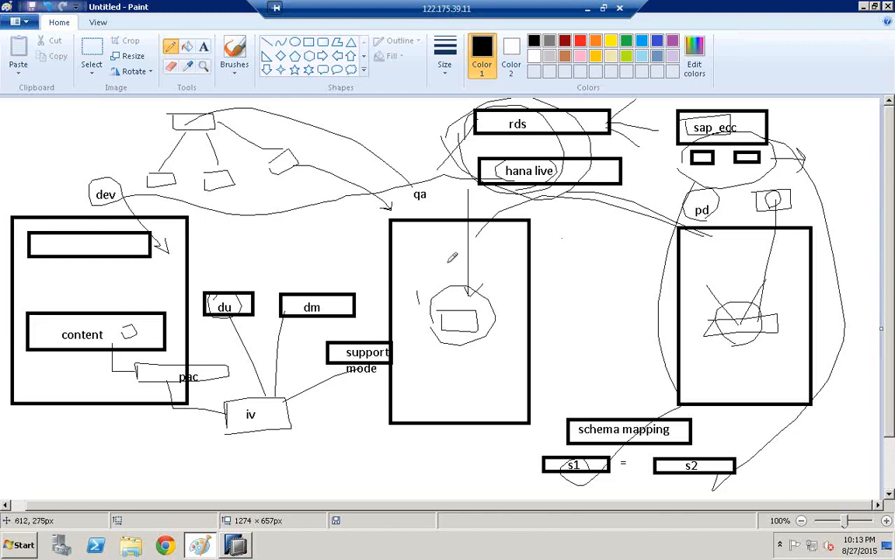
- Draw a larger circle around the circled box in the qa system and another around the circled box in the pd system
left_click_drag(418, 304, 498, 277)
left_click_drag(507, 315, 421, 303)
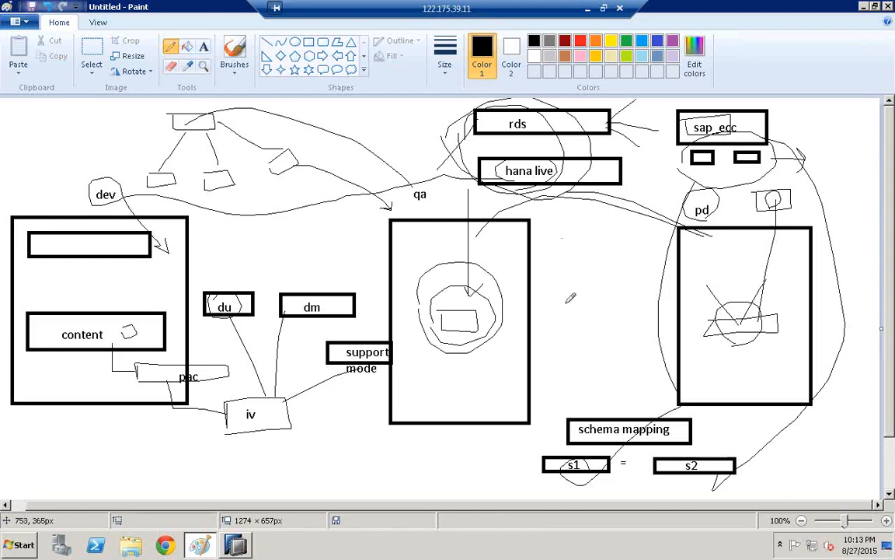
mouse_move(699, 302)
left_mouse_down()
mouse_move(734, 277)
mouse_move(782, 315)
mouse_move(697, 320)
left_mouse_up()
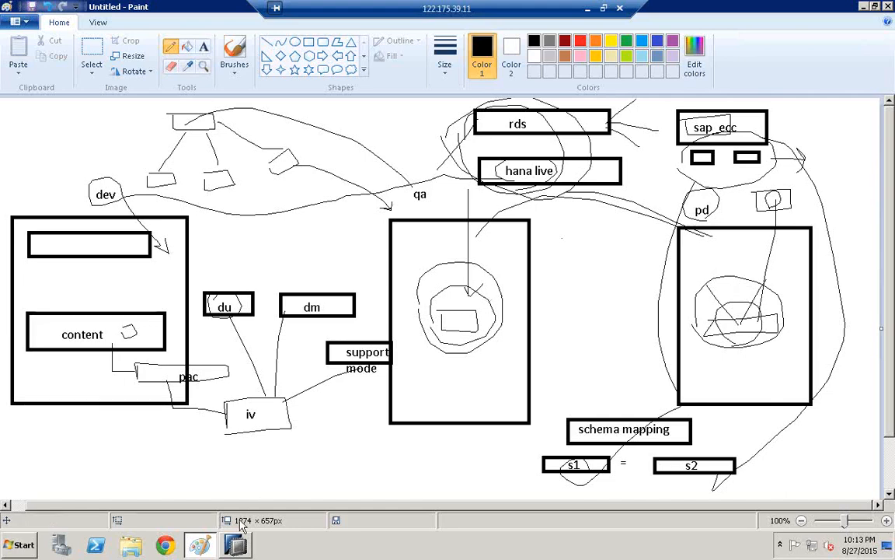
- Switch to SAP HANA Studio and start a SAP Support Mode export with the HDB system as the source
left_click(235, 546)
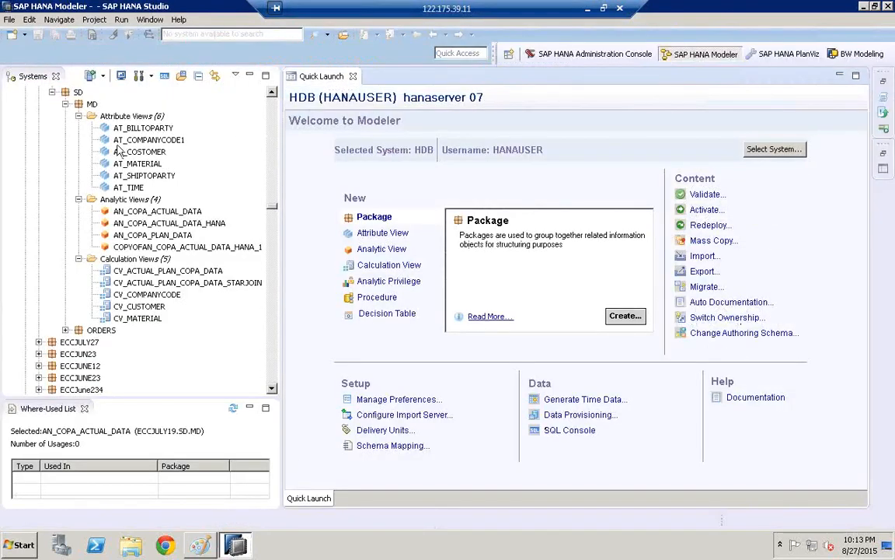
left_click(9, 21)
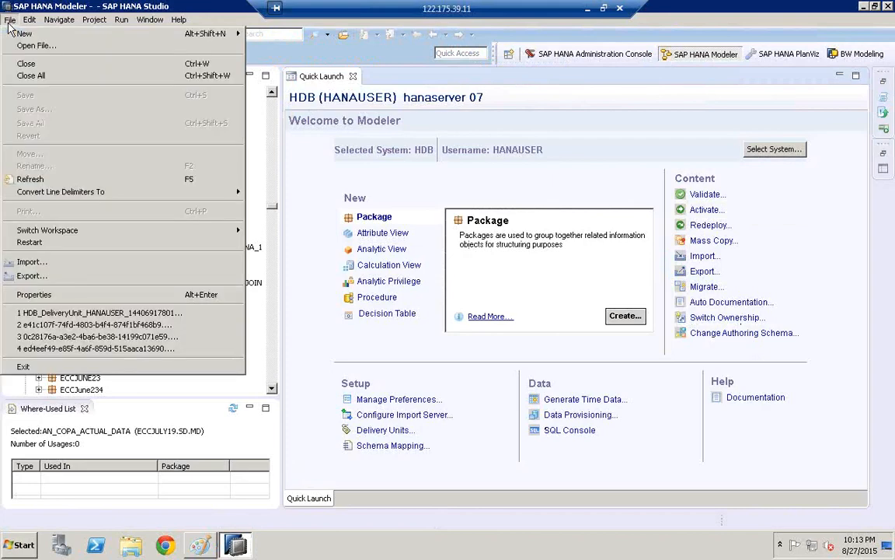
left_click(40, 278)
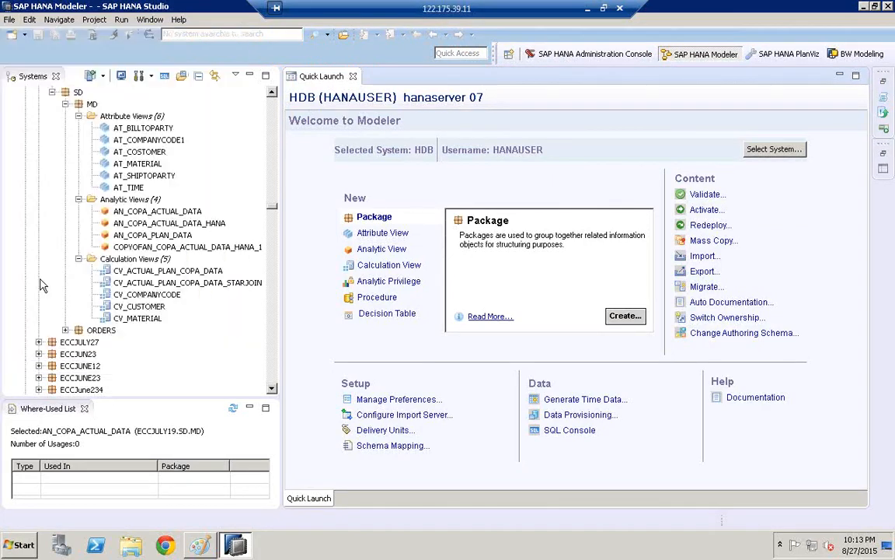
left_click(373, 271)
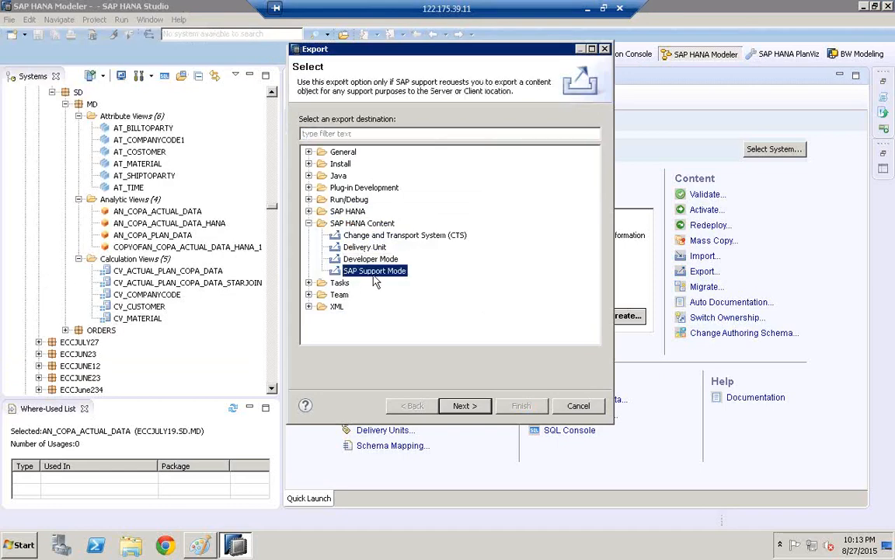
left_click(471, 408)
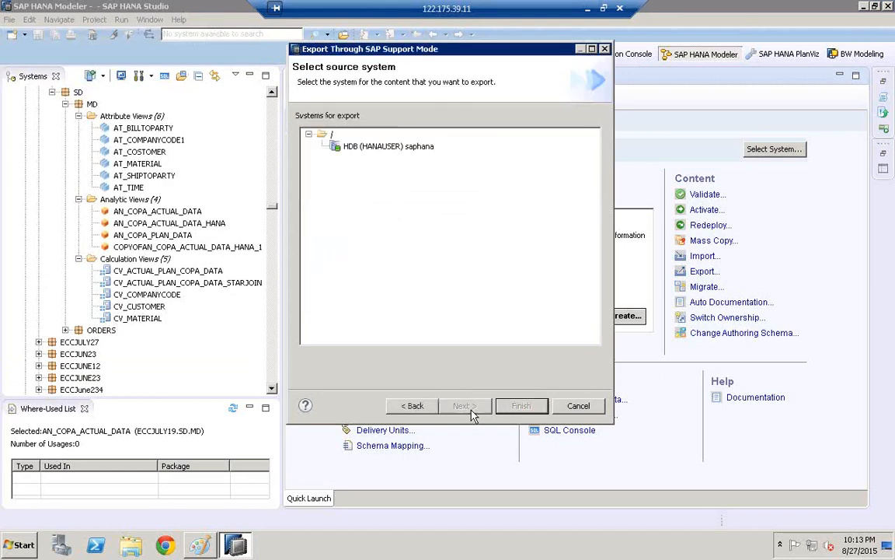
left_click(368, 148)
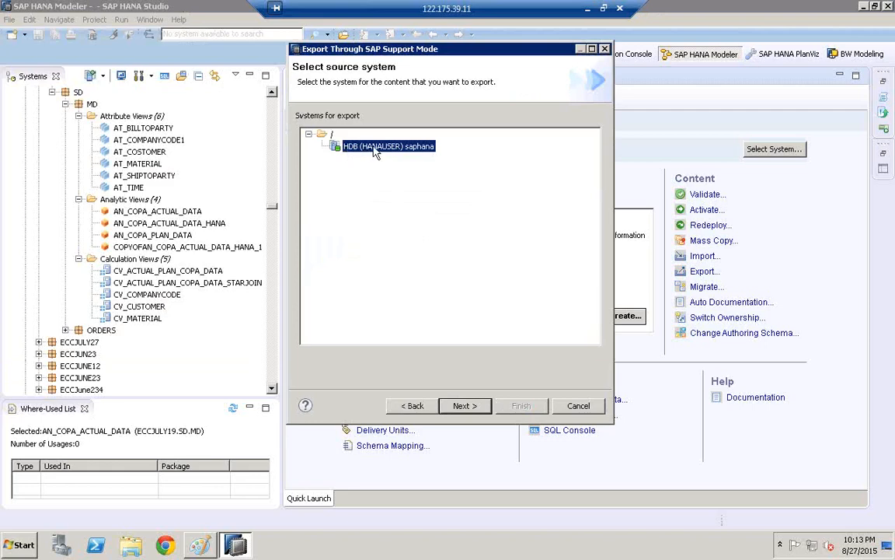
left_click(465, 407)
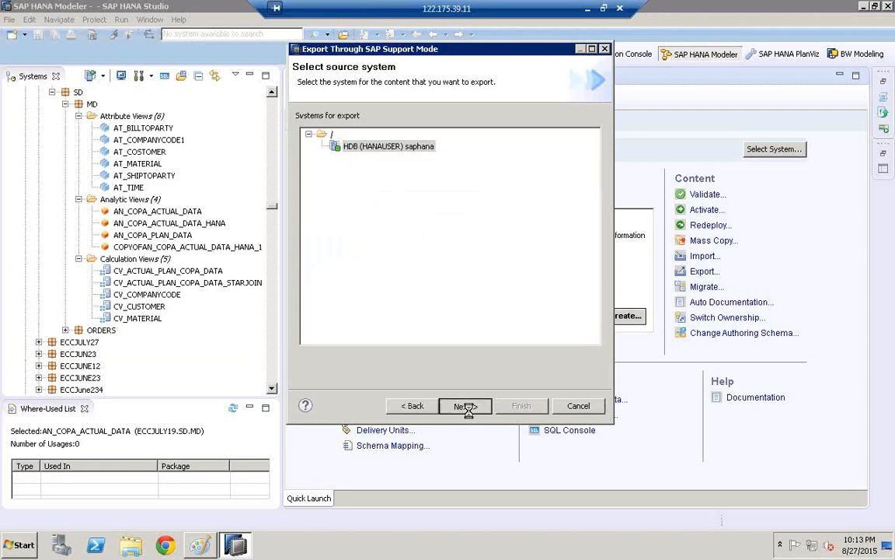
- Find the ECCJULY19PIN package among the available content and expand its SD and MD subpackages
left_click(362, 197)
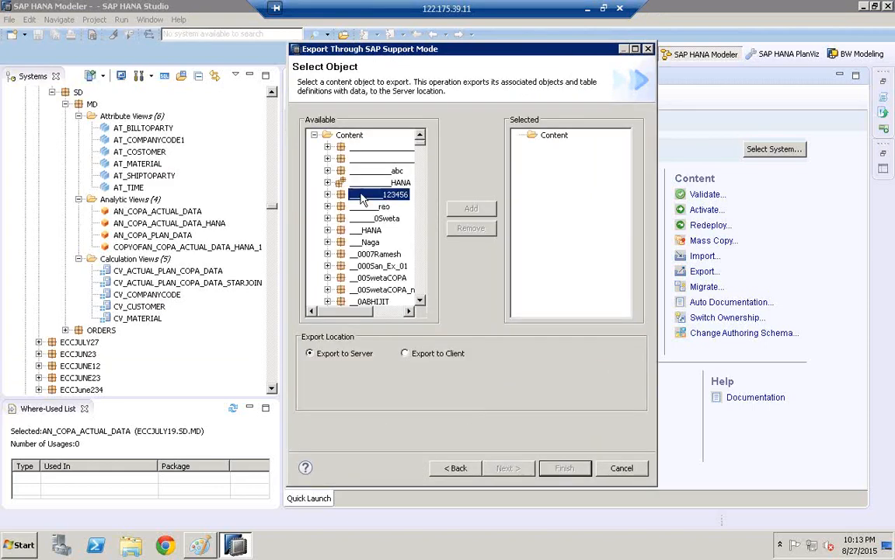
key("e")
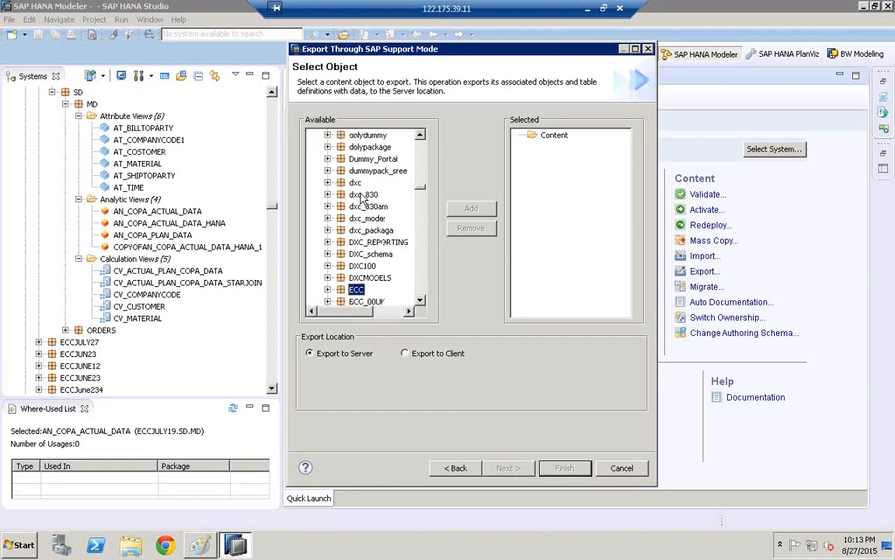
left_click(419, 301)
scroll(424, 310, "down", 2)
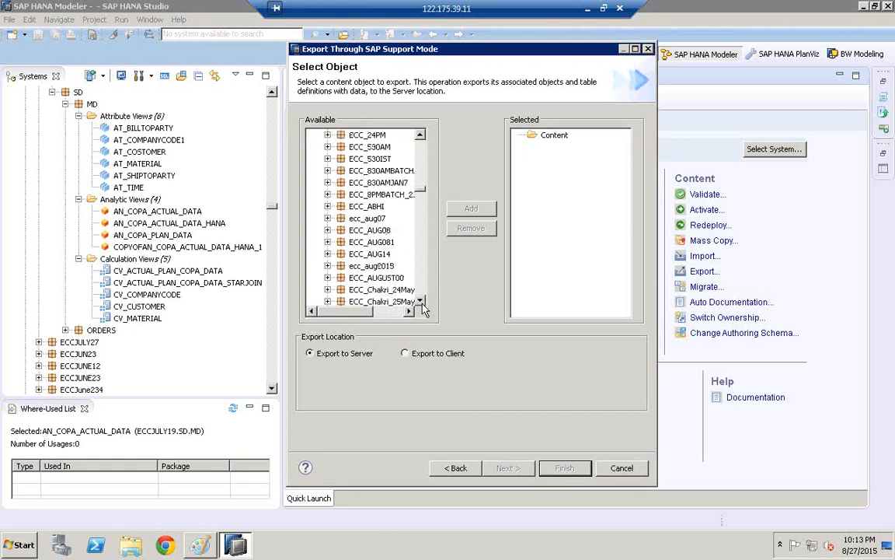
scroll(425, 292, "down", 4)
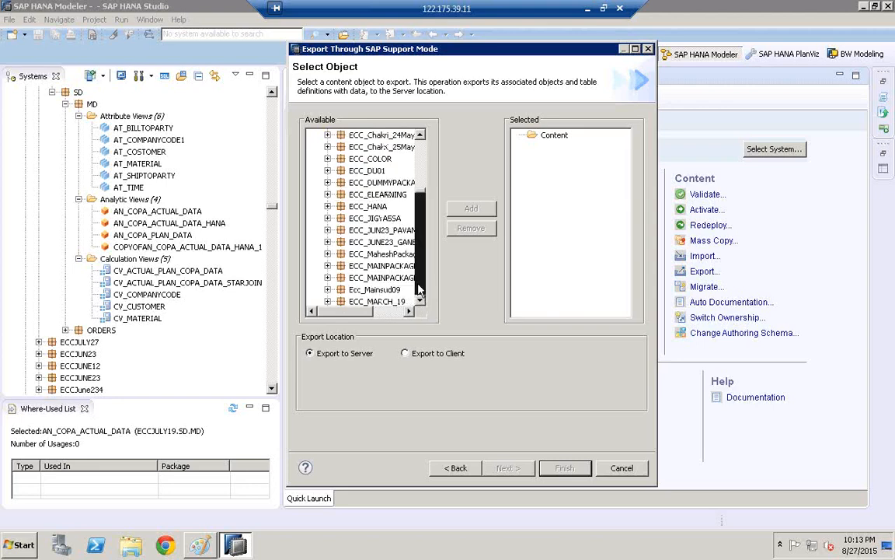
scroll(423, 305, "down", 4)
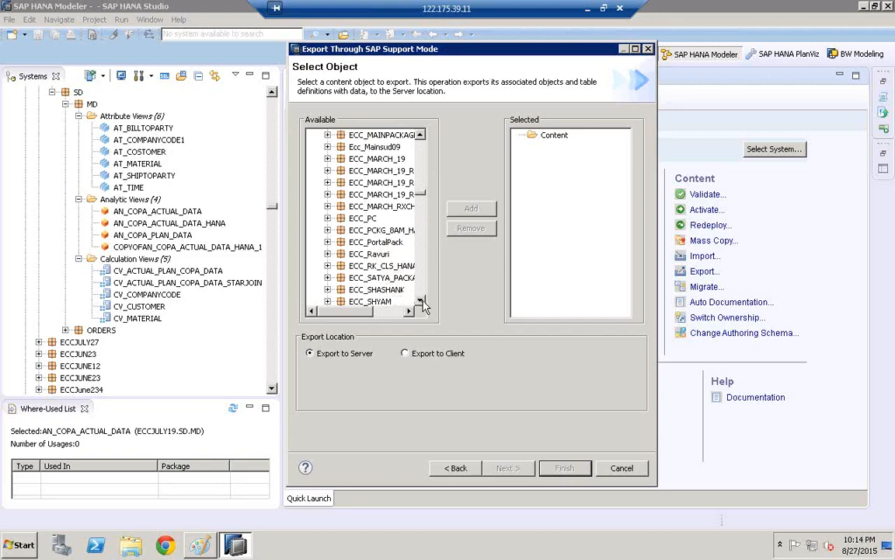
left_click(354, 159)
type("eccj")
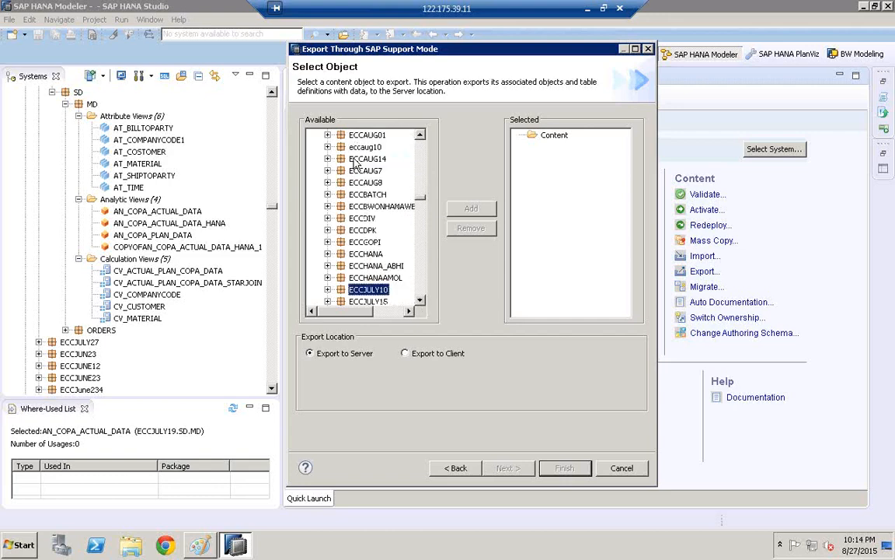
type("uly19")
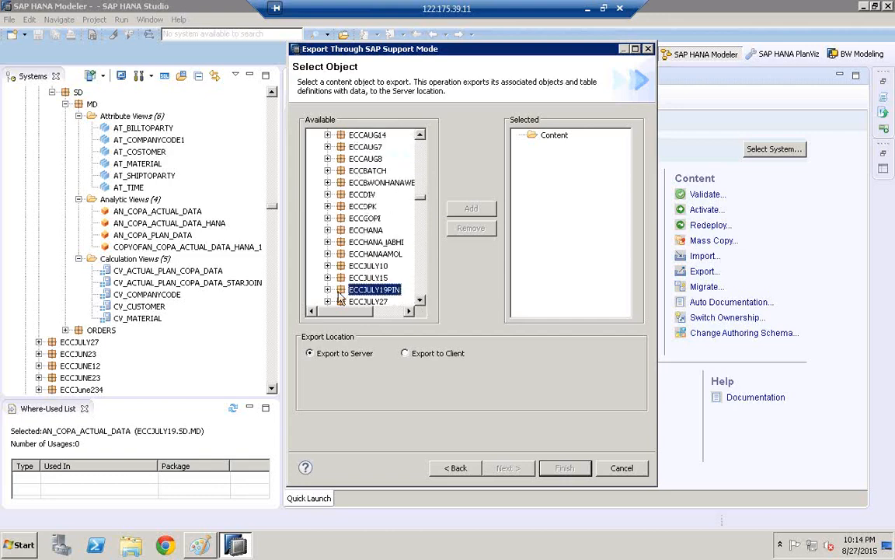
left_click(329, 289)
scroll(420, 300, "down", 4)
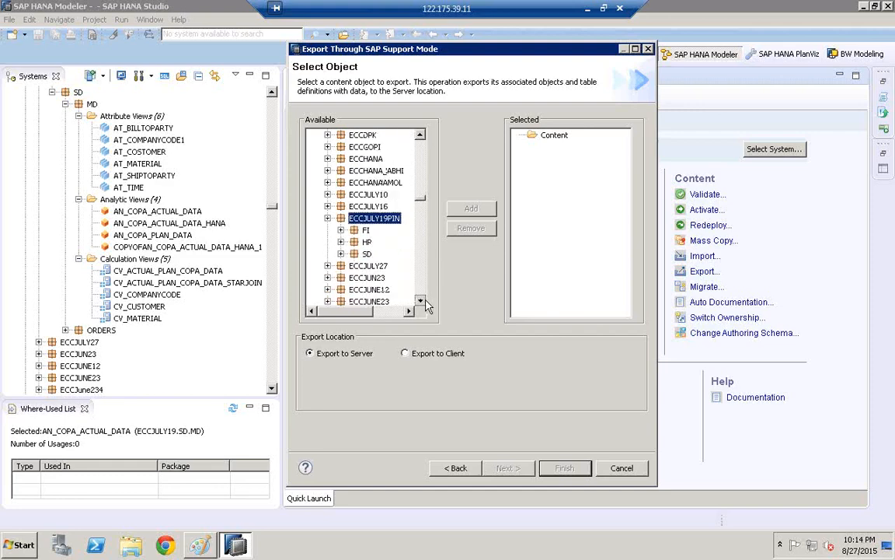
left_click(340, 182)
left_click(353, 206)
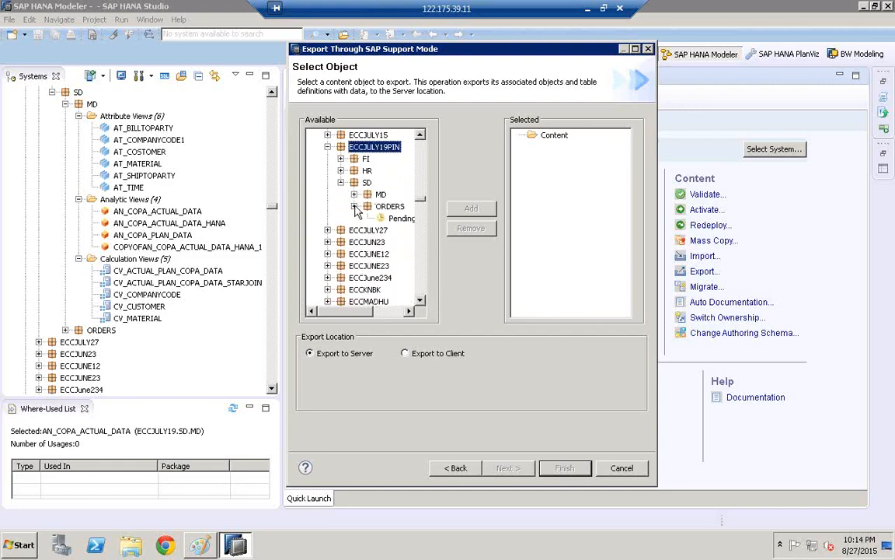
left_click(354, 194)
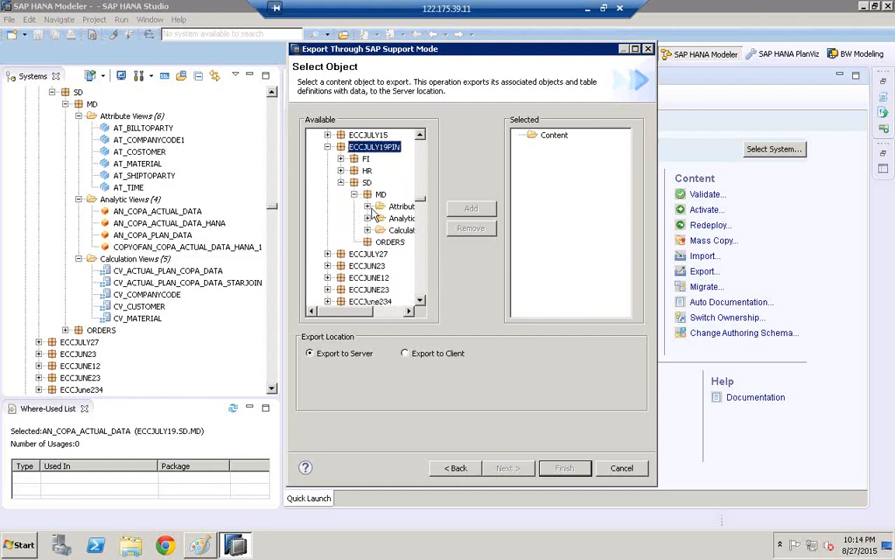
- Add the analytic view AN_COPA_ACTUAL_DATA from the MD package to the objects selected for export
left_click(407, 311)
left_click(407, 312)
left_click(408, 312)
left_click(407, 311)
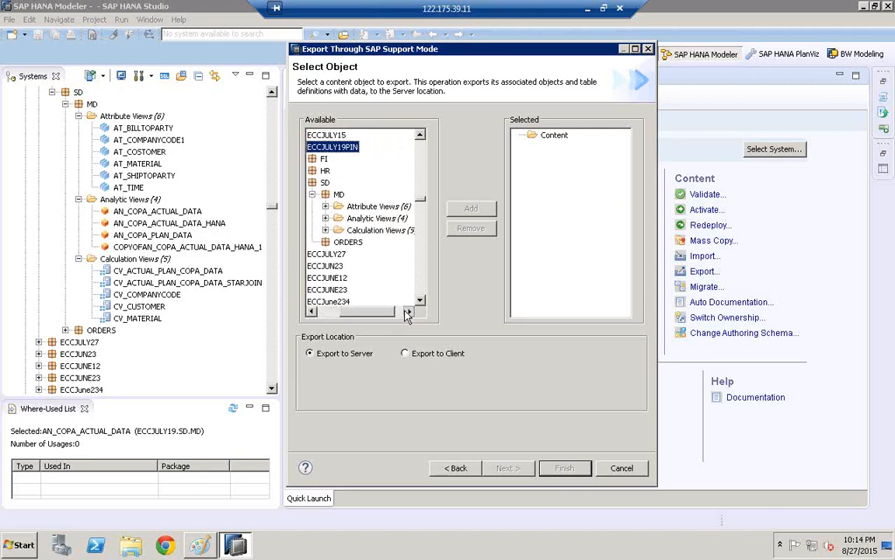
left_click(407, 312)
left_click(315, 219)
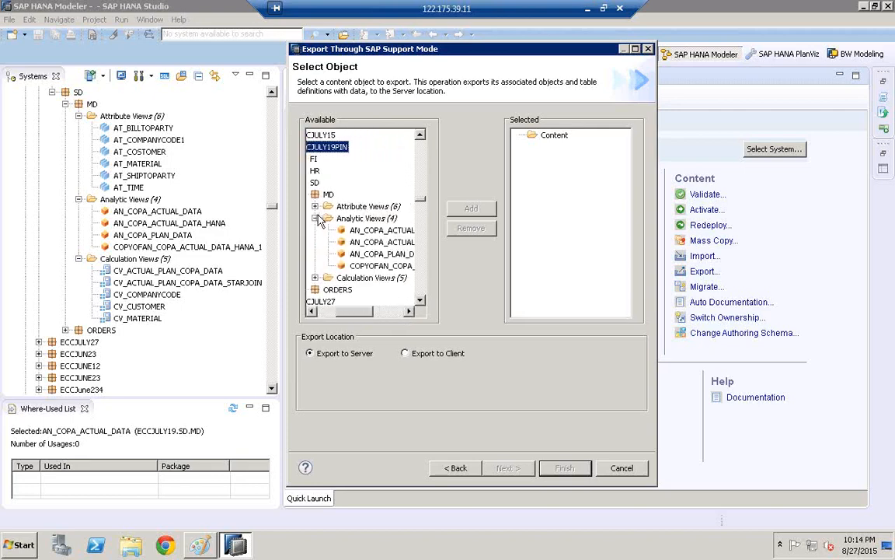
left_click(380, 231)
left_click(466, 210)
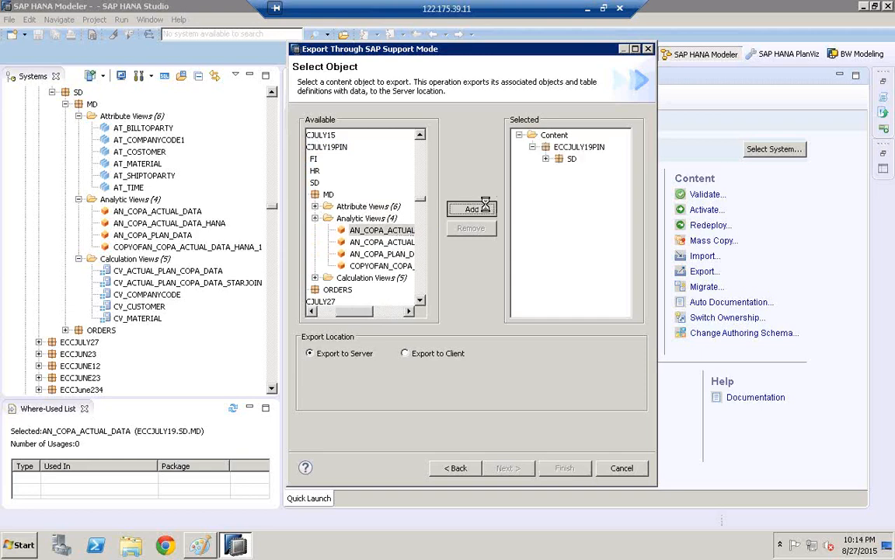
- Check the analytic view in the export selection and run the support mode export to the server
left_click(381, 242)
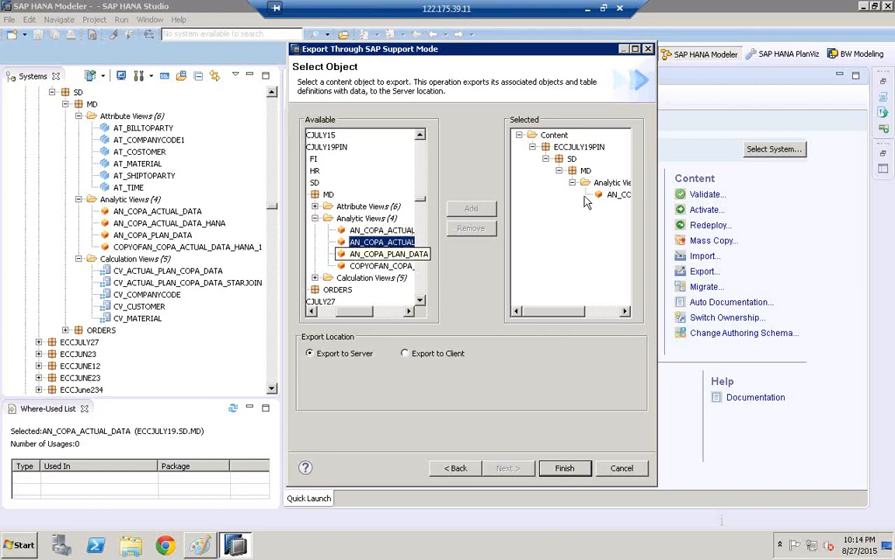
left_click(619, 194)
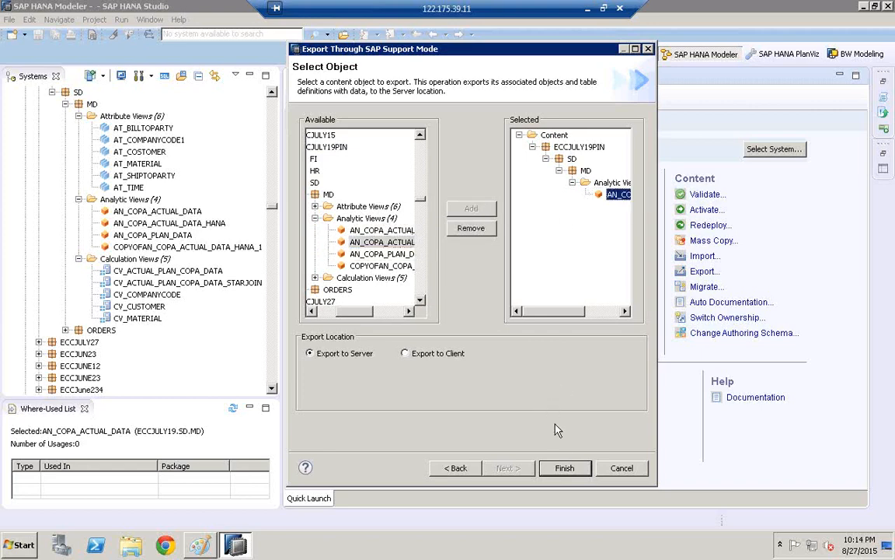
left_click(564, 467)
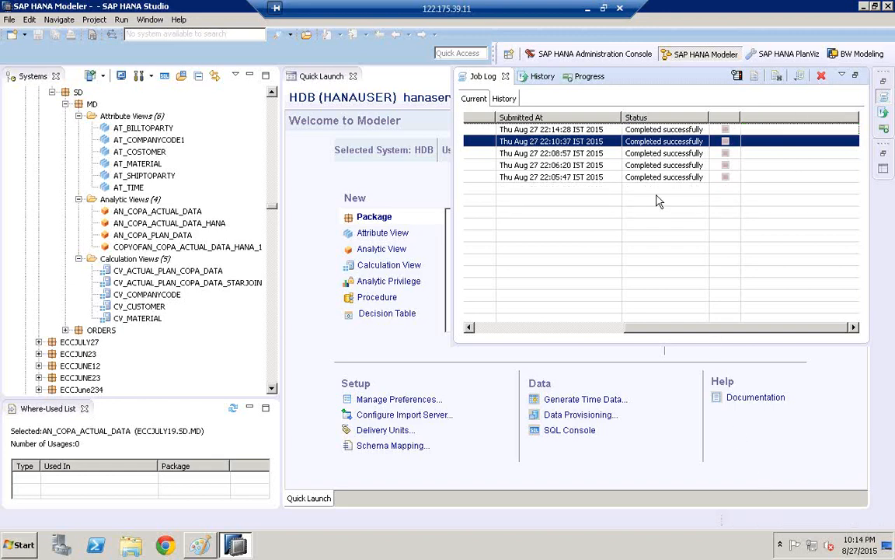
- Review the newest export job's detailed report, including the selected model and server export location, close it and switch back to Paint
double_click(552, 129)
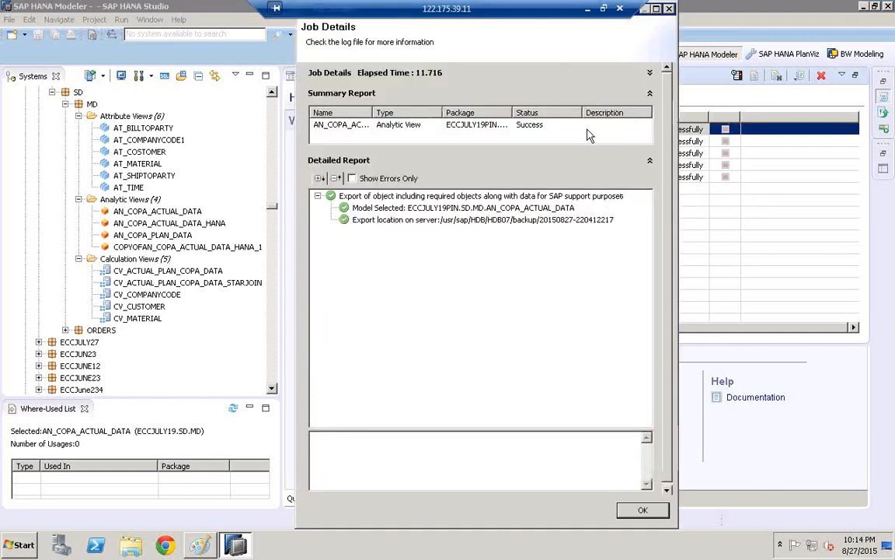
left_click(412, 207)
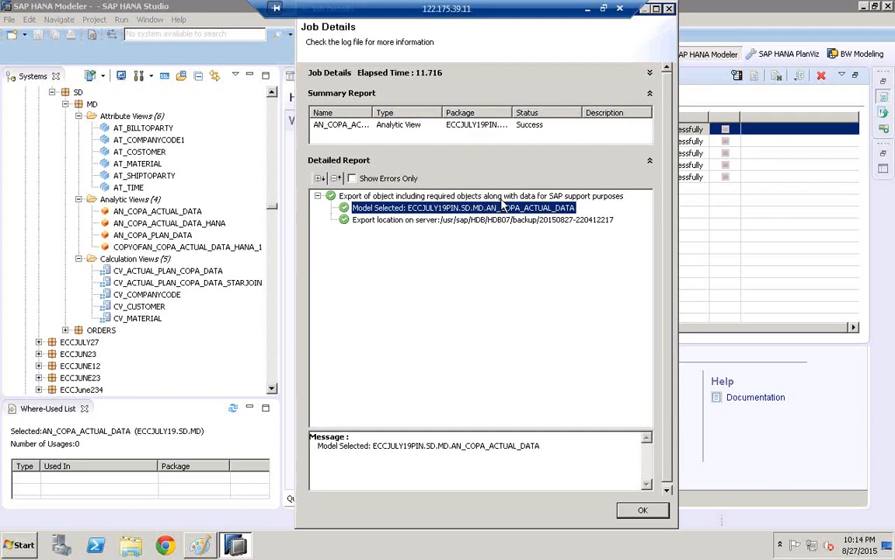
left_click(593, 196)
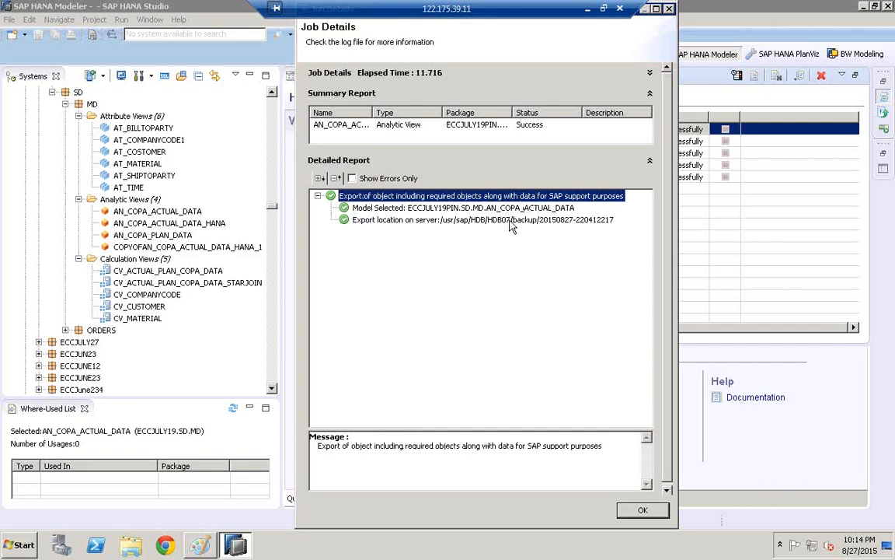
left_click(459, 220)
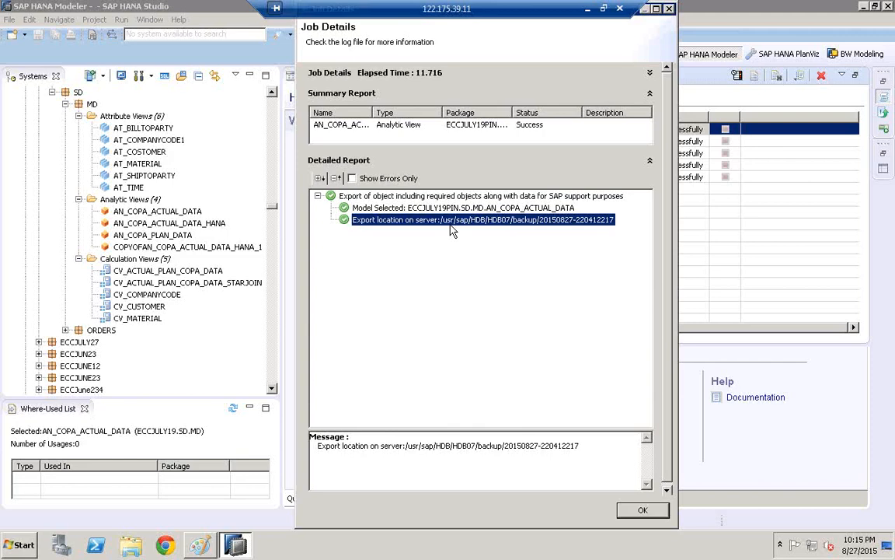
left_click(643, 510)
left_click(200, 547)
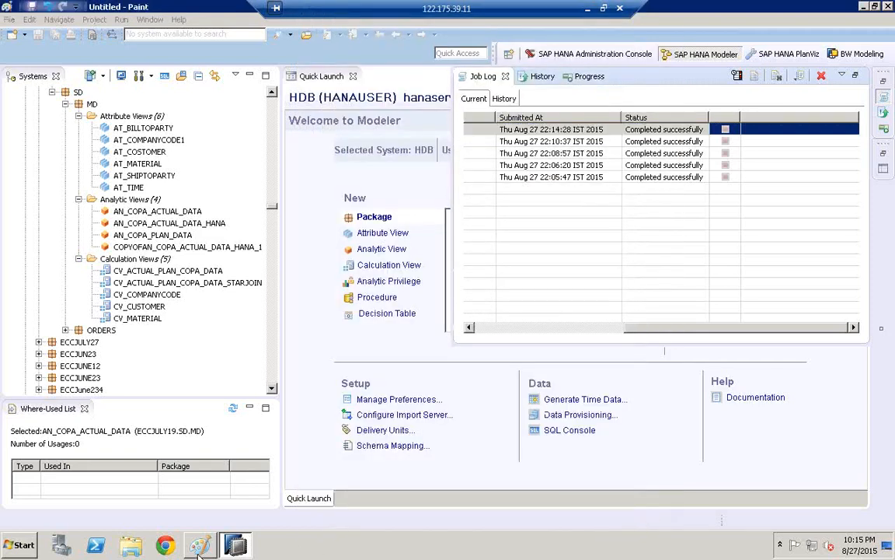